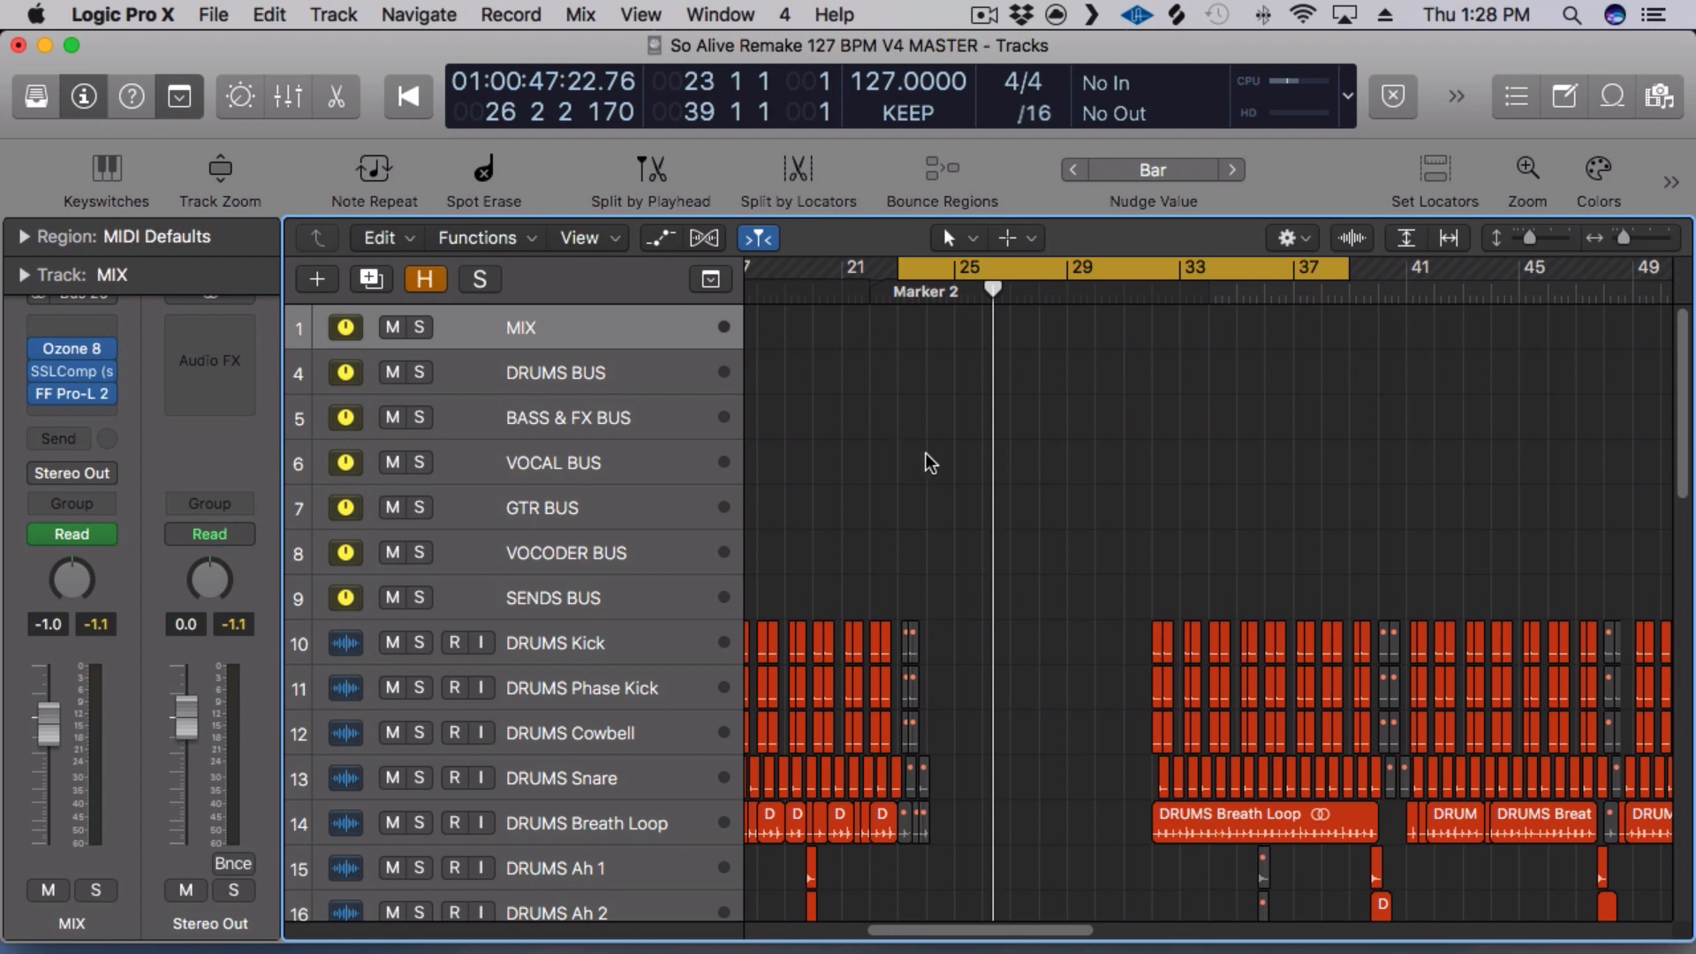
# Extend the start of the cycle range back to bar 16 and play the section leading into the VOC regions.
pyautogui.keyDown('ctrl'); pyautogui.keyDown('alt'); pyautogui.click(1007, 456); pyautogui.keyUp('alt'); pyautogui.keyUp('ctrl')
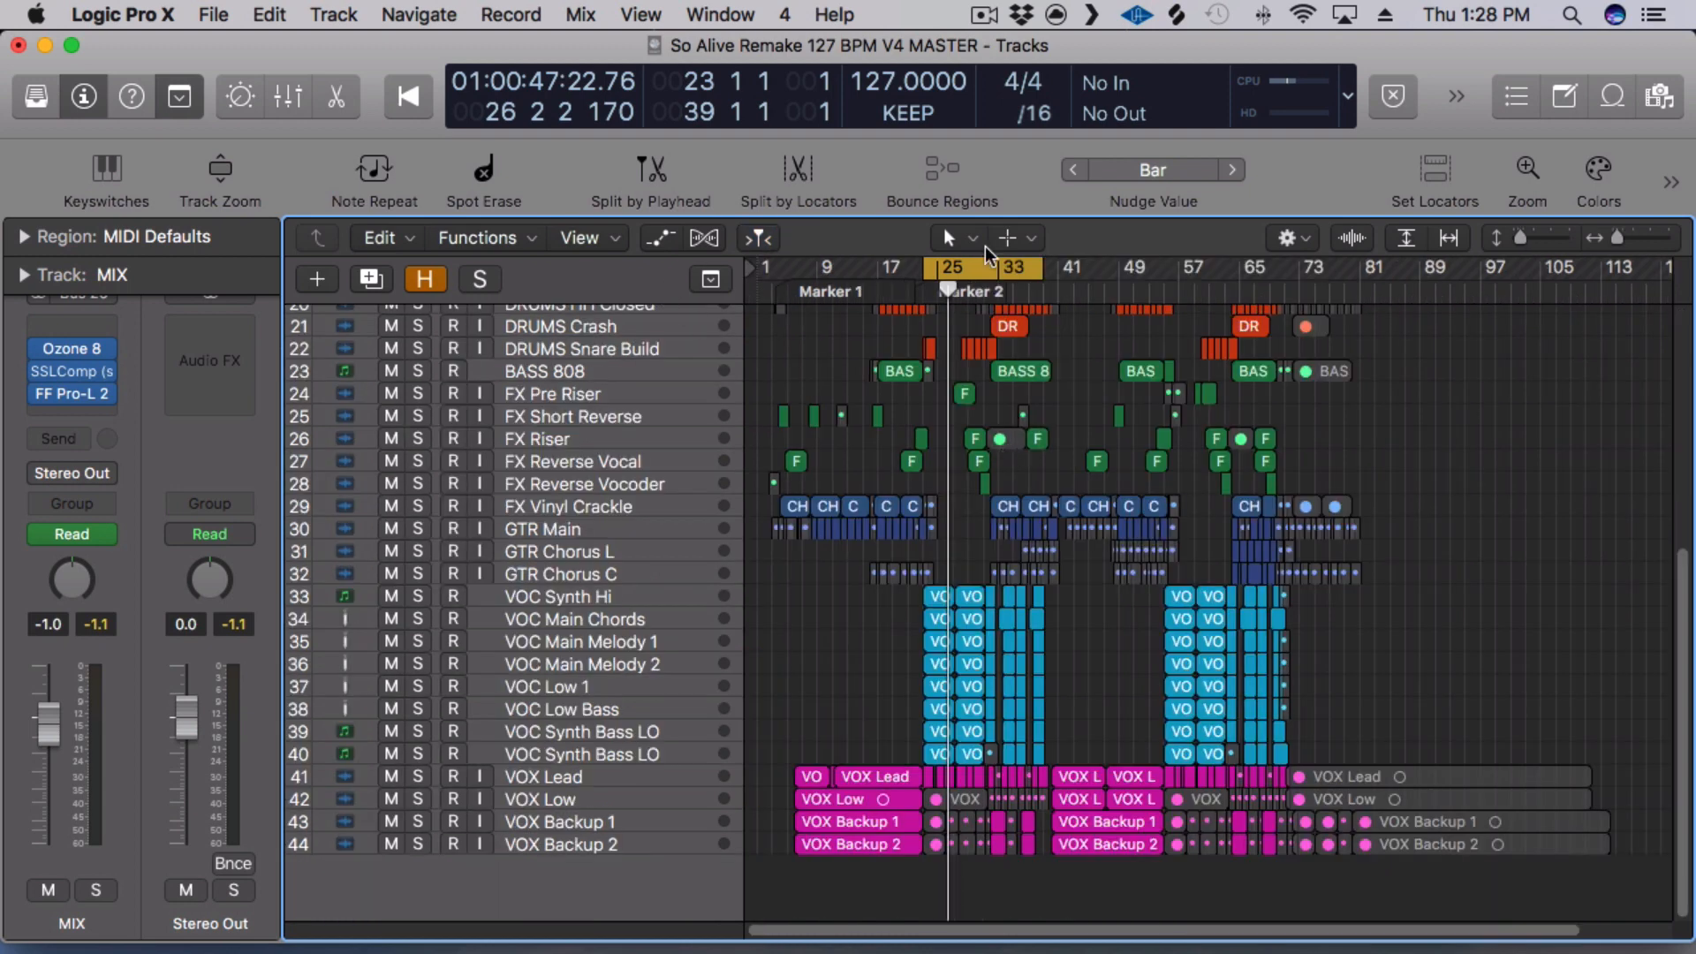
pyautogui.moveTo(924, 267); pyautogui.dragTo(868, 267)
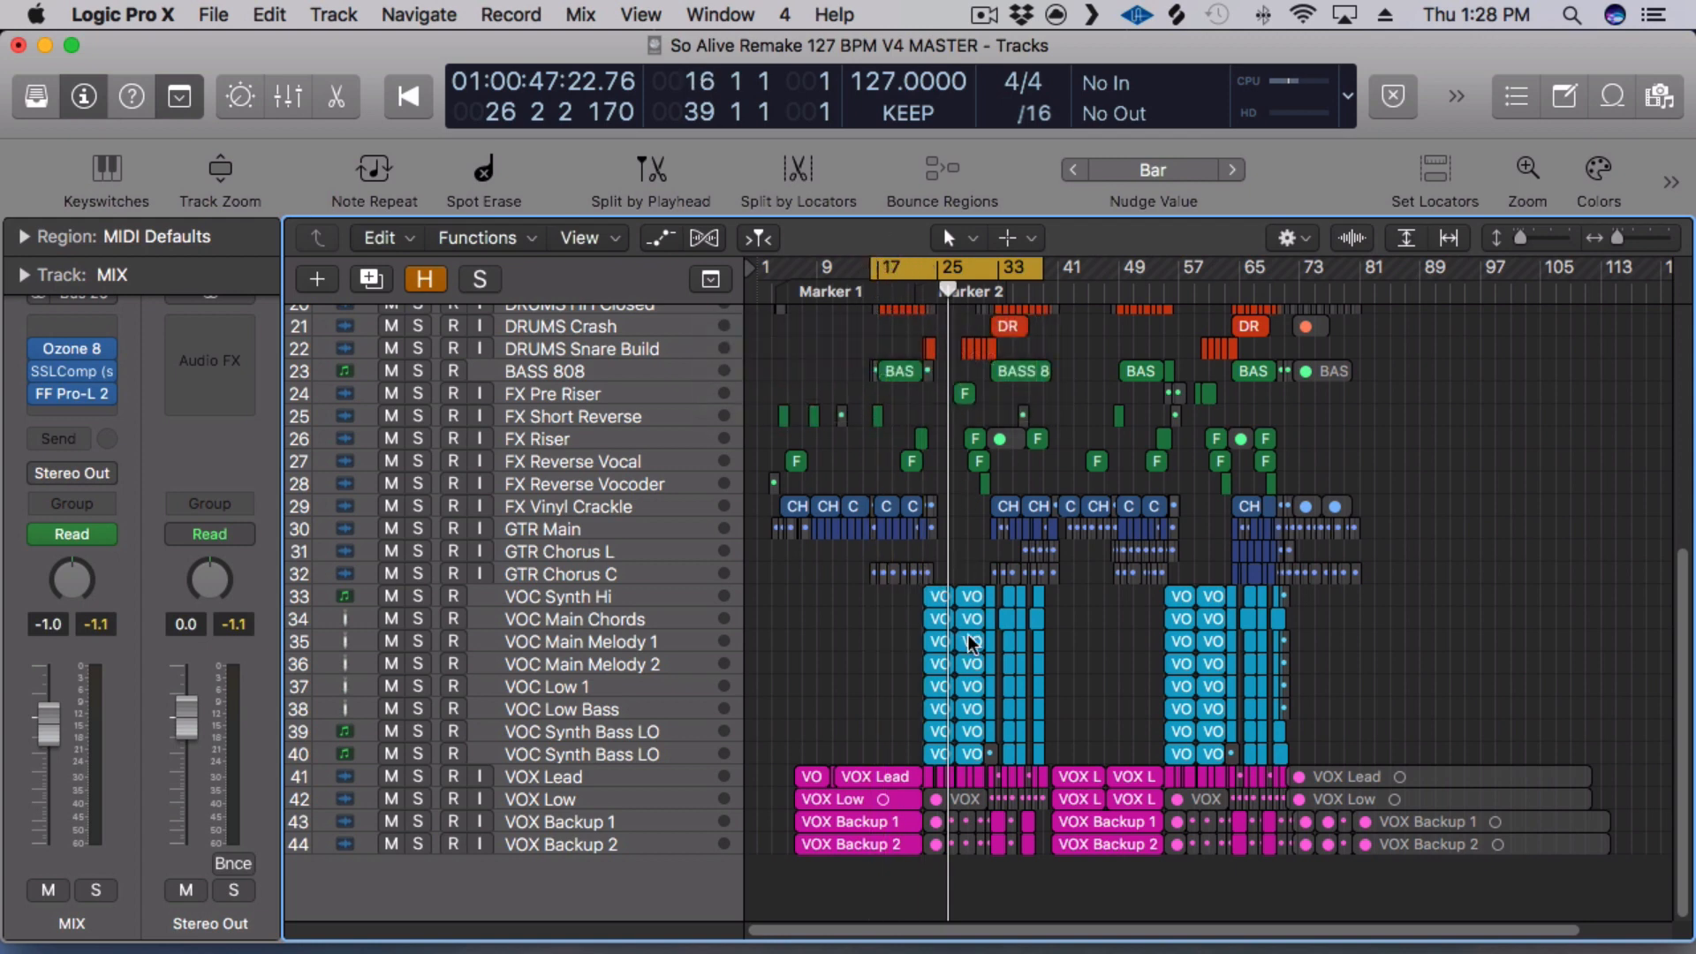
pyautogui.press('space')
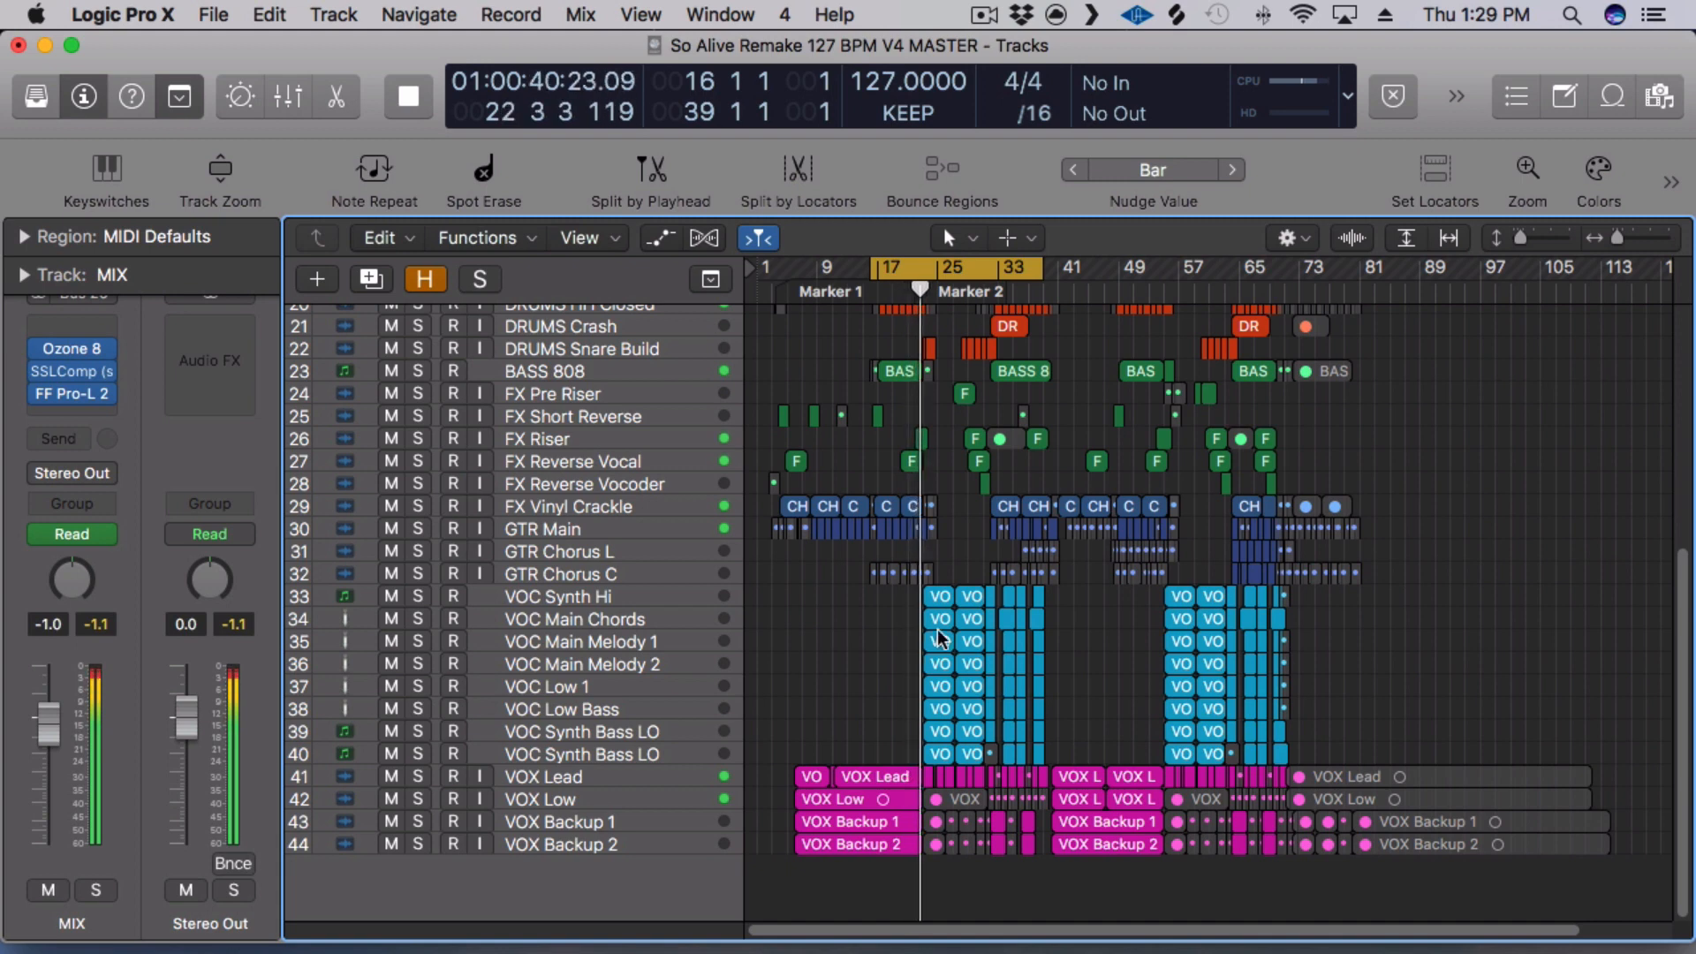
pyautogui.moveTo(888, 590); pyautogui.dragTo(1105, 784)
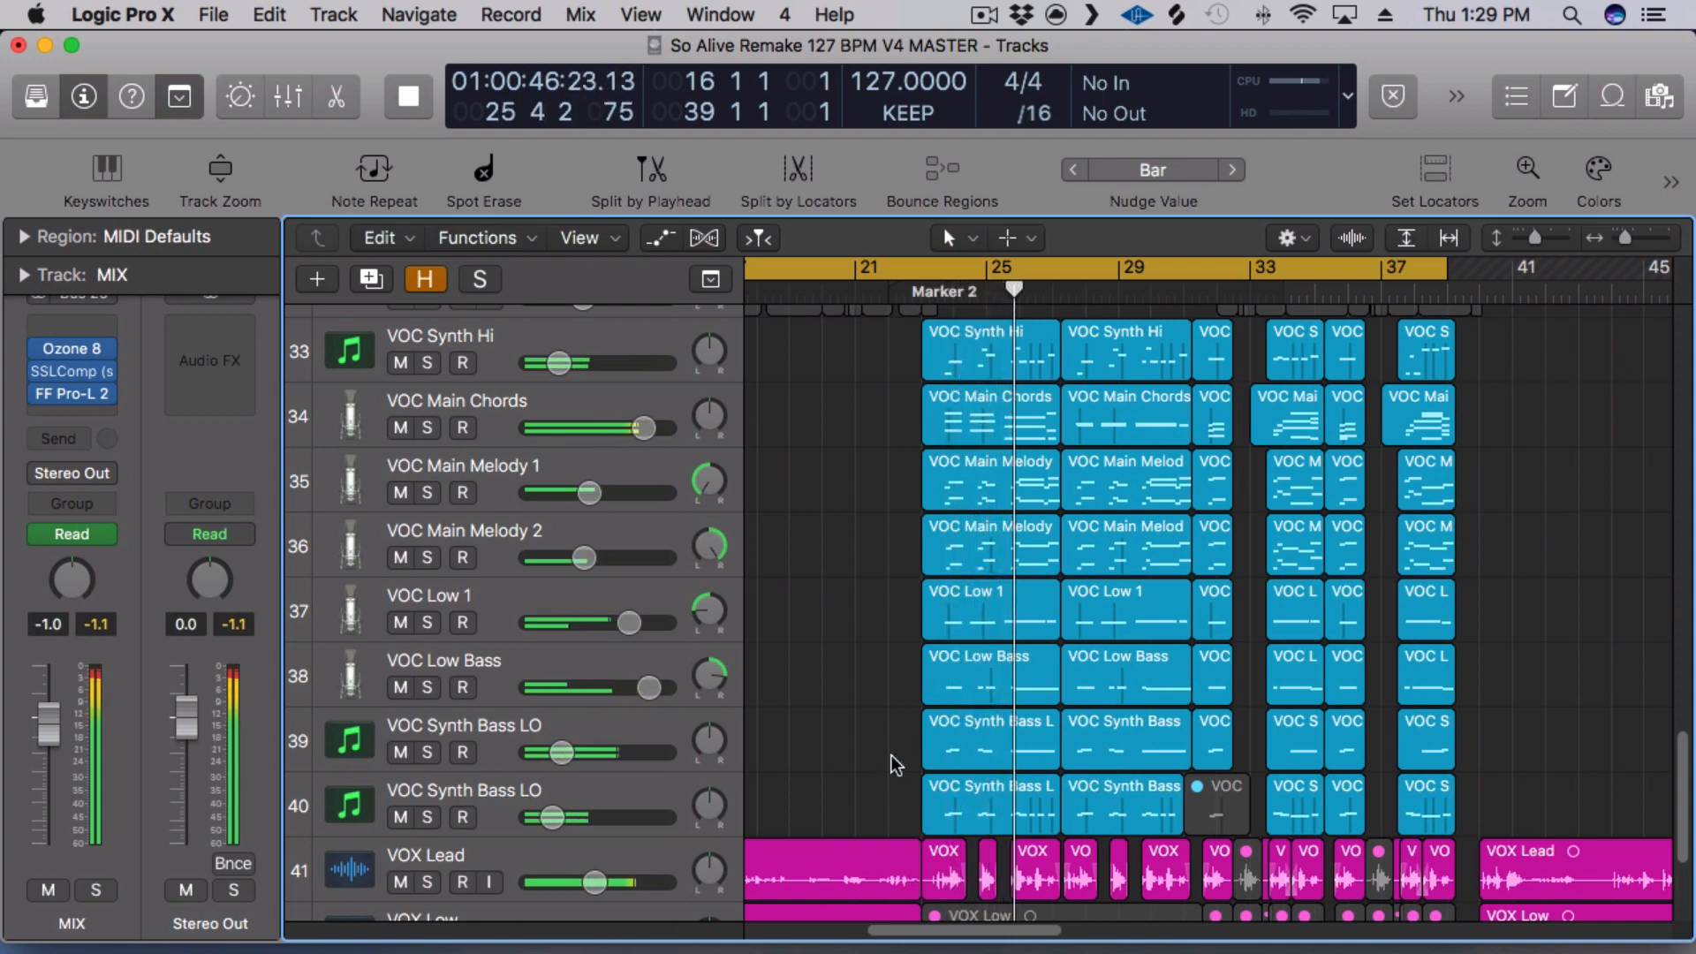
# Turn off the cycle range, let playback run on through the VOC section, and stop it just past bar 40.
pyautogui.click(1005, 272)
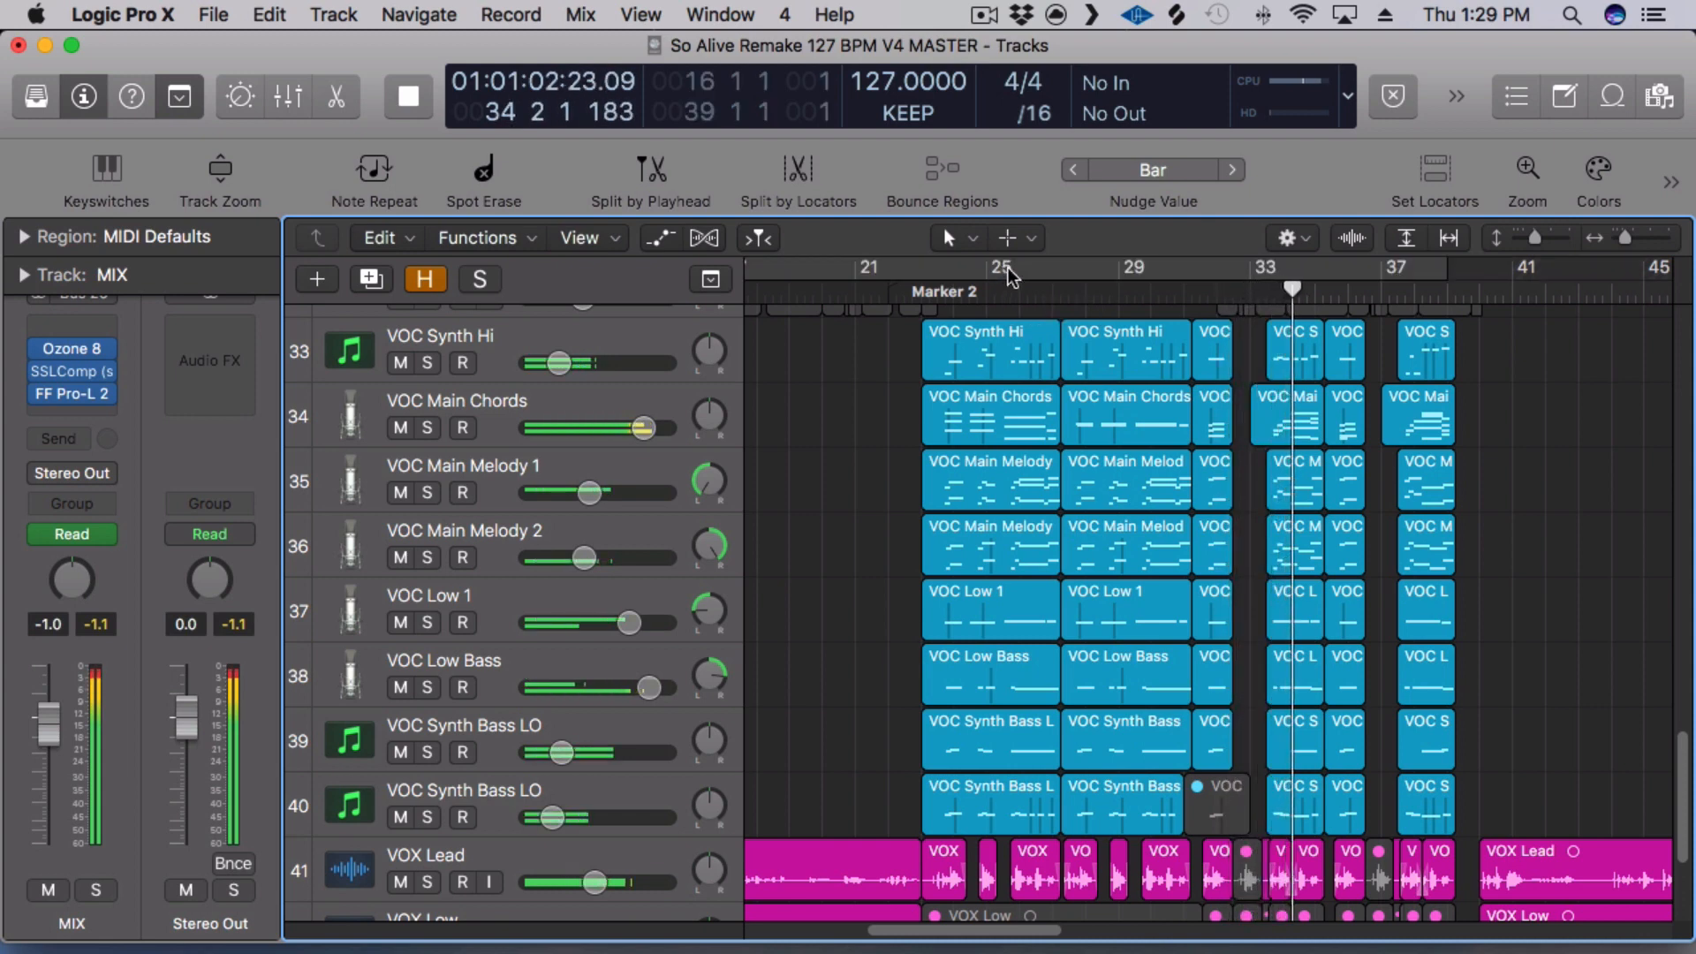
pyautogui.keyDown('ctrl'); pyautogui.keyDown('alt'); pyautogui.click(1002, 577); pyautogui.keyUp('alt'); pyautogui.keyUp('ctrl')
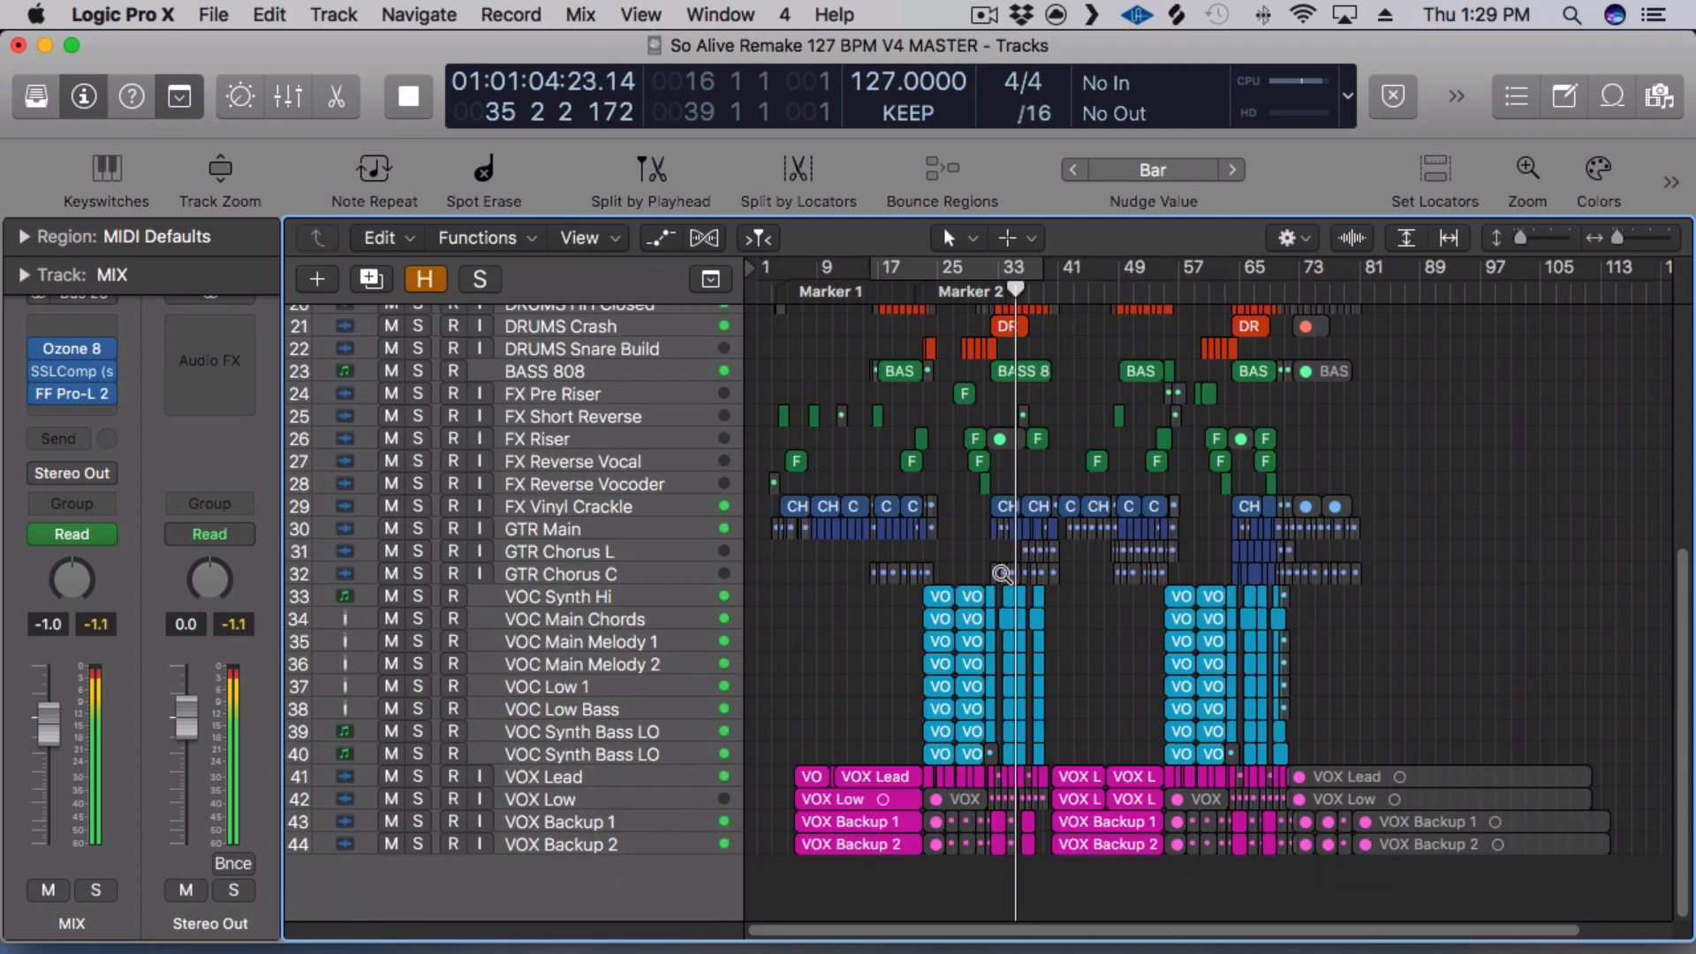
pyautogui.moveTo(862, 526); pyautogui.dragTo(1150, 803)
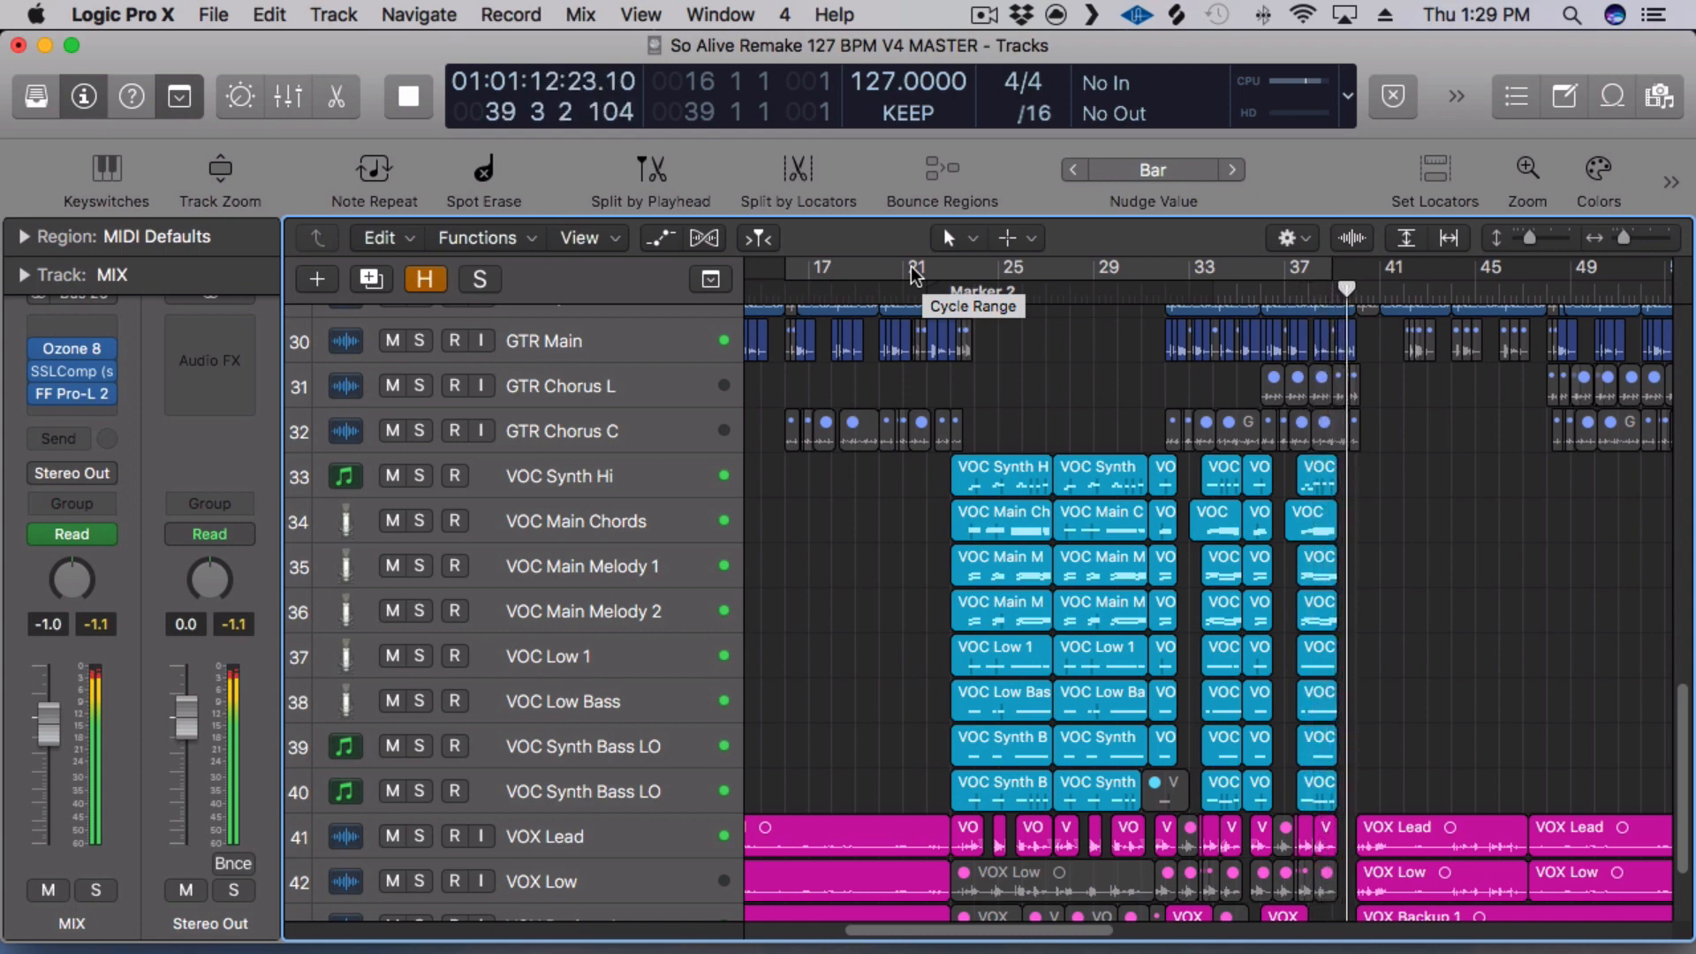
pyautogui.press('space')
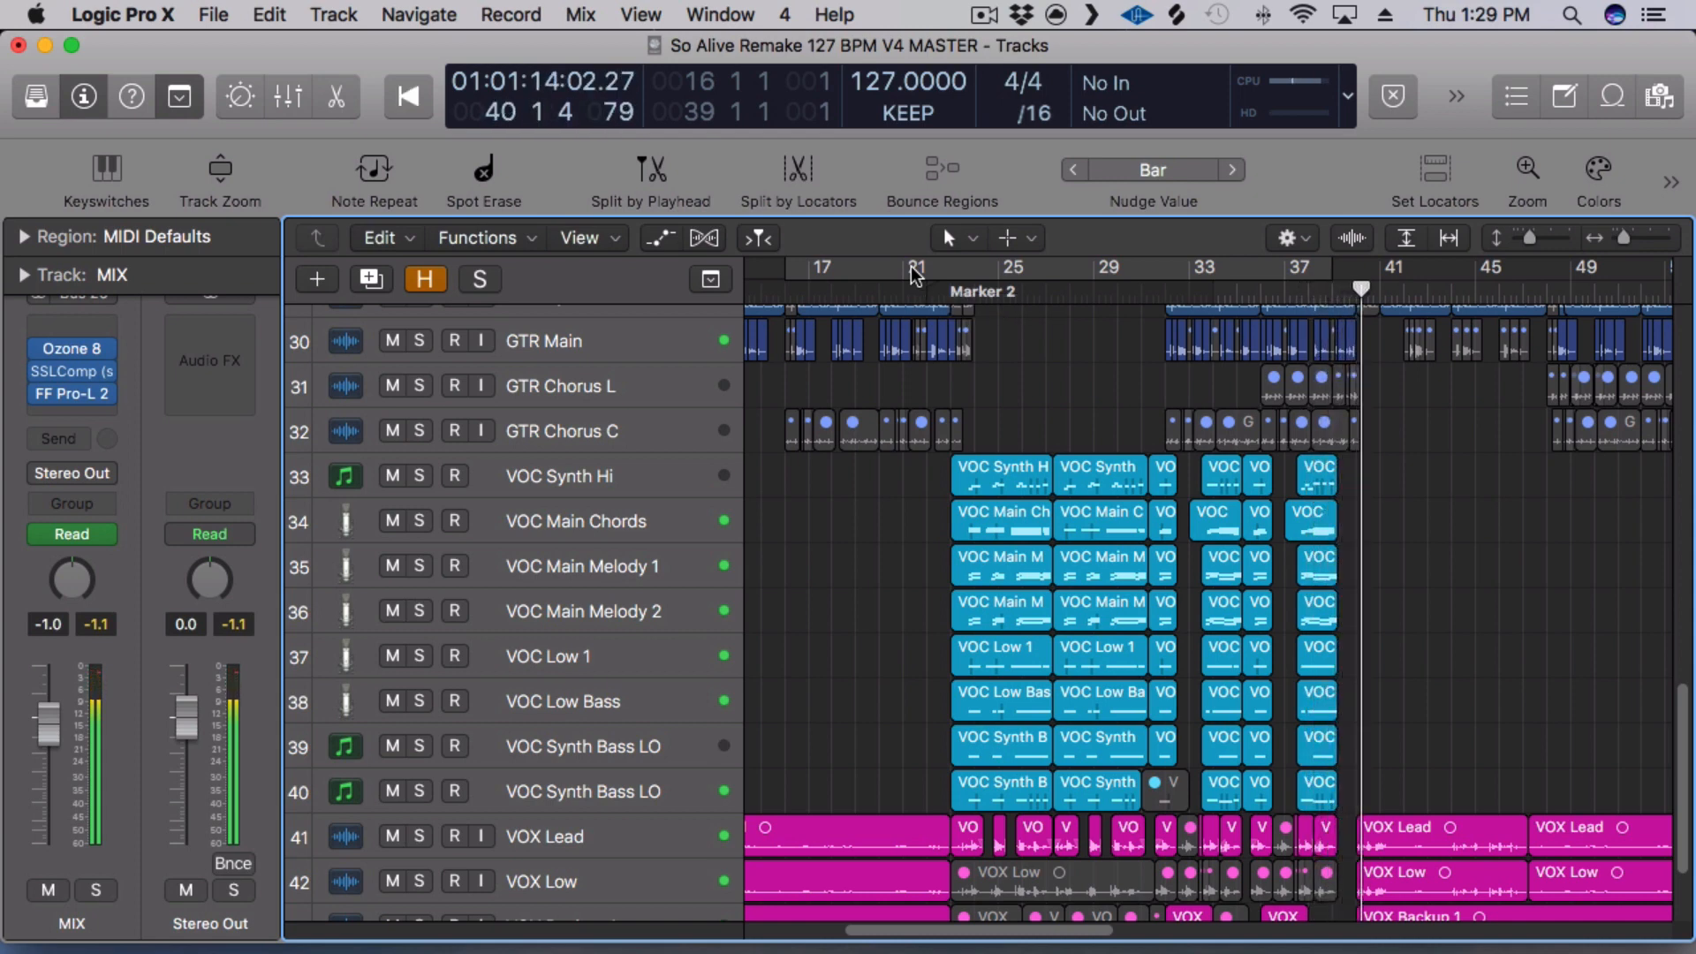
# Set the cycle range to bars 21 through 40, select the VOX Lead track, and toggle its solo on and off.
pyautogui.moveTo(915, 274); pyautogui.dragTo(1346, 318)
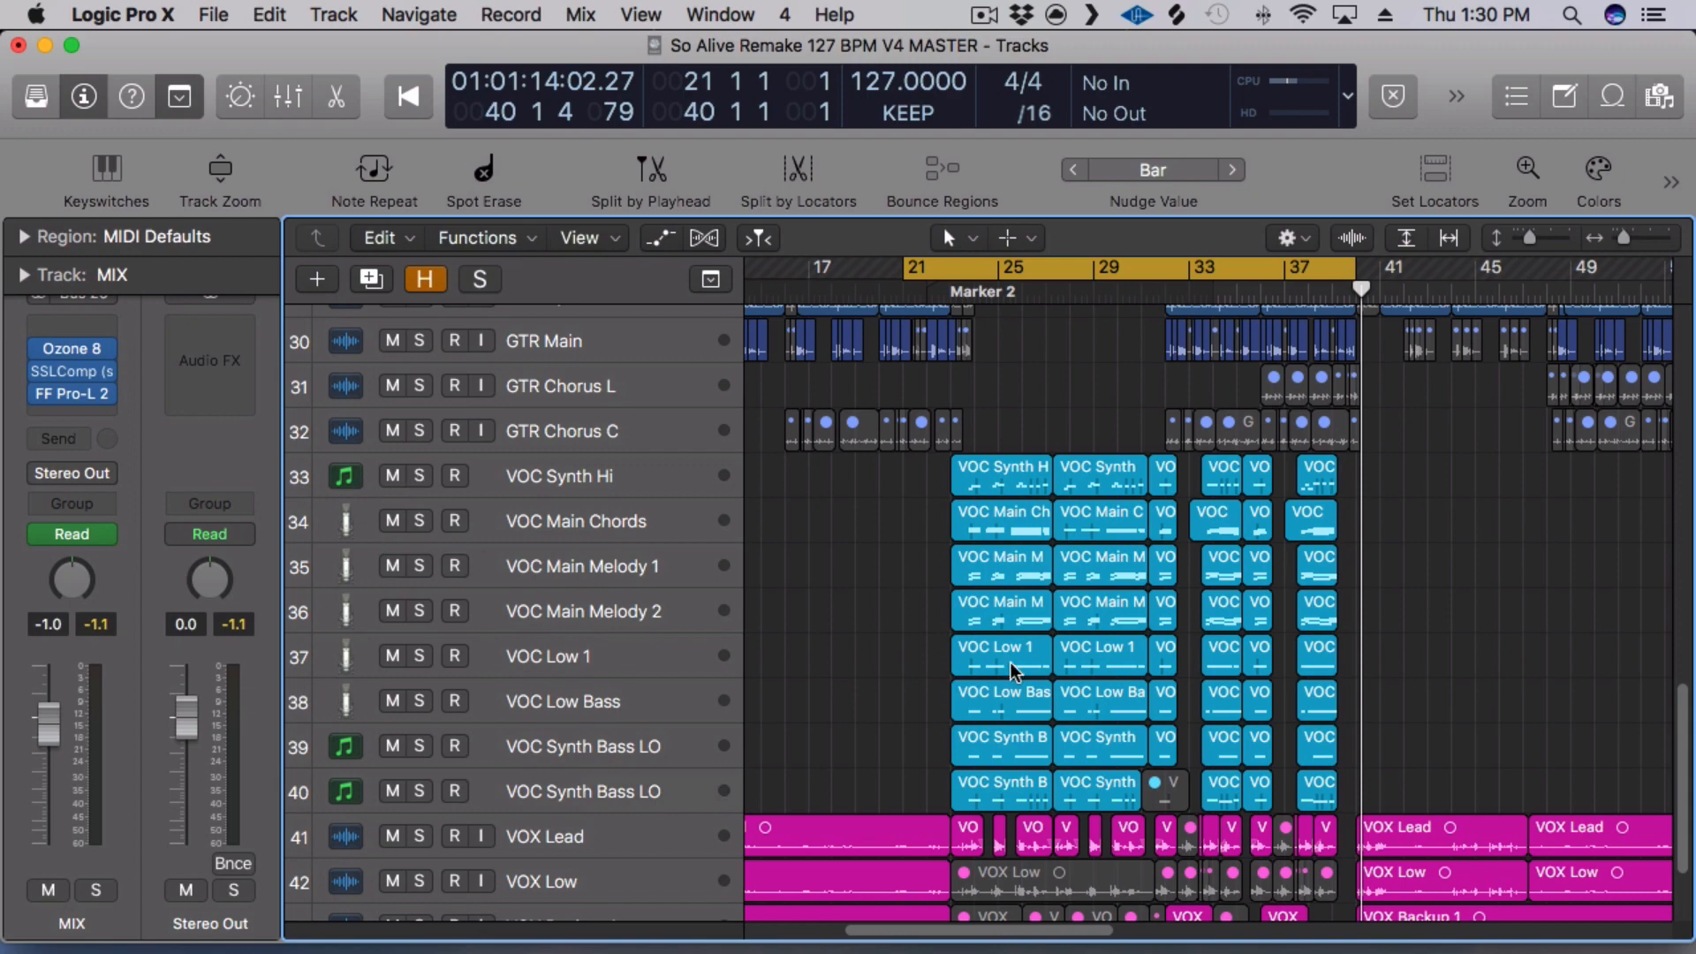
pyautogui.scroll(-3, 916, 675)
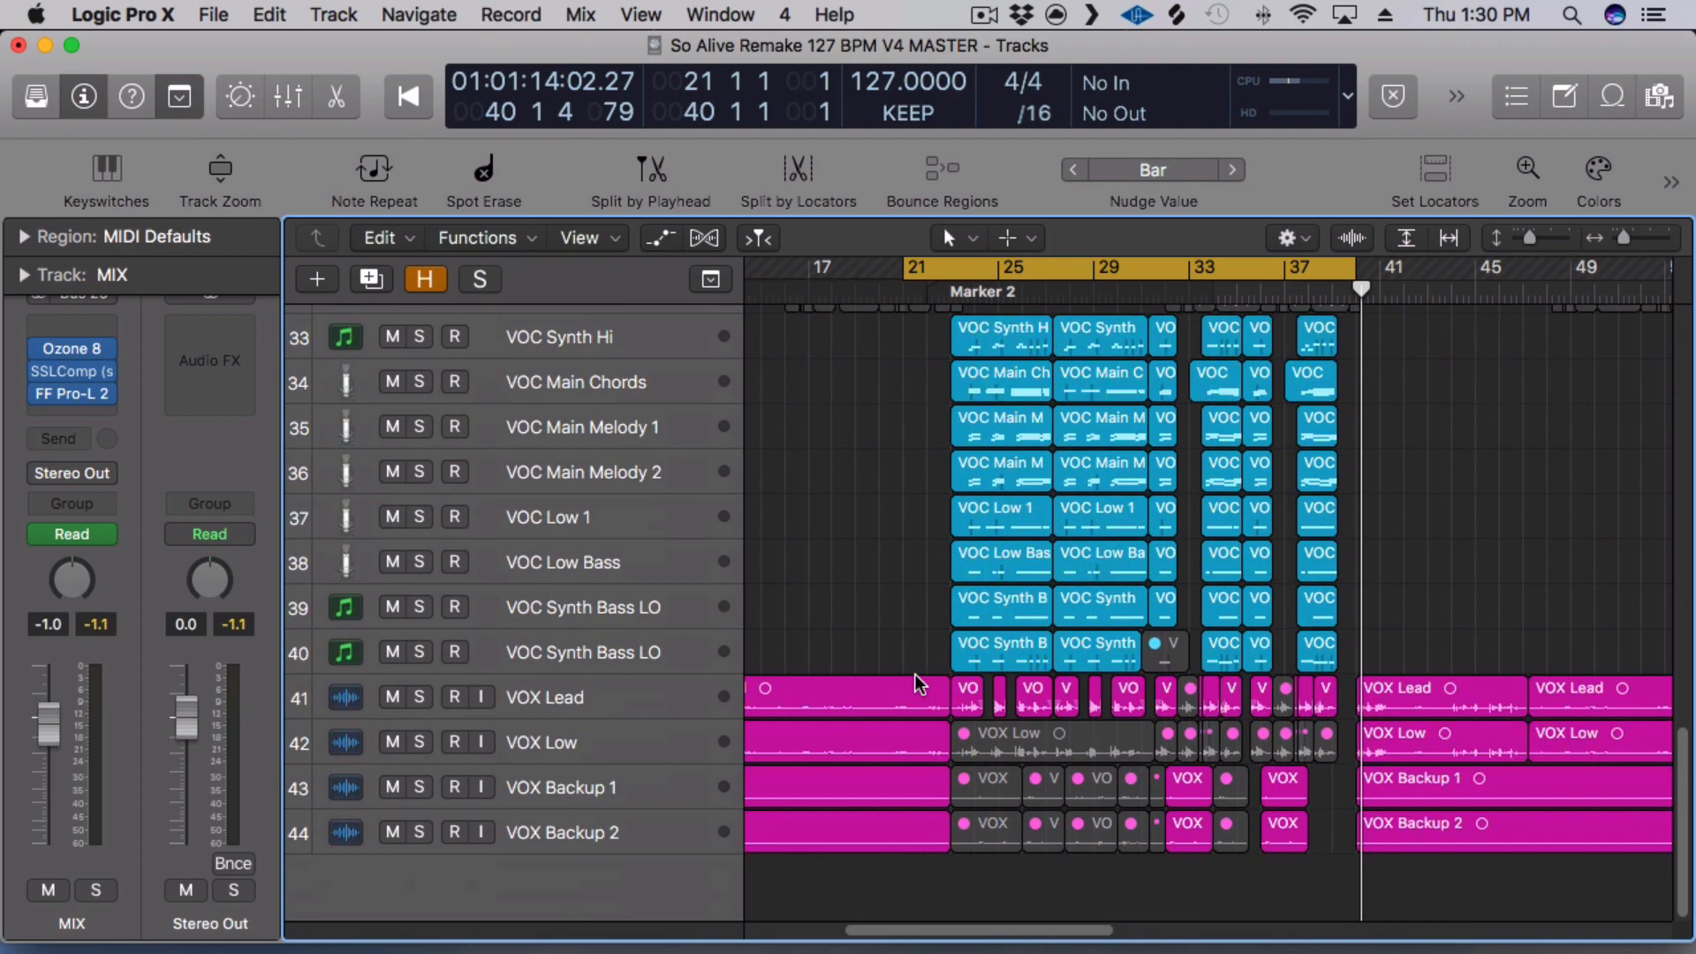
pyautogui.click(572, 700)
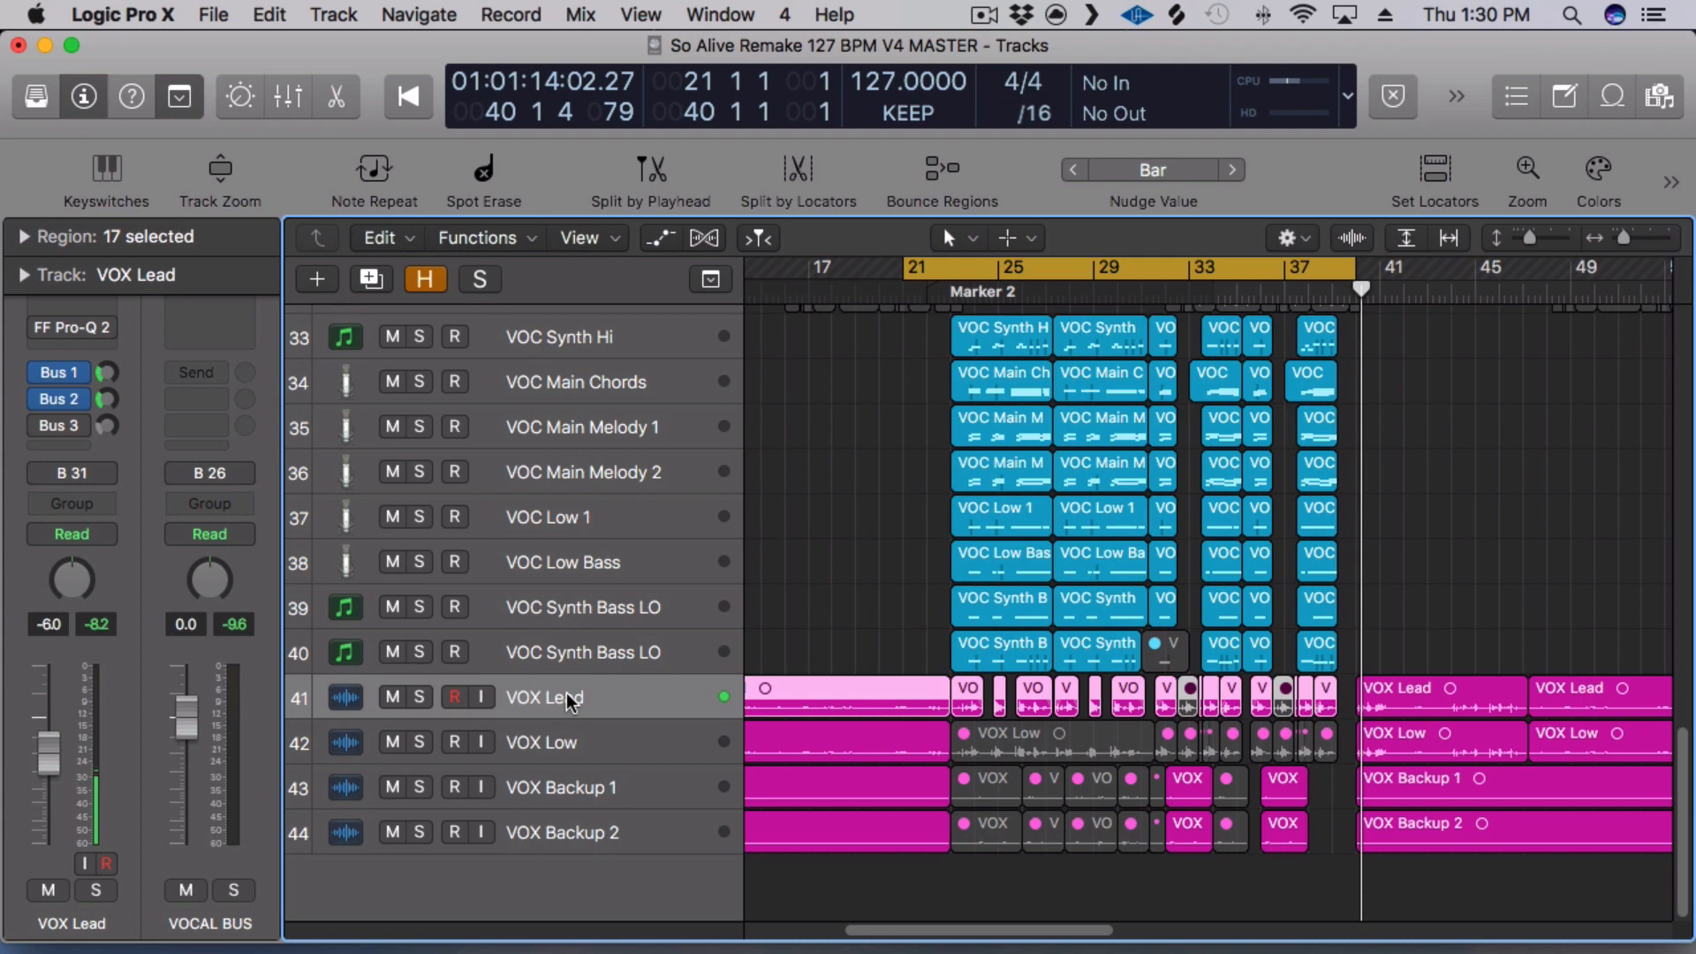
pyautogui.click(421, 698)
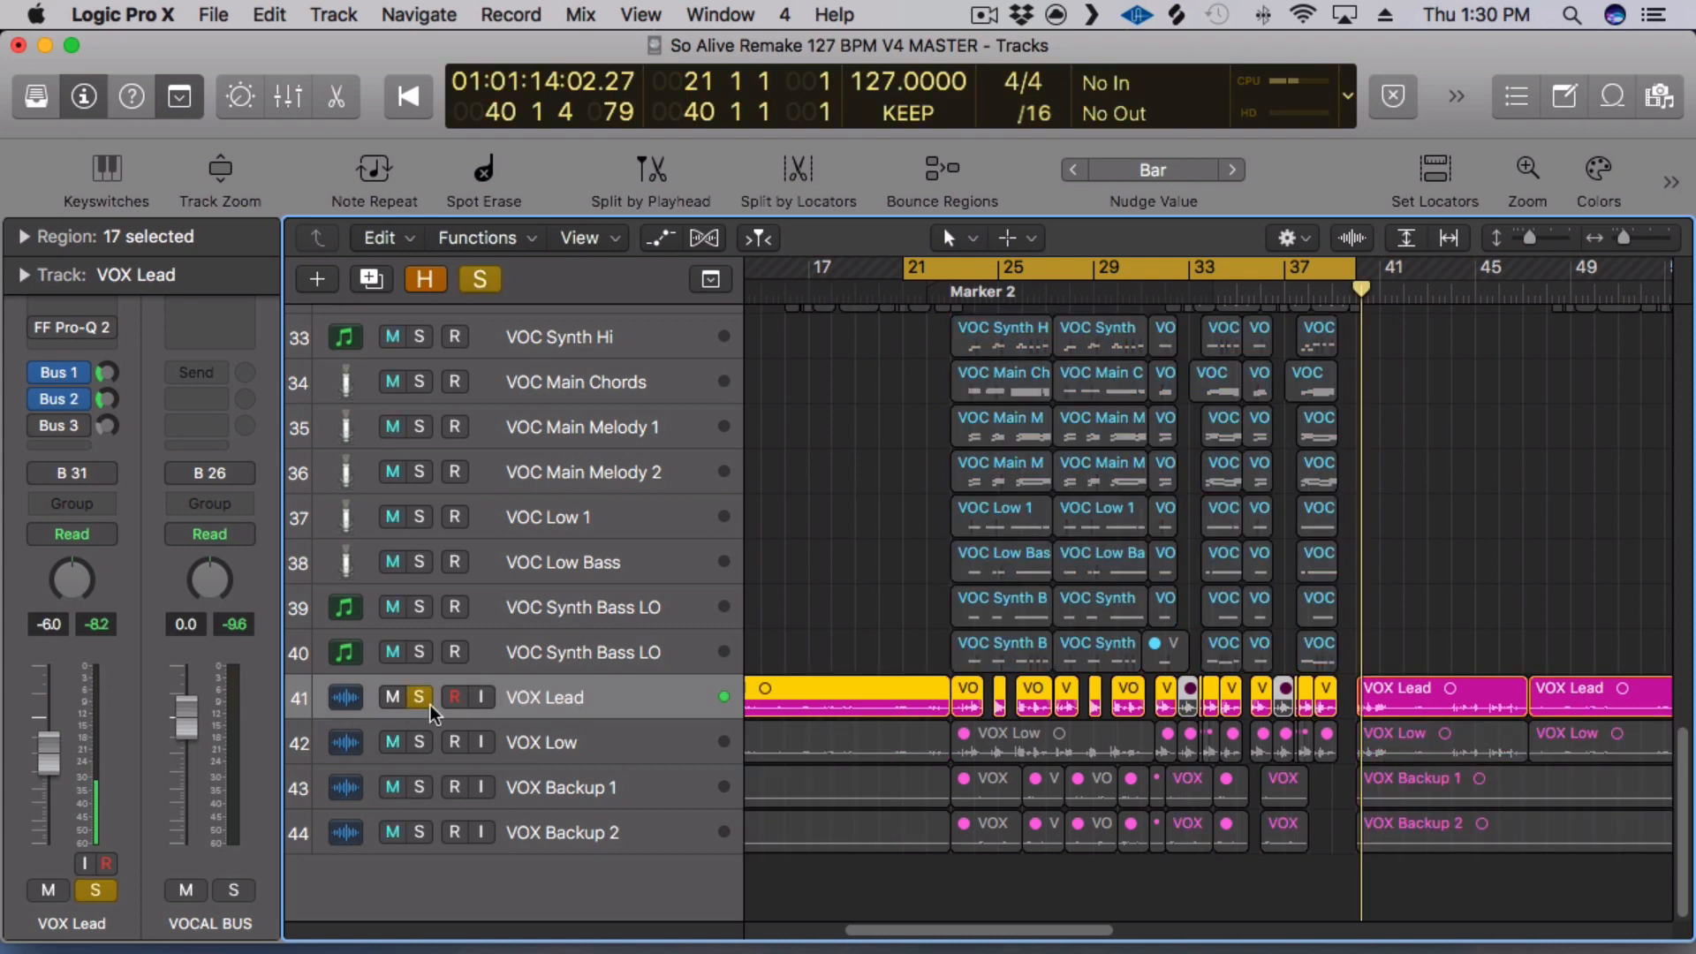
pyautogui.click(419, 698)
# Play VOC tracks 33 to 40 soloed together, with the start of the cycle range moved to bar 23.
pyautogui.moveTo(421, 655); pyautogui.dragTo(412, 343)
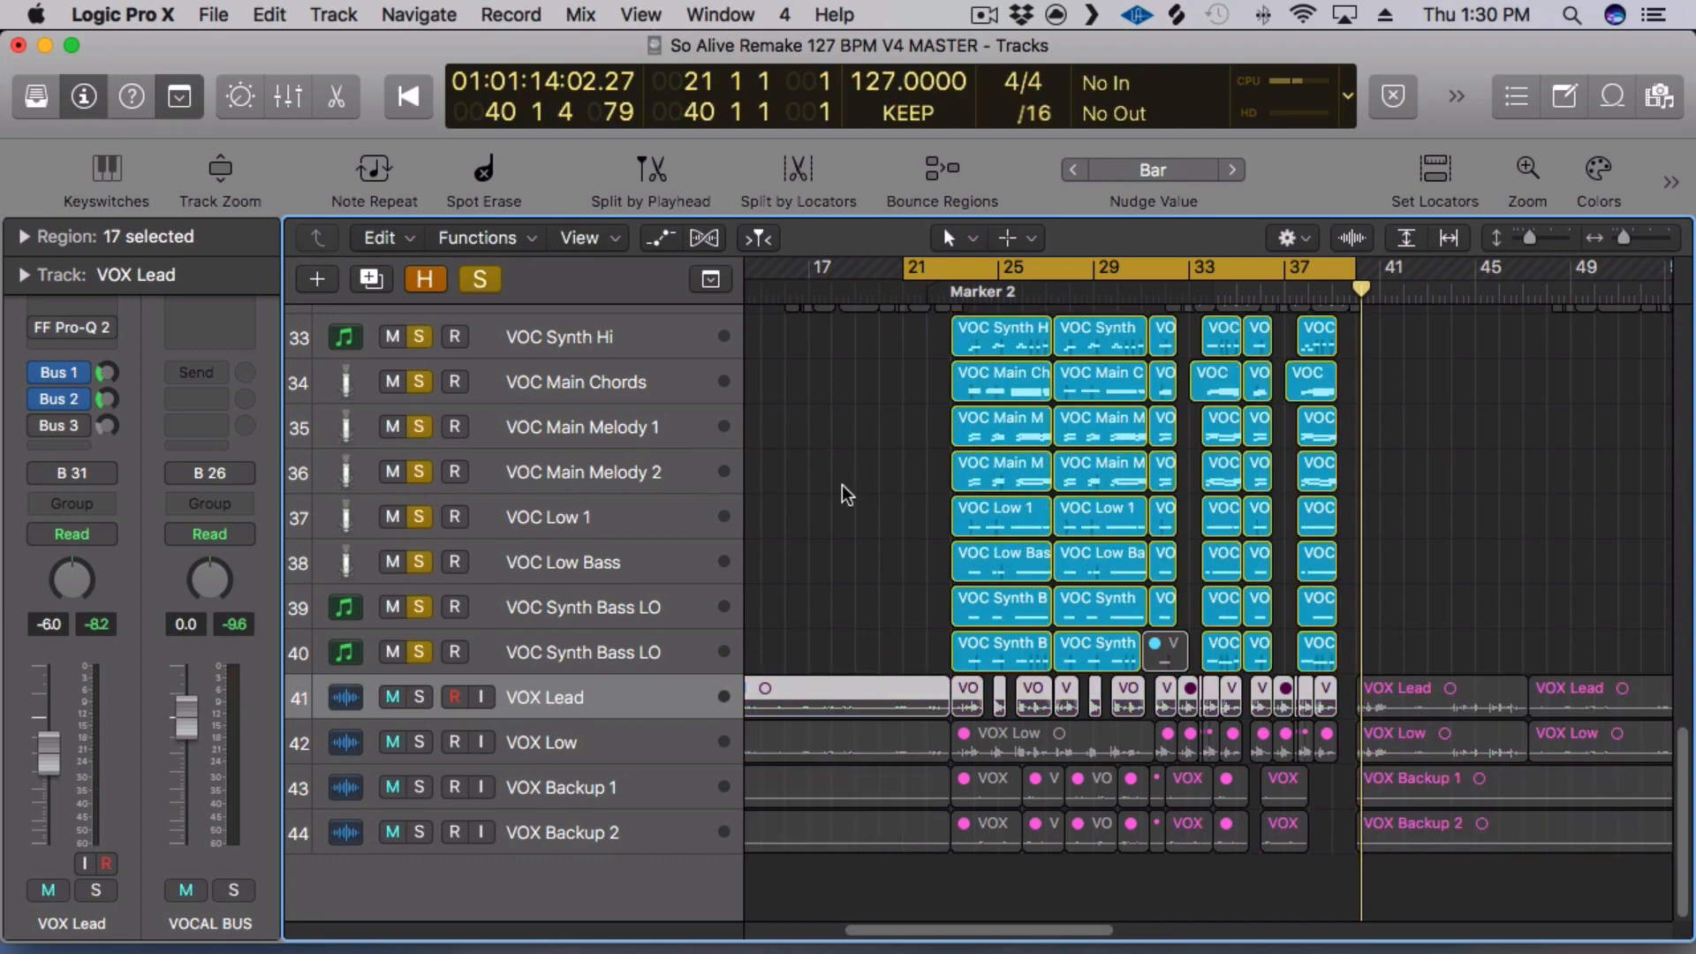
pyautogui.press('space')
pyautogui.scroll(1, 841, 484)
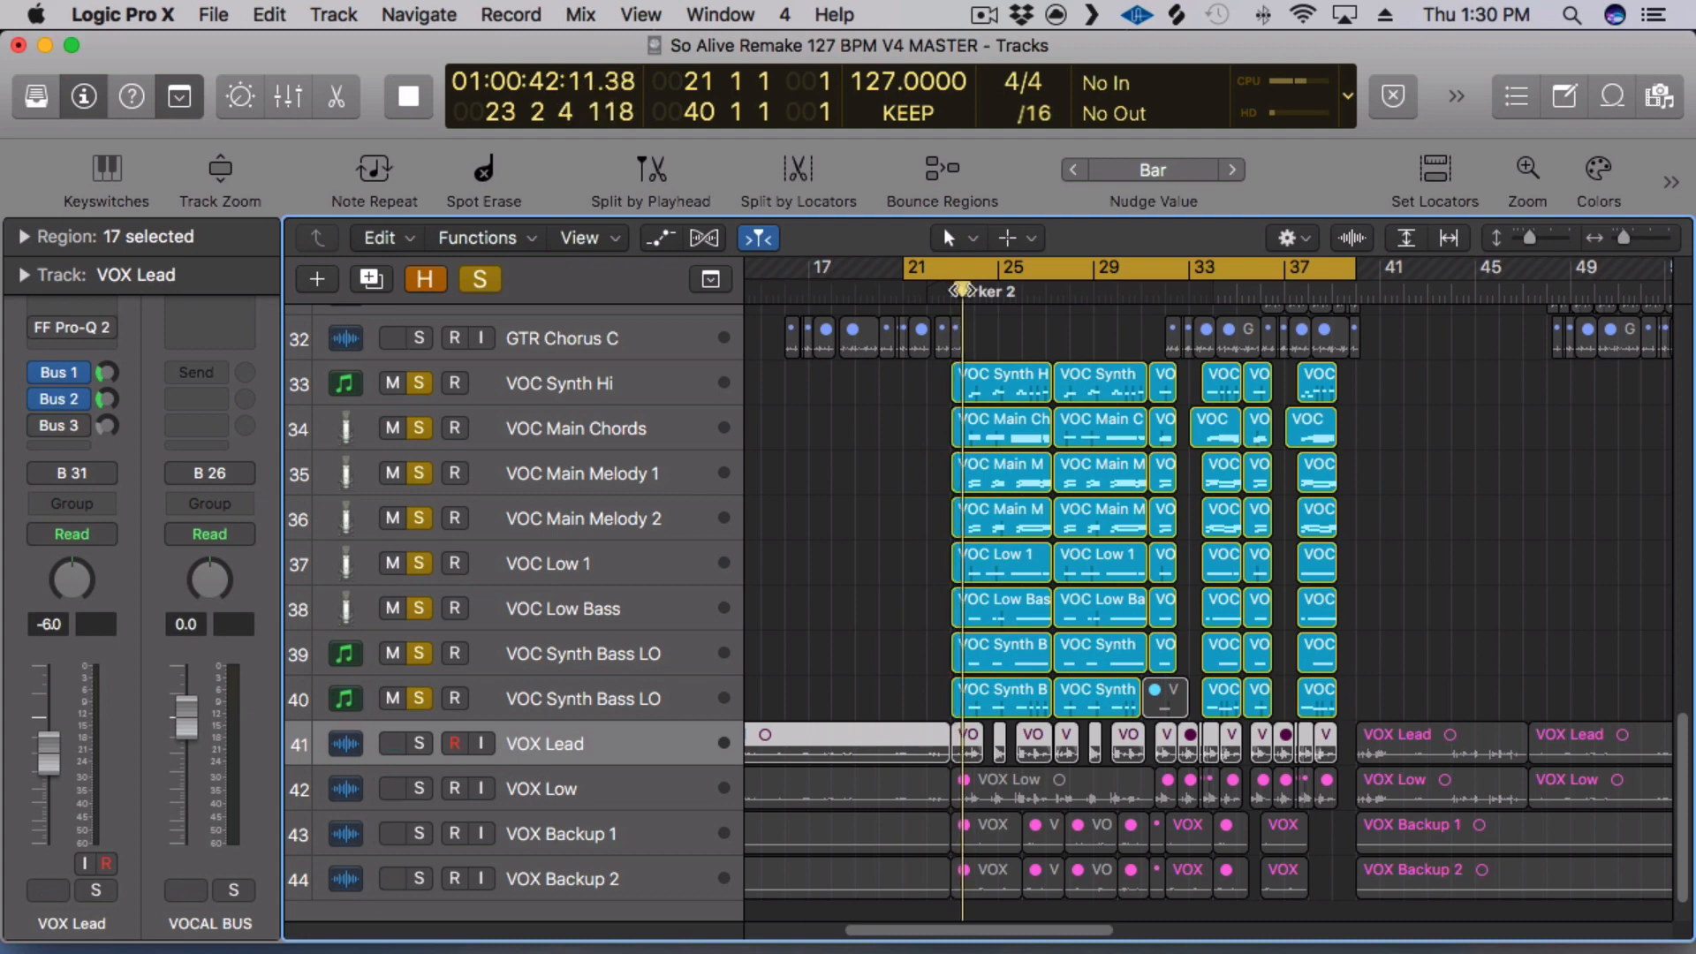
pyautogui.moveTo(906, 269); pyautogui.dragTo(958, 269)
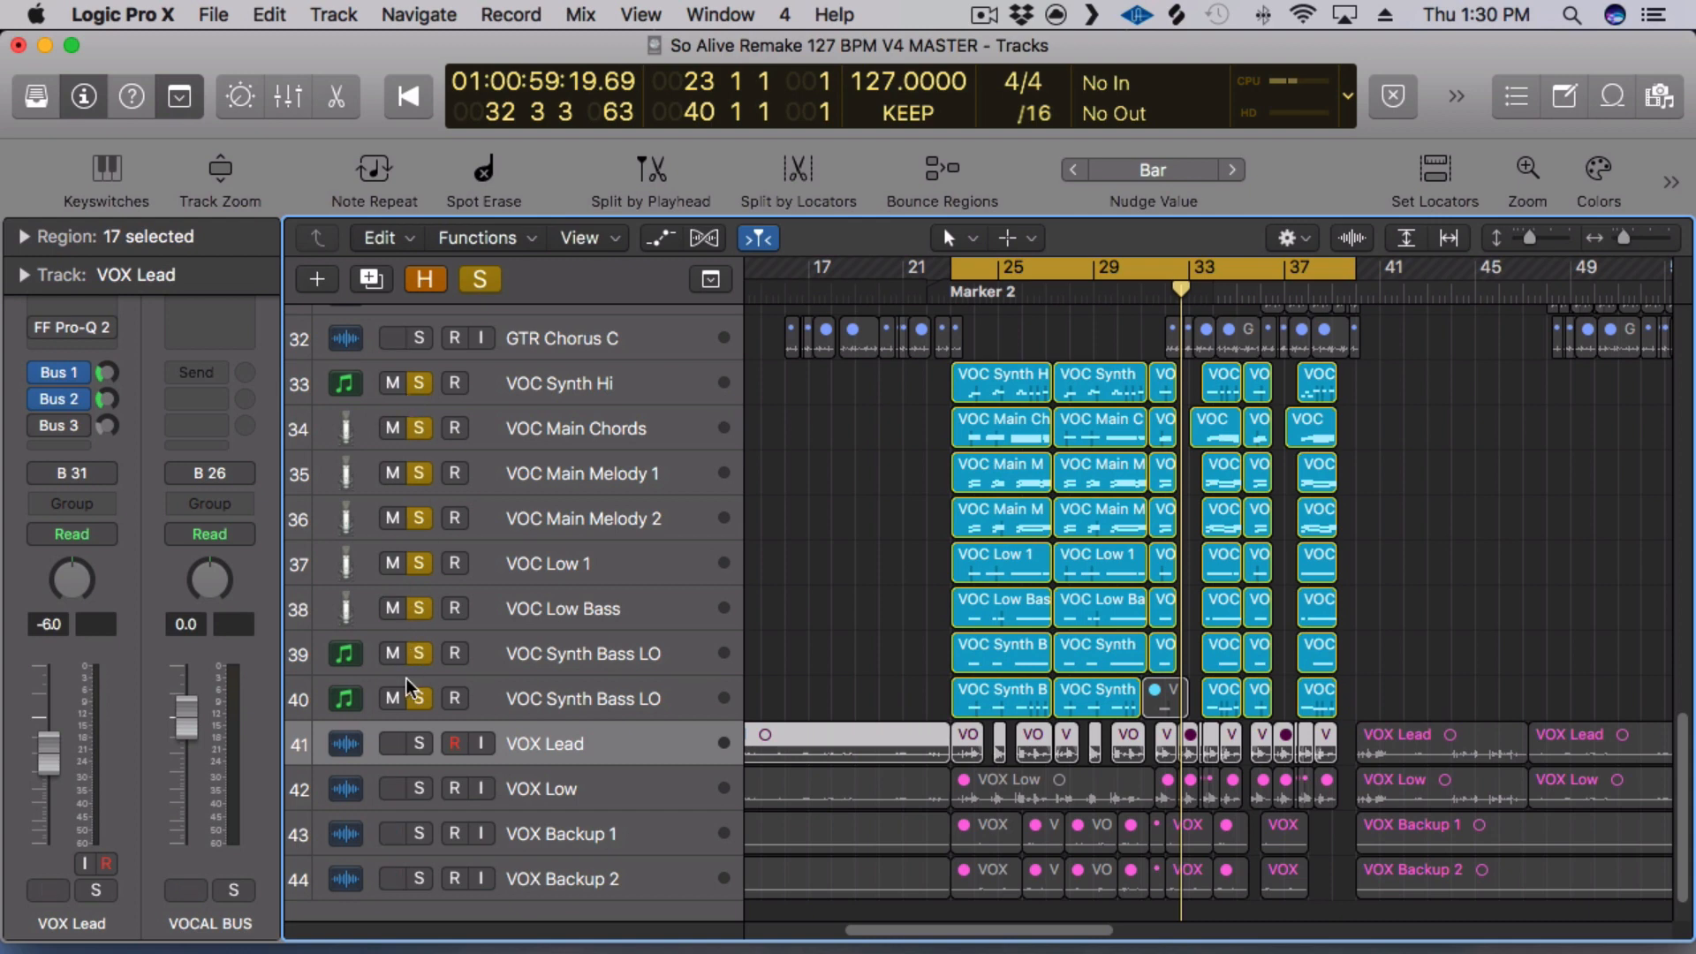
# Unsolo the other VOC tracks so that only VOC Main Chords stays soloed.
pyautogui.moveTo(419, 653); pyautogui.dragTo(420, 388)
pyautogui.click(417, 383)
pyautogui.click(416, 428)
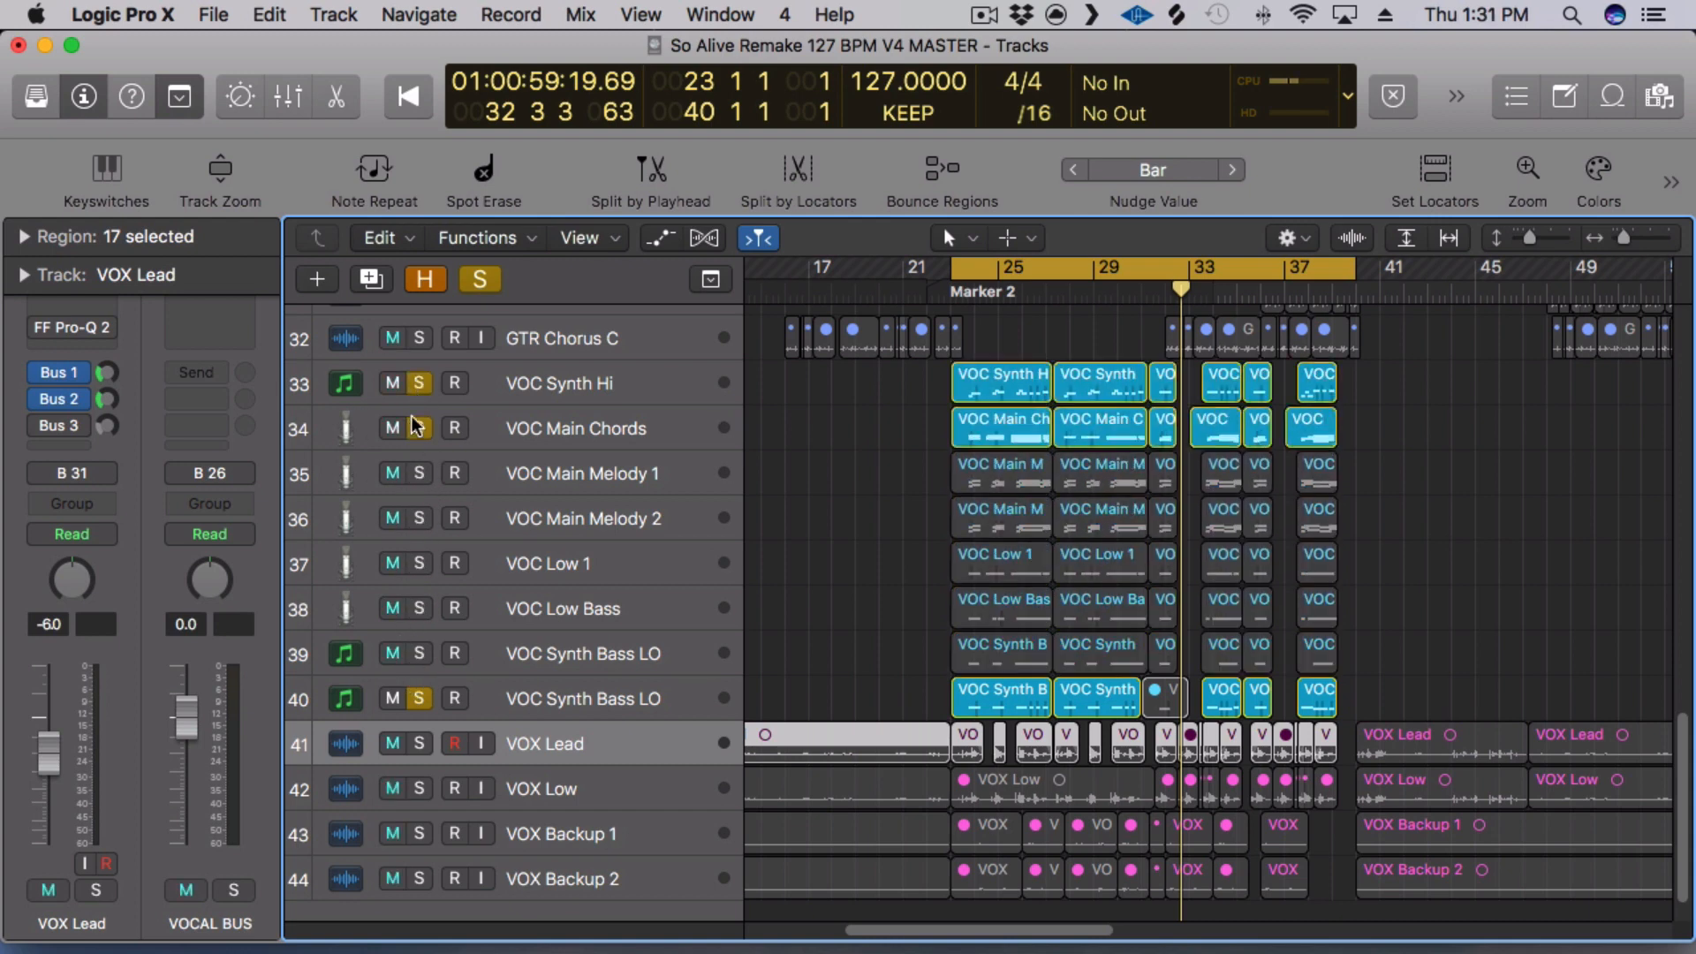
pyautogui.click(419, 383)
pyautogui.click(417, 698)
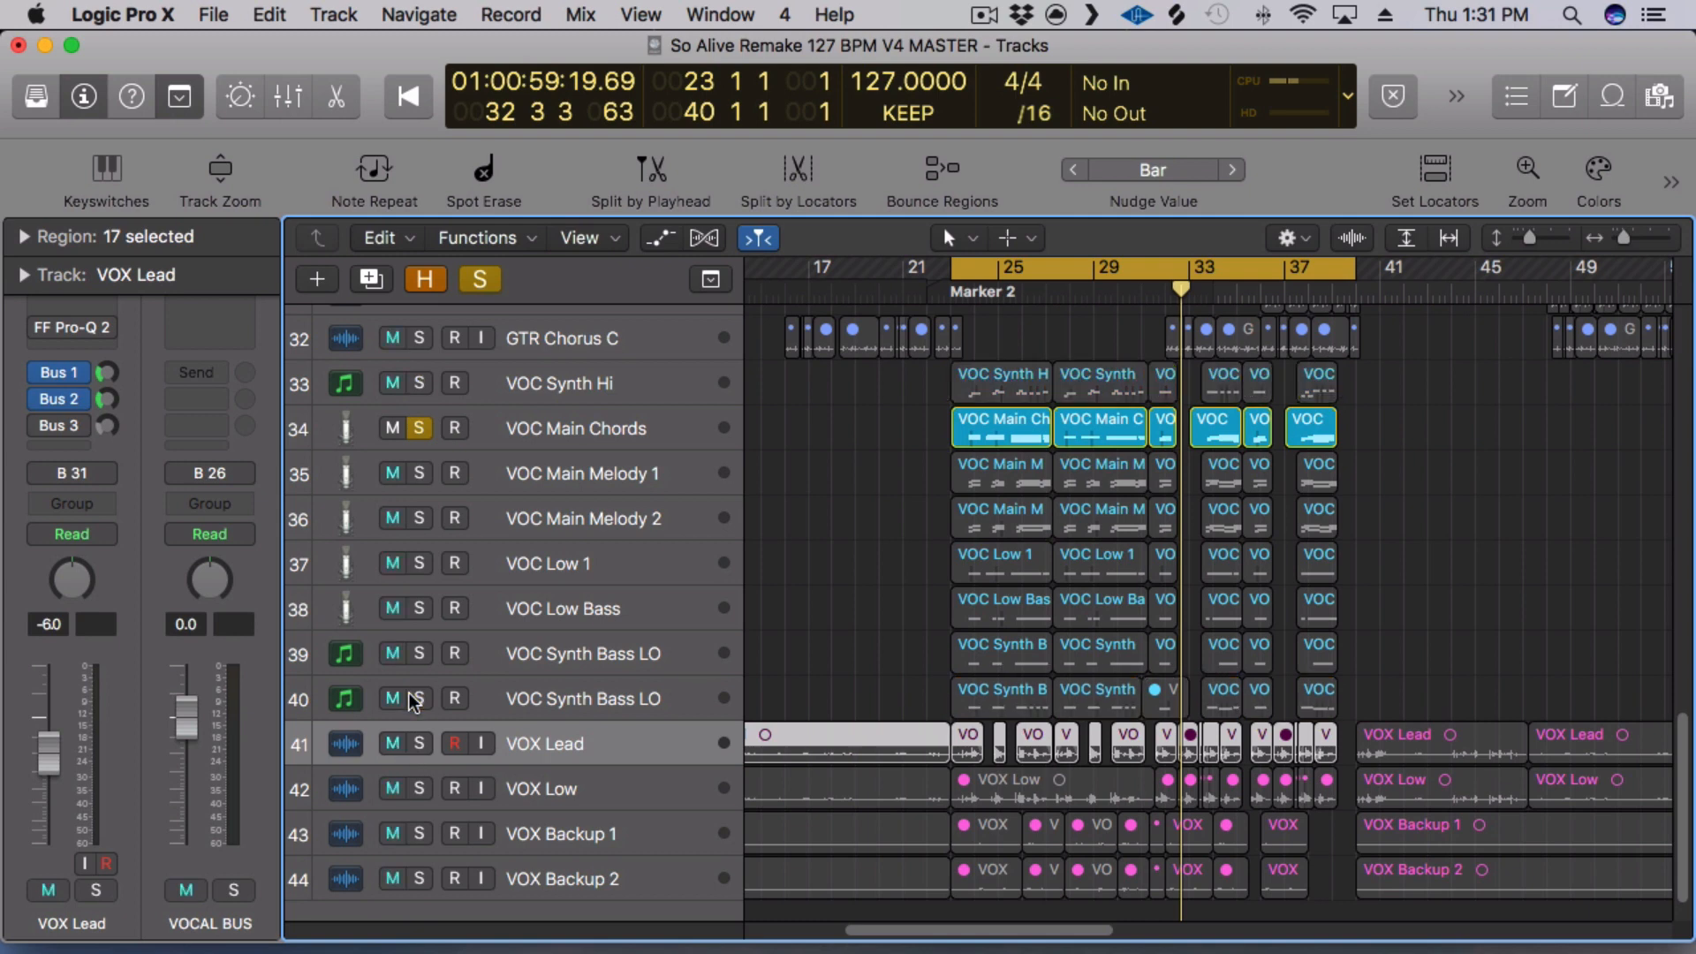
# Join all VOC Main Chords regions between bars 23 and 39 into a single region.
pyautogui.click(872, 397)
pyautogui.moveTo(899, 431); pyautogui.dragTo(1353, 429)
pyautogui.press('super+j')
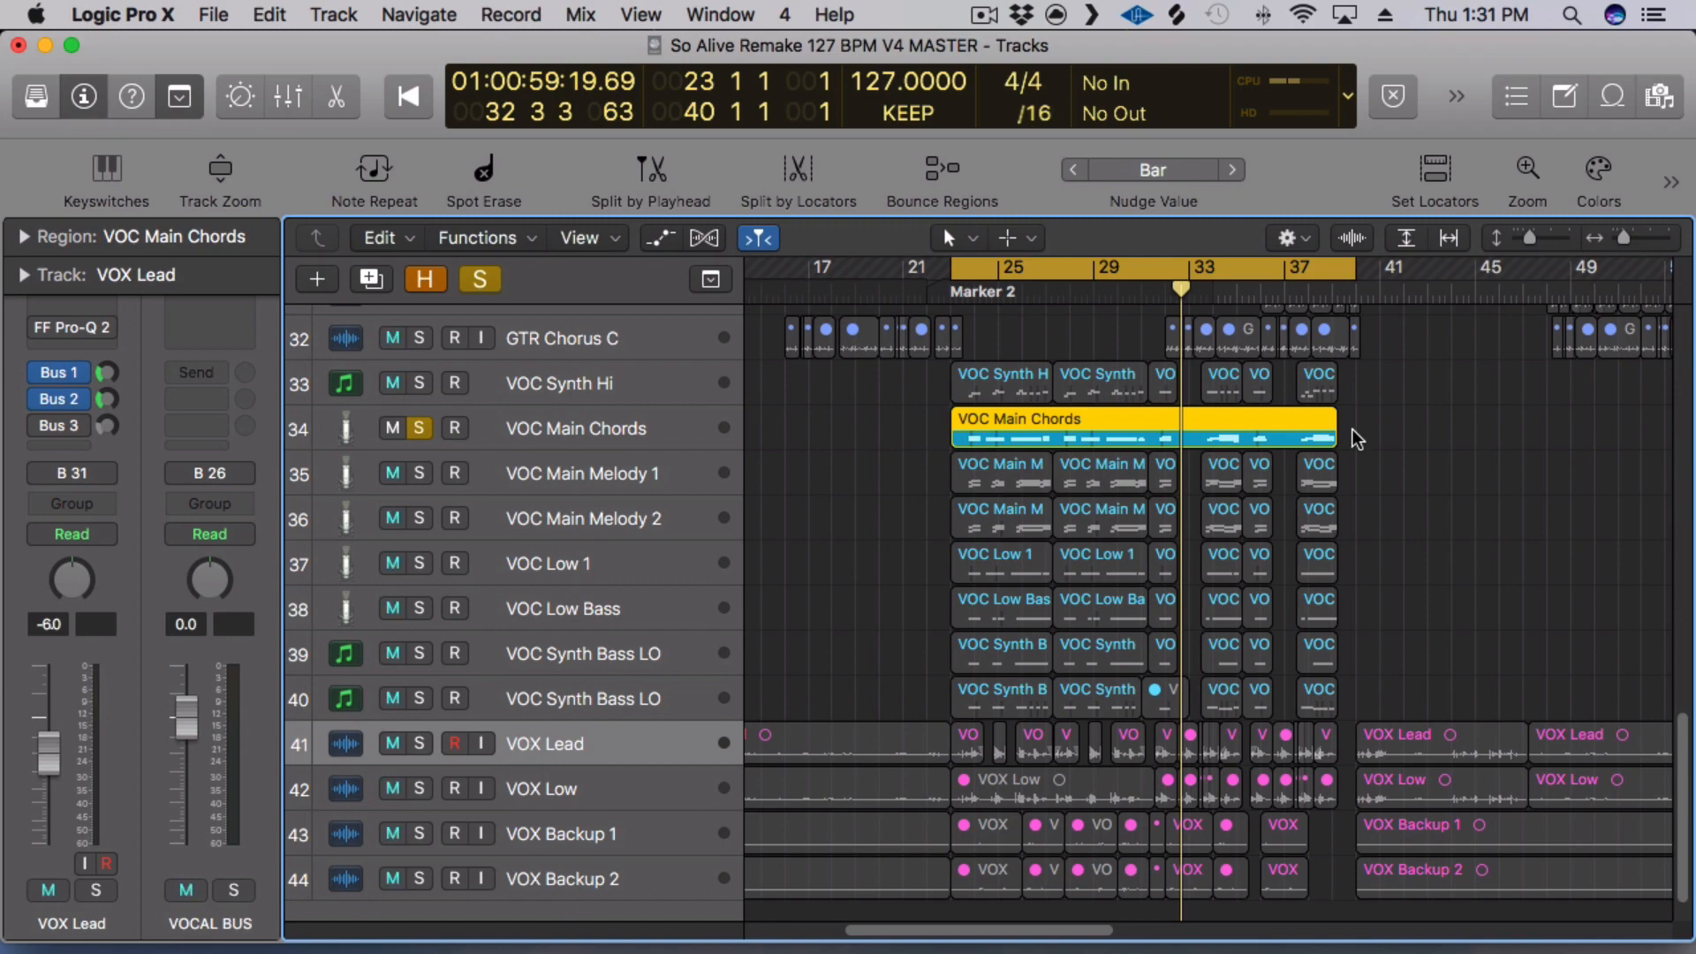
# Examine the chord notes of the joined VOC Main Chords region in the Piano Roll and close the editor.
pyautogui.press('super+4')
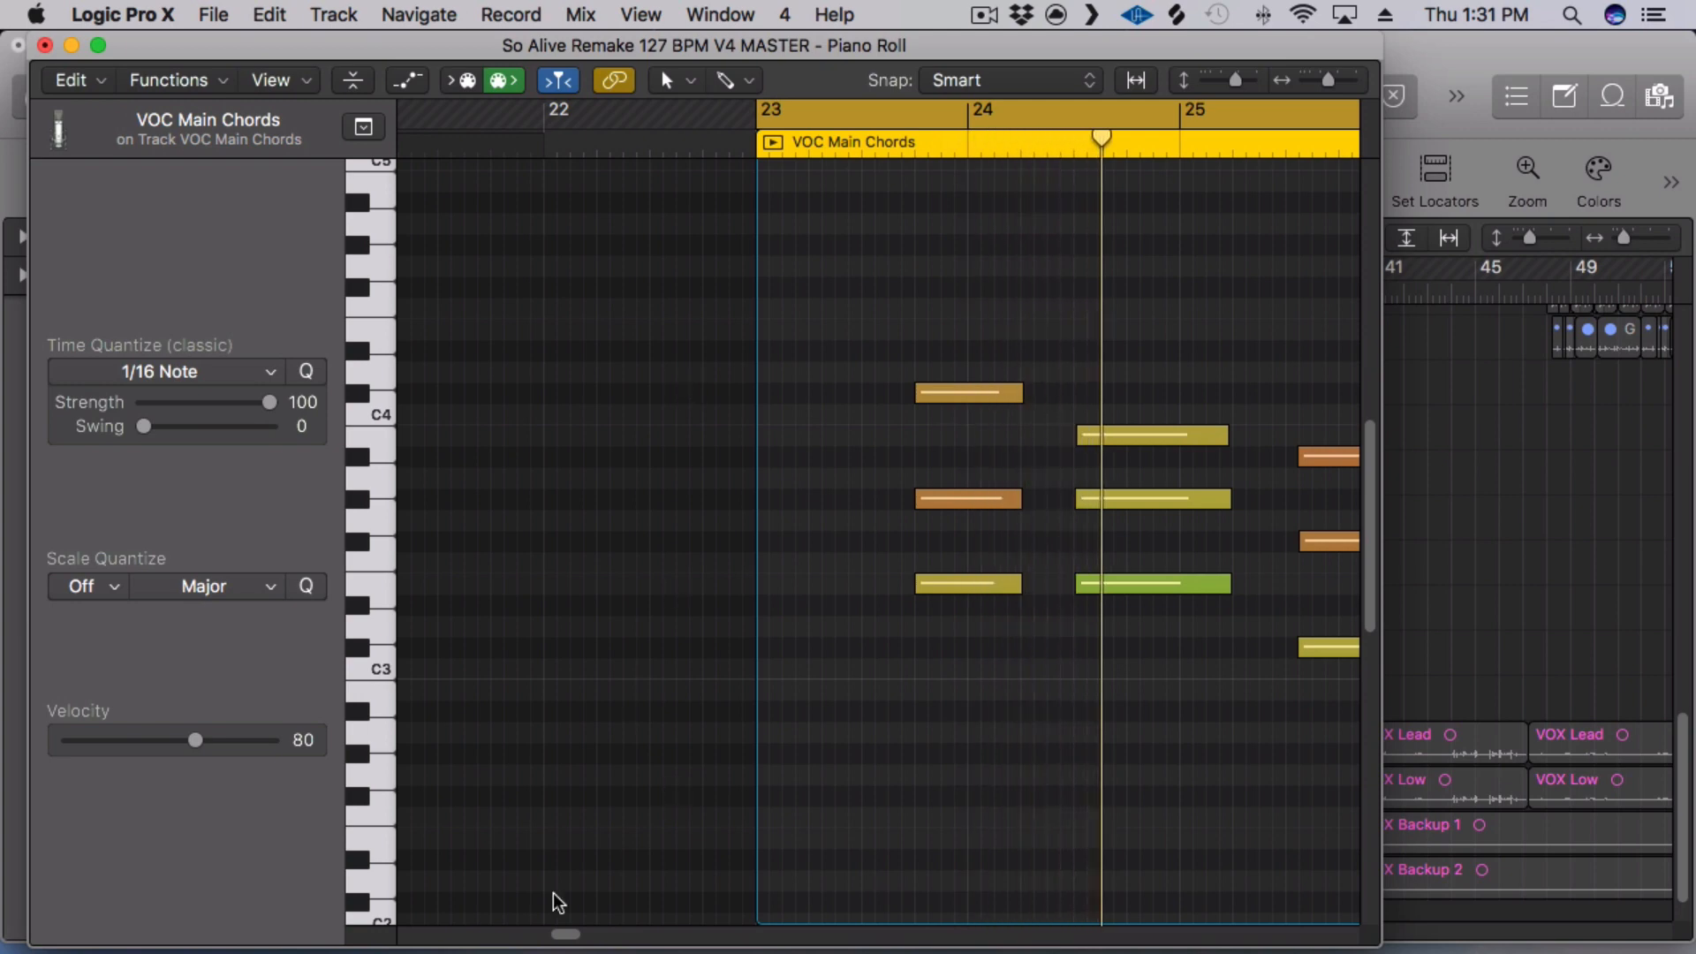
pyautogui.moveTo(563, 938); pyautogui.dragTo(598, 938)
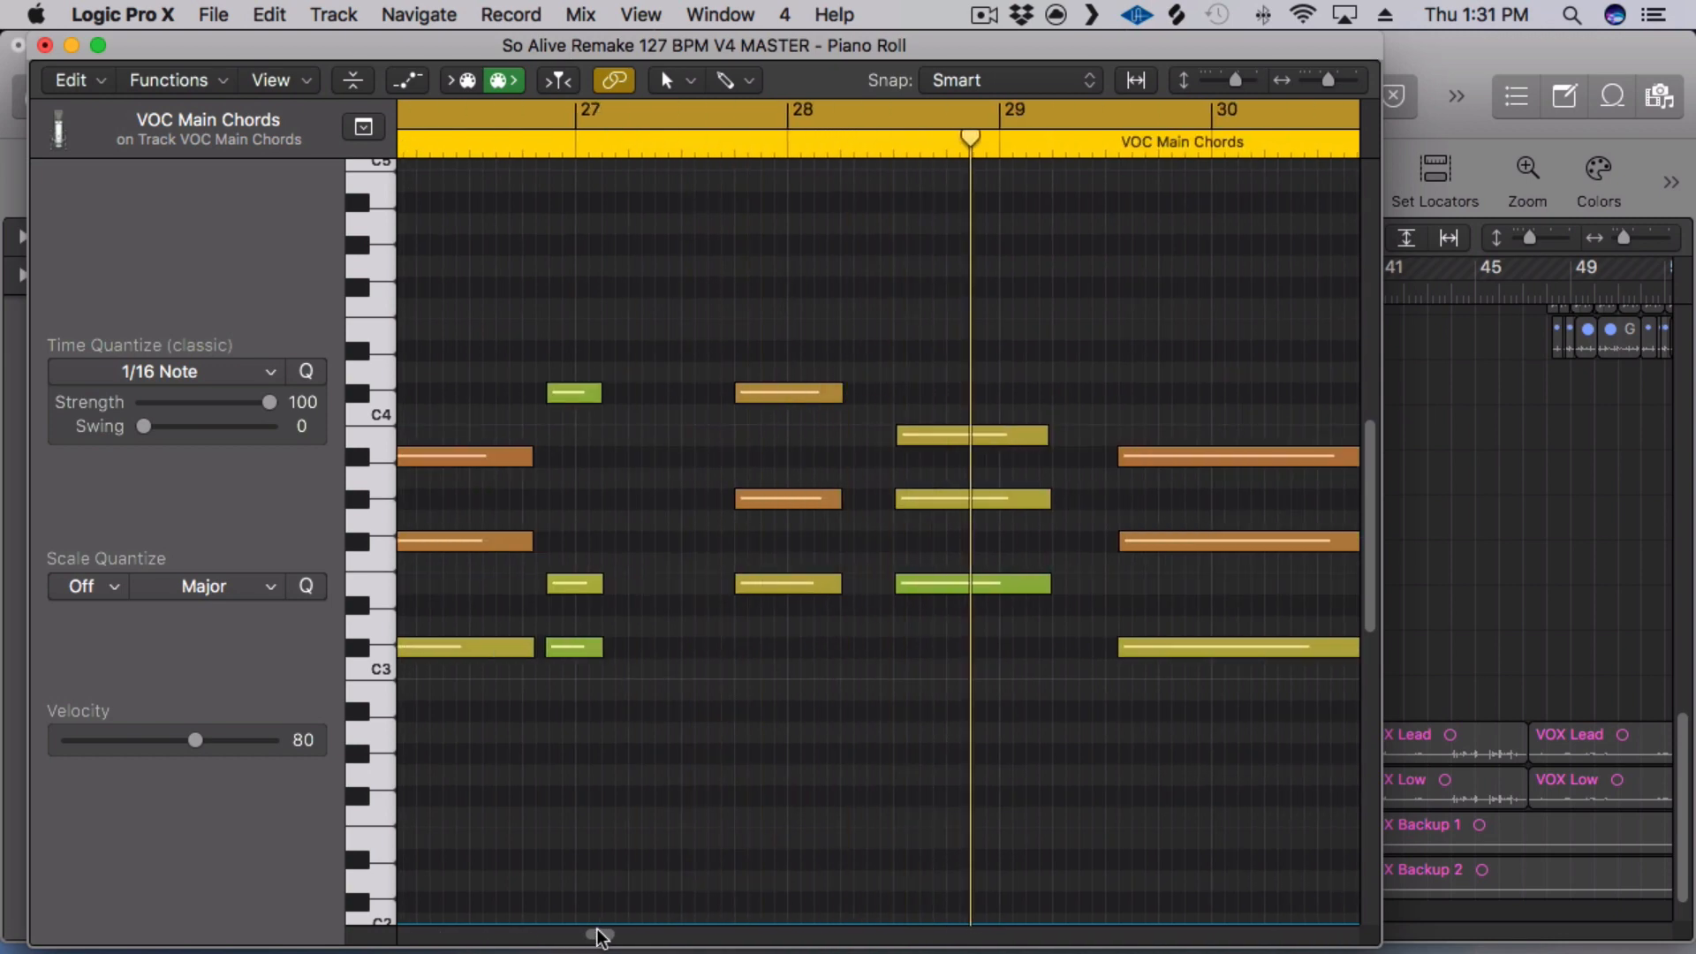
pyautogui.moveTo(598, 938); pyautogui.dragTo(570, 932)
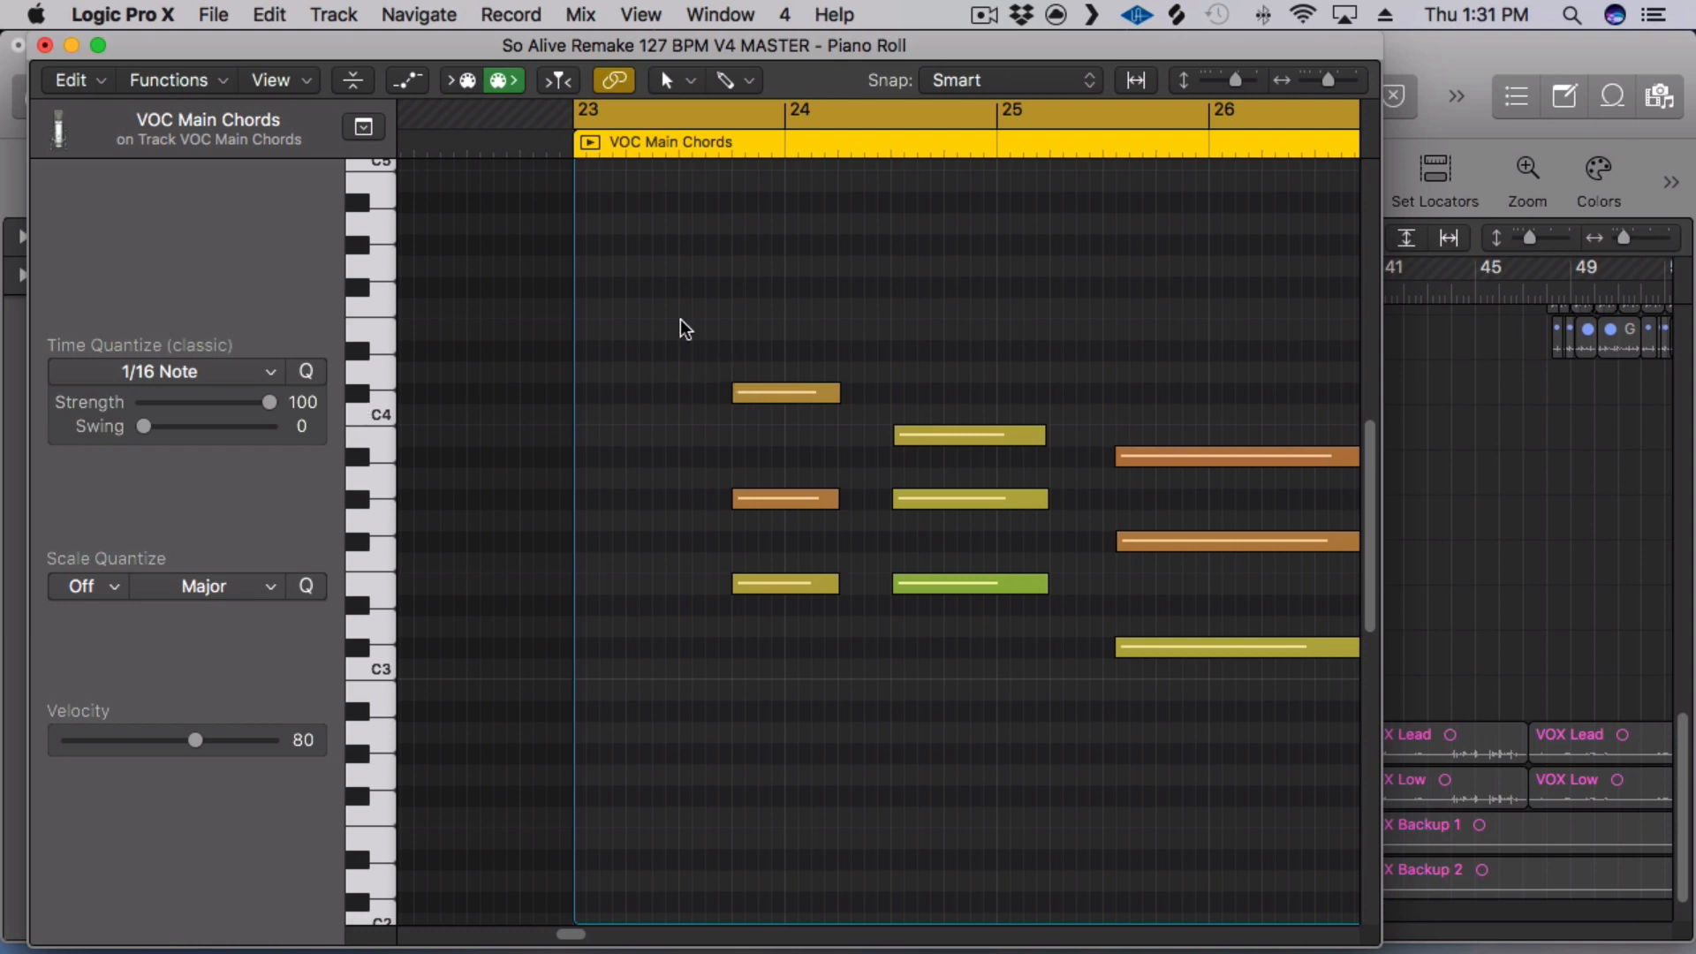
pyautogui.click(799, 396)
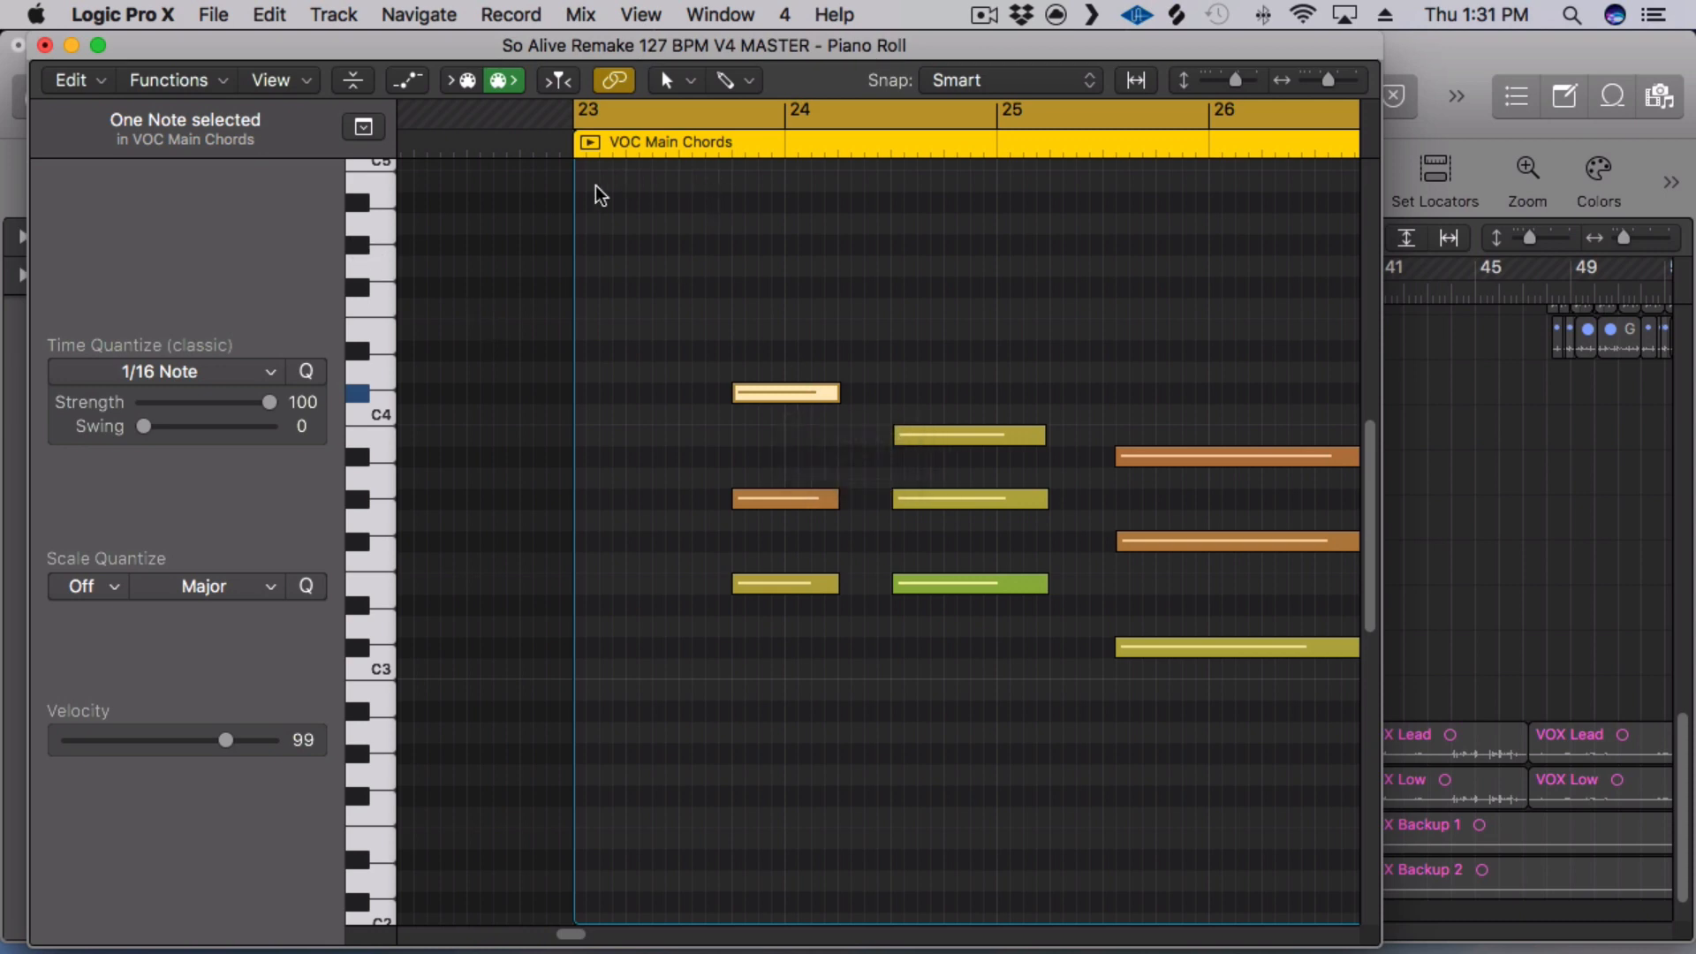
pyautogui.click(45, 45)
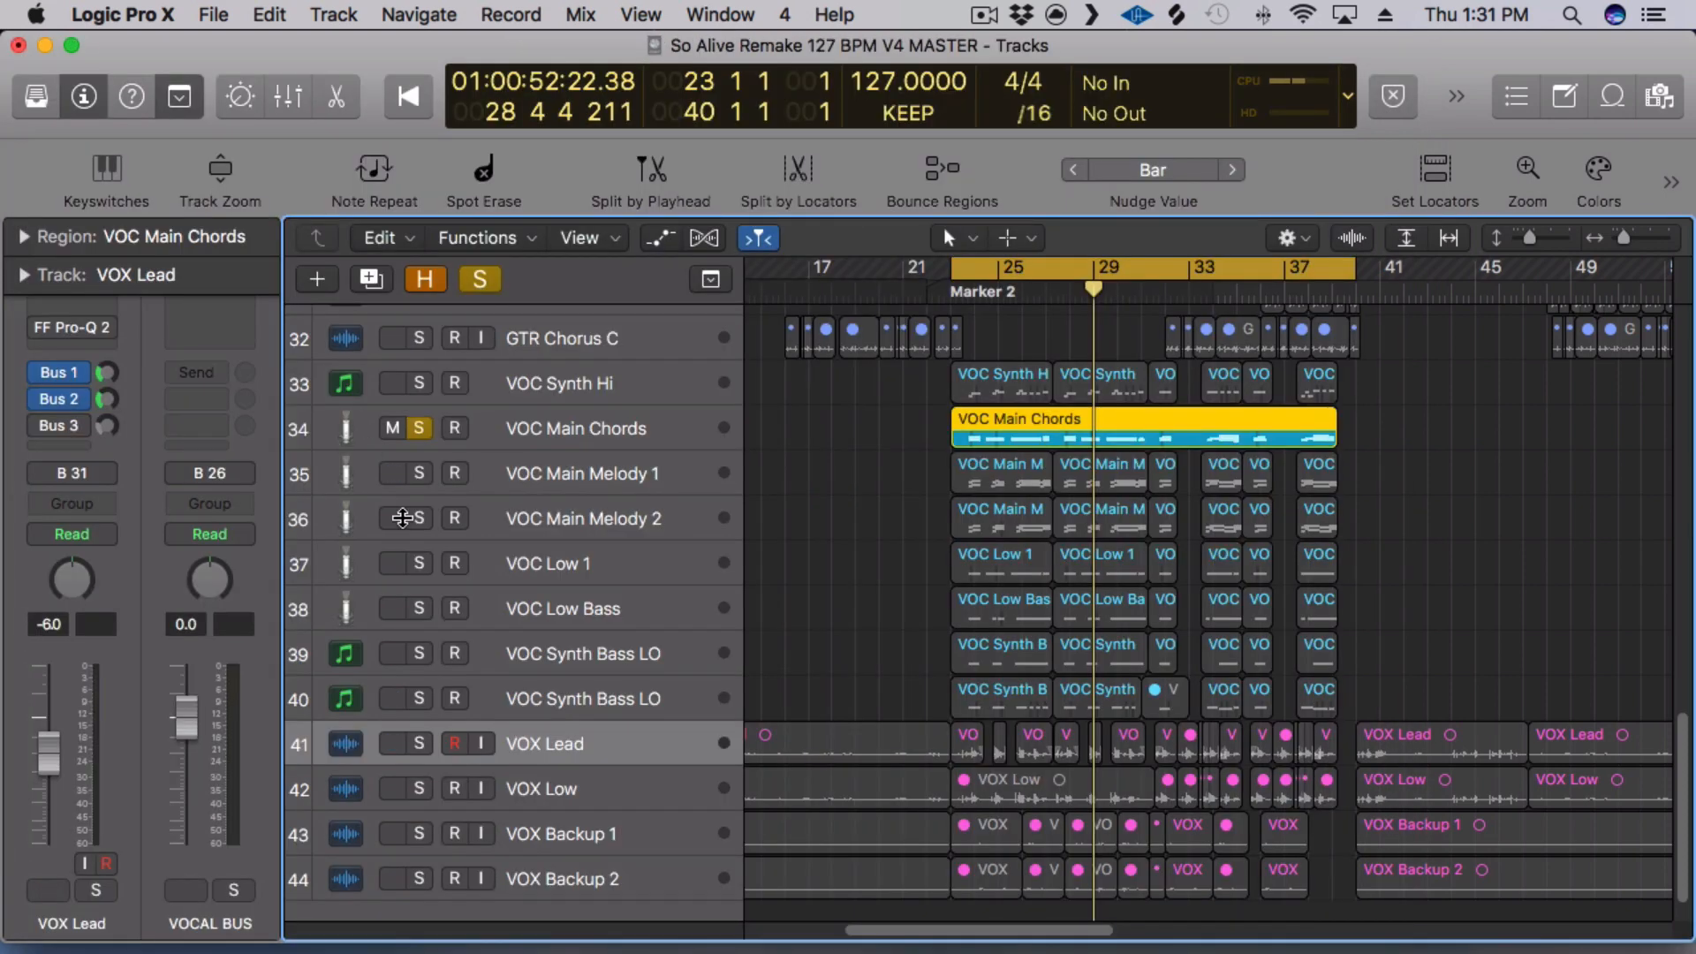
# Play VOX Lead soloed together with VOC Main Chords from the start of the cycle range, and clear all solos.
pyautogui.click(419, 743)
pyautogui.hotkey('shift', 'Return')
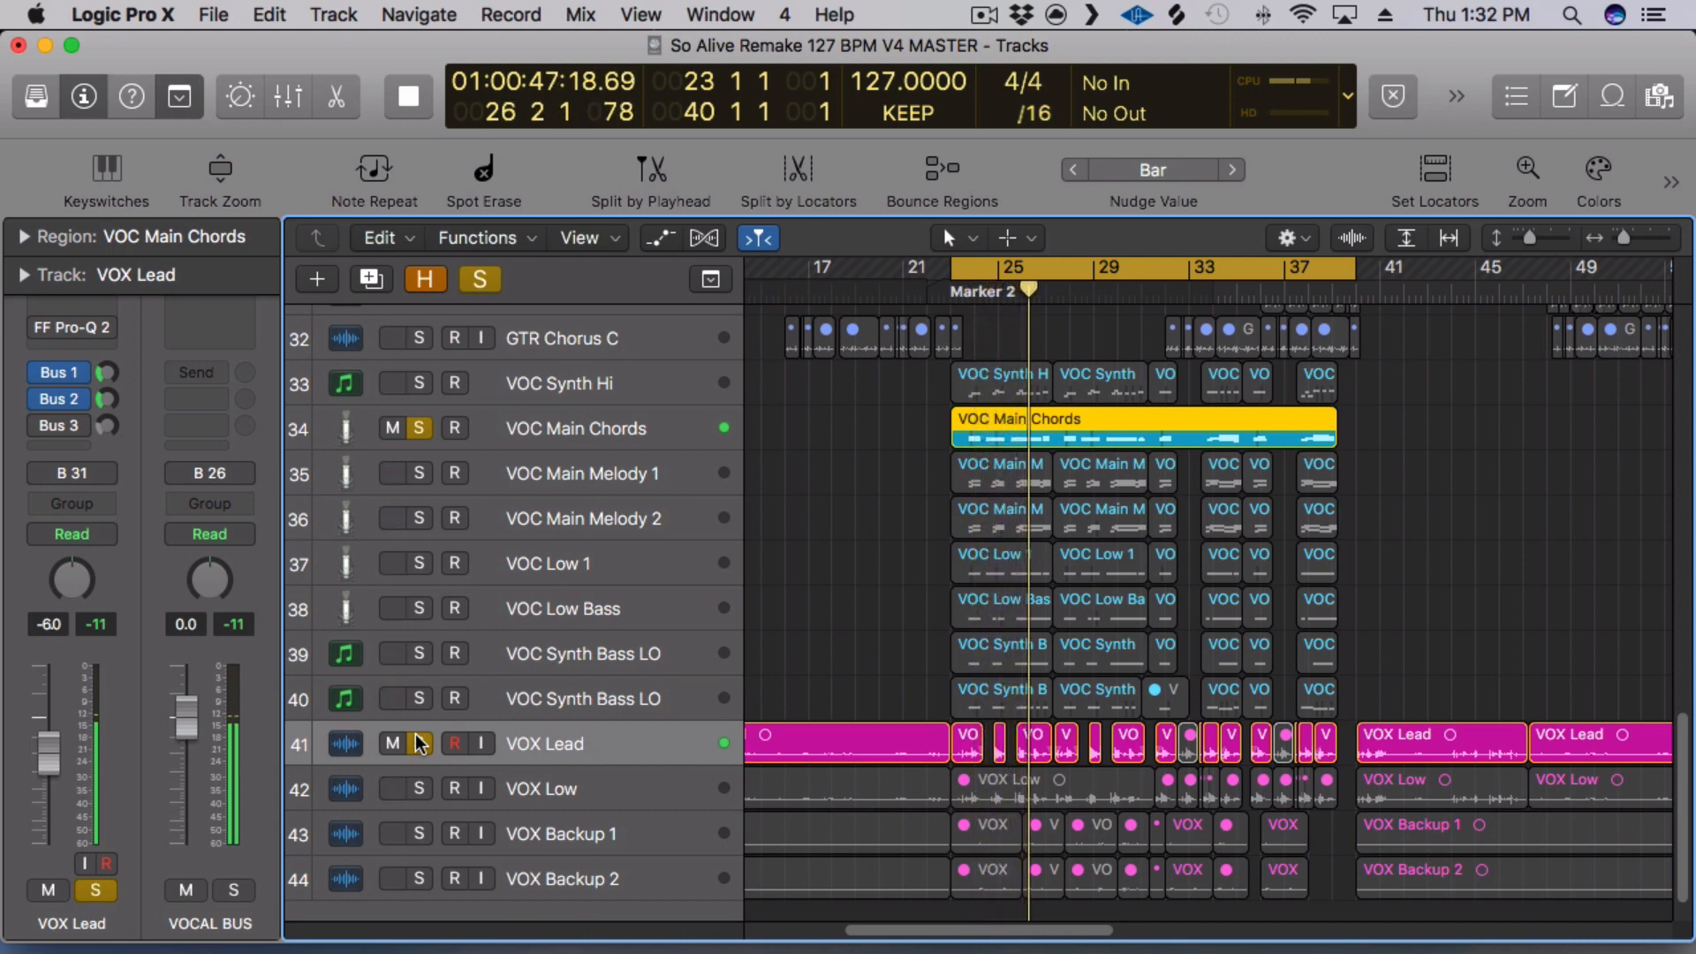
pyautogui.press('space')
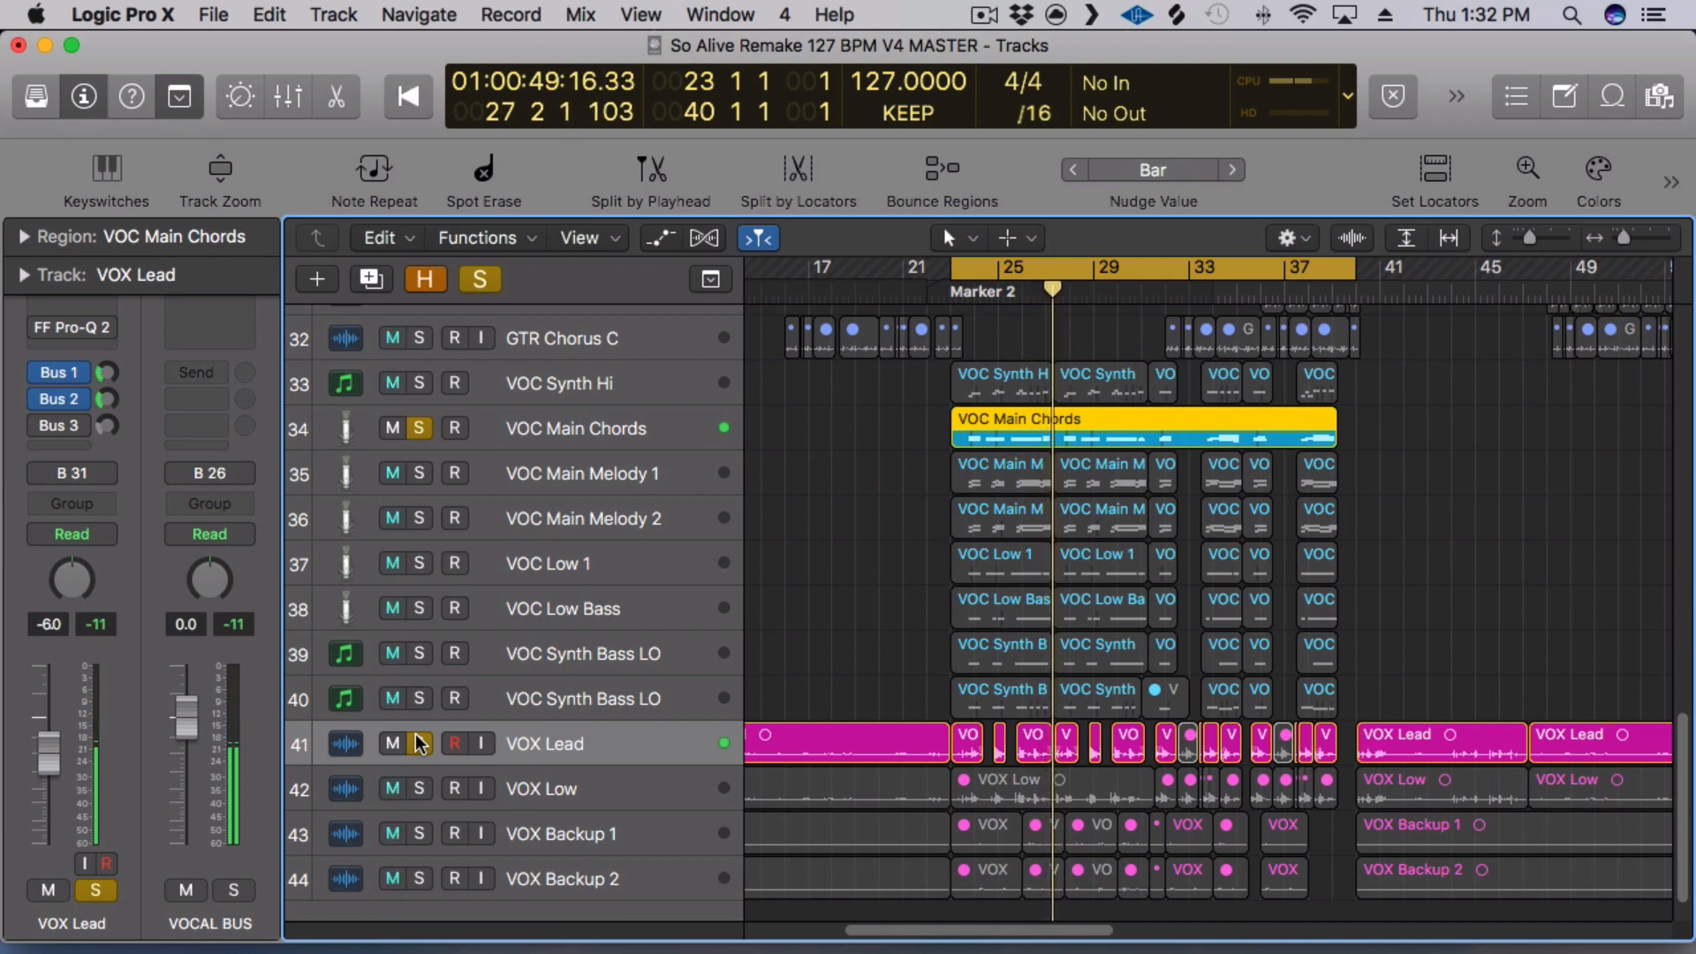
pyautogui.click(420, 743)
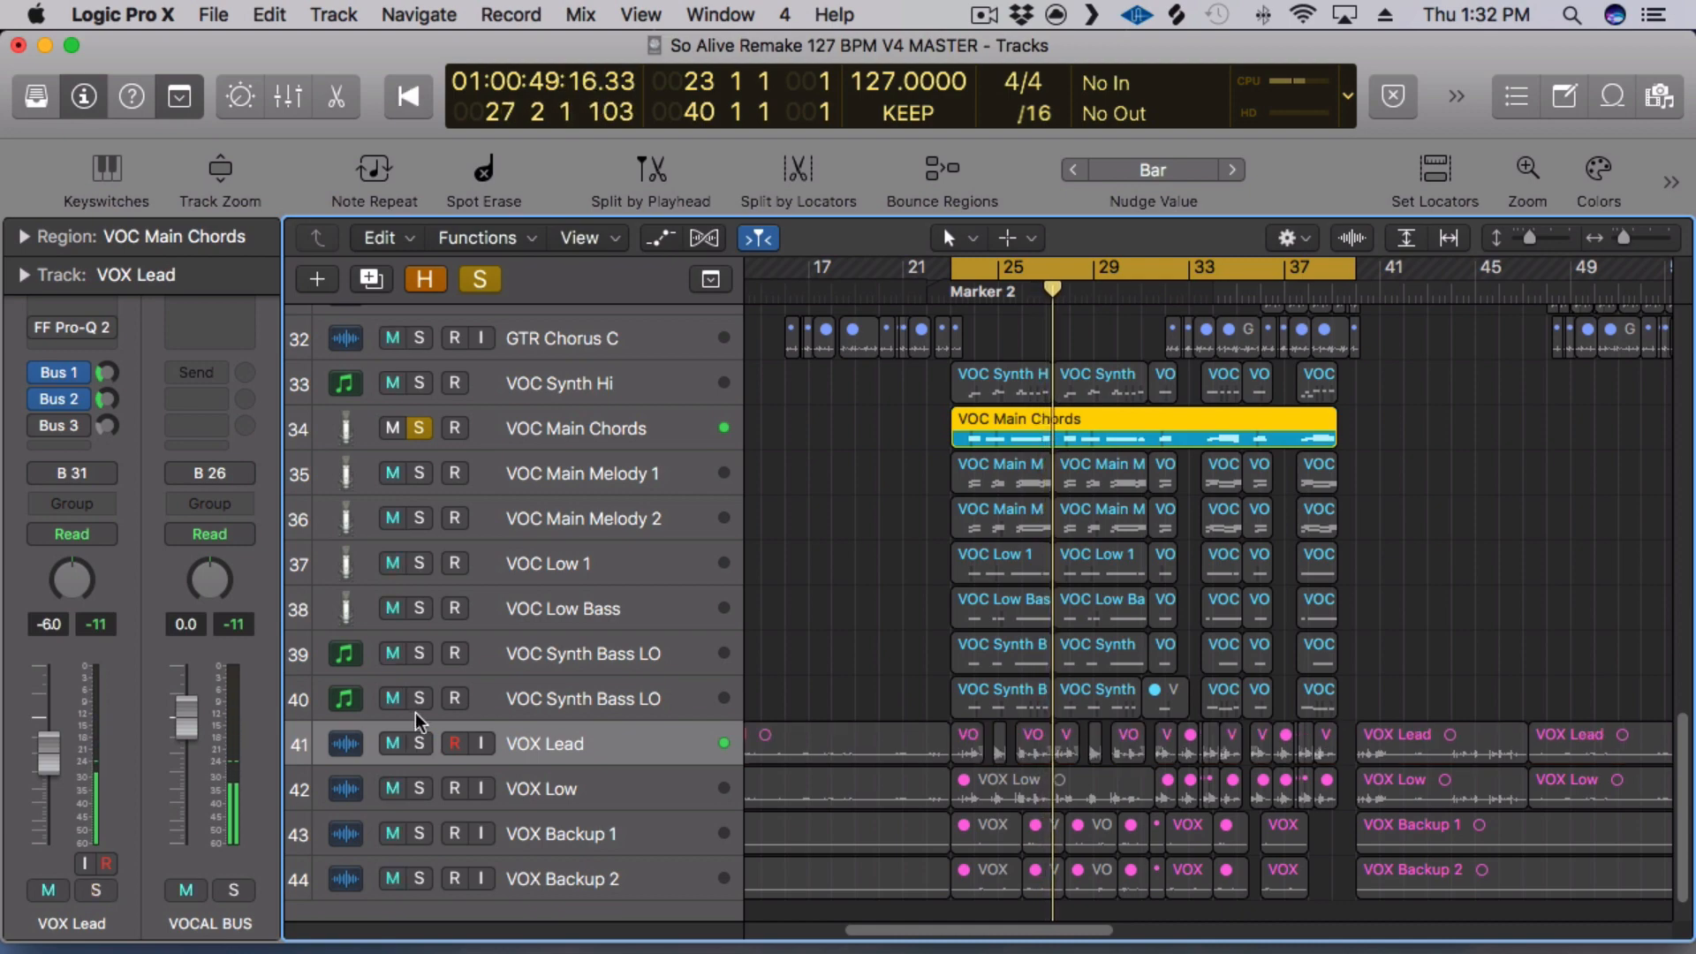
pyautogui.hotkey('ctrl', 's')
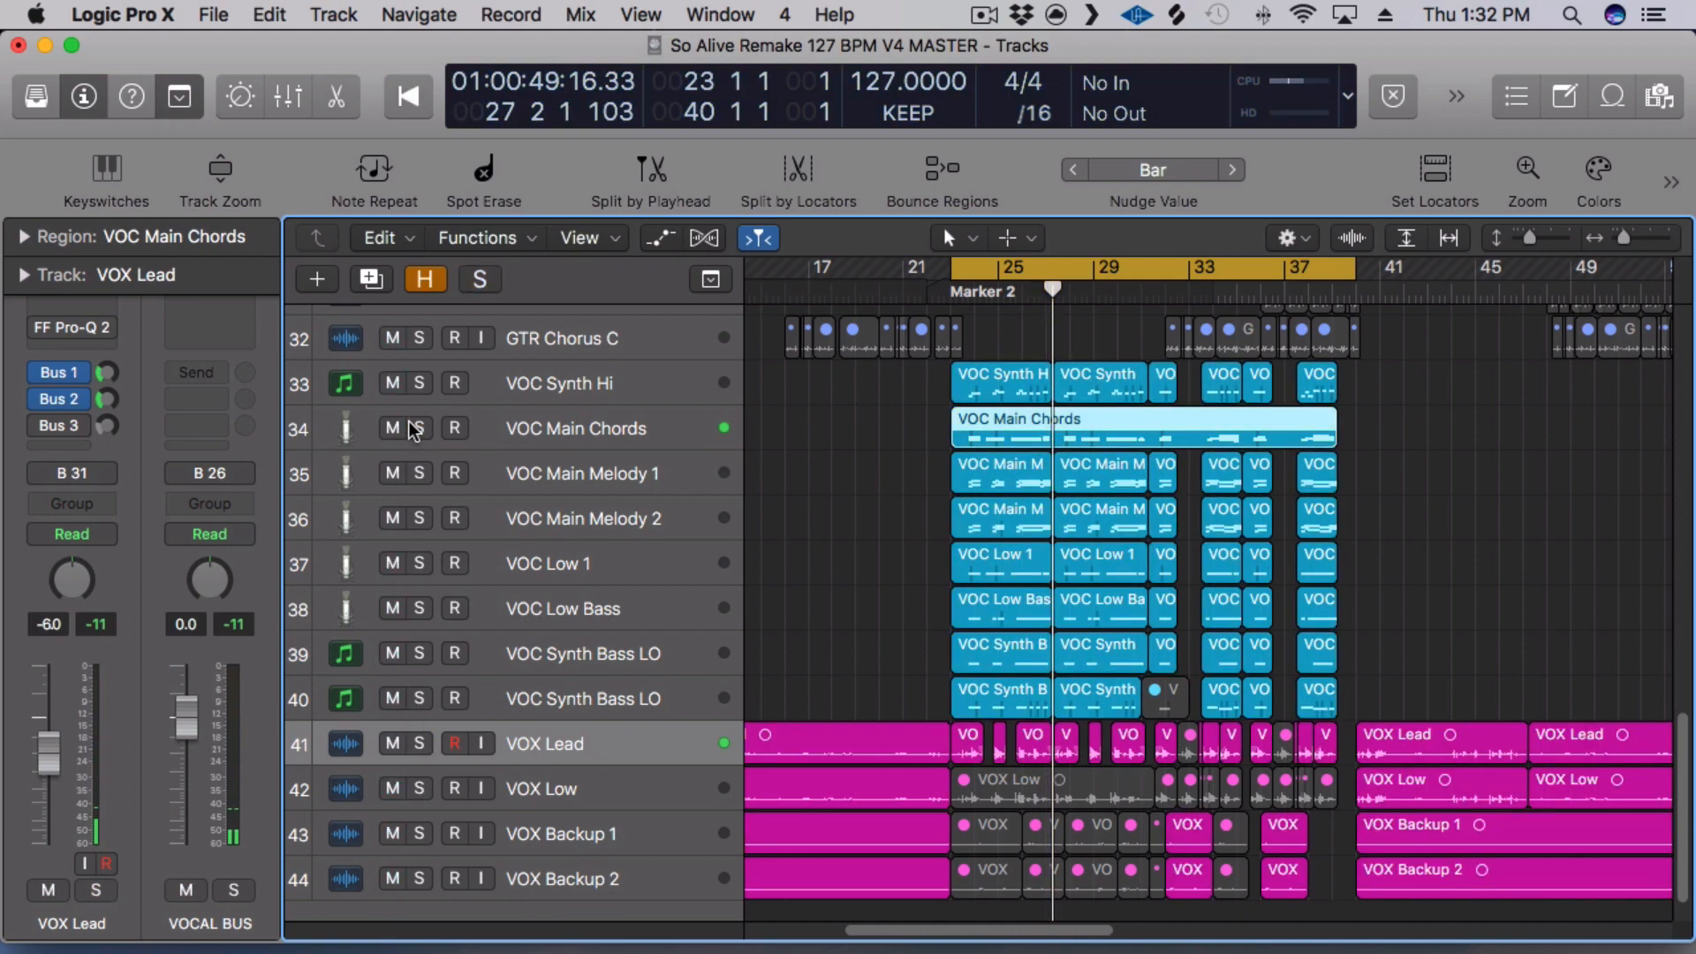
# Solo and select VOC Synth Bass LO on track 40, and inspect its Omnisphere instrument settings.
pyautogui.click(410, 698)
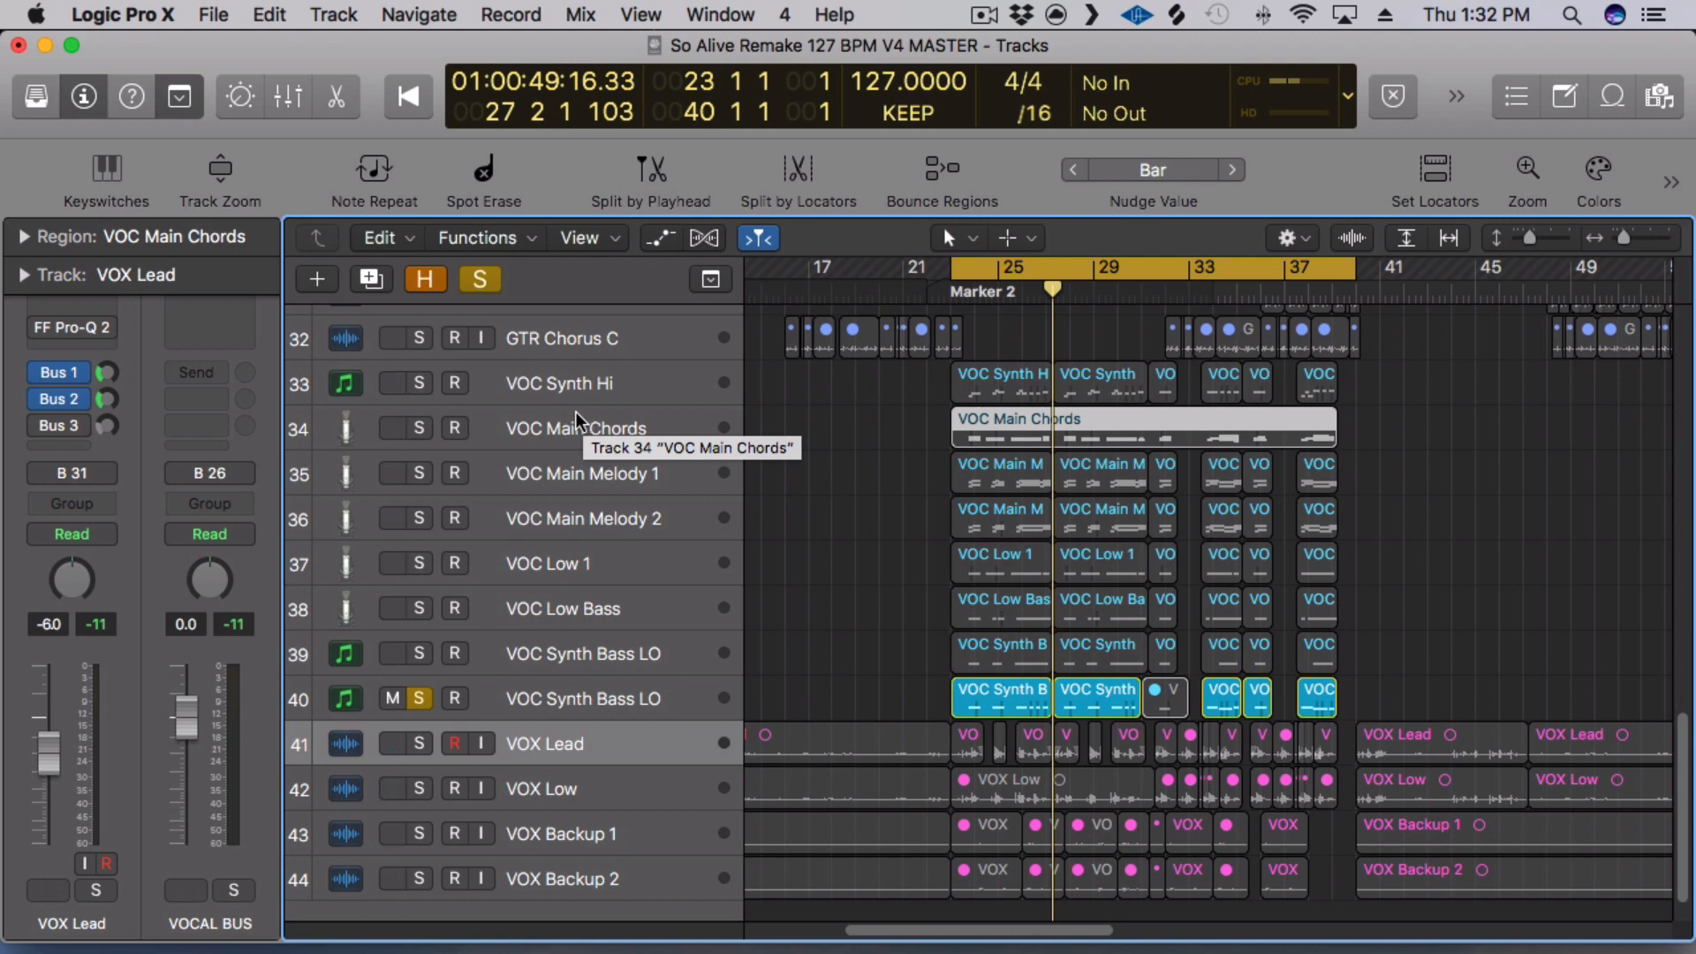
pyautogui.click(534, 703)
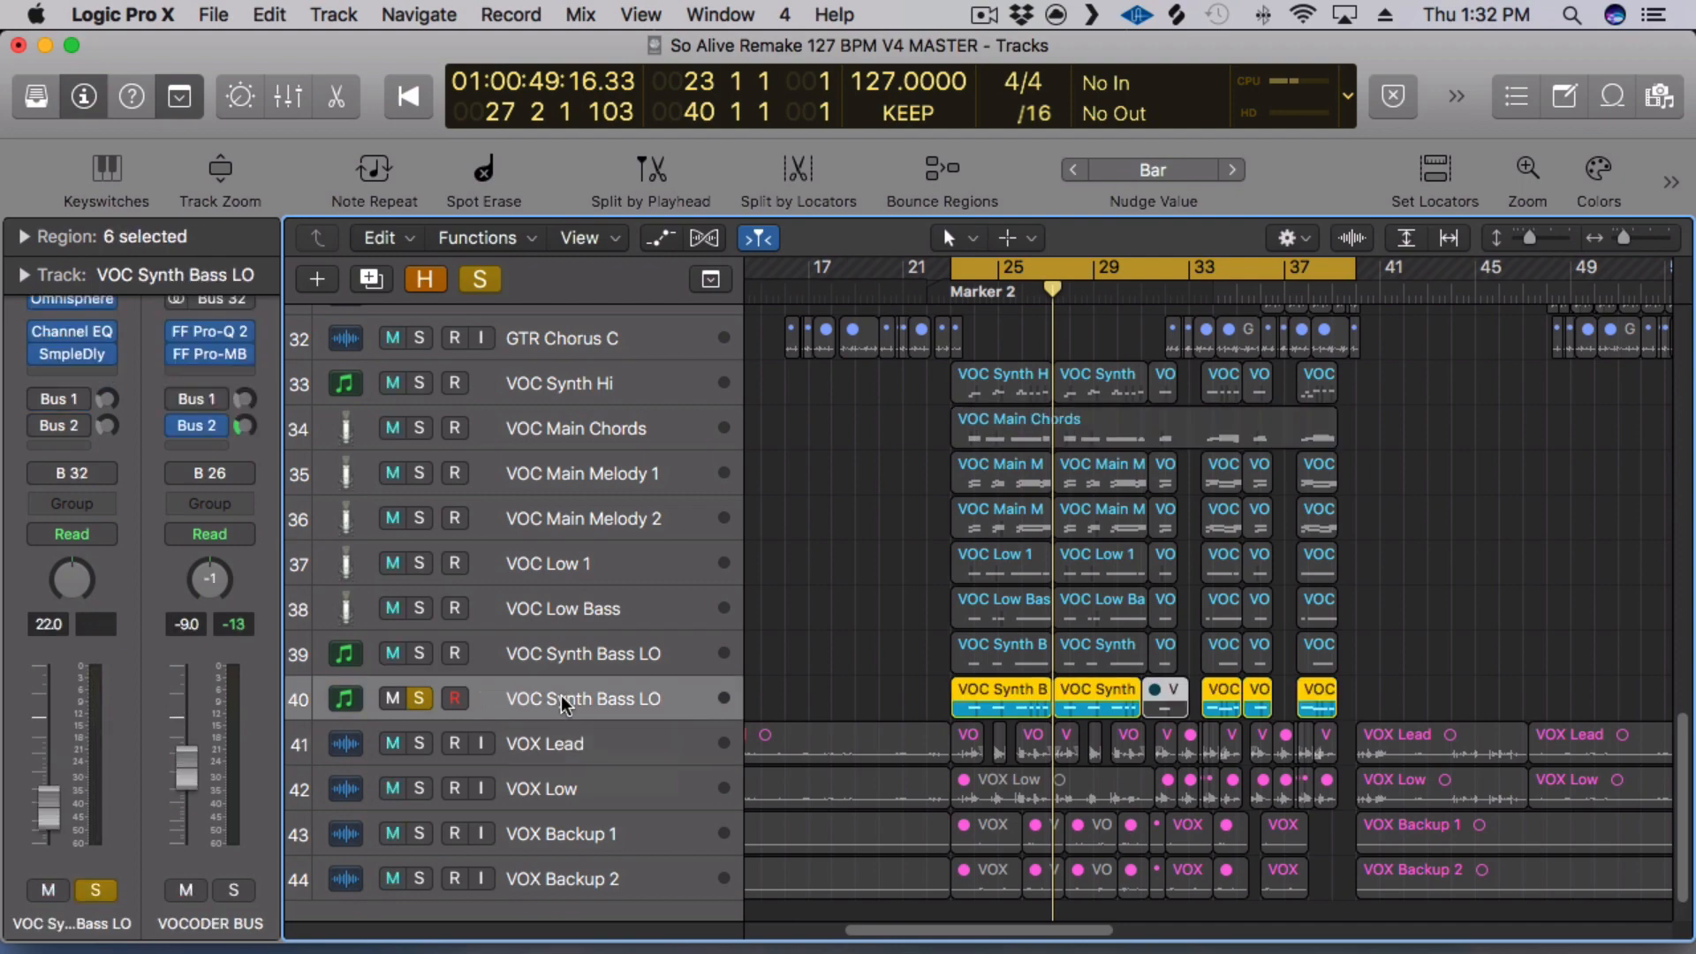
pyautogui.click(70, 297)
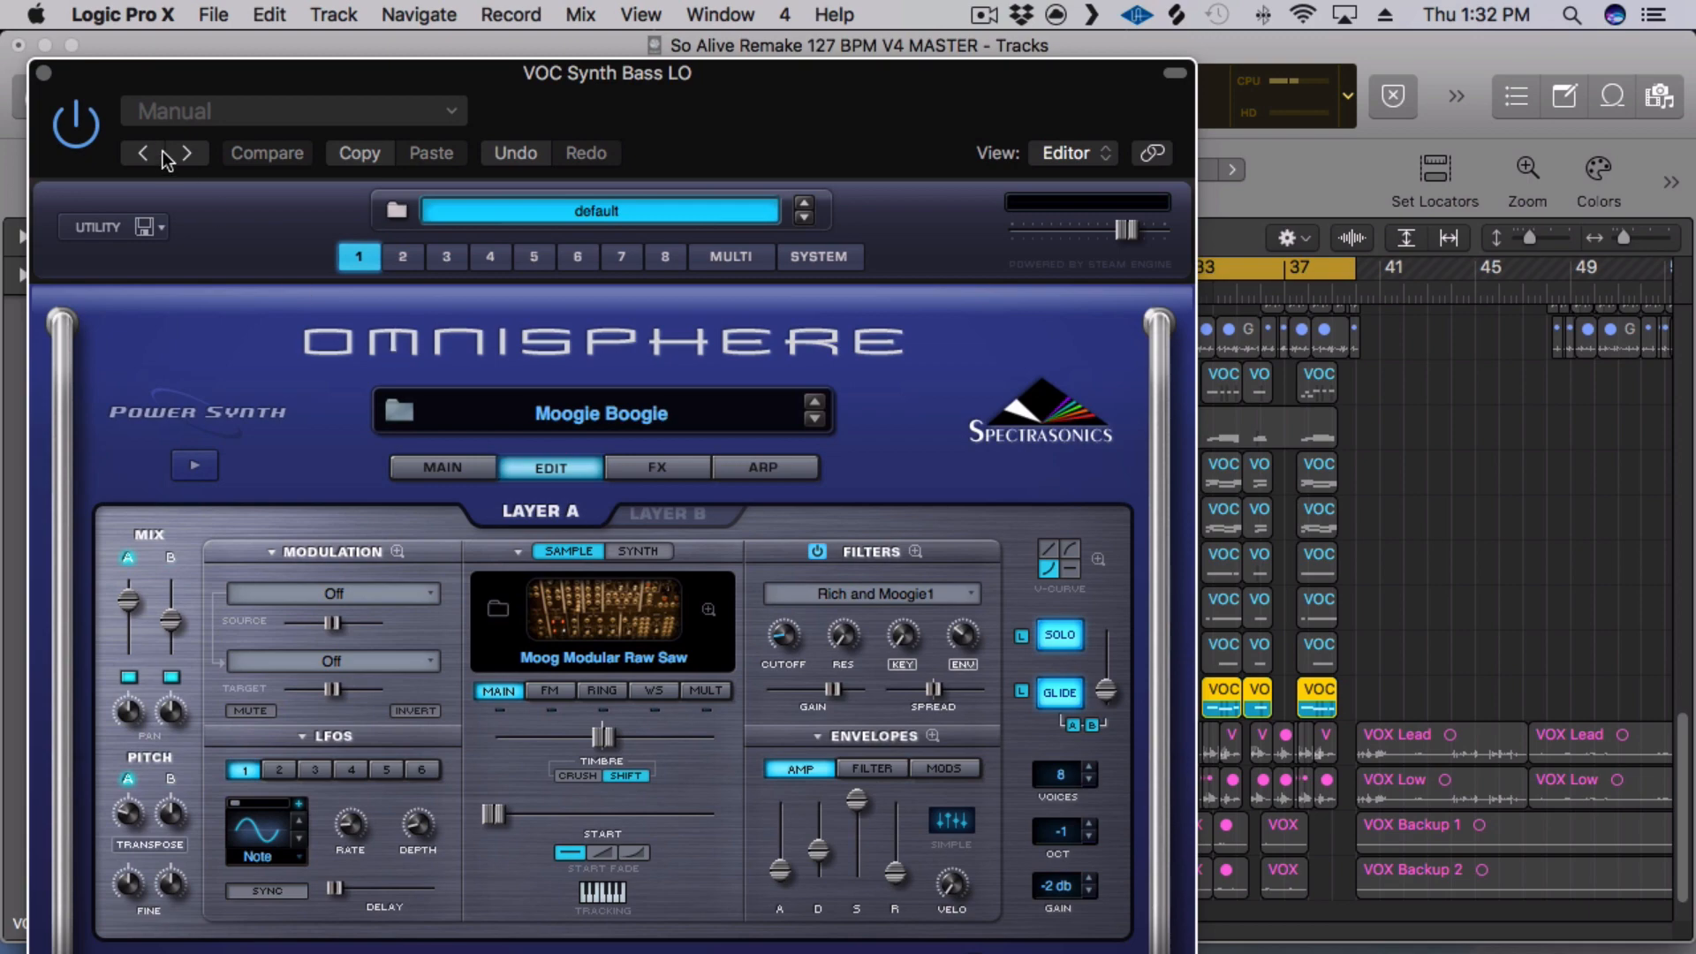
pyautogui.click(41, 73)
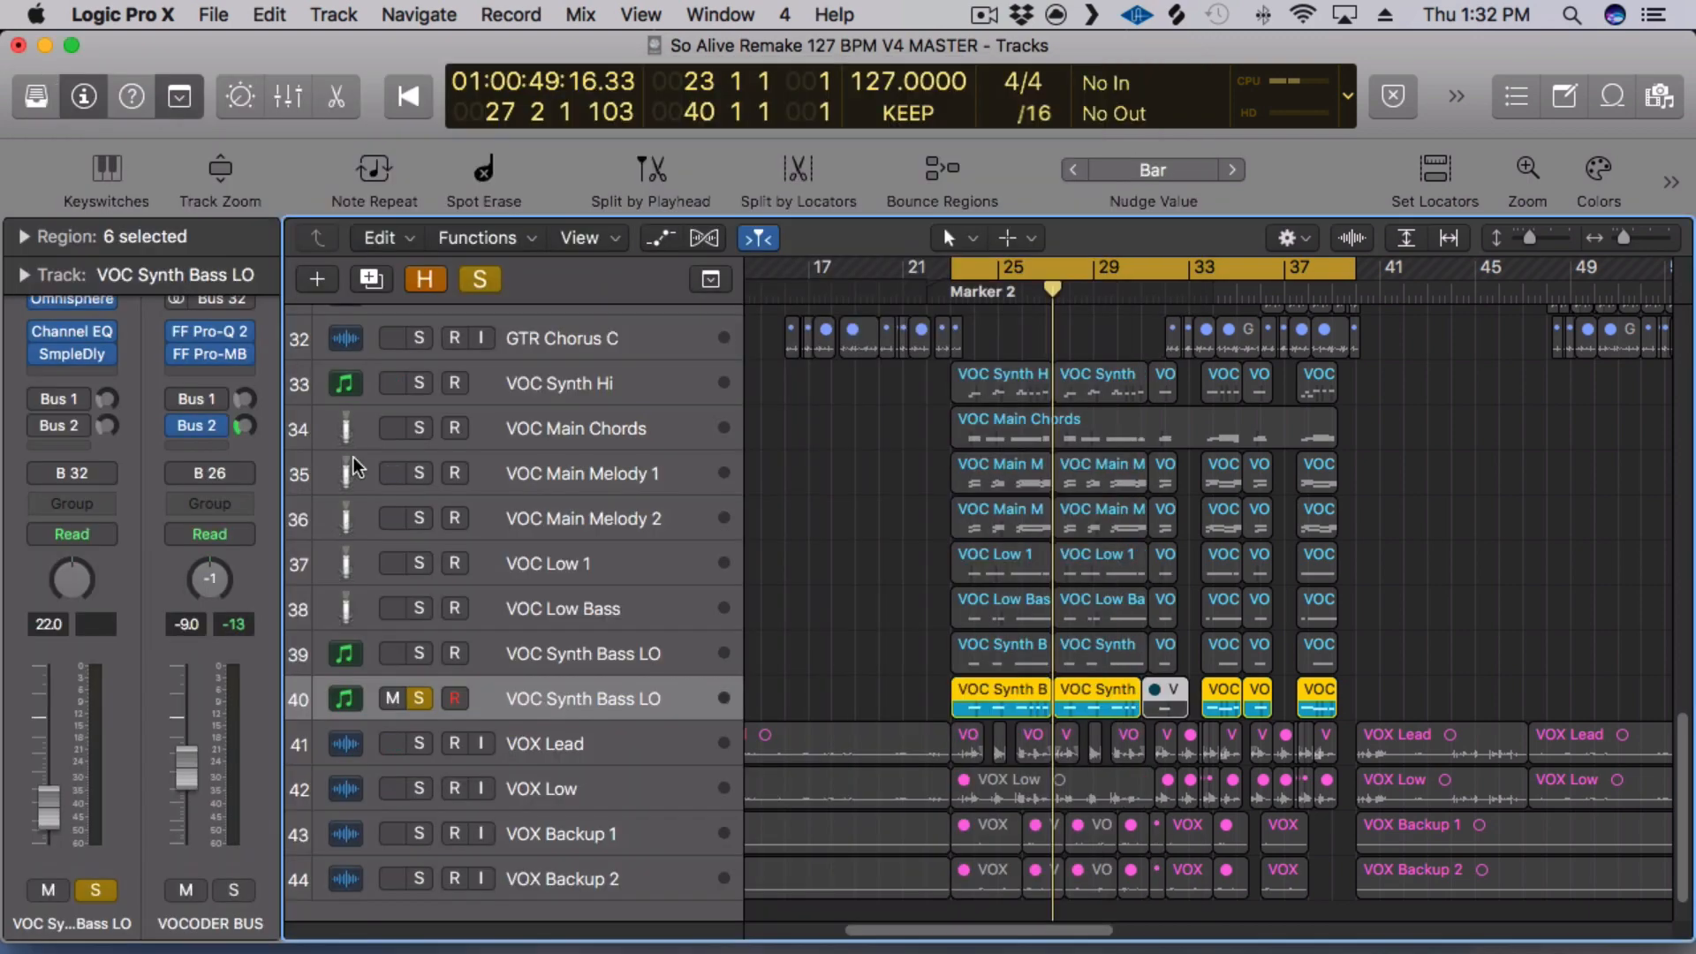
# Play the soloed VOC Synth Bass LO briefly, and open its Sample Delay plug-in in a window clear of the channel strip.
pyautogui.press('space')
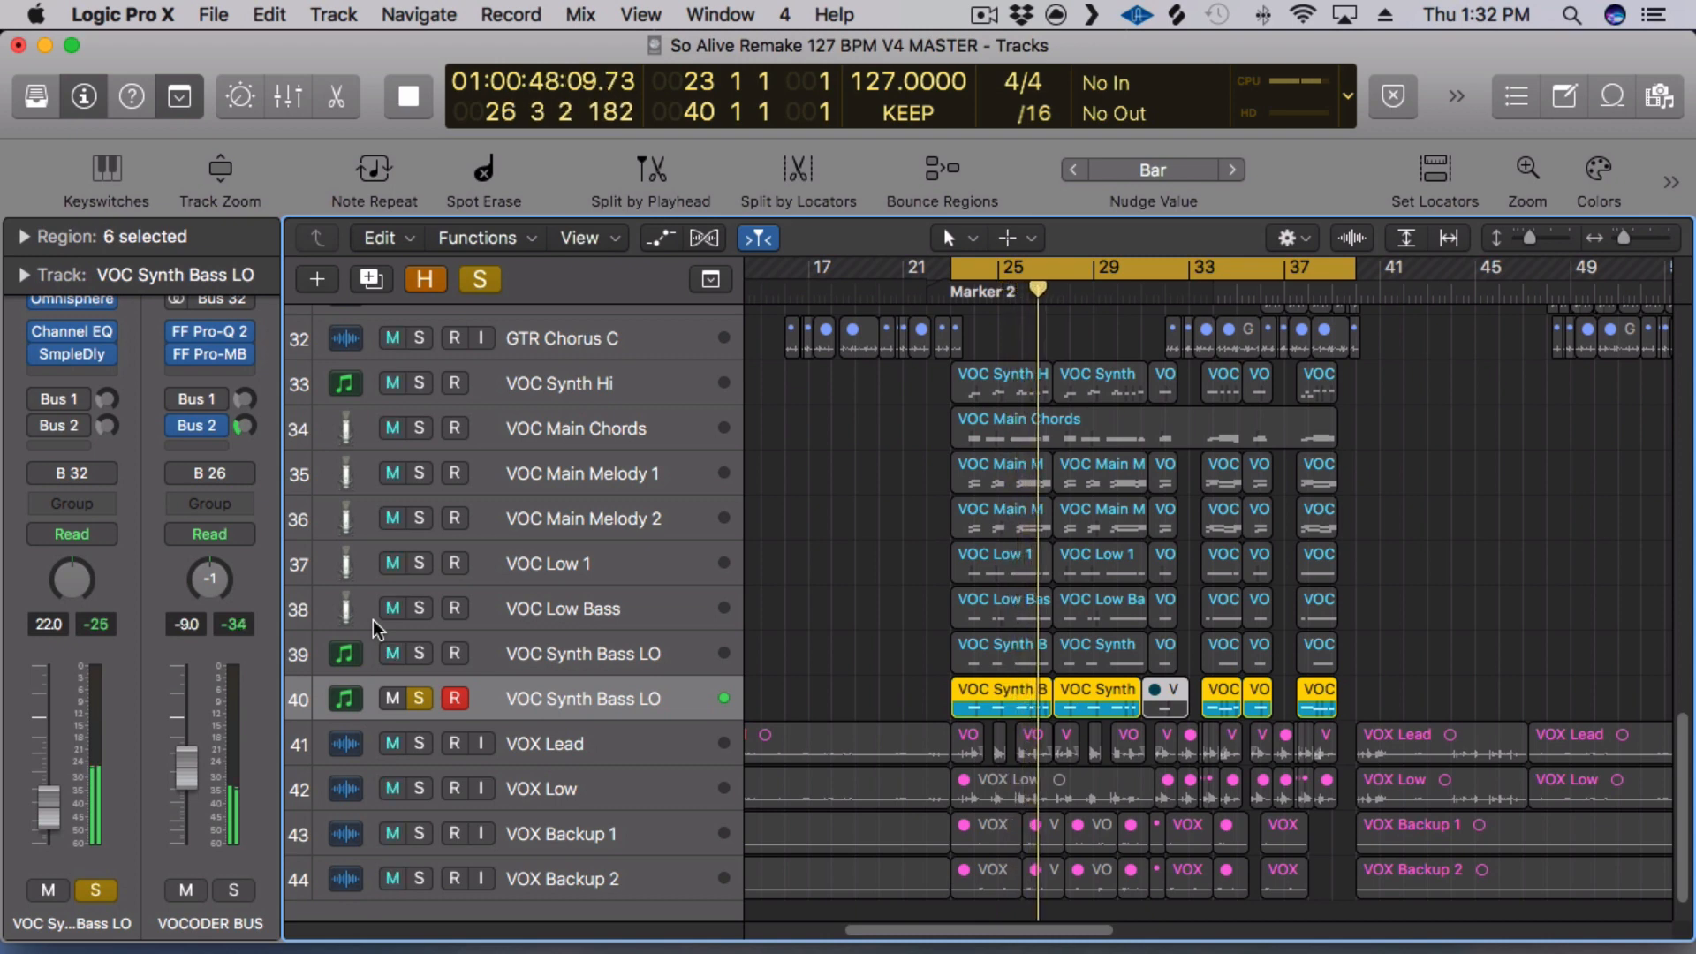
pyautogui.press('space')
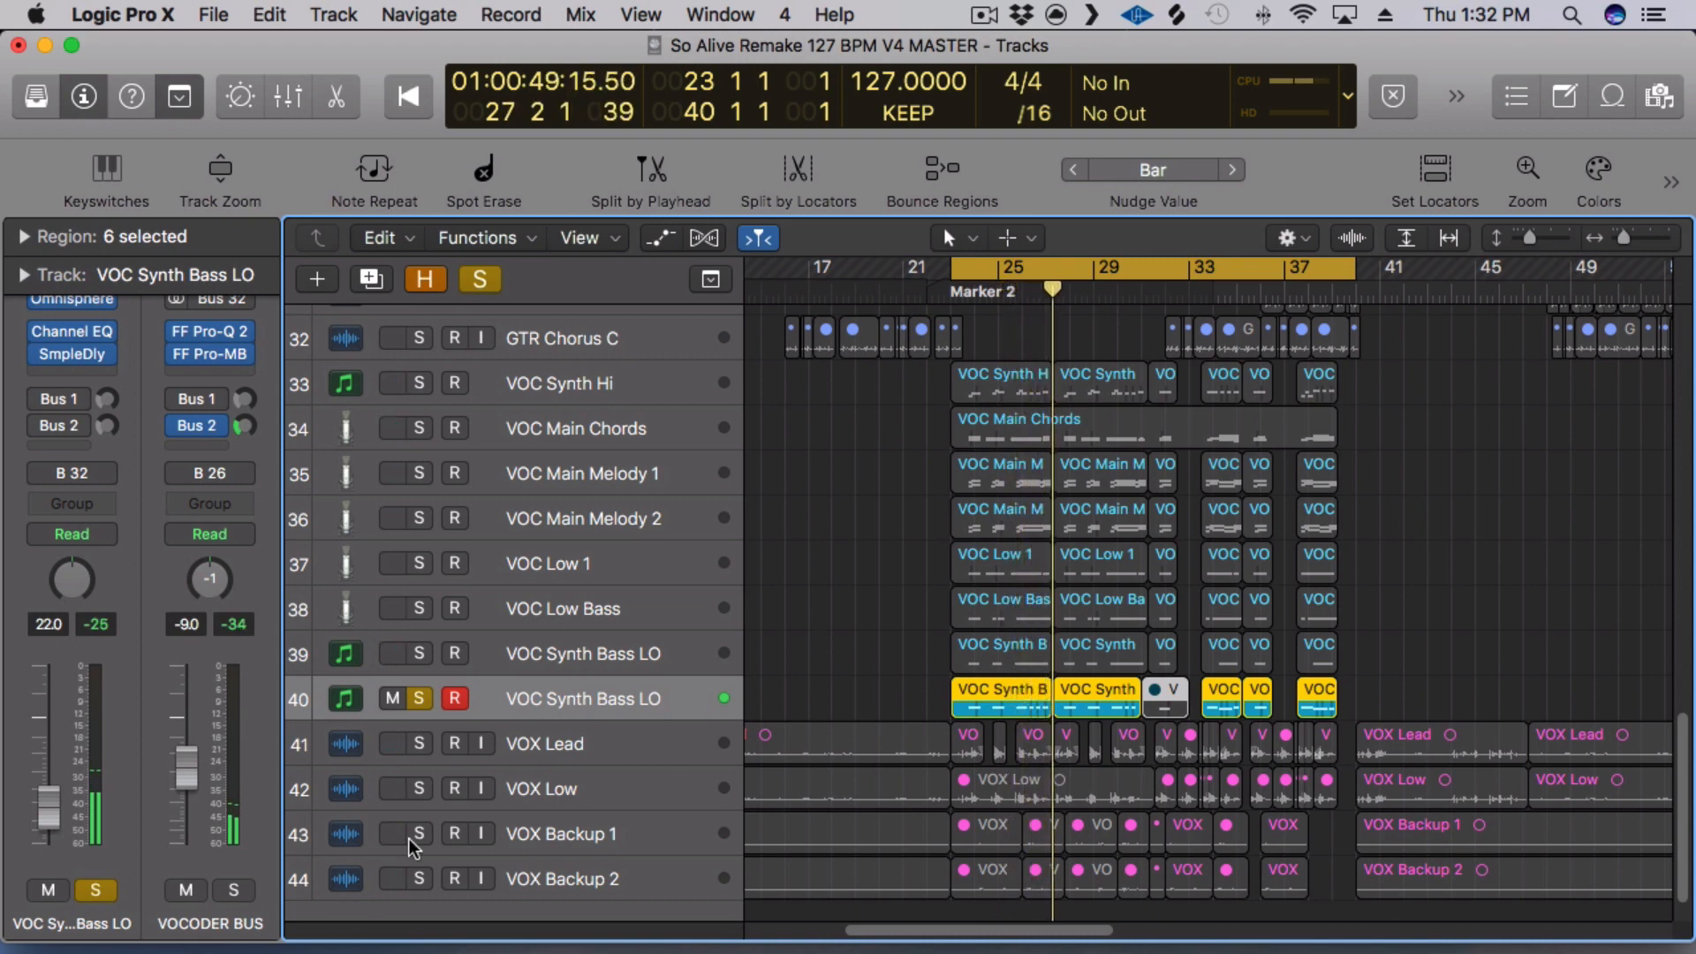
pyautogui.click(74, 353)
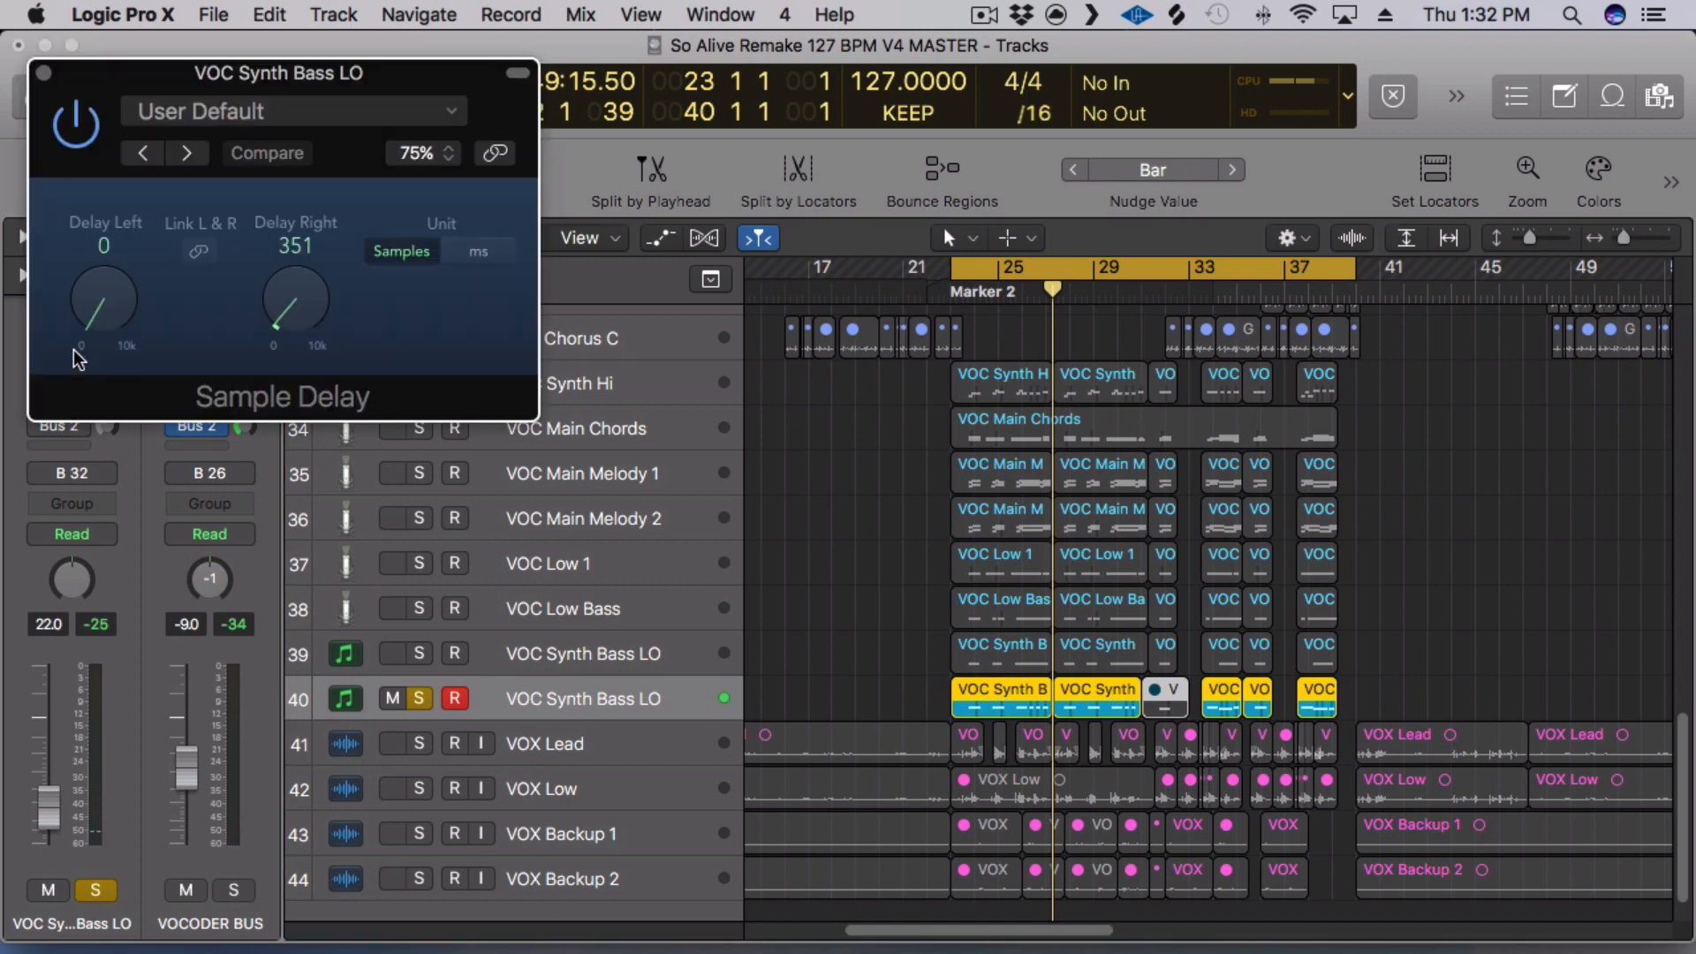
pyautogui.moveTo(83, 81); pyautogui.dragTo(378, 140)
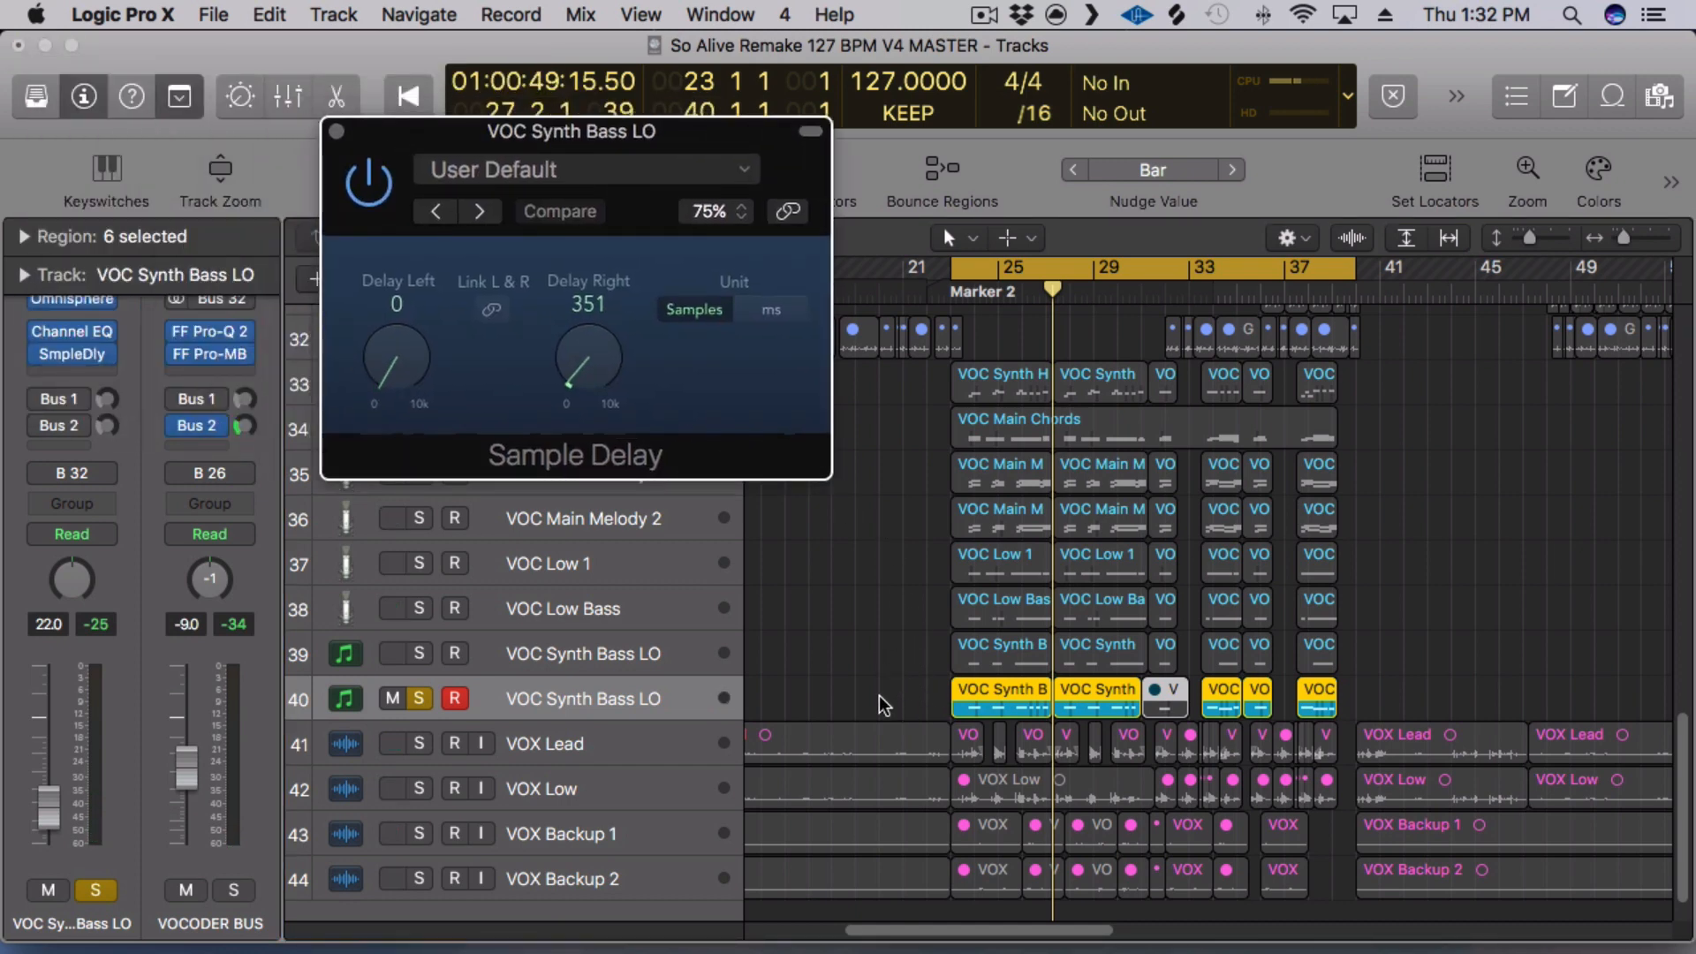
# Compare the soloed VOC Synth Bass LO with its Sample Delay bypassed and enabled during playback, and close the plug-in window.
pyautogui.moveTo(38, 355)
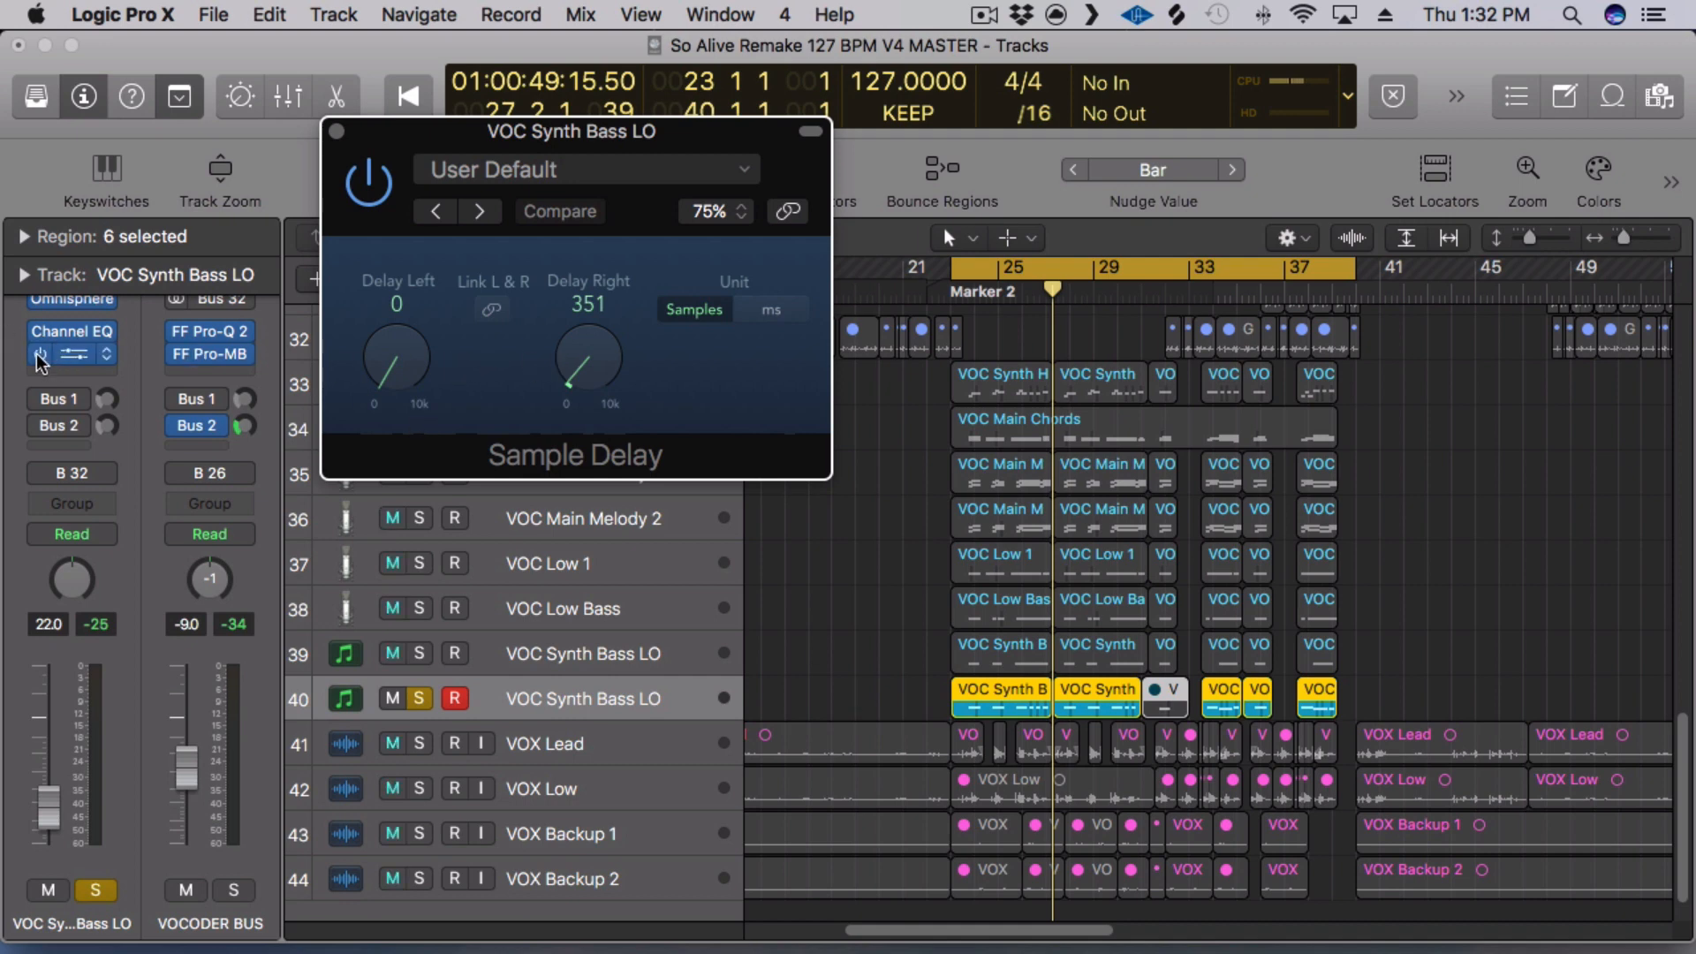
pyautogui.click(38, 355)
pyautogui.press('space')
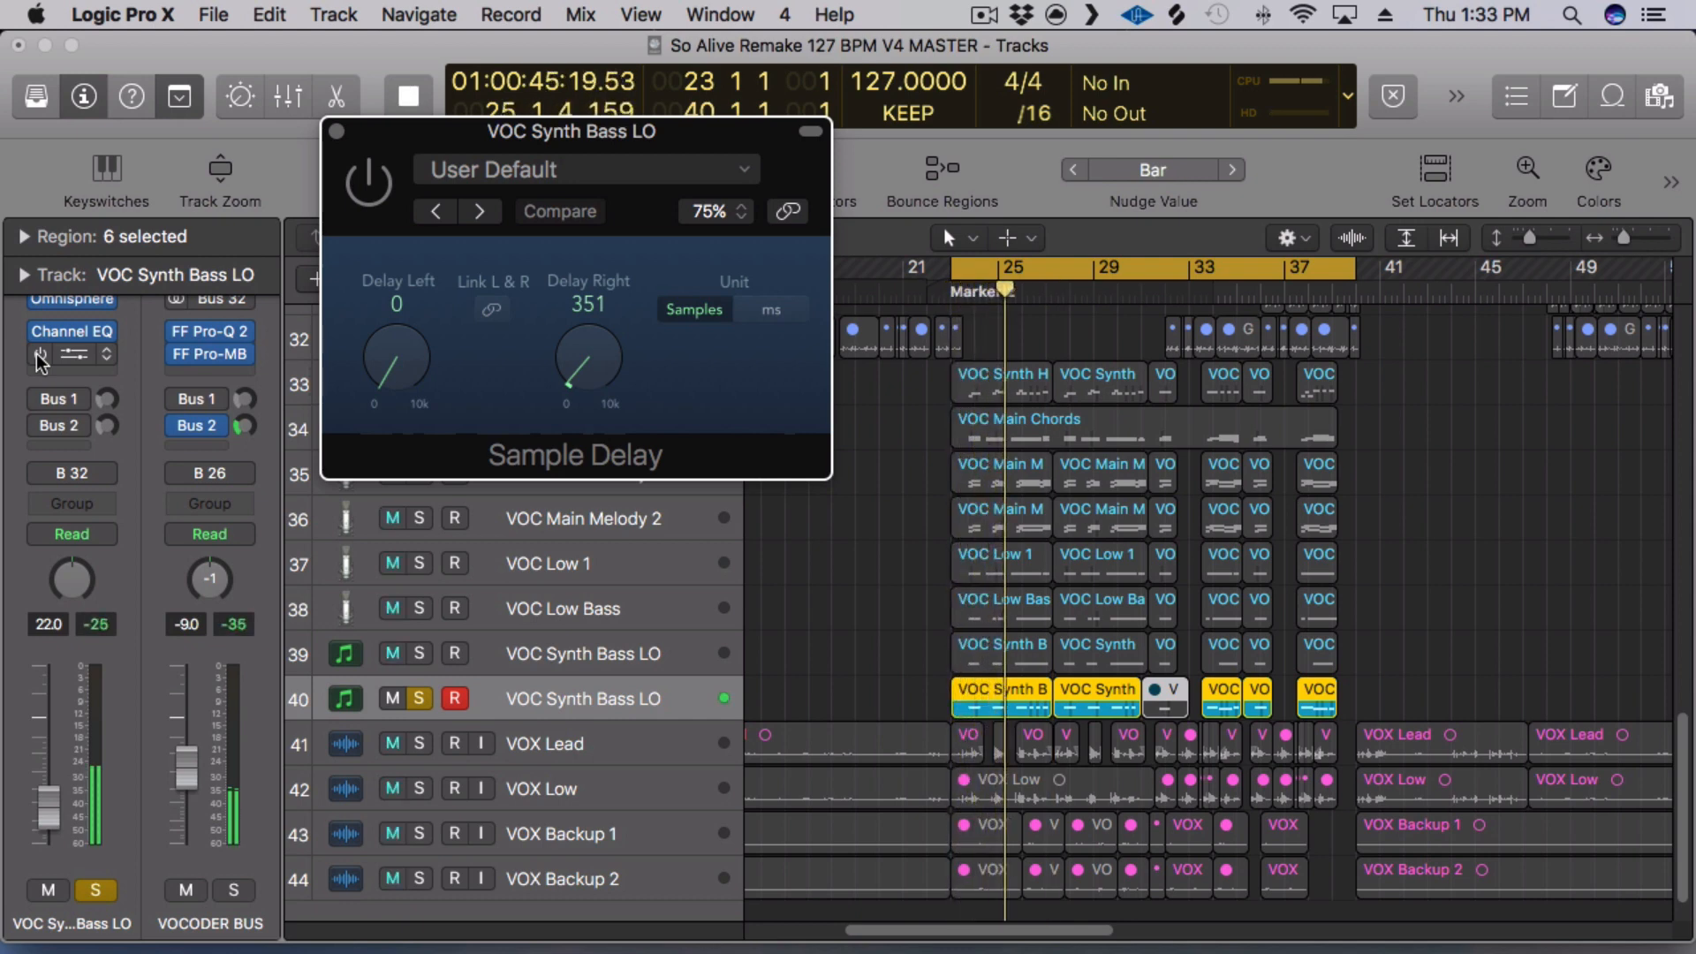
pyautogui.click(38, 355)
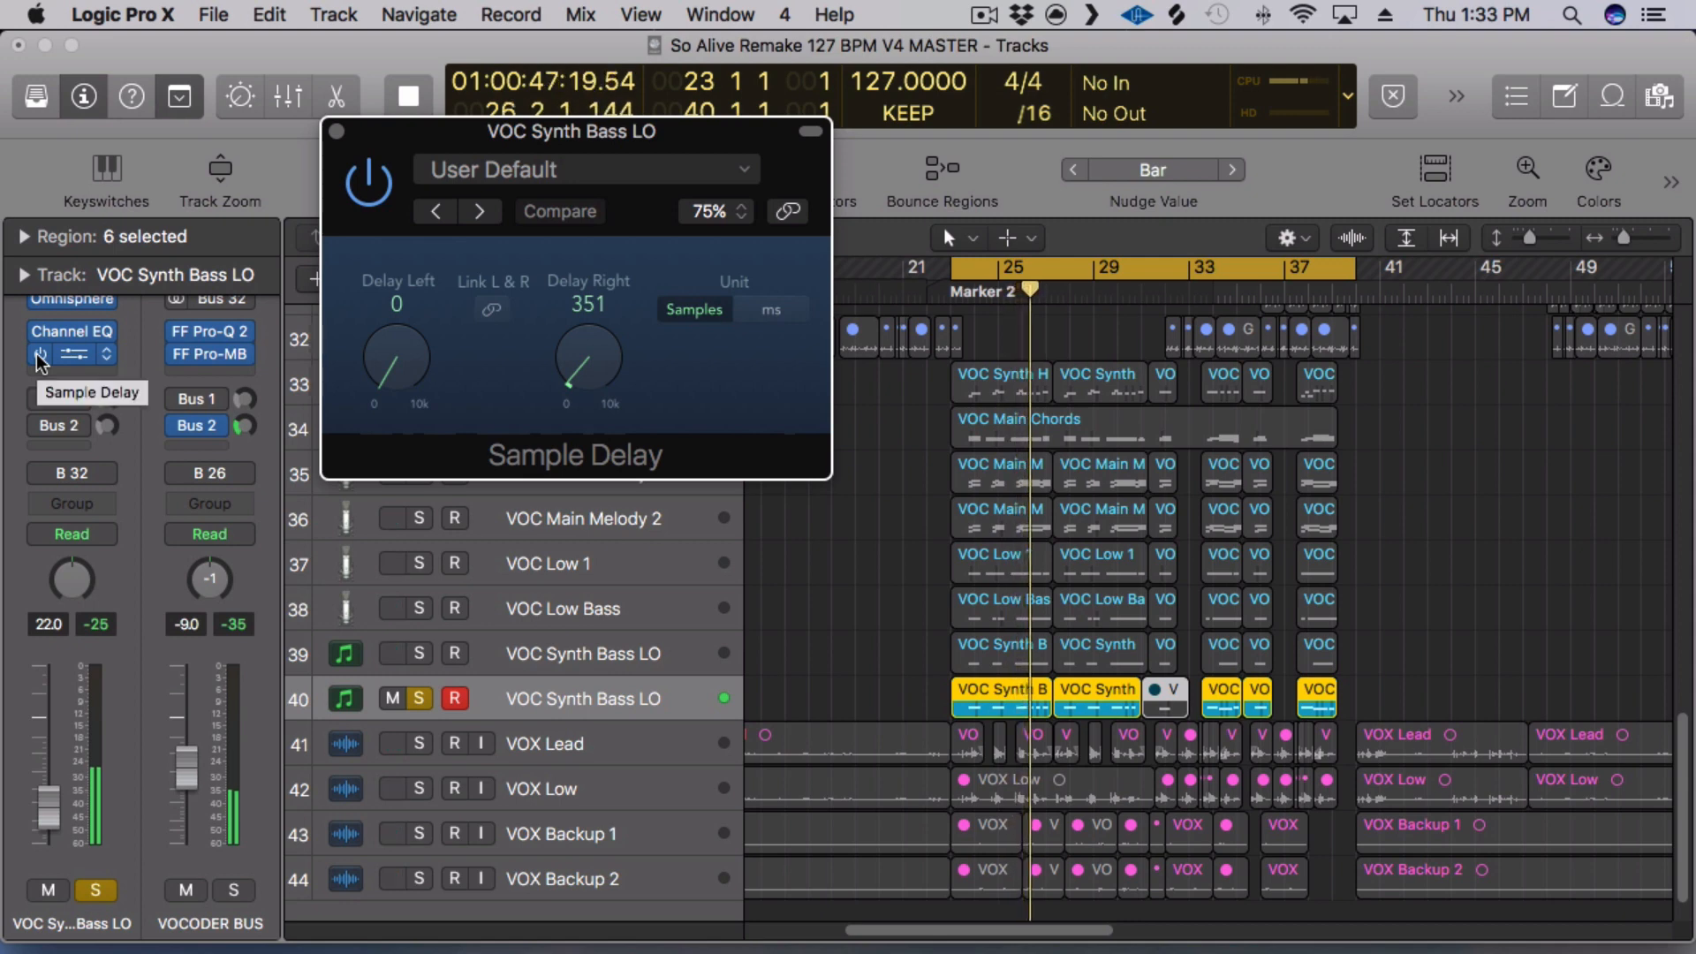
pyautogui.press('space')
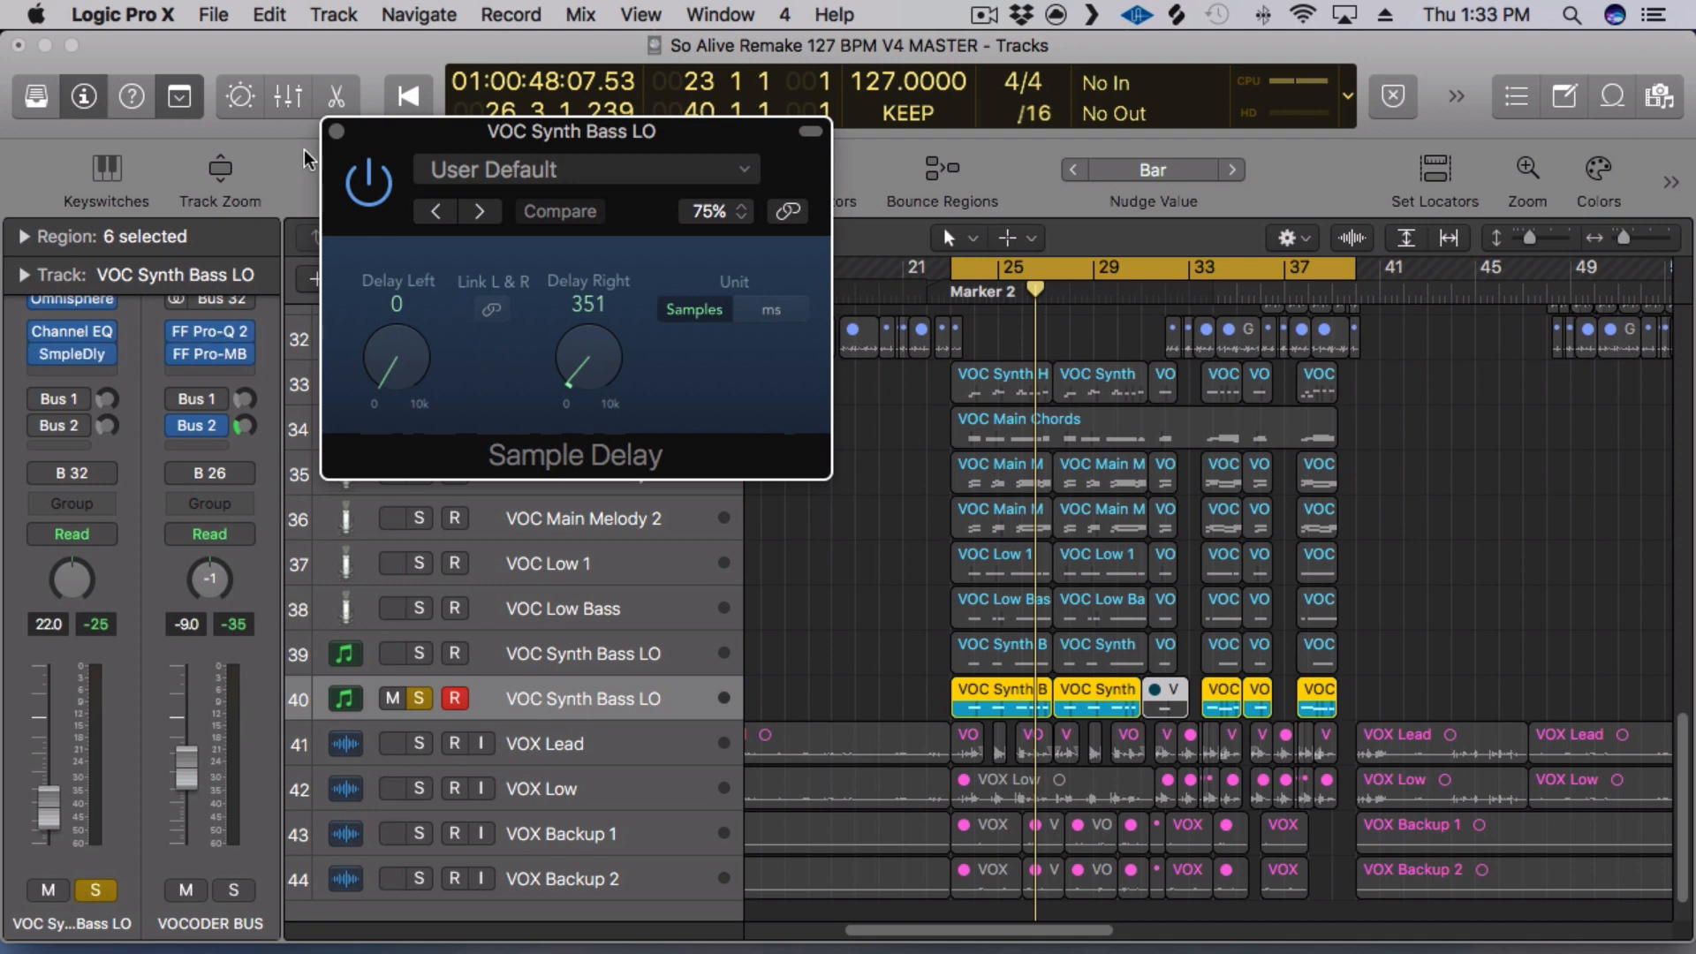
pyautogui.click(335, 134)
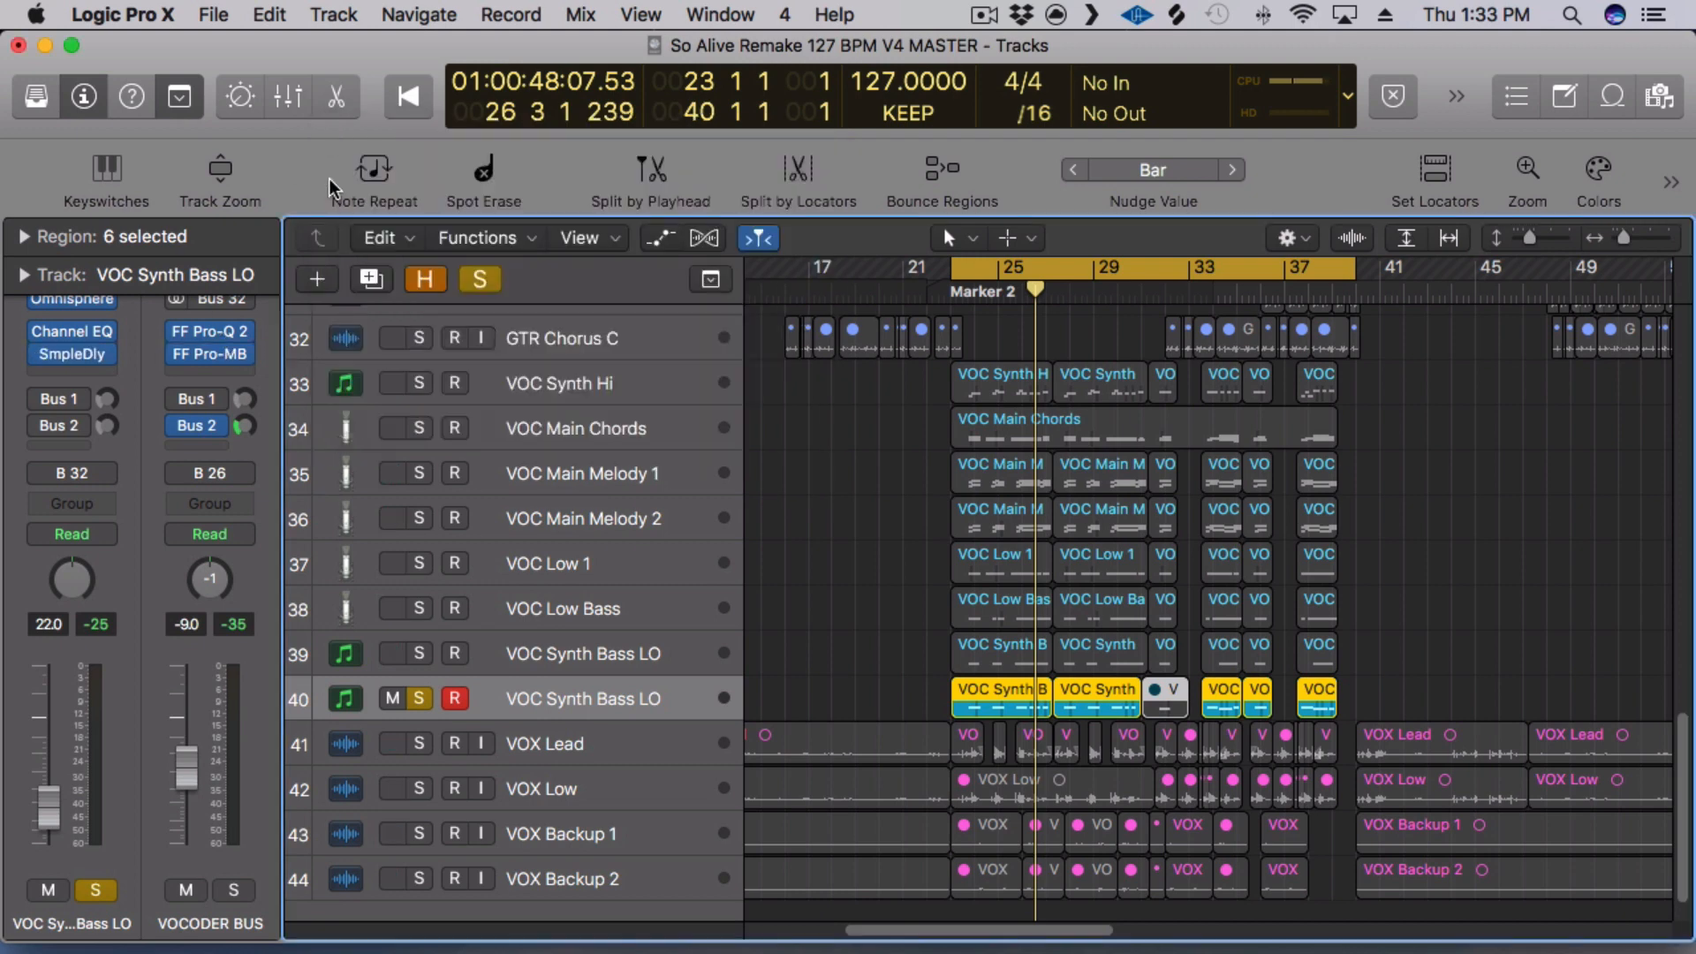
# Solo VOX Lead alongside VOC Synth Bass LO on track 40 and play the two together briefly.
pyautogui.click(419, 742)
pyautogui.press('space')
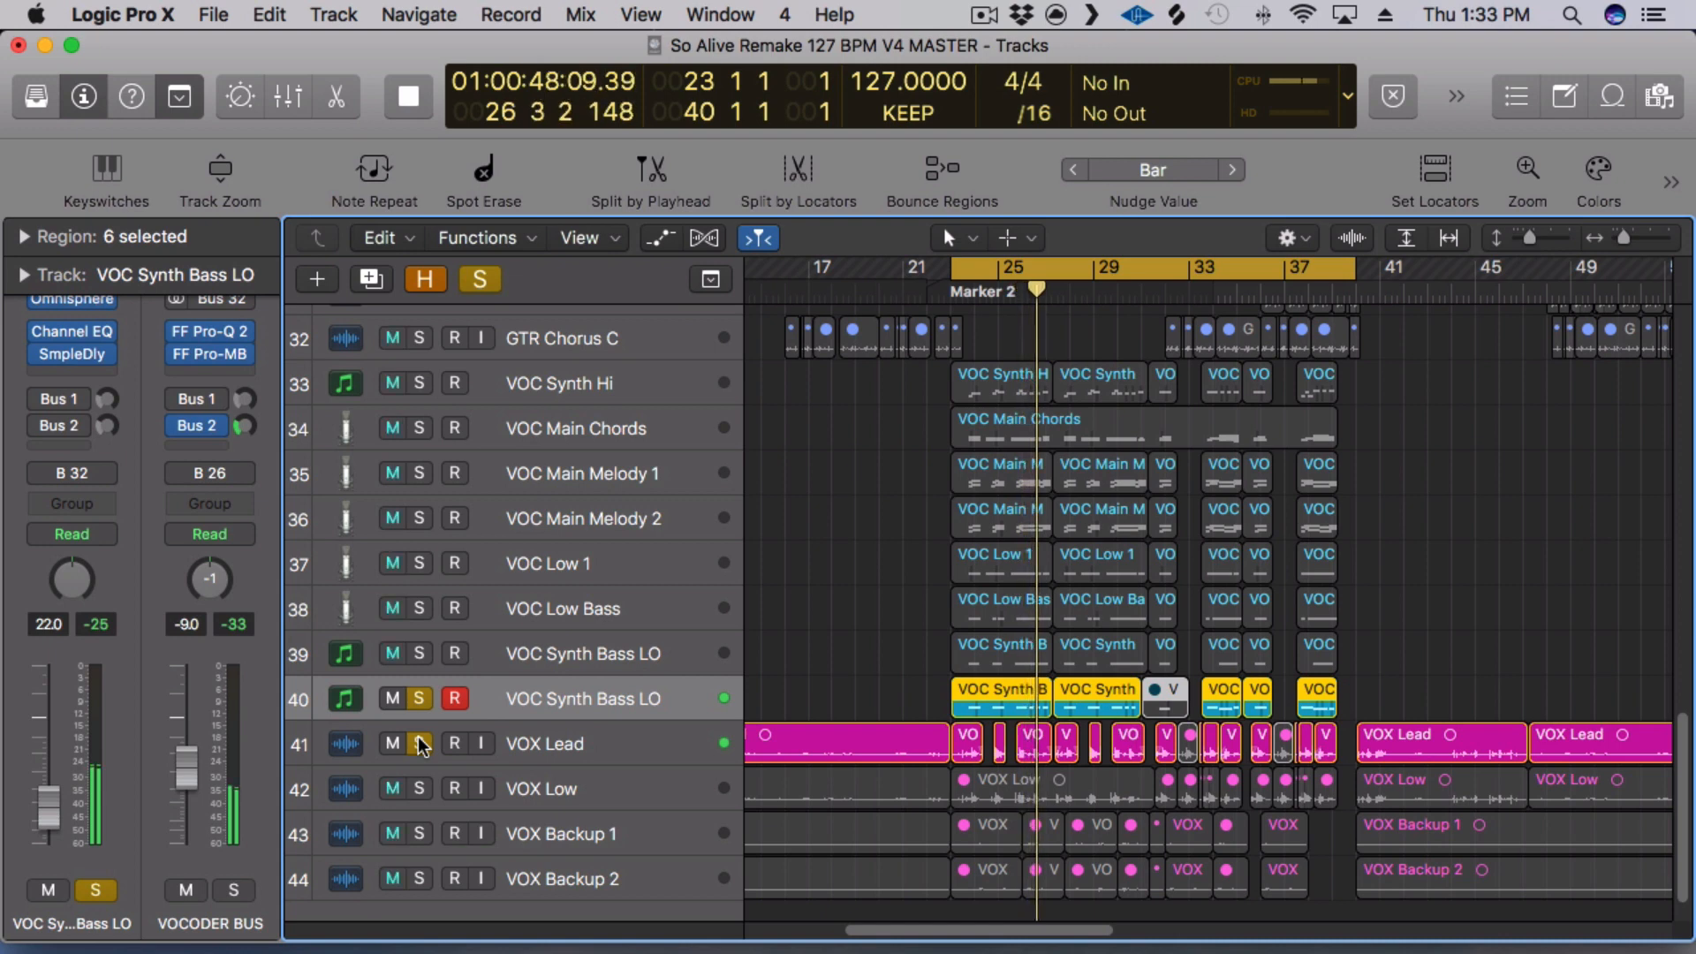
pyautogui.press('space')
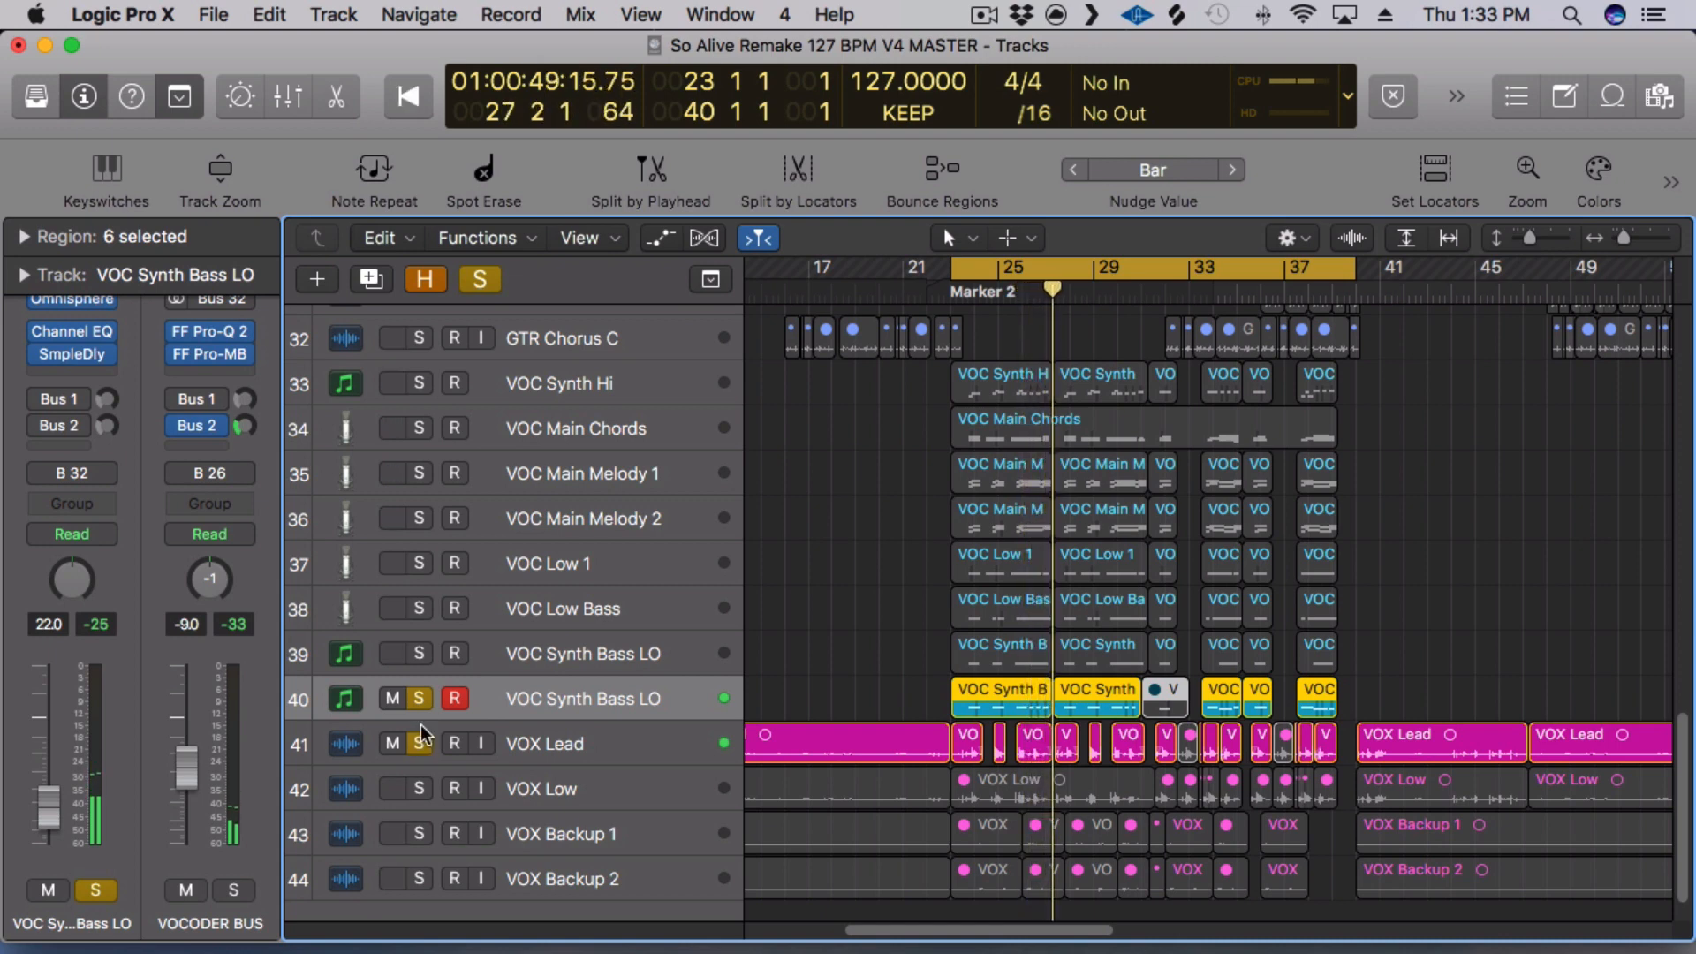
# Select VOC Synth Bass LO on track 39, play it as the only soloed track, and inspect its Channel EQ.
pyautogui.click(419, 653)
pyautogui.click(418, 742)
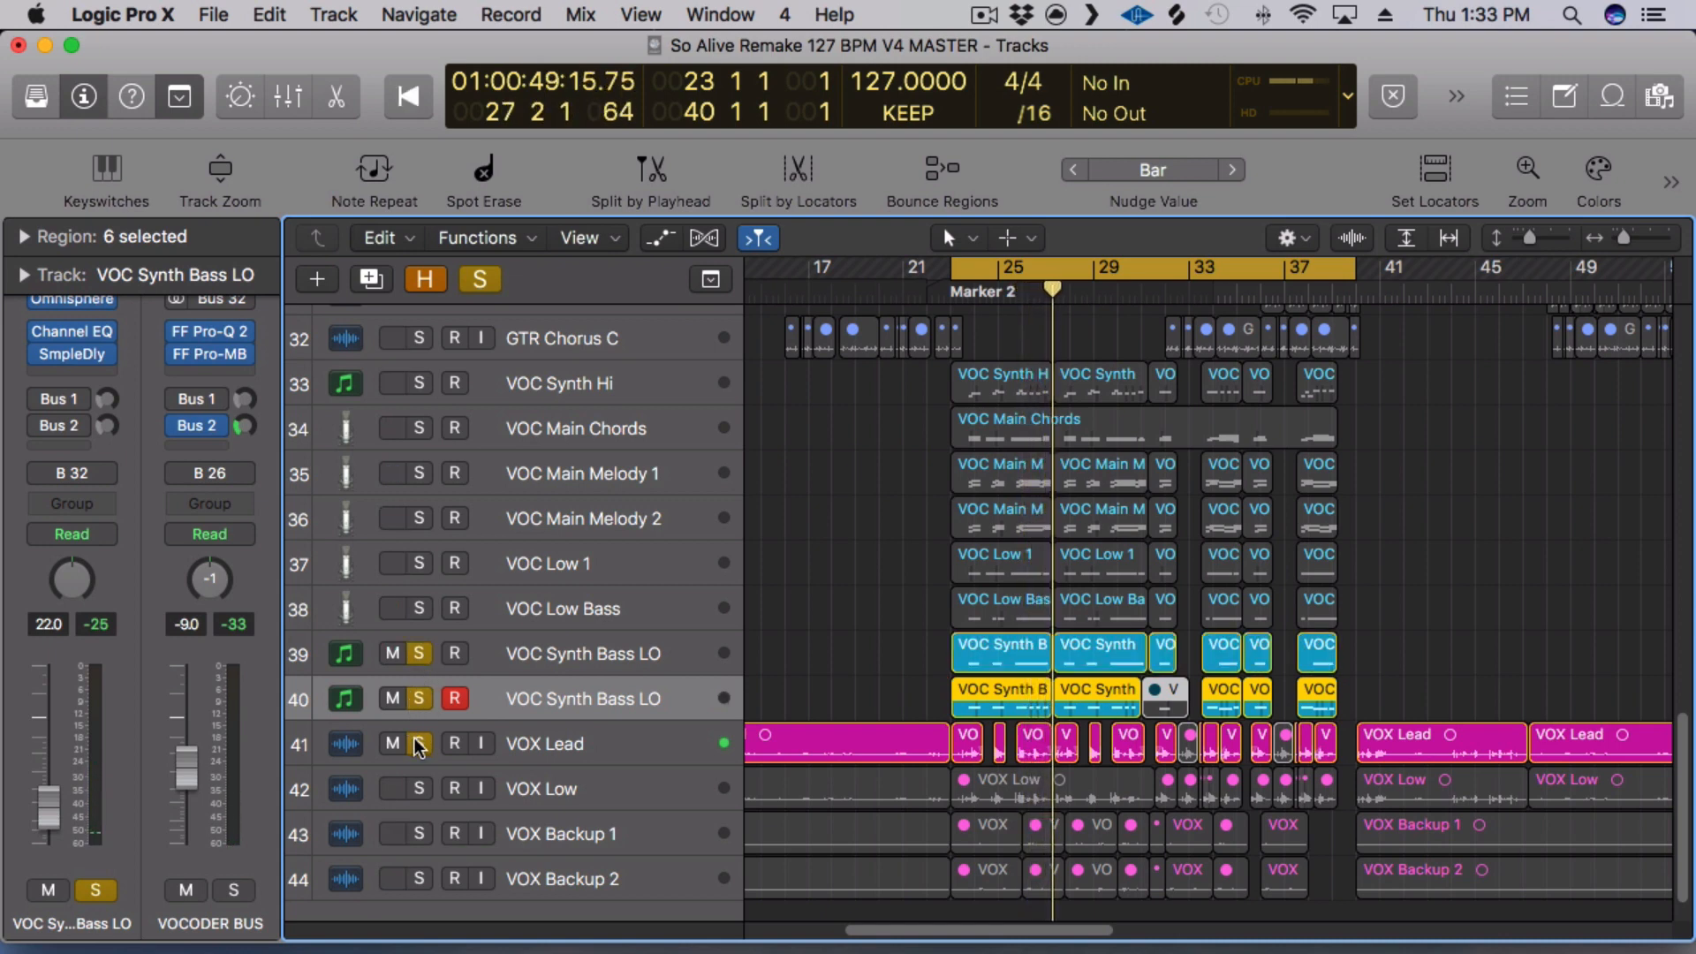
pyautogui.click(543, 653)
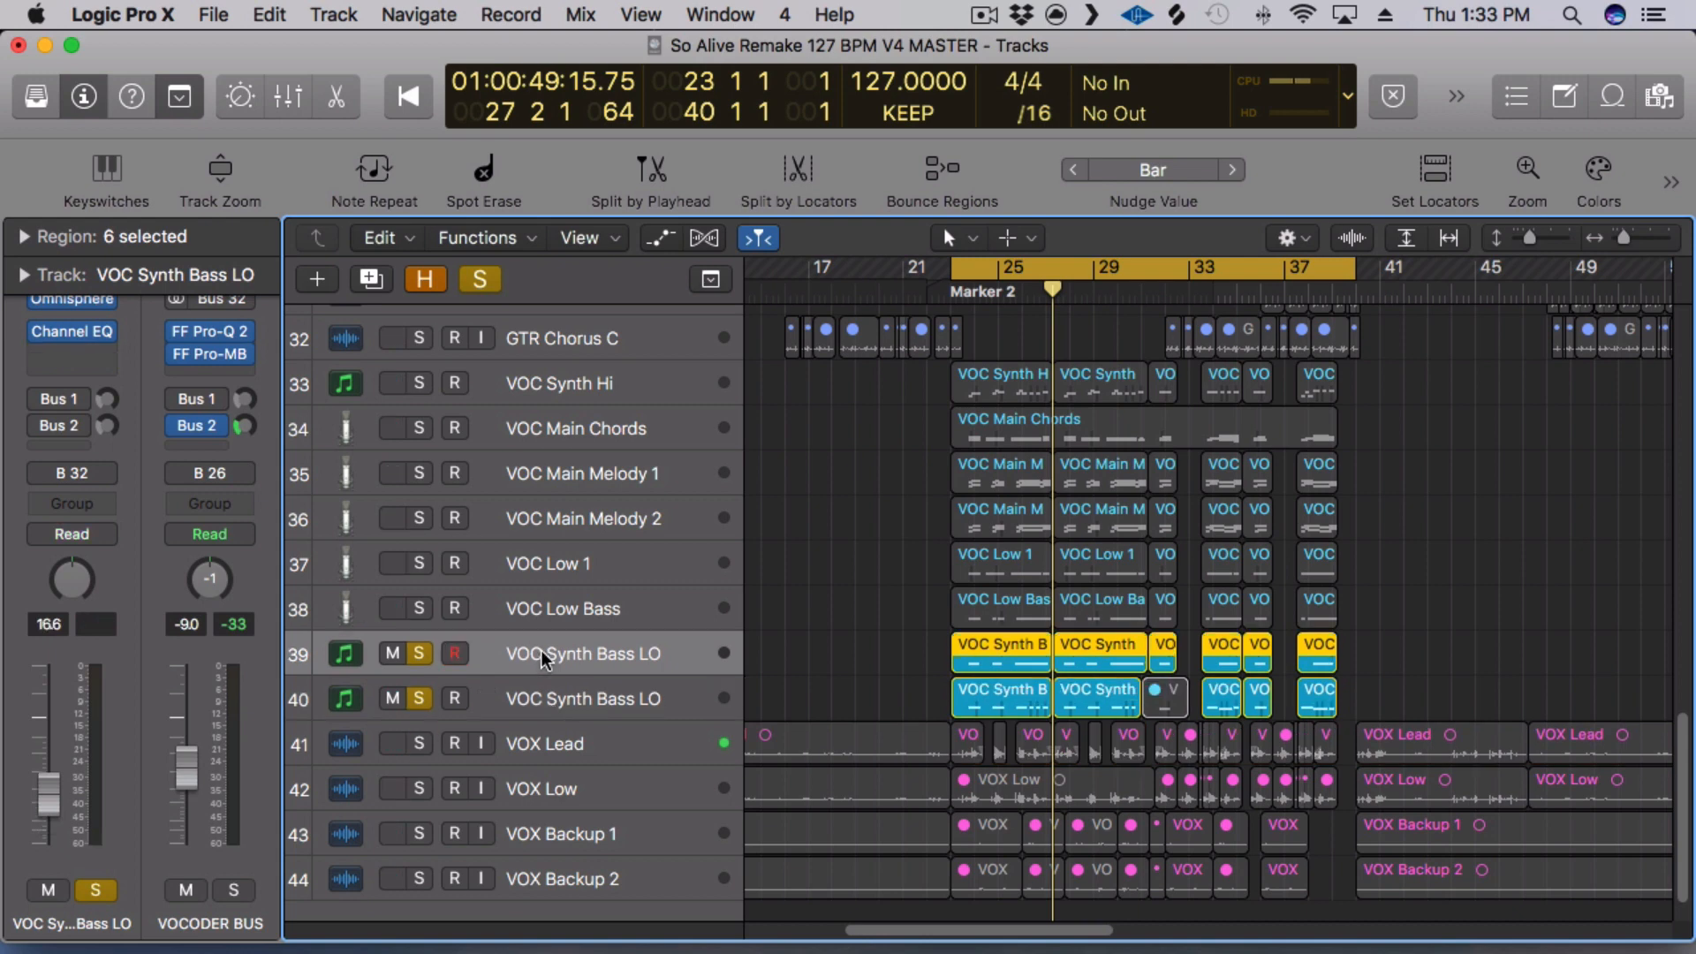
pyautogui.click(419, 697)
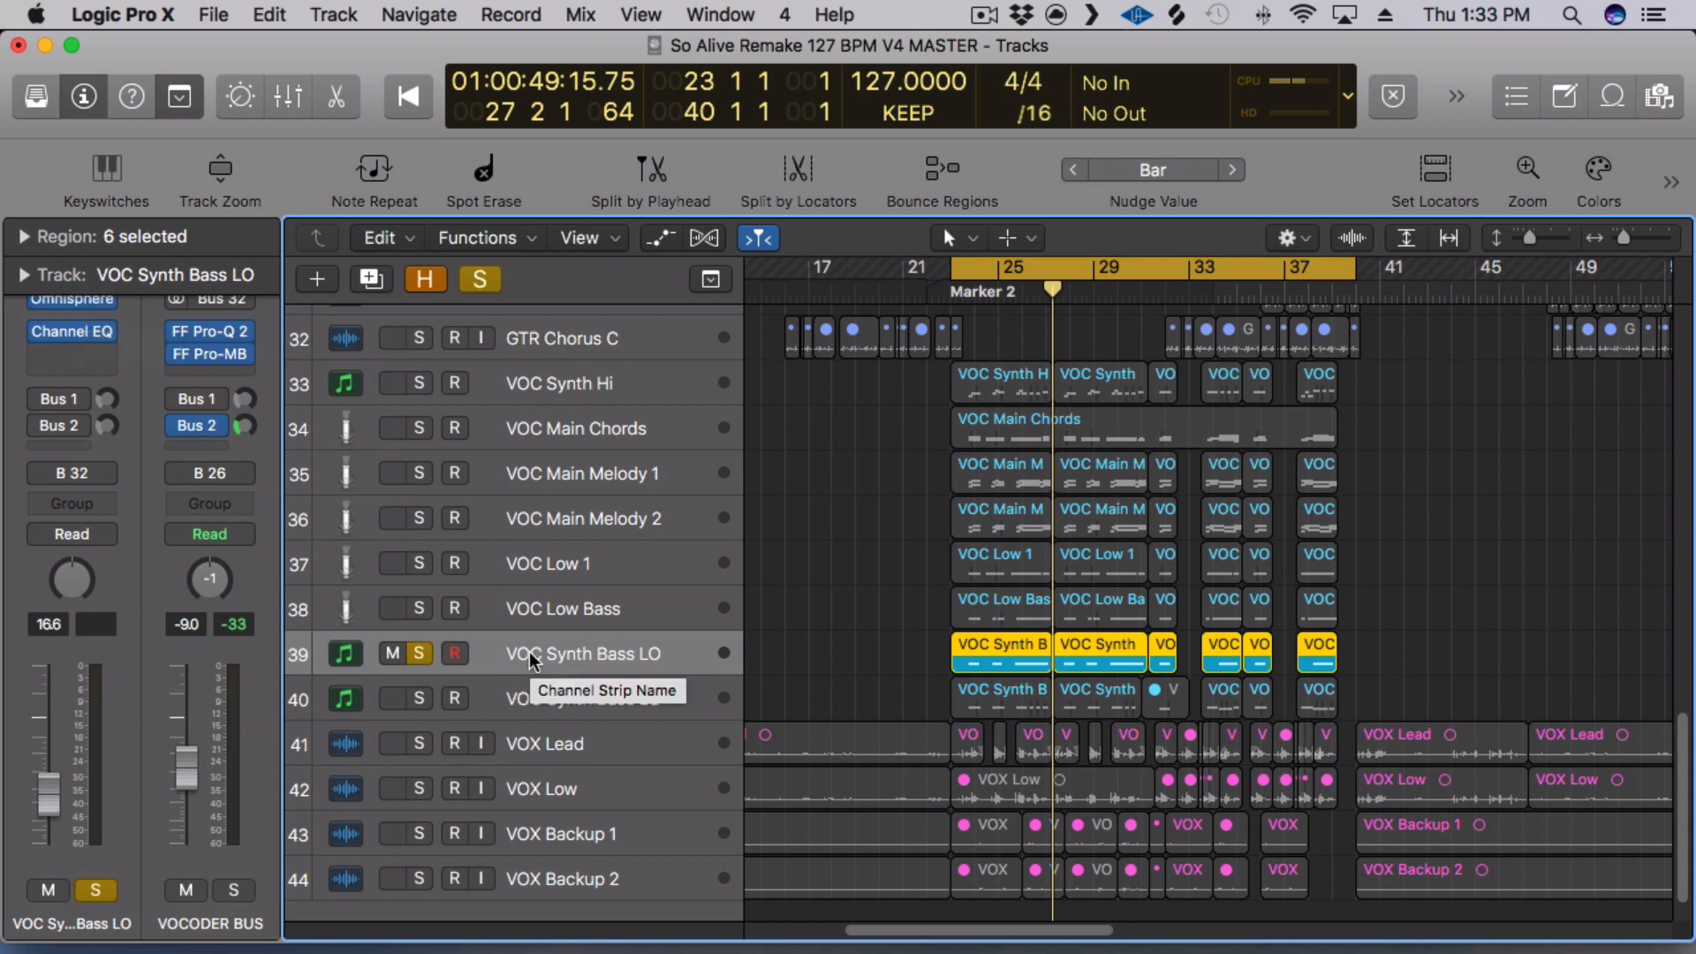
pyautogui.press('space')
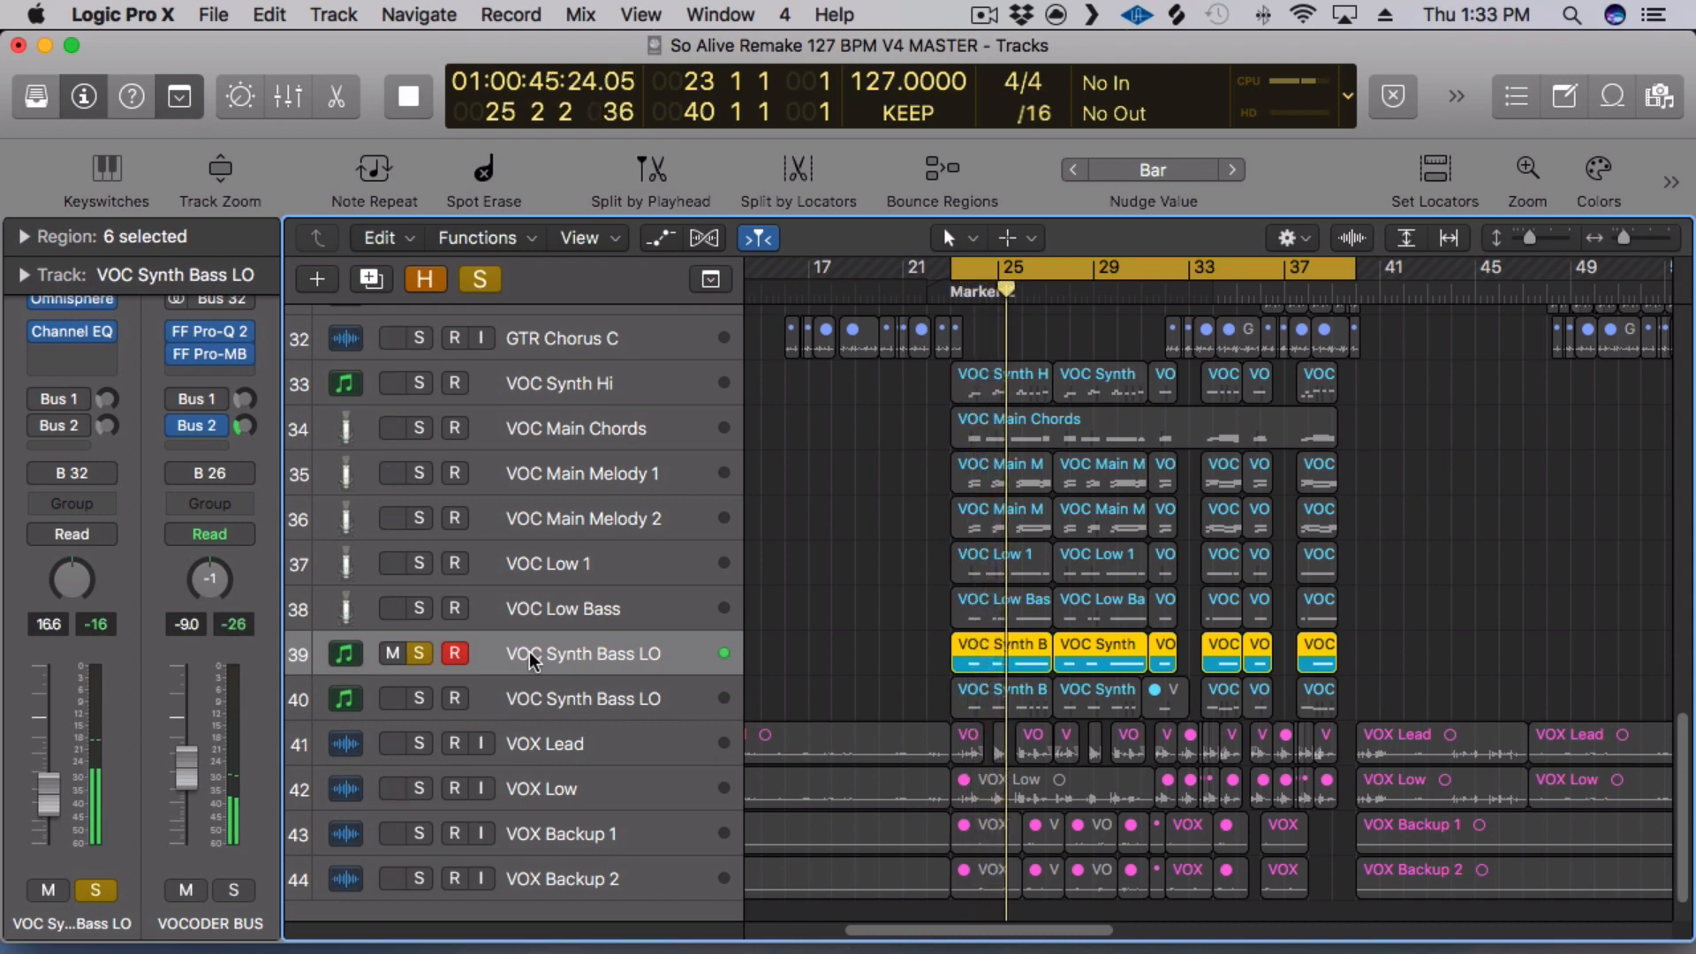
pyautogui.click(62, 333)
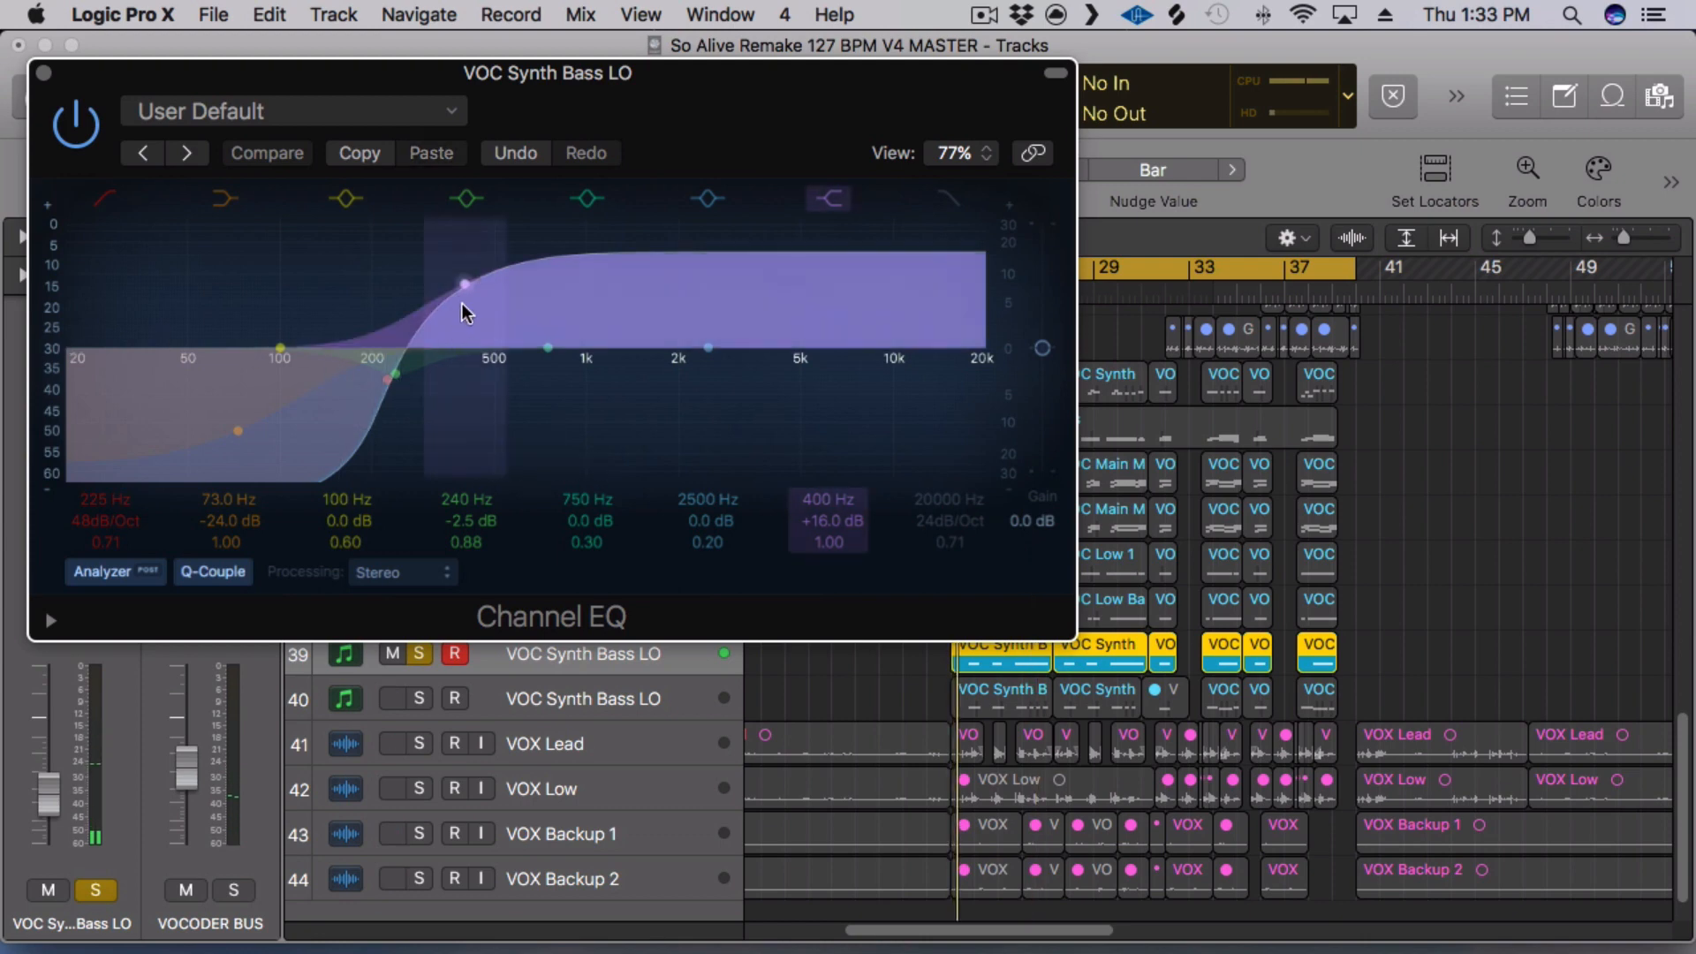
pyautogui.click(43, 73)
# Play both VOC Synth Bass LO tracks soloed together, and add VOX Lead to the soloed playback.
pyautogui.click(421, 699)
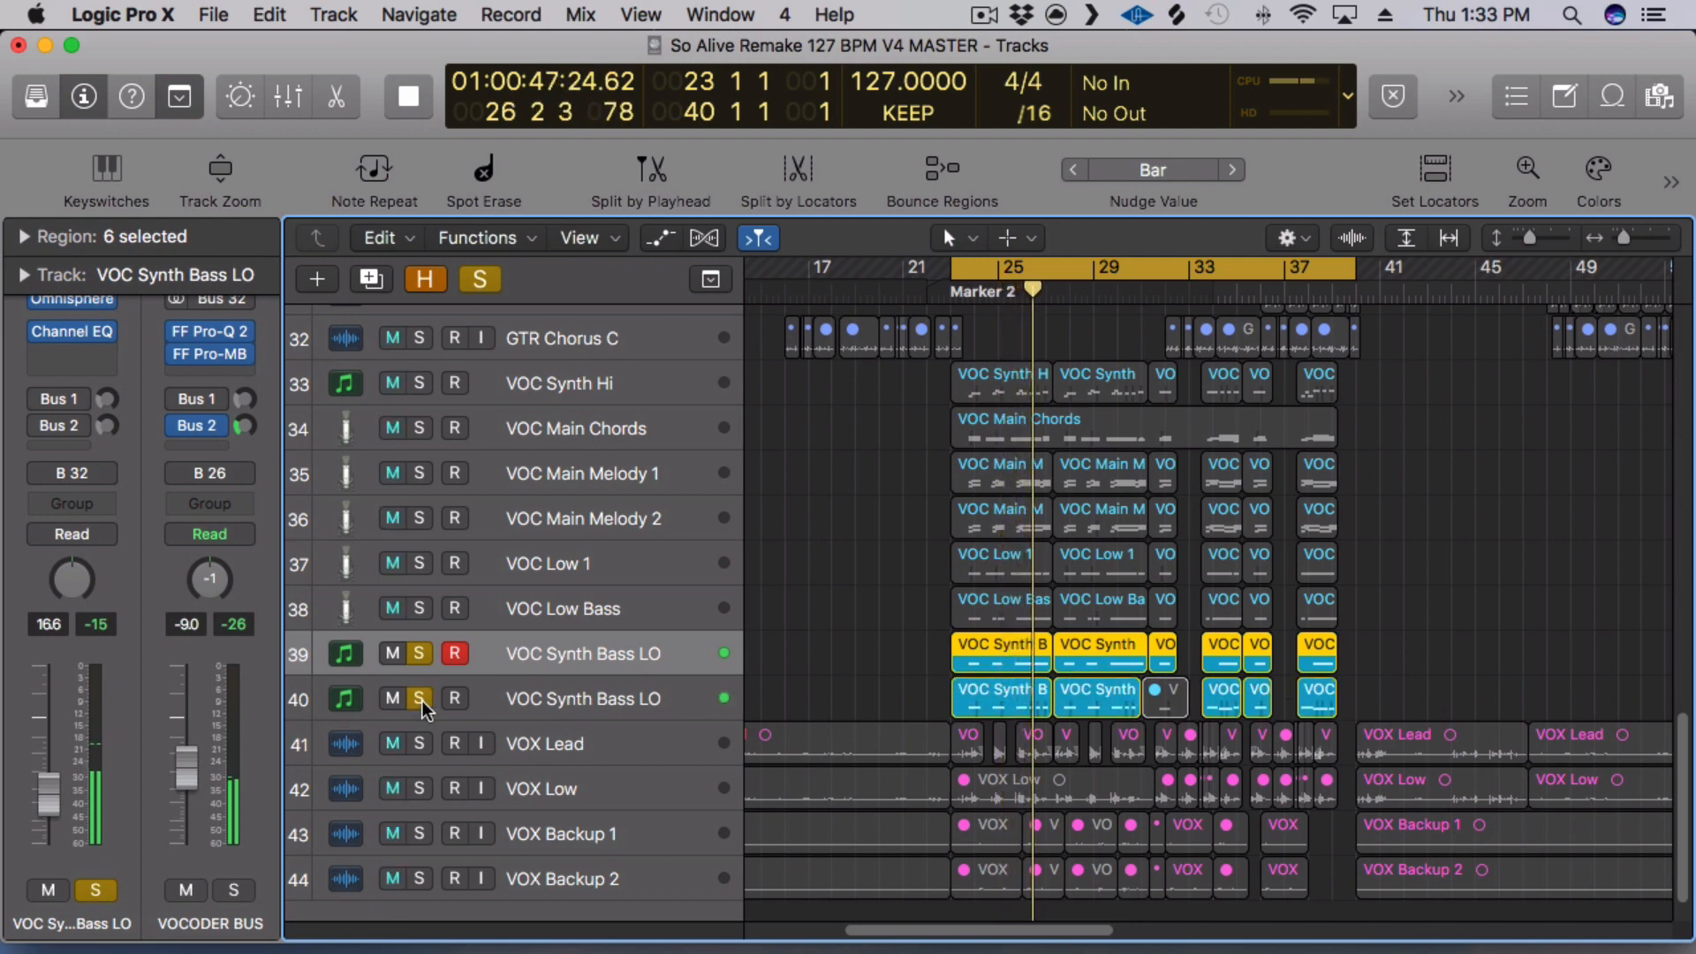
pyautogui.press('space')
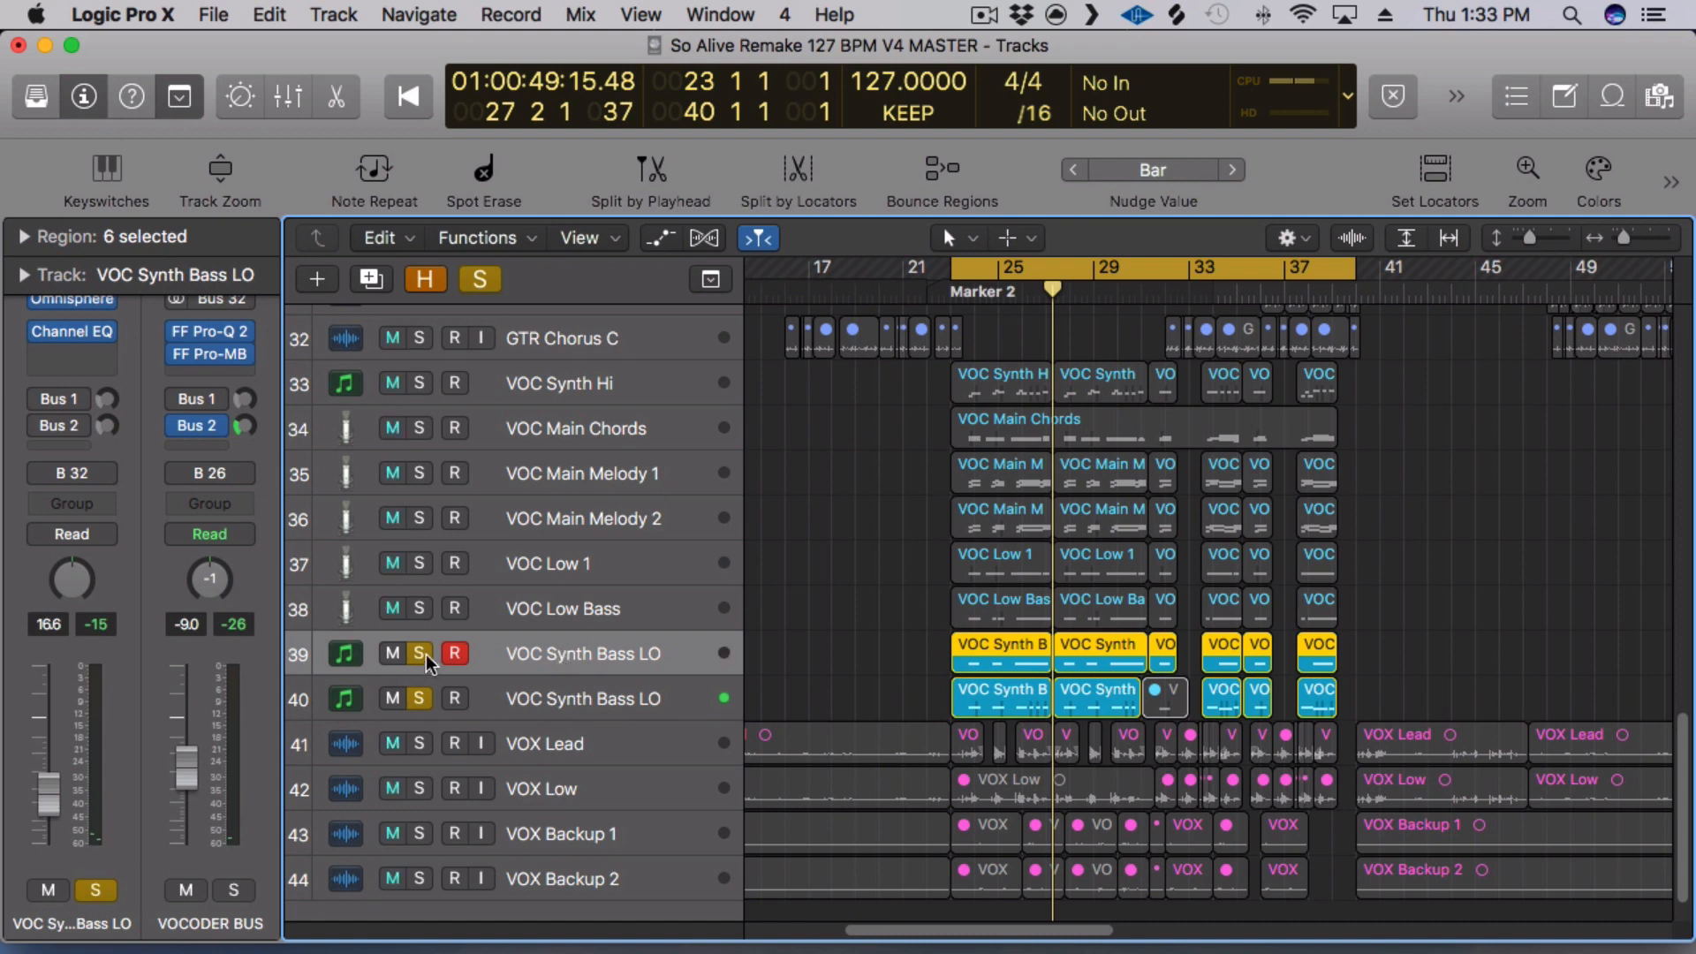
pyautogui.click(419, 741)
pyautogui.press('space')
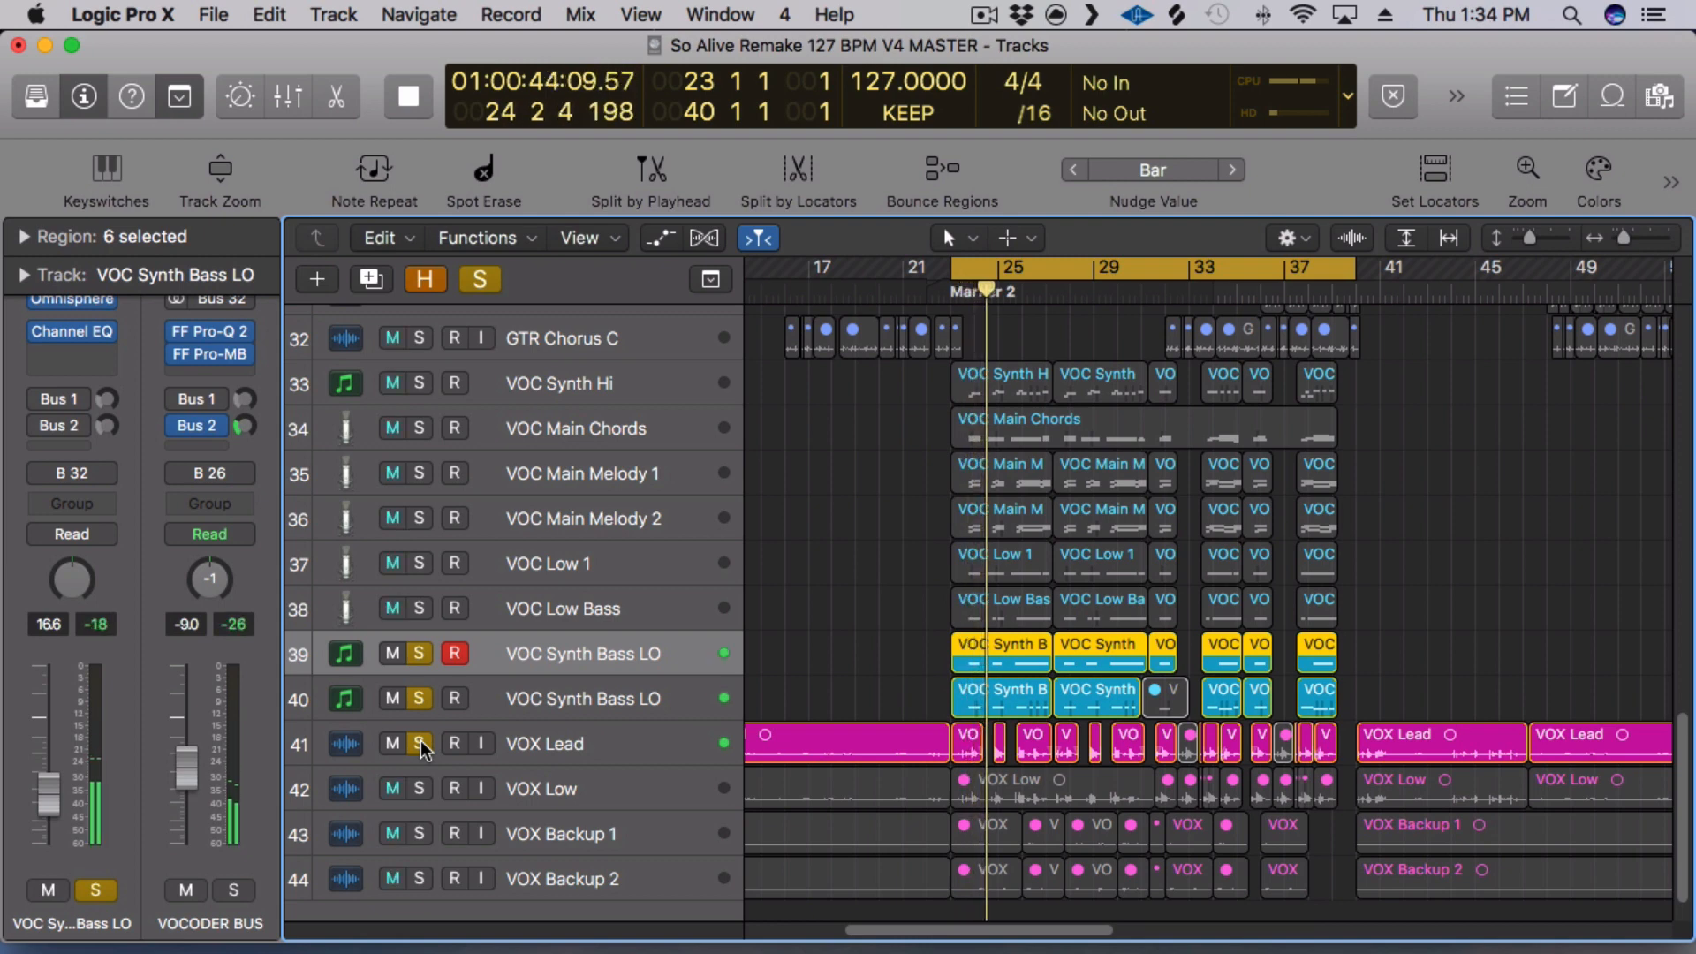
# Add VOC Main Chords to the soloed synth basses and VOX Lead, and play the combination.
pyautogui.click(421, 424)
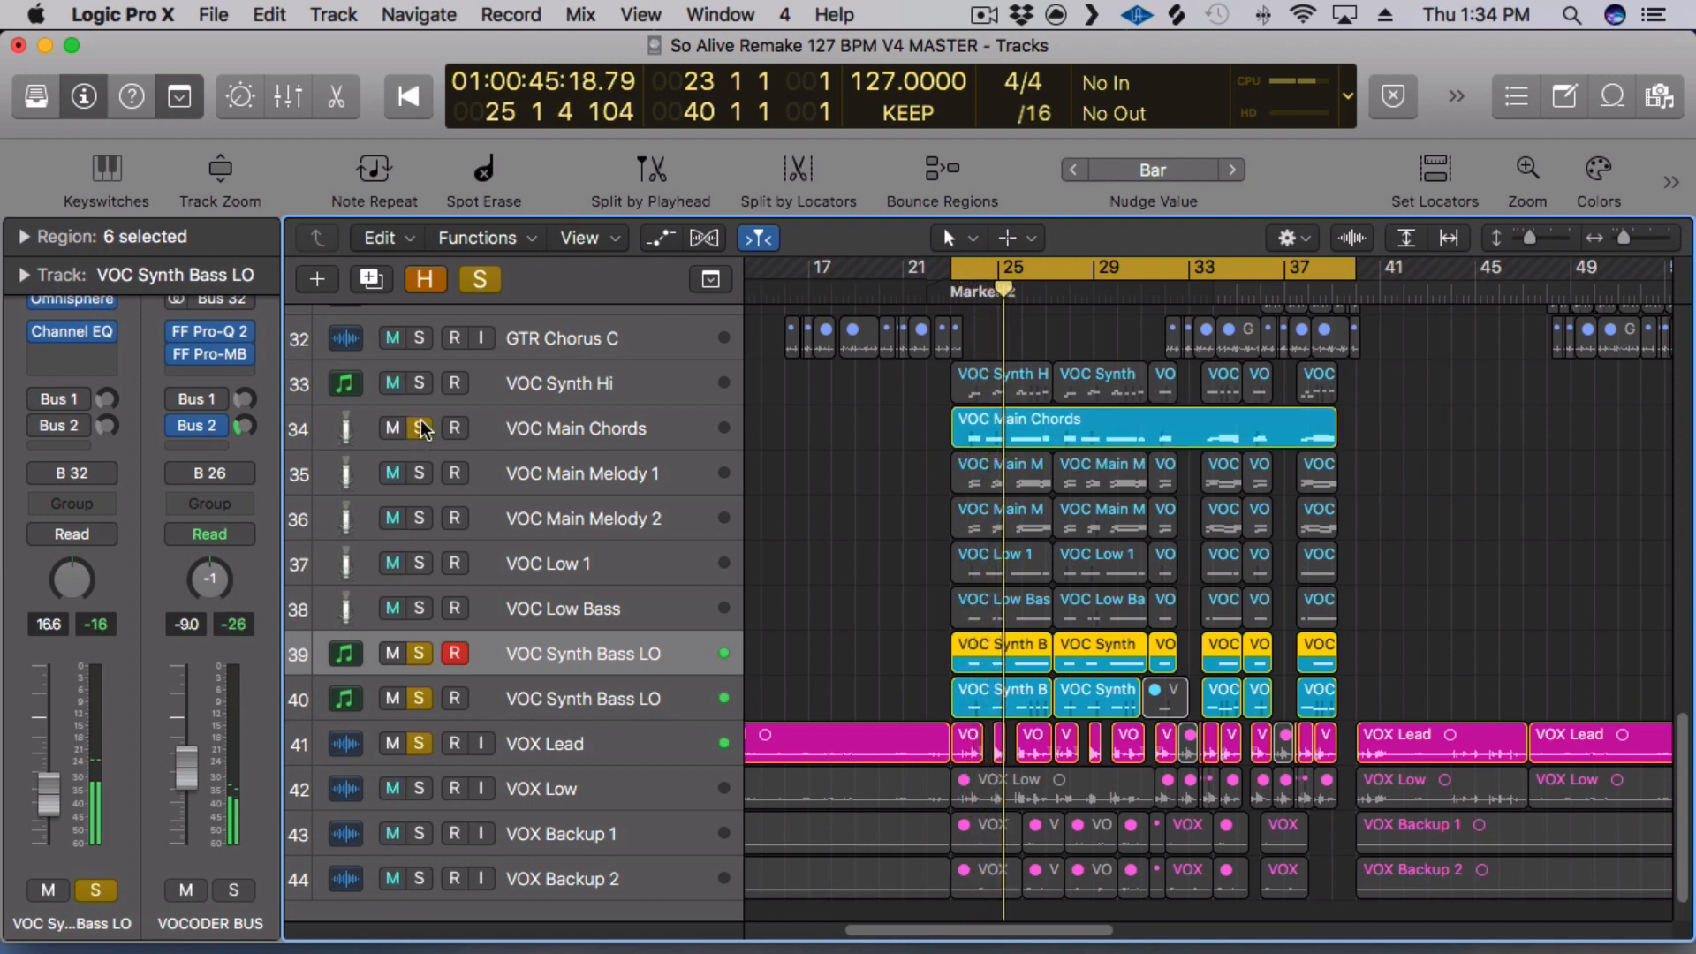
pyautogui.press('space')
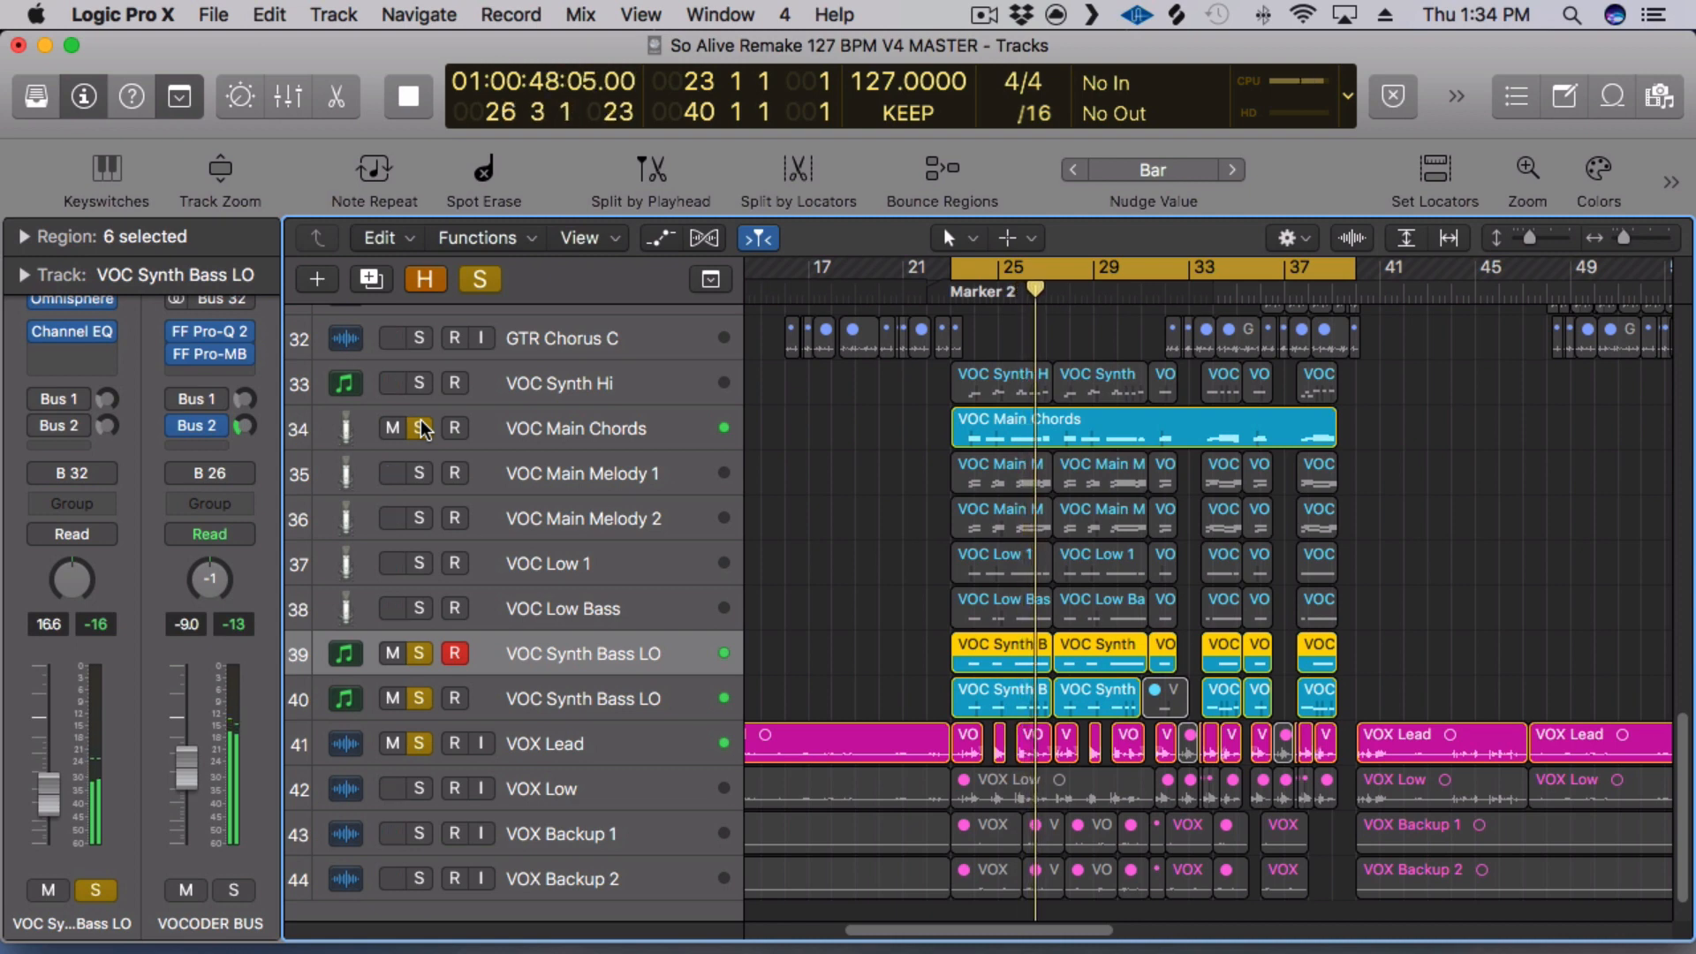
pyautogui.press('space')
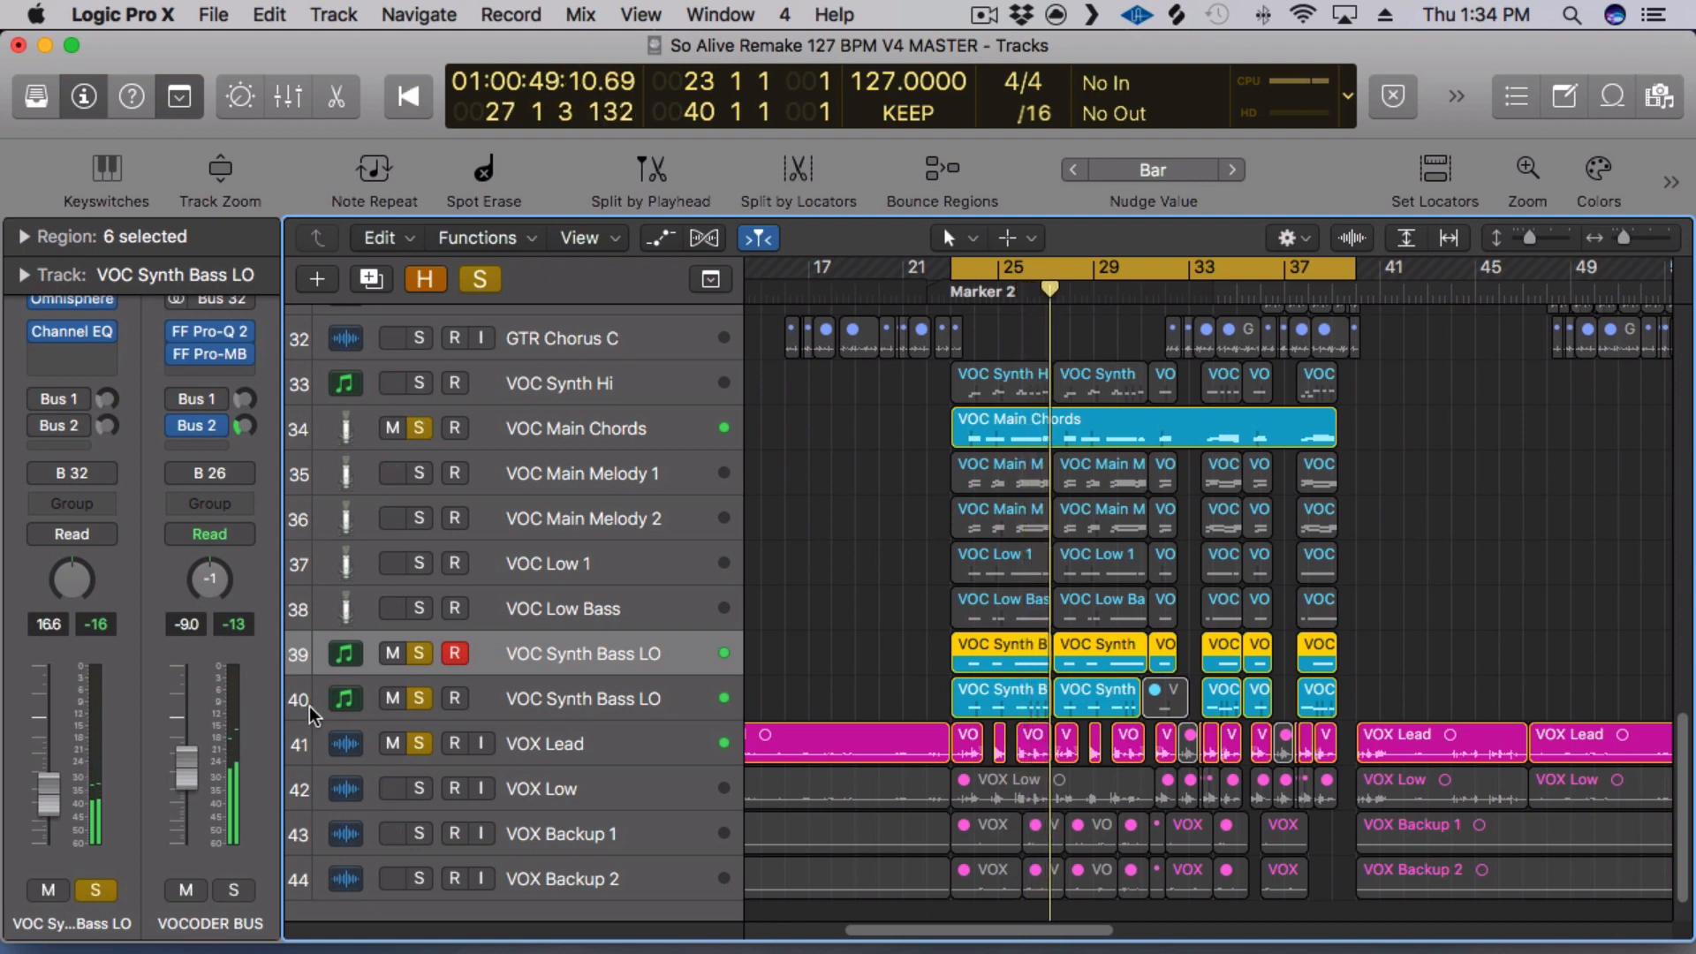
# Clear the solos on both VOC Synth Bass LO tracks, VOX Lead and VOC Main Chords.
pyautogui.click(418, 652)
pyautogui.click(420, 698)
pyautogui.click(418, 743)
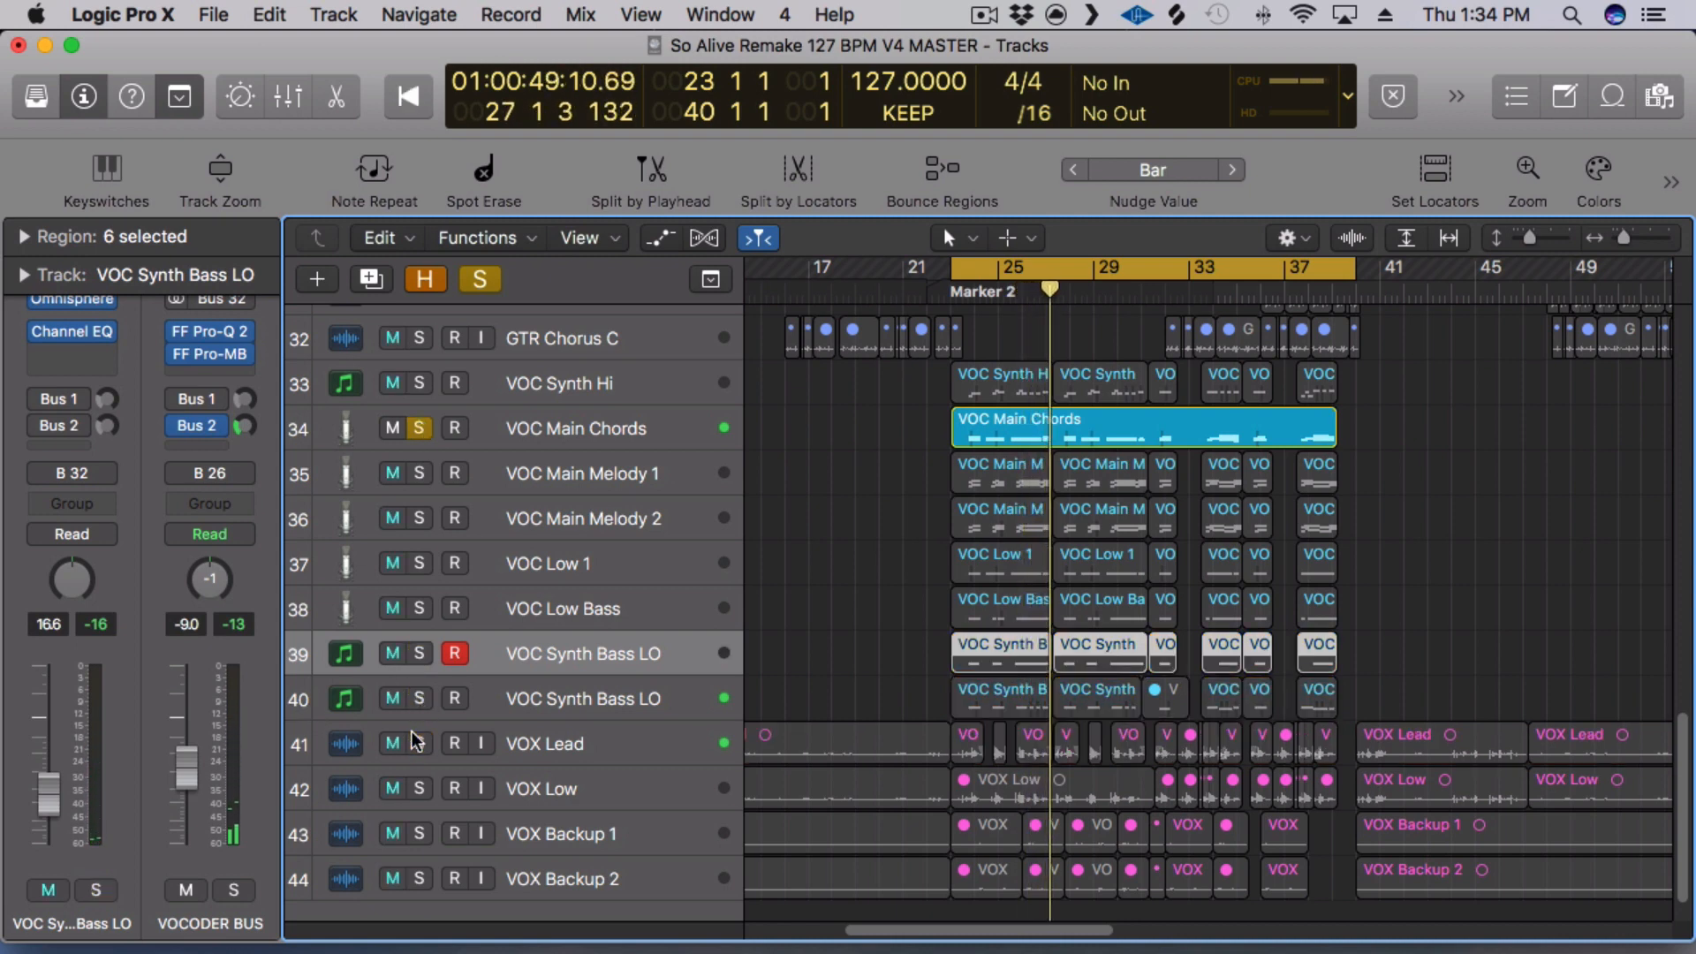
pyautogui.click(418, 429)
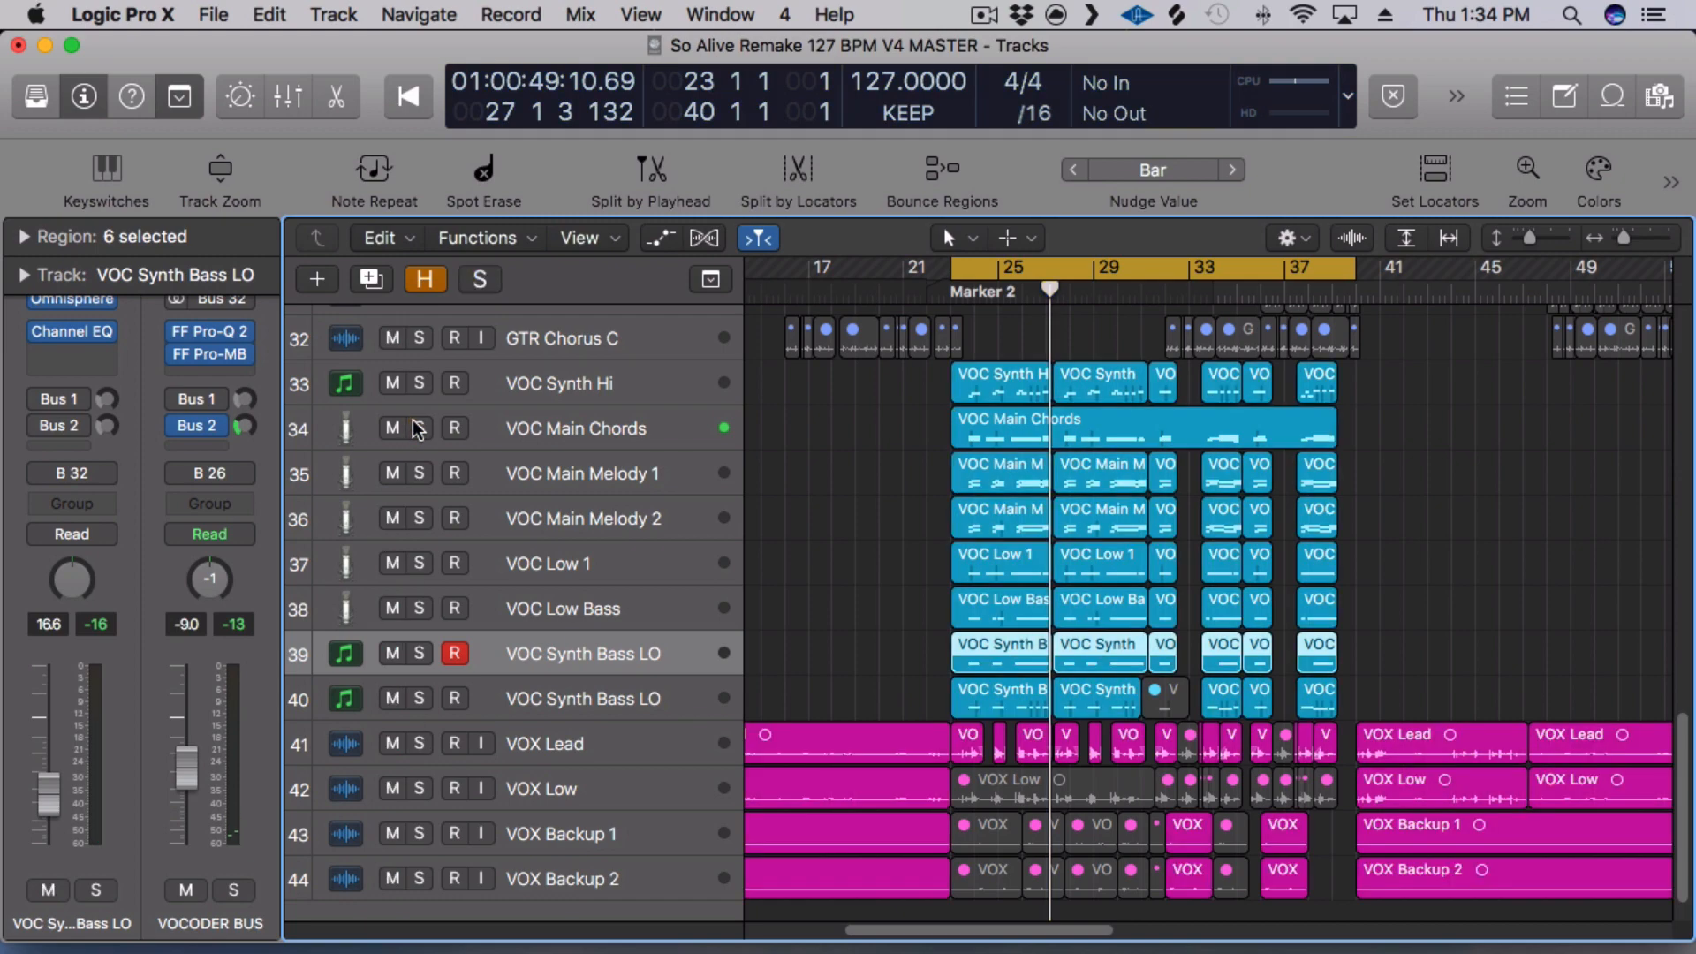
# Solo VOC Low Bass and play it briefly from the Marker 2 section.
pyautogui.click(419, 609)
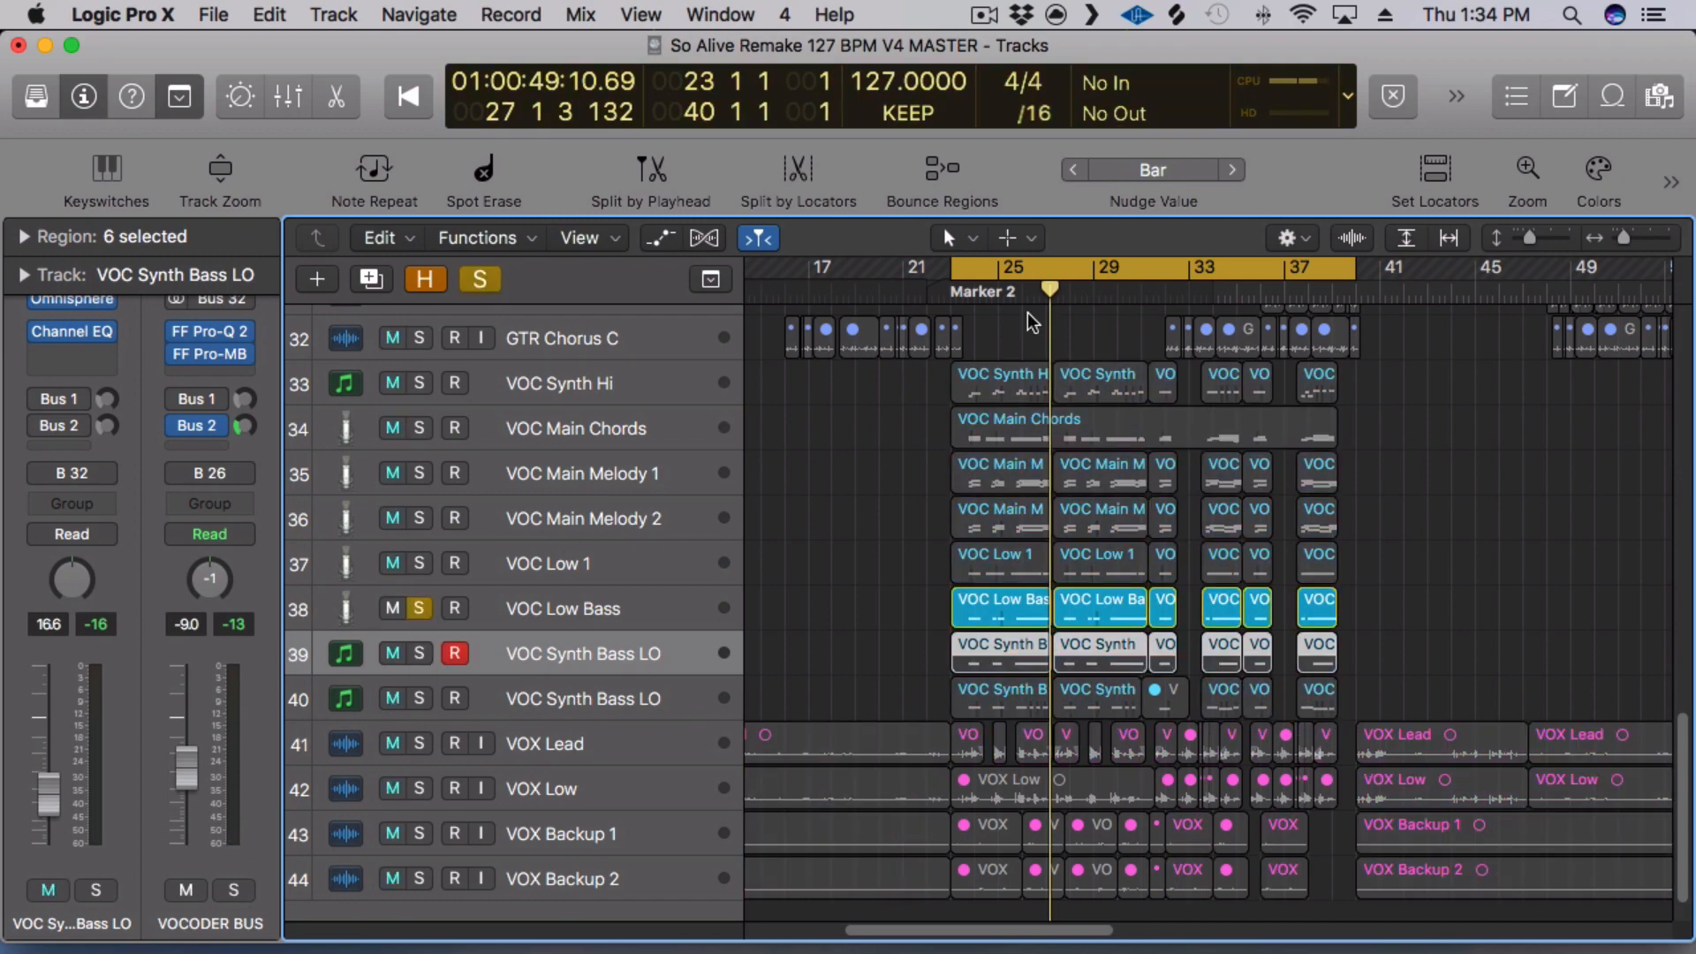
pyautogui.click(982, 293)
pyautogui.press('space')
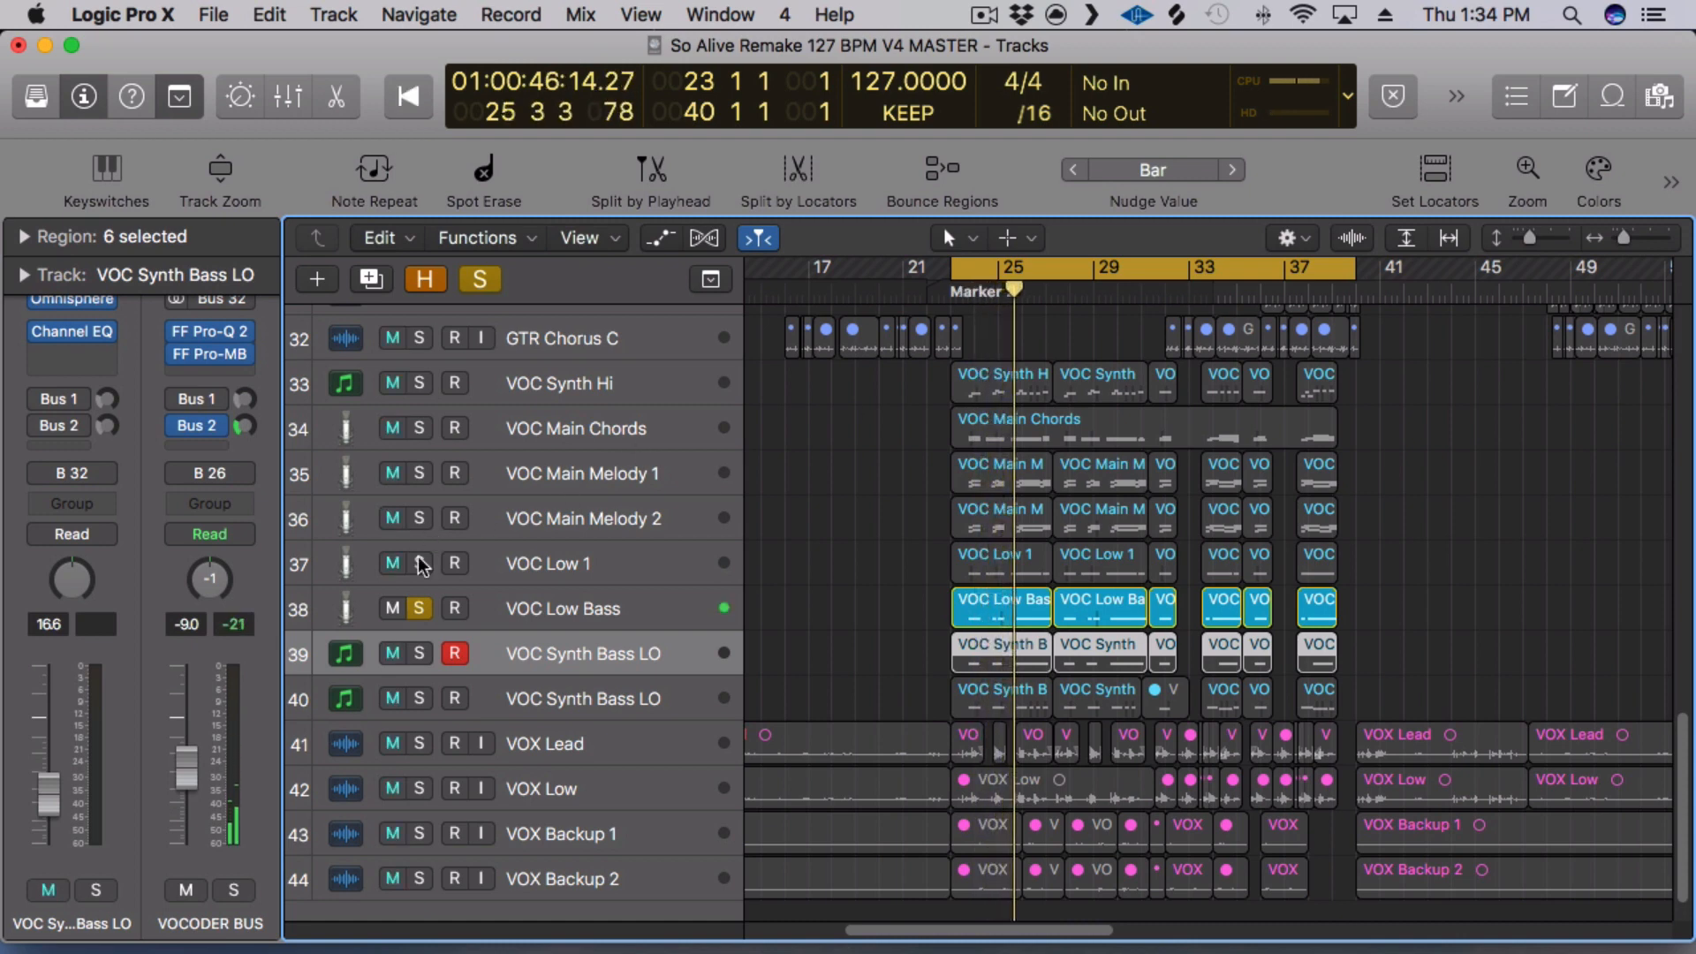
# Look over the channel strips of both VOC Synth Bass LO tracks and VOC Main Chords by selecting each track.
pyautogui.click(539, 691)
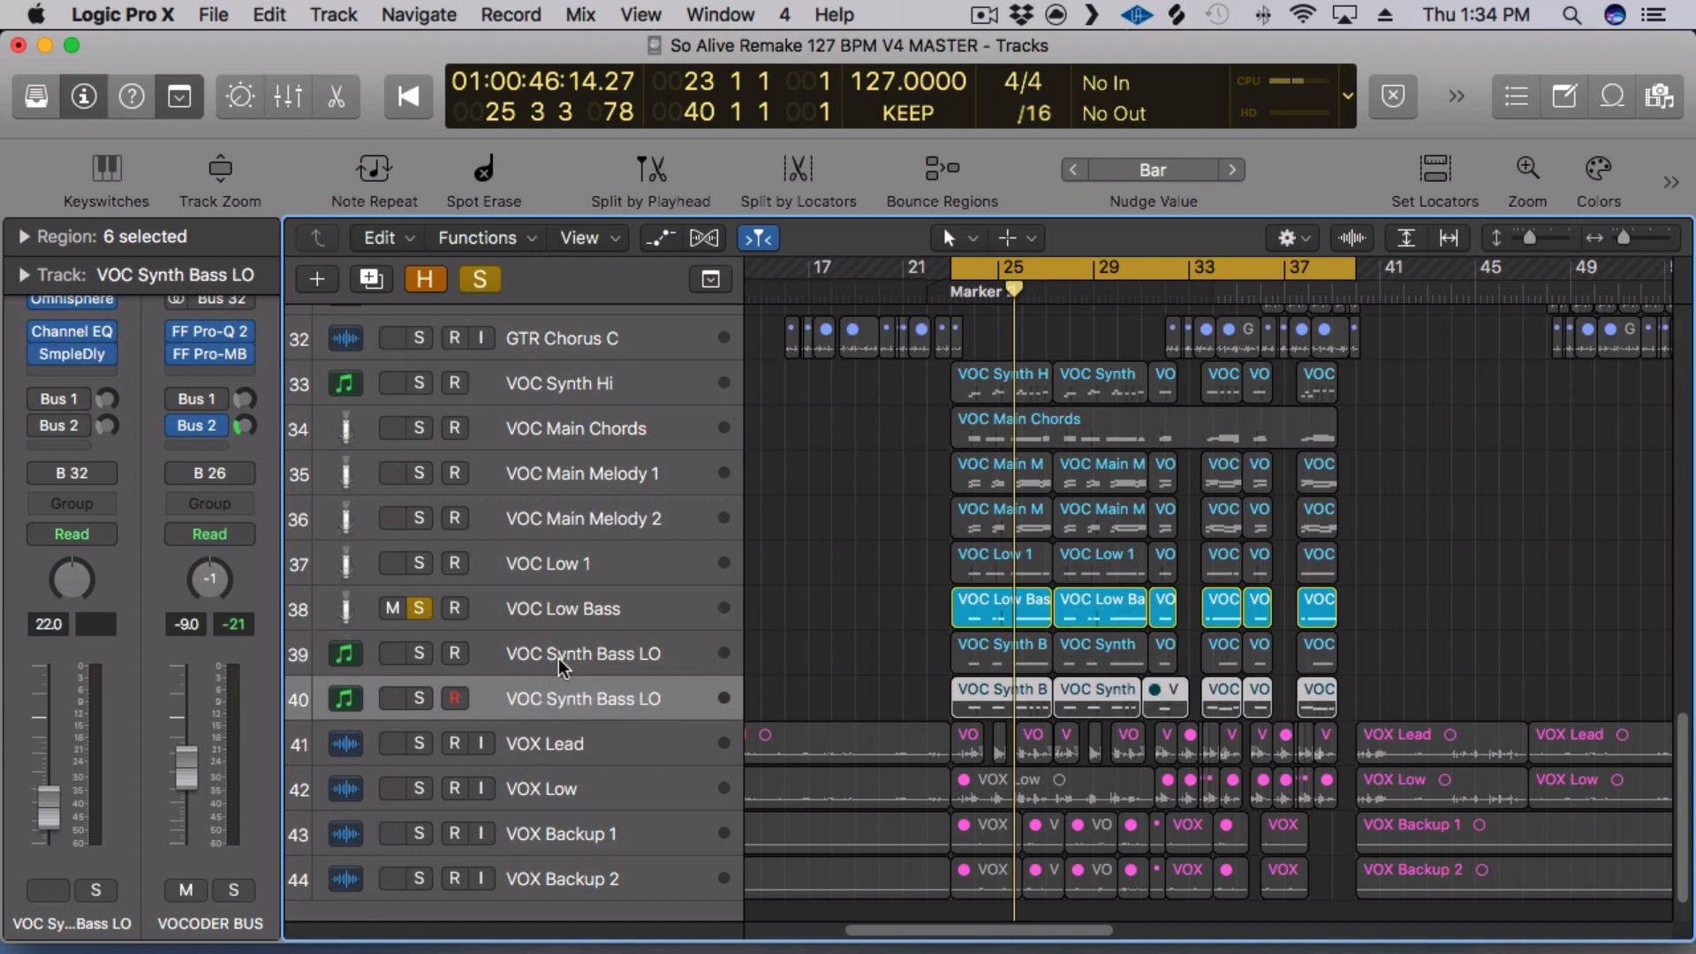
pyautogui.click(558, 652)
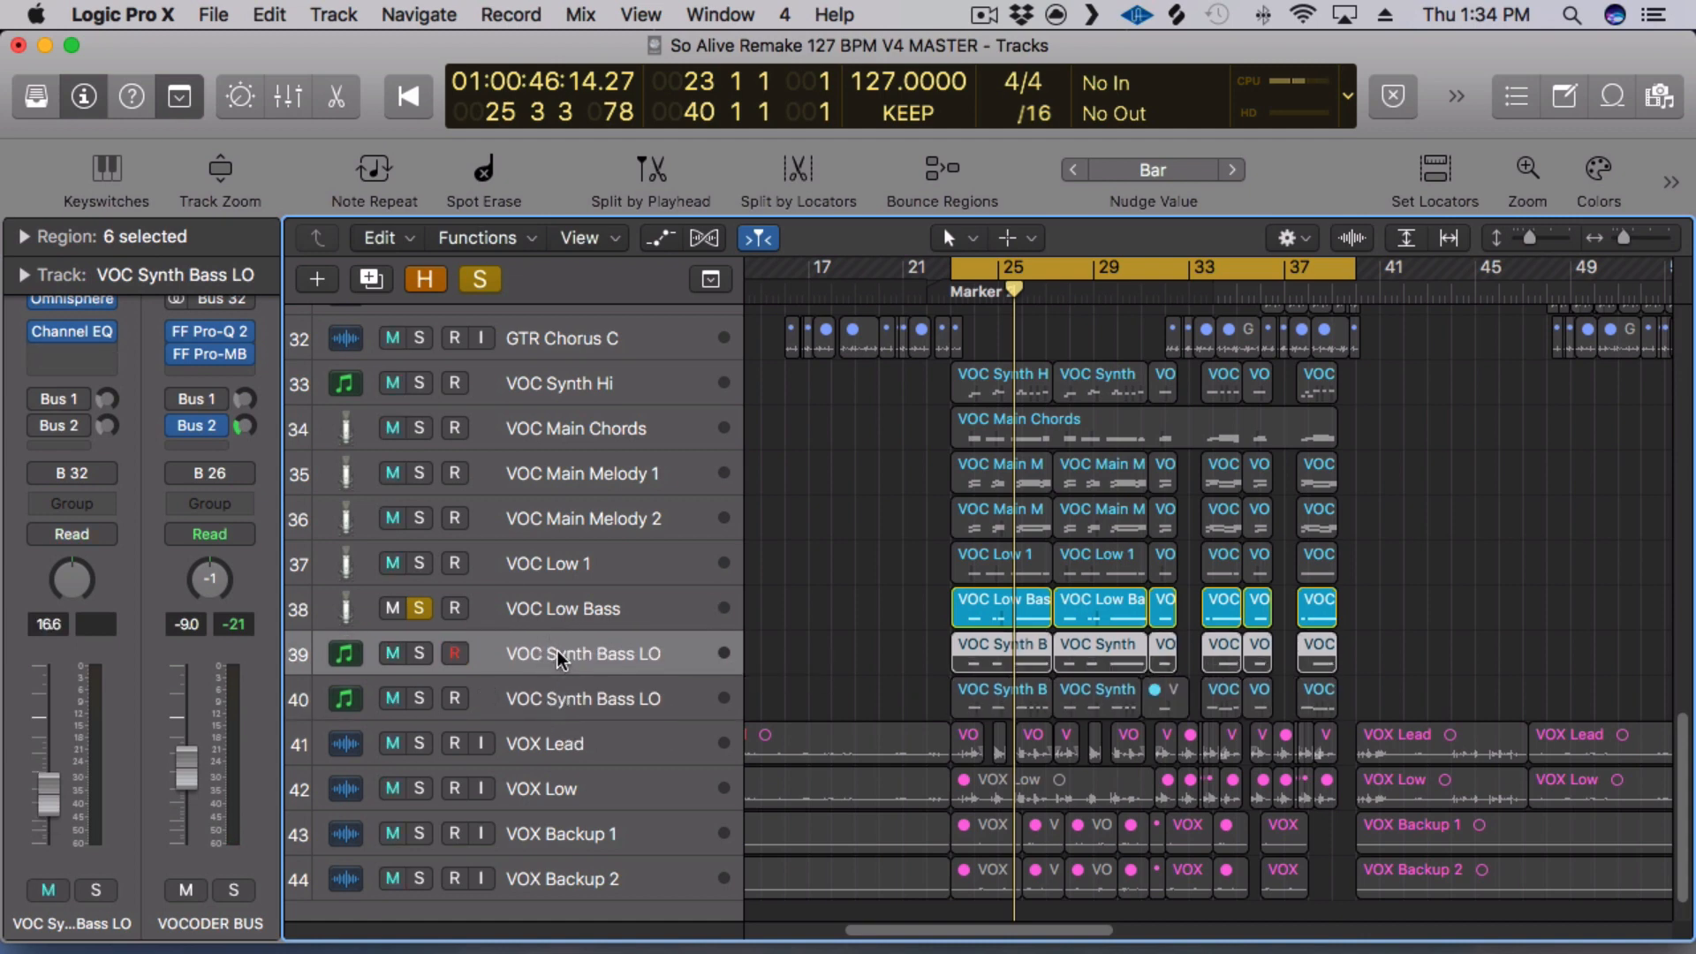
pyautogui.click(534, 429)
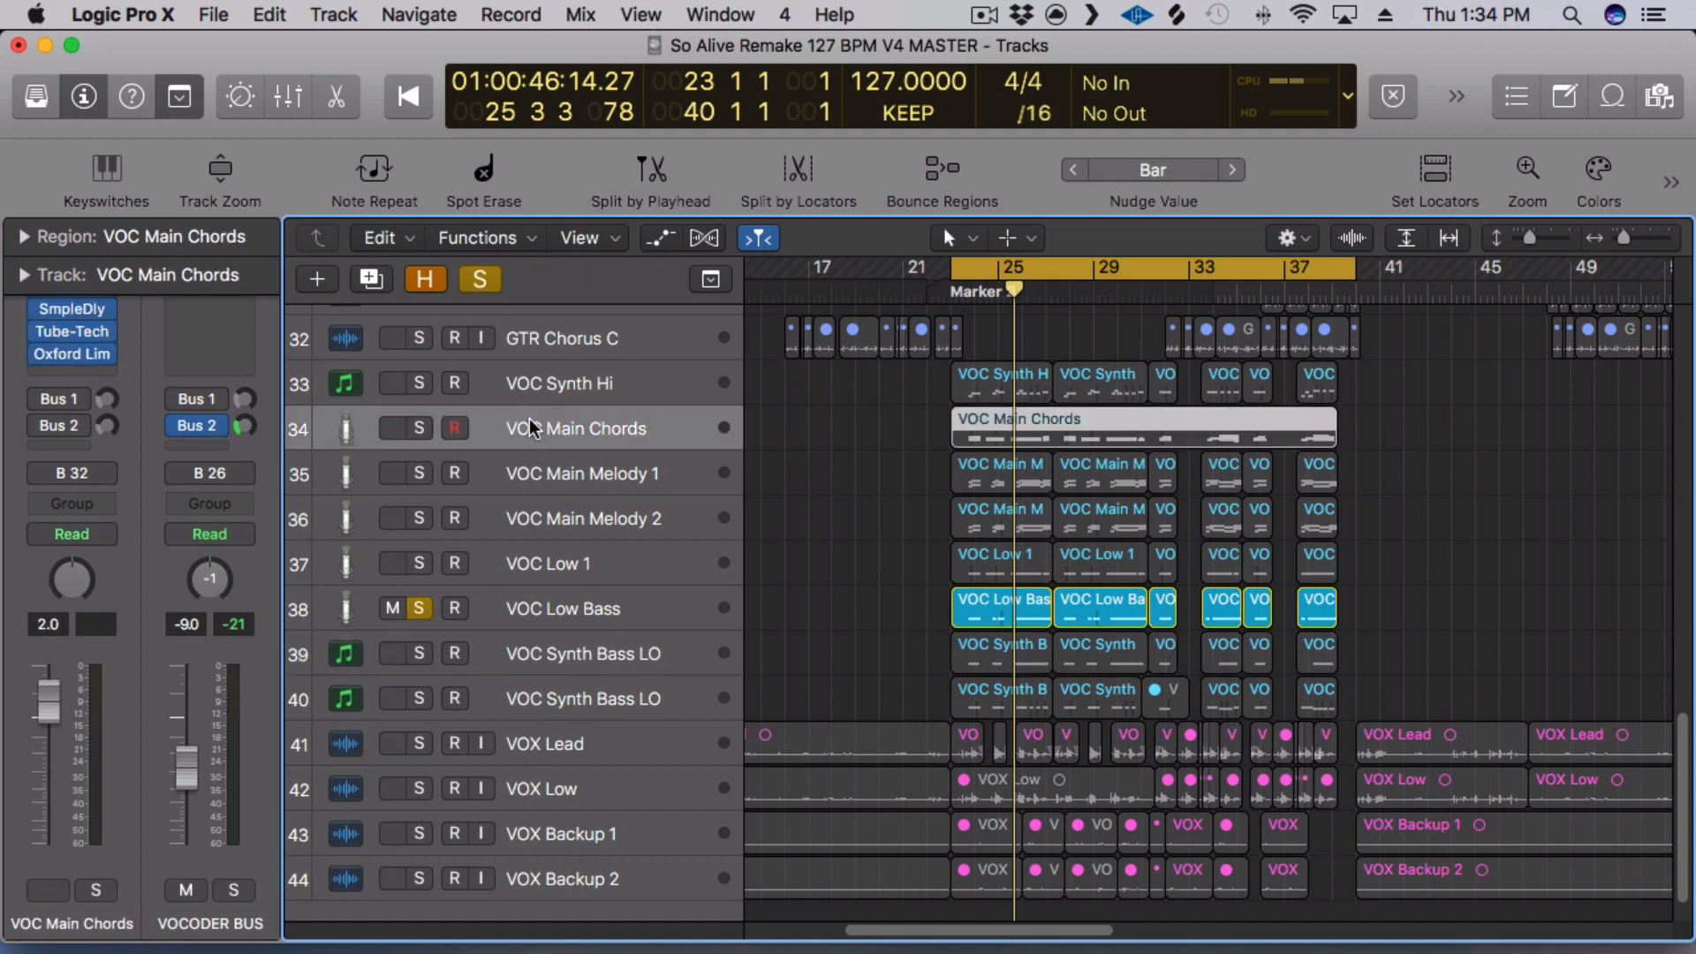
pyautogui.click(534, 682)
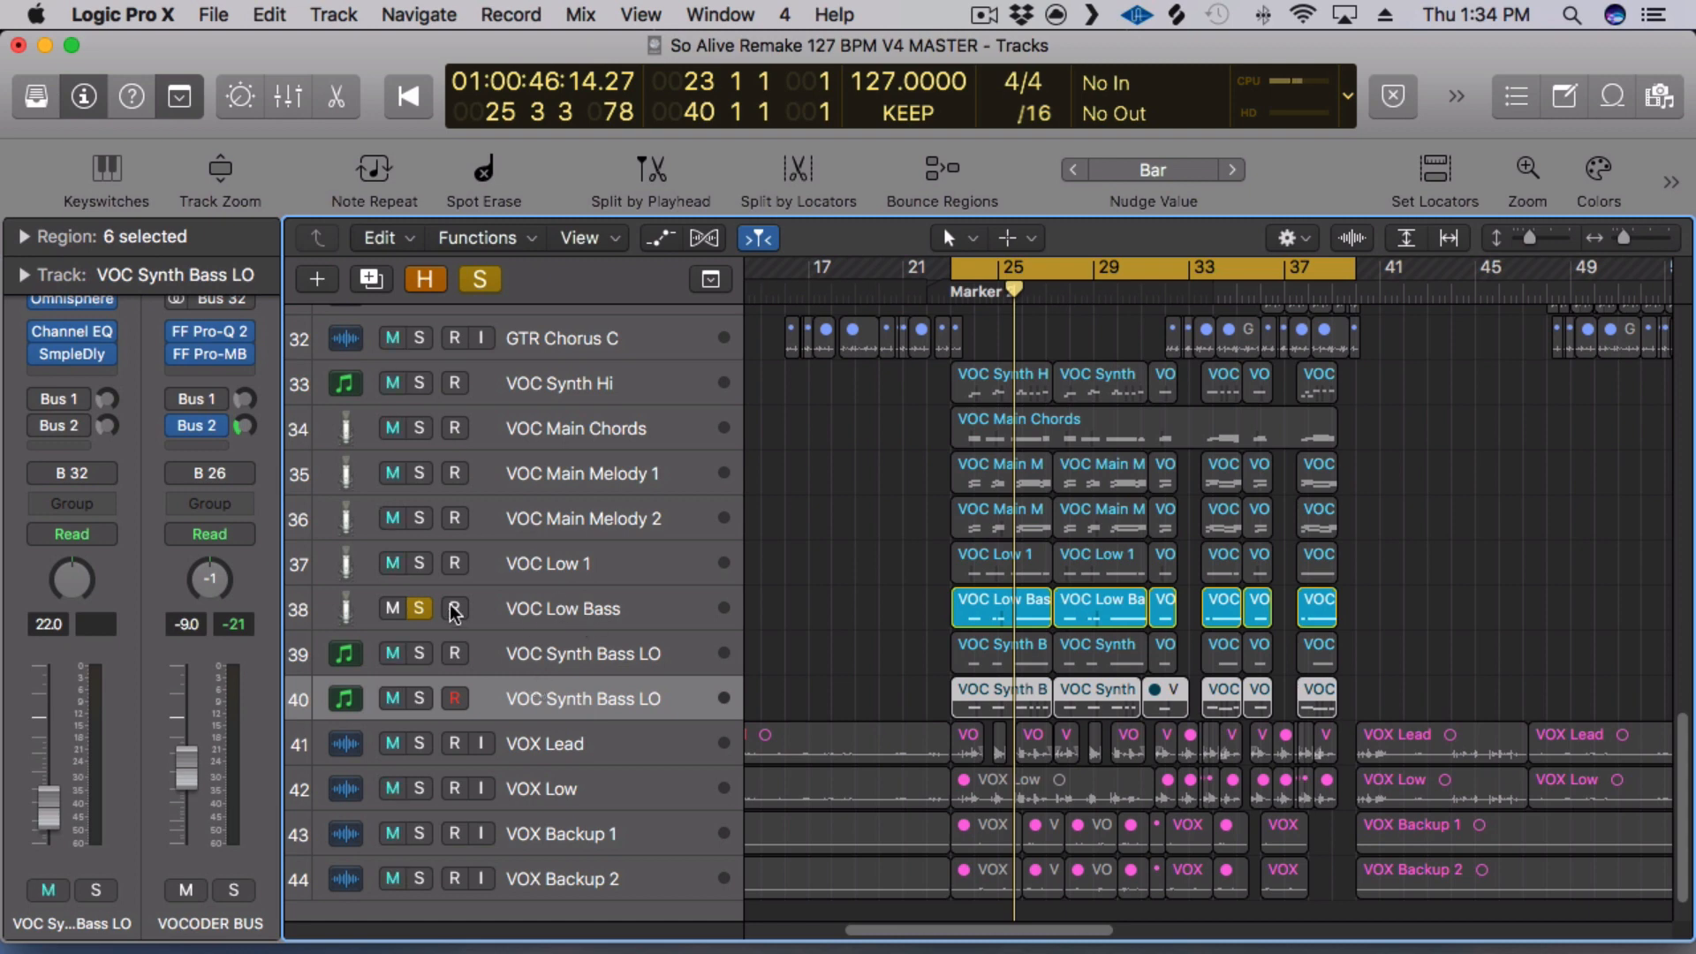
# Switch the solo from VOC Low Bass to VOC Main Melody 1 and VOC Main Melody 2, and play them together.
pyautogui.click(417, 608)
pyautogui.click(417, 517)
pyautogui.click(419, 473)
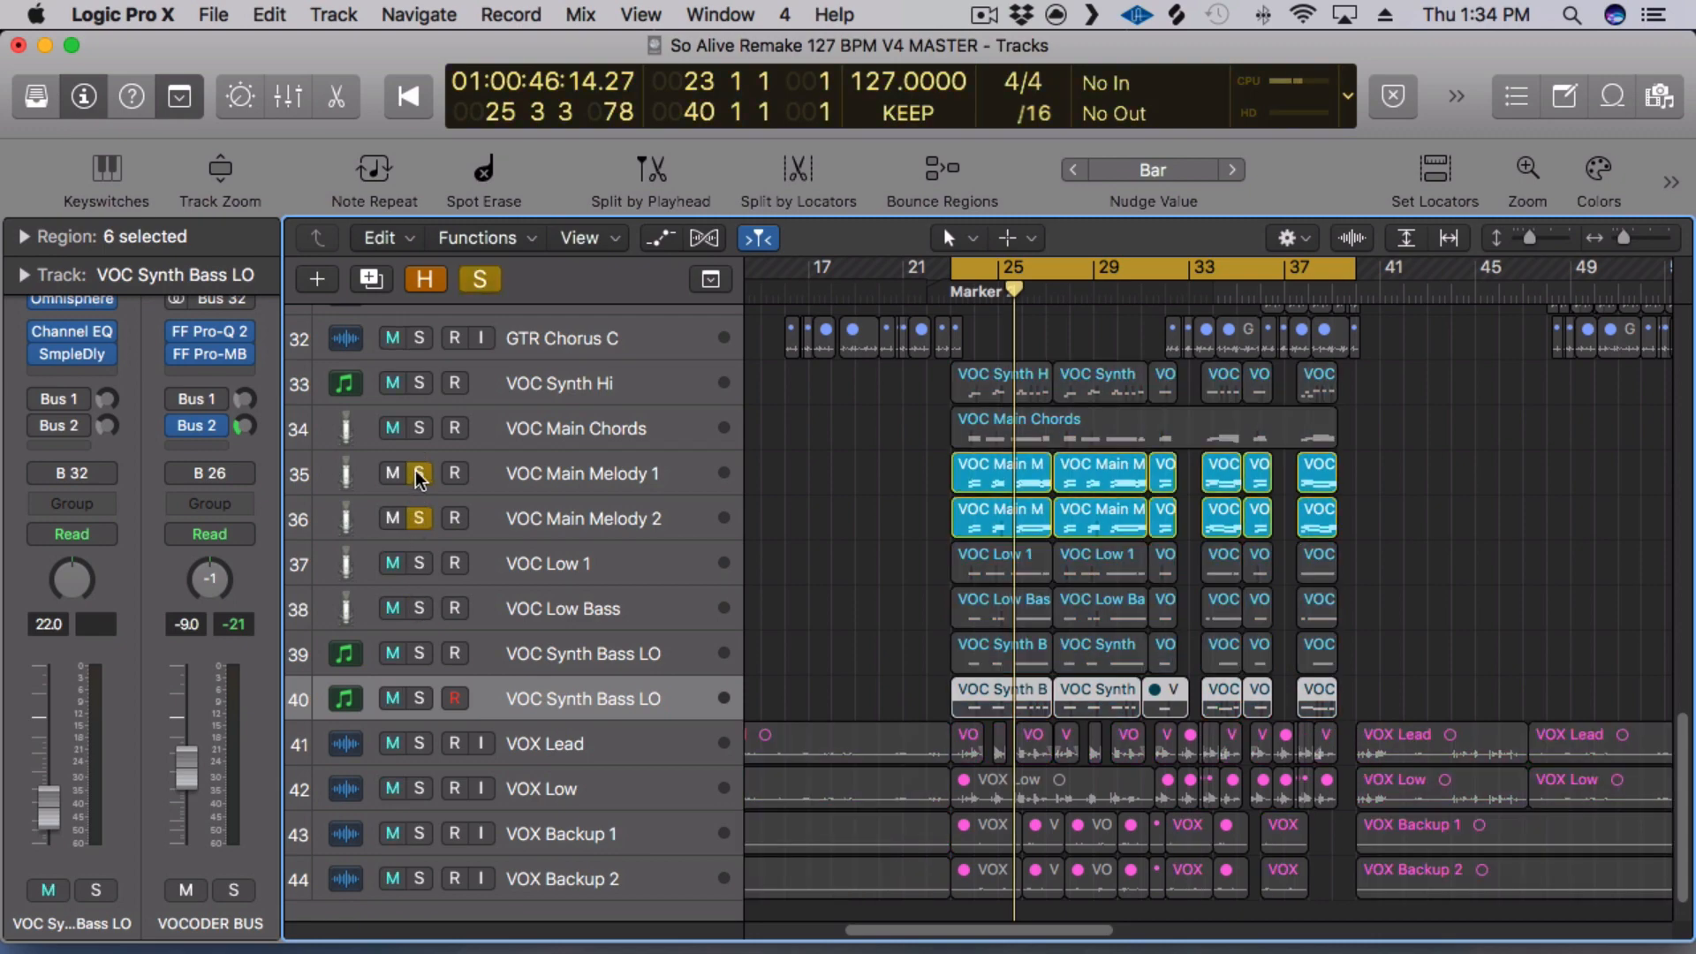
pyautogui.press('space')
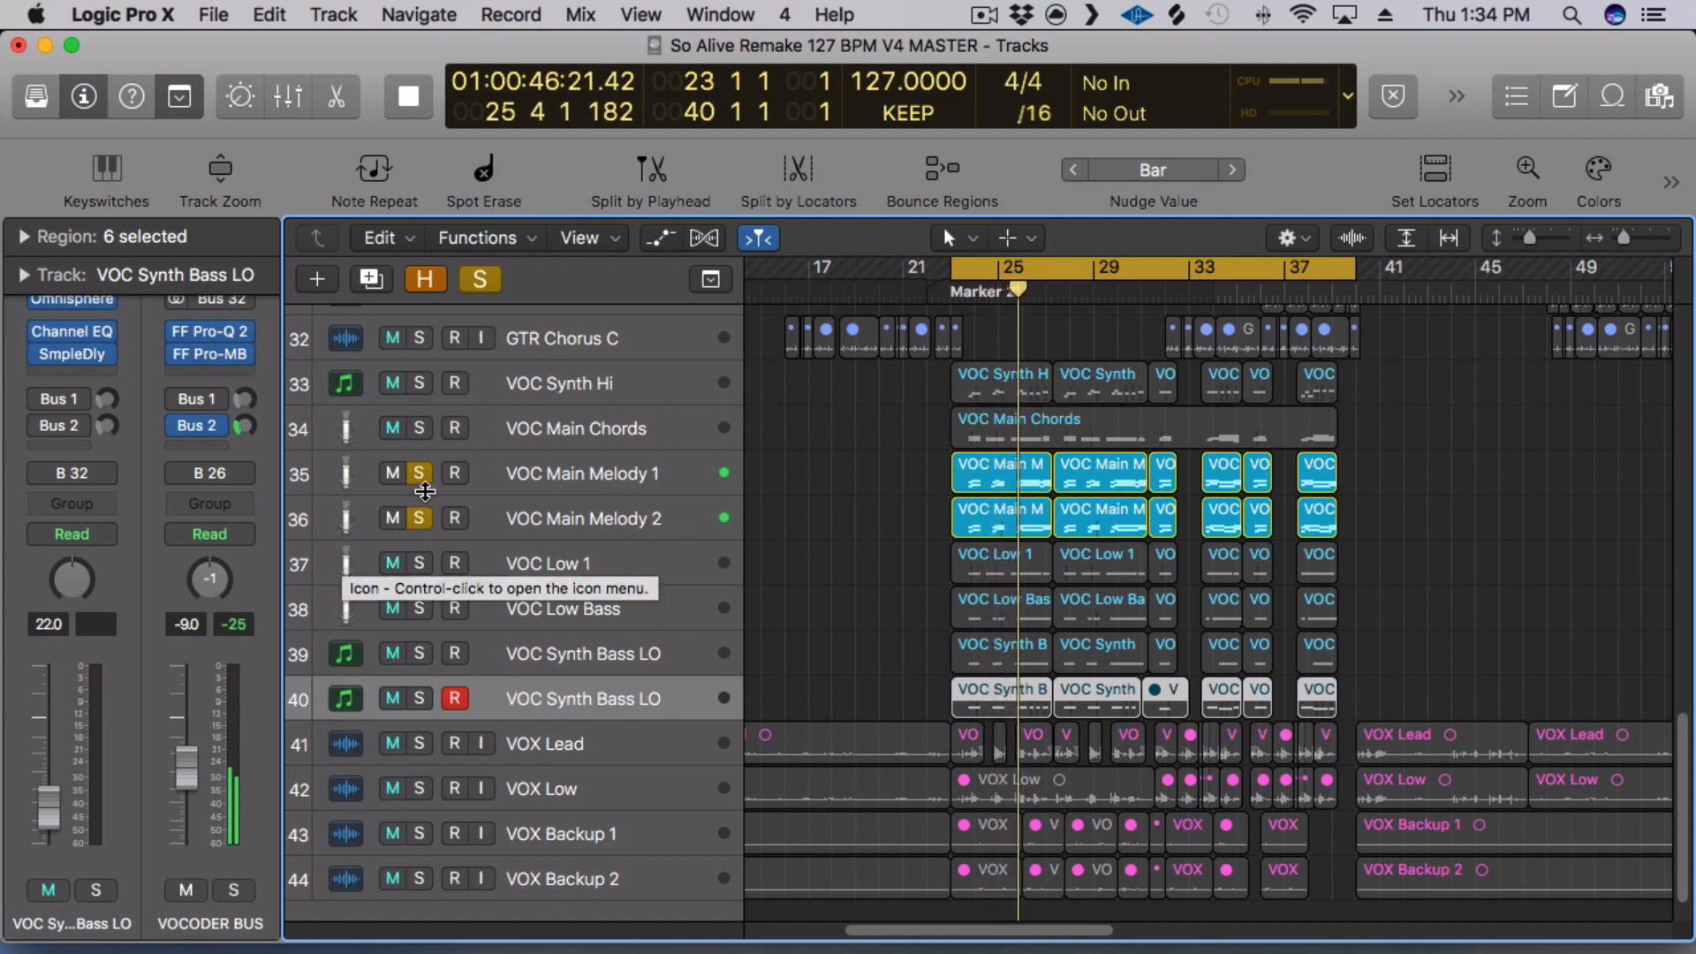
# Solo only VOC Main Melody 2 and play it from the start of the cycle range.
pyautogui.click(420, 518)
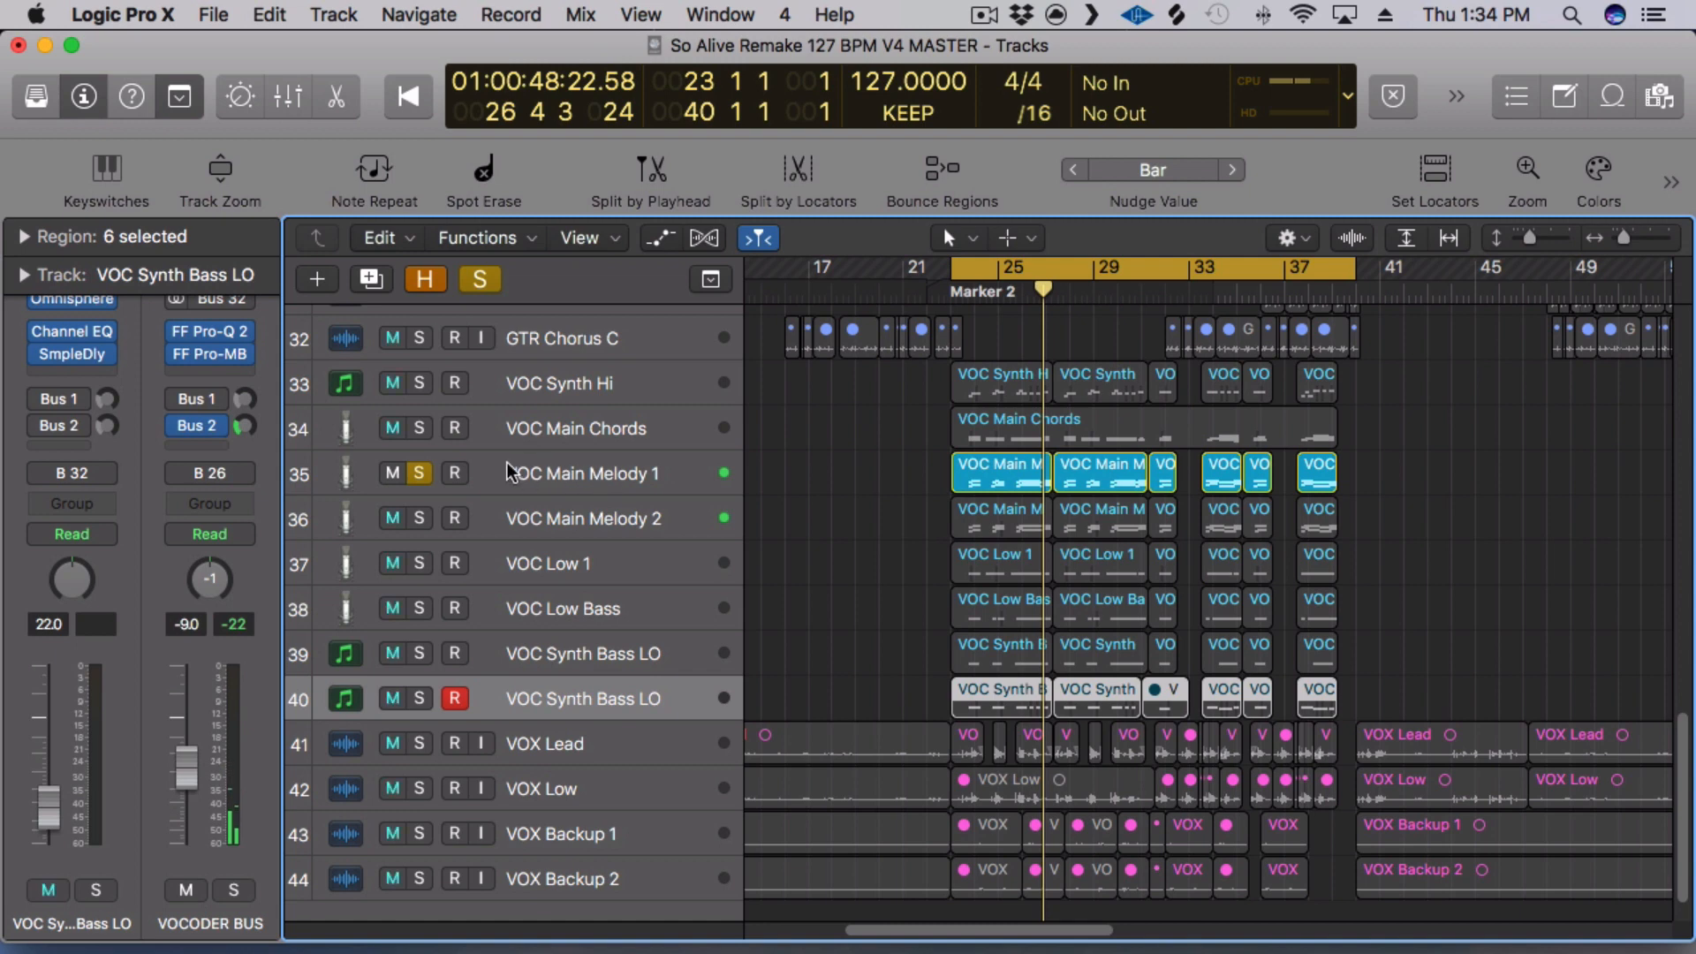
pyautogui.click(422, 518)
pyautogui.click(421, 474)
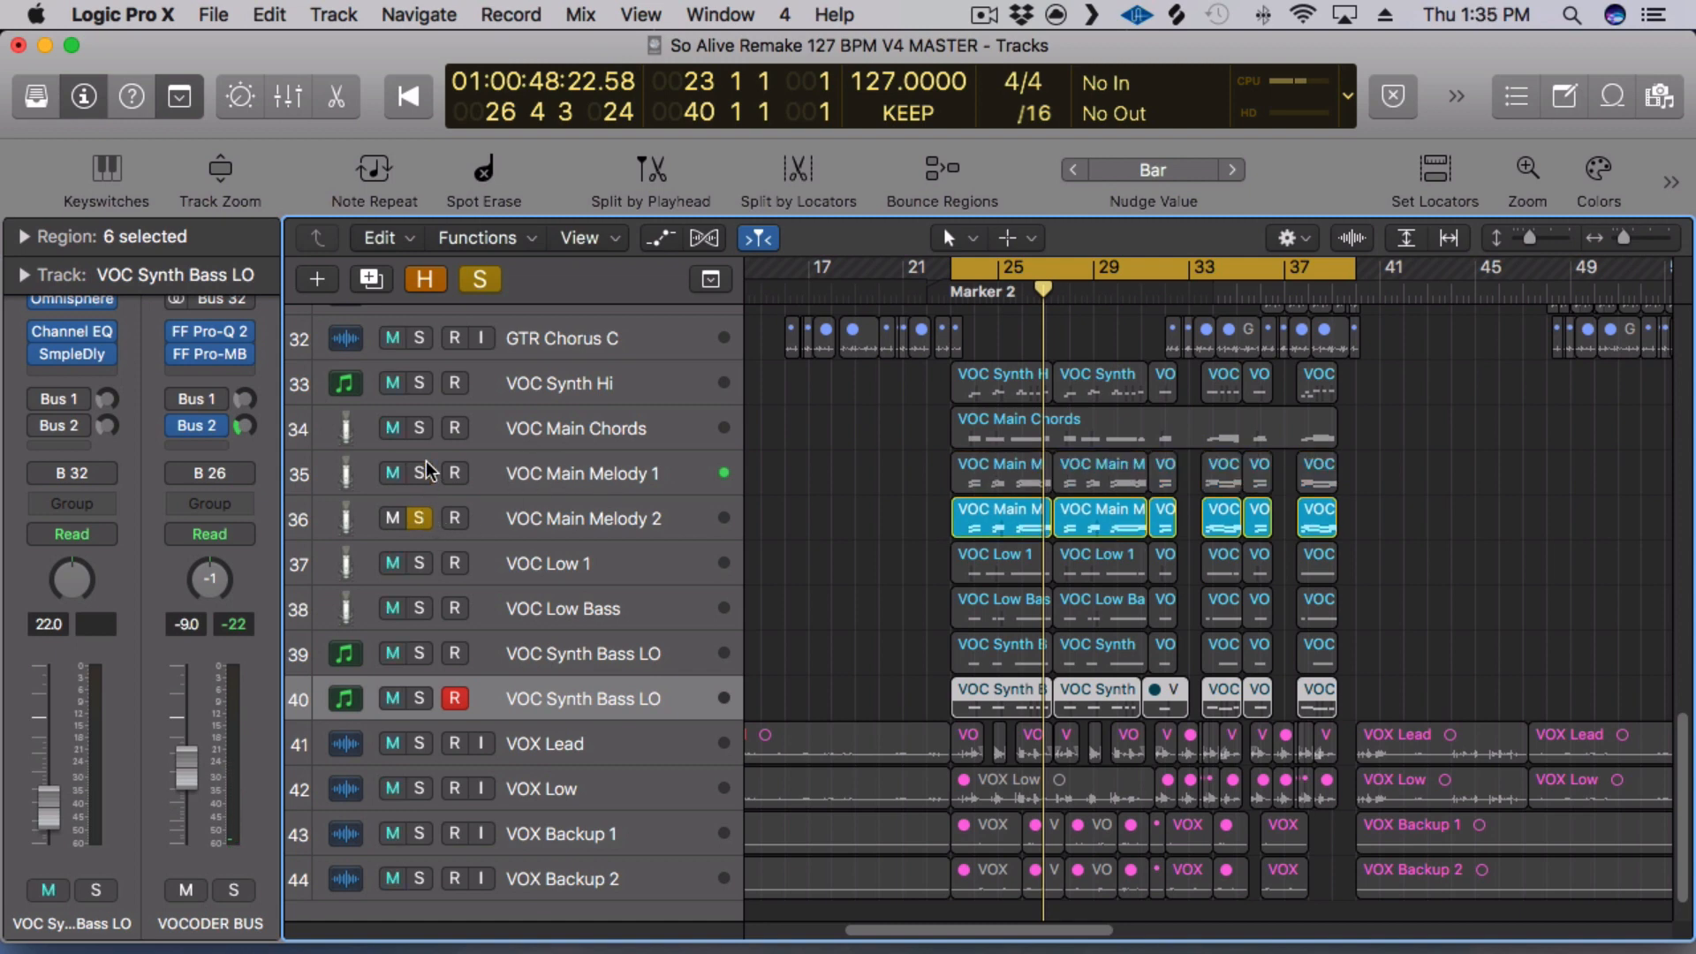
pyautogui.hotkey('shift', 'space')
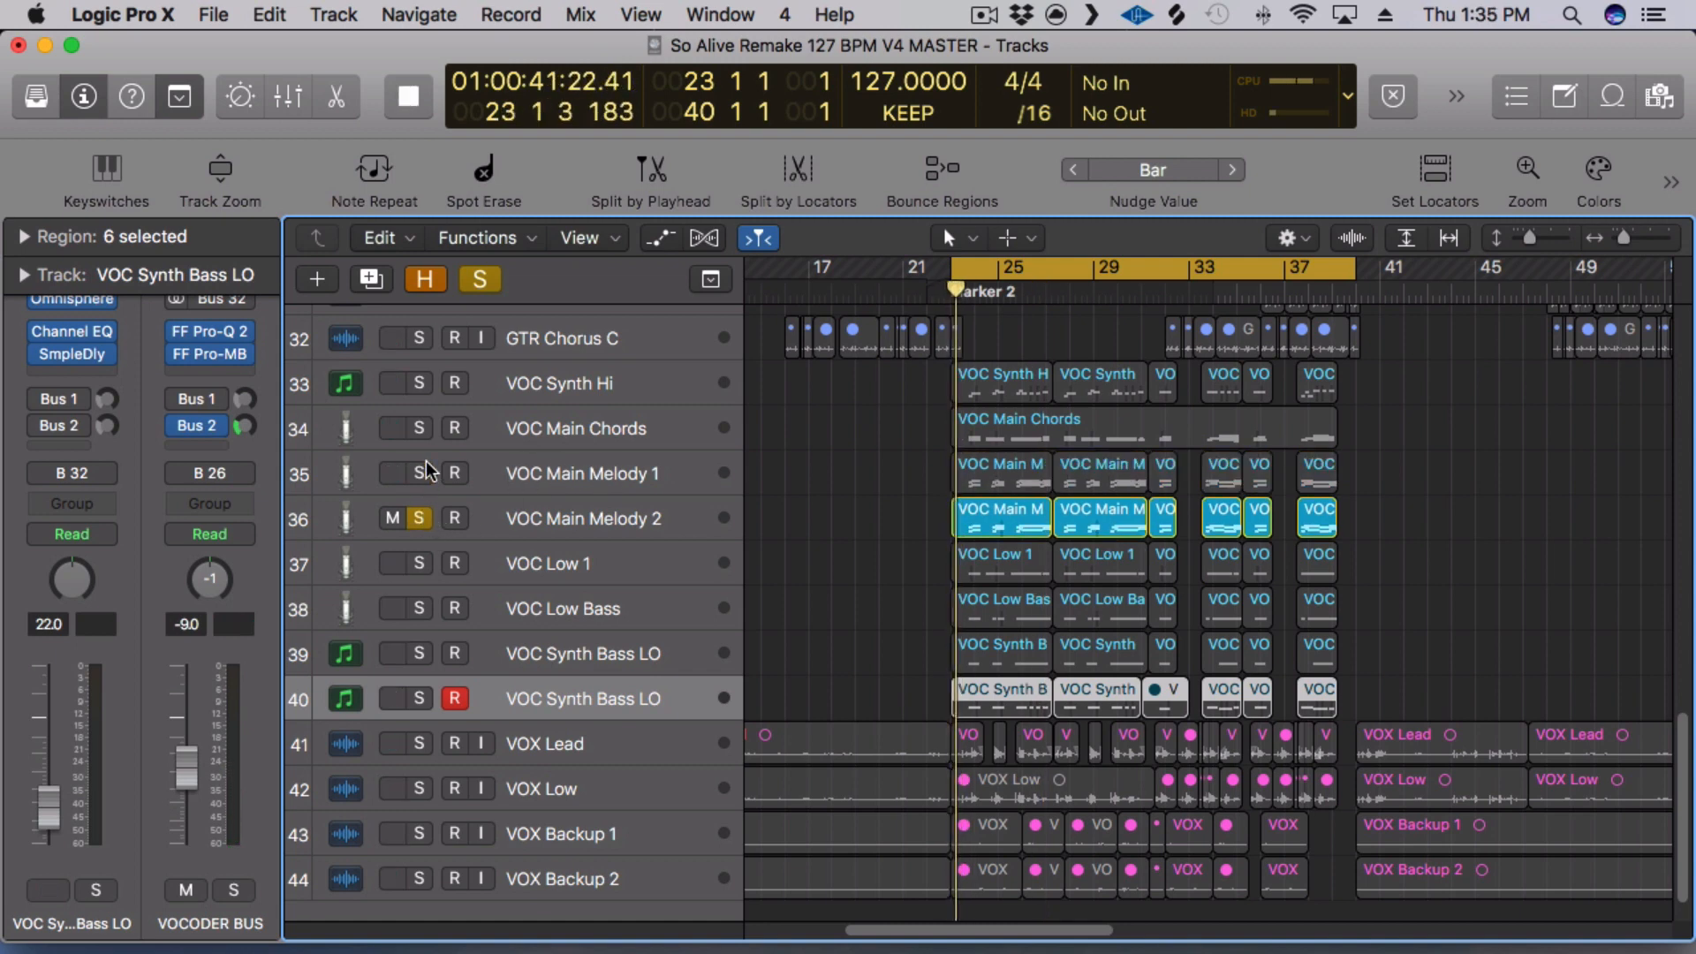
# Audition VOC Main Melody 2 with VOX Lead soloed alongside it, remove the VOX Lead solo, and stop playback.
pyautogui.click(420, 744)
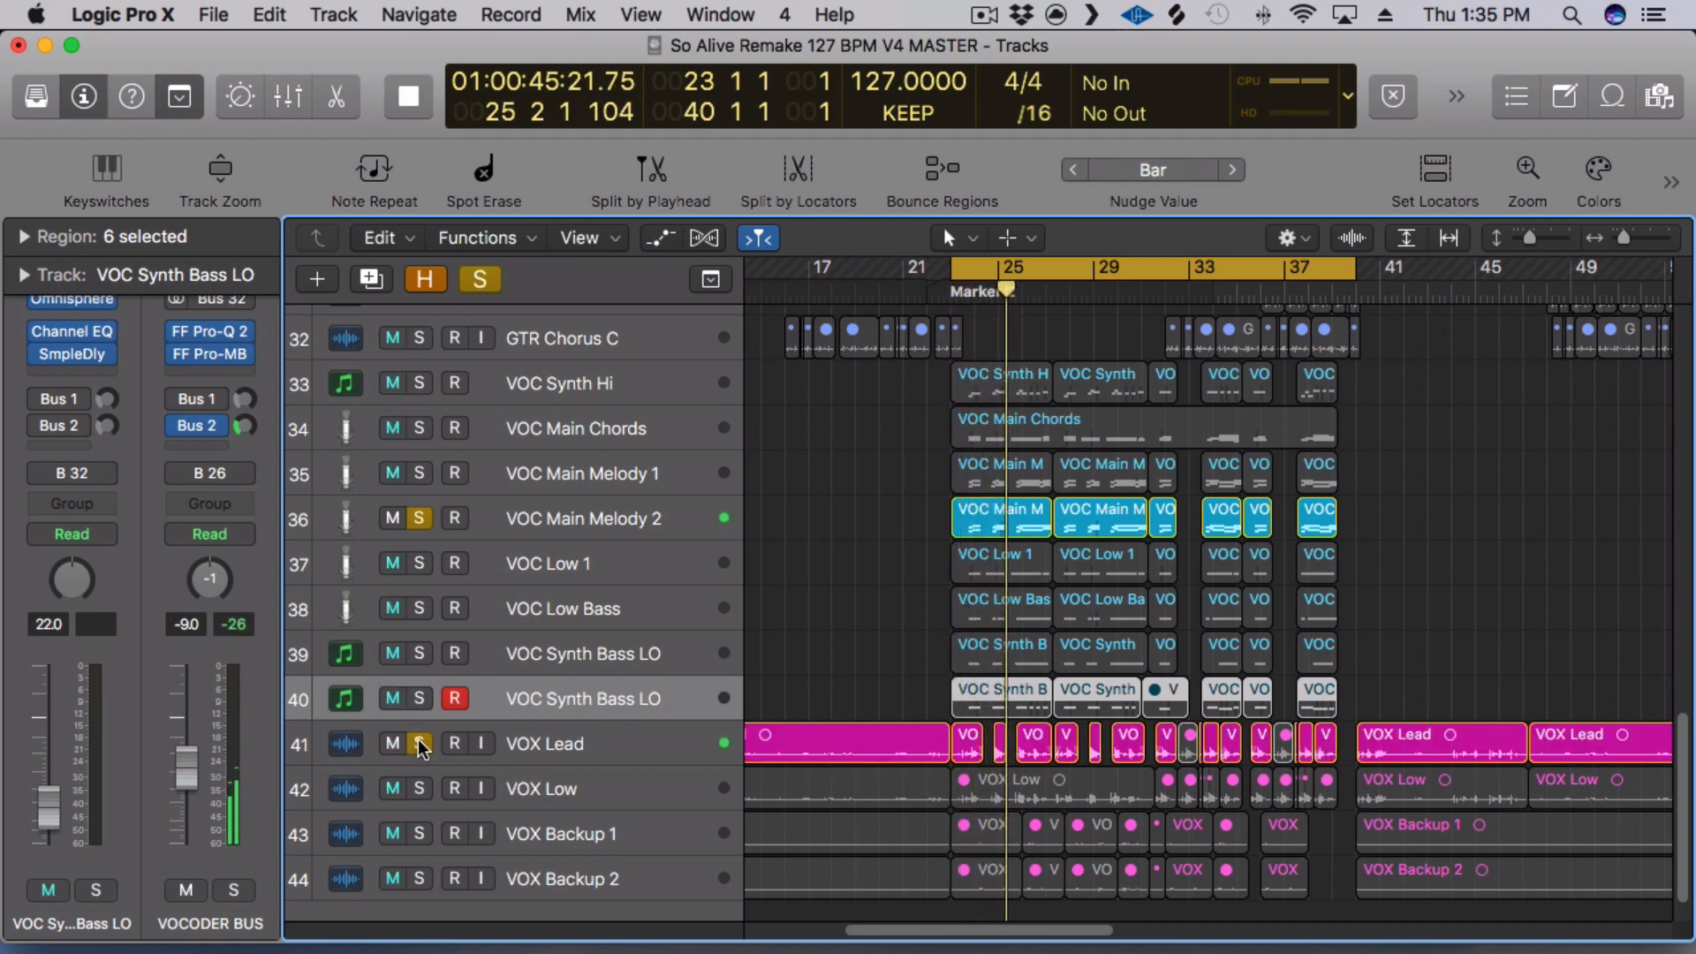
pyautogui.click(420, 743)
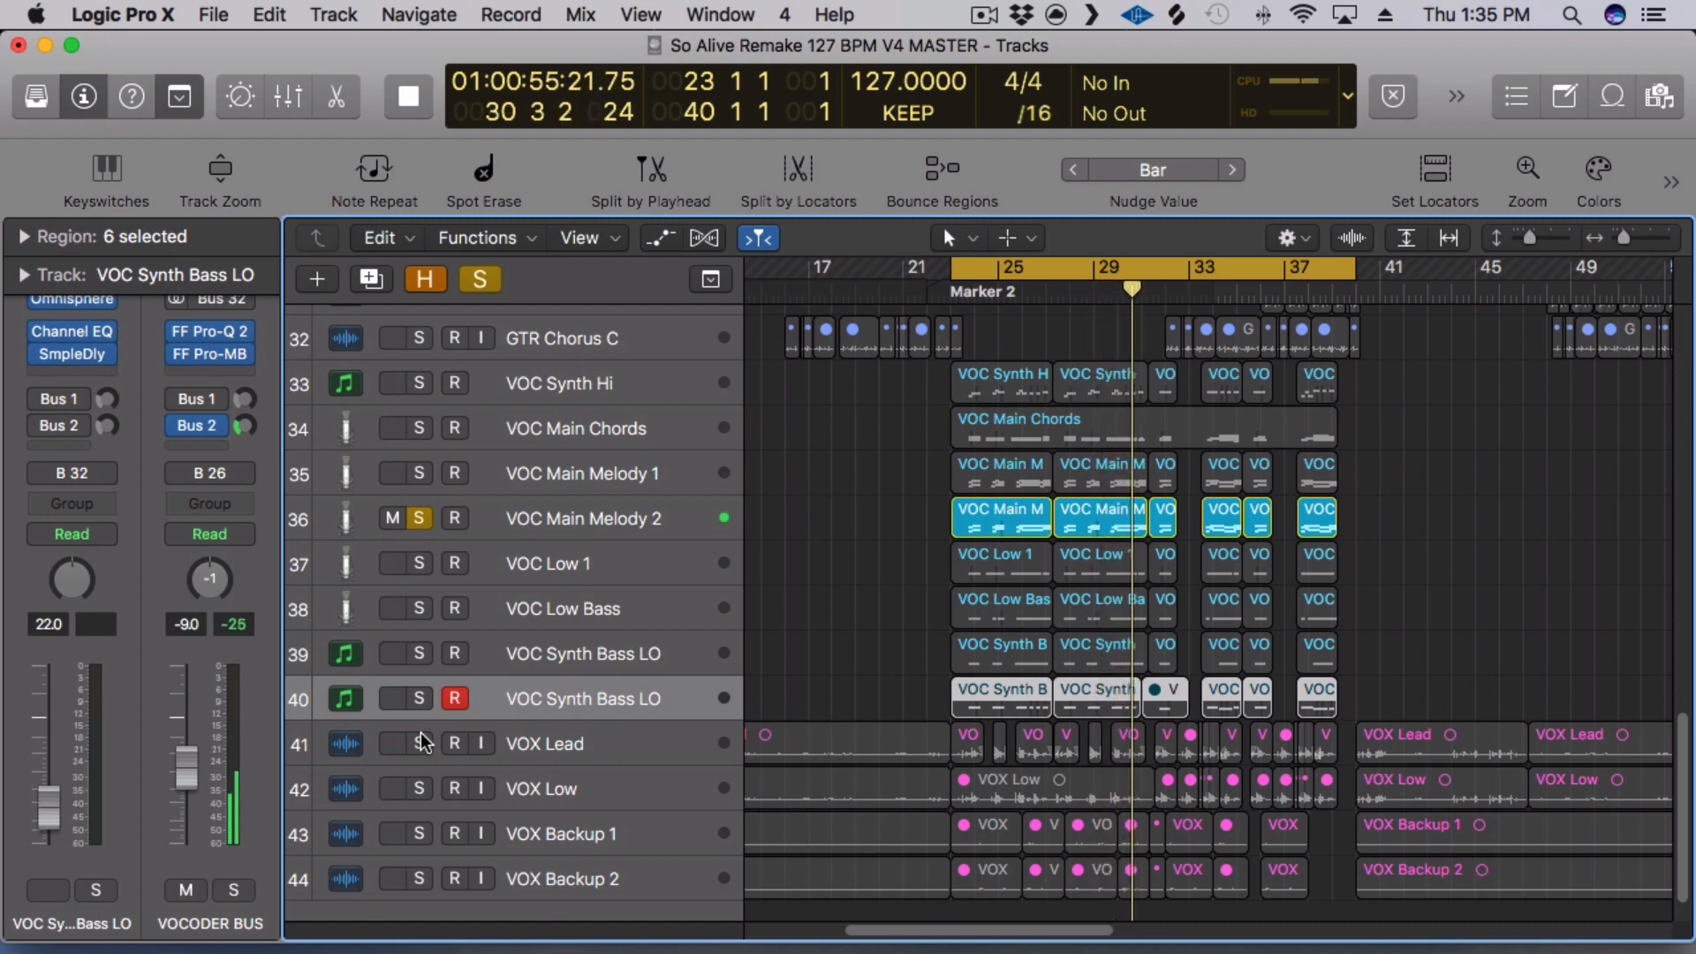
pyautogui.press('space')
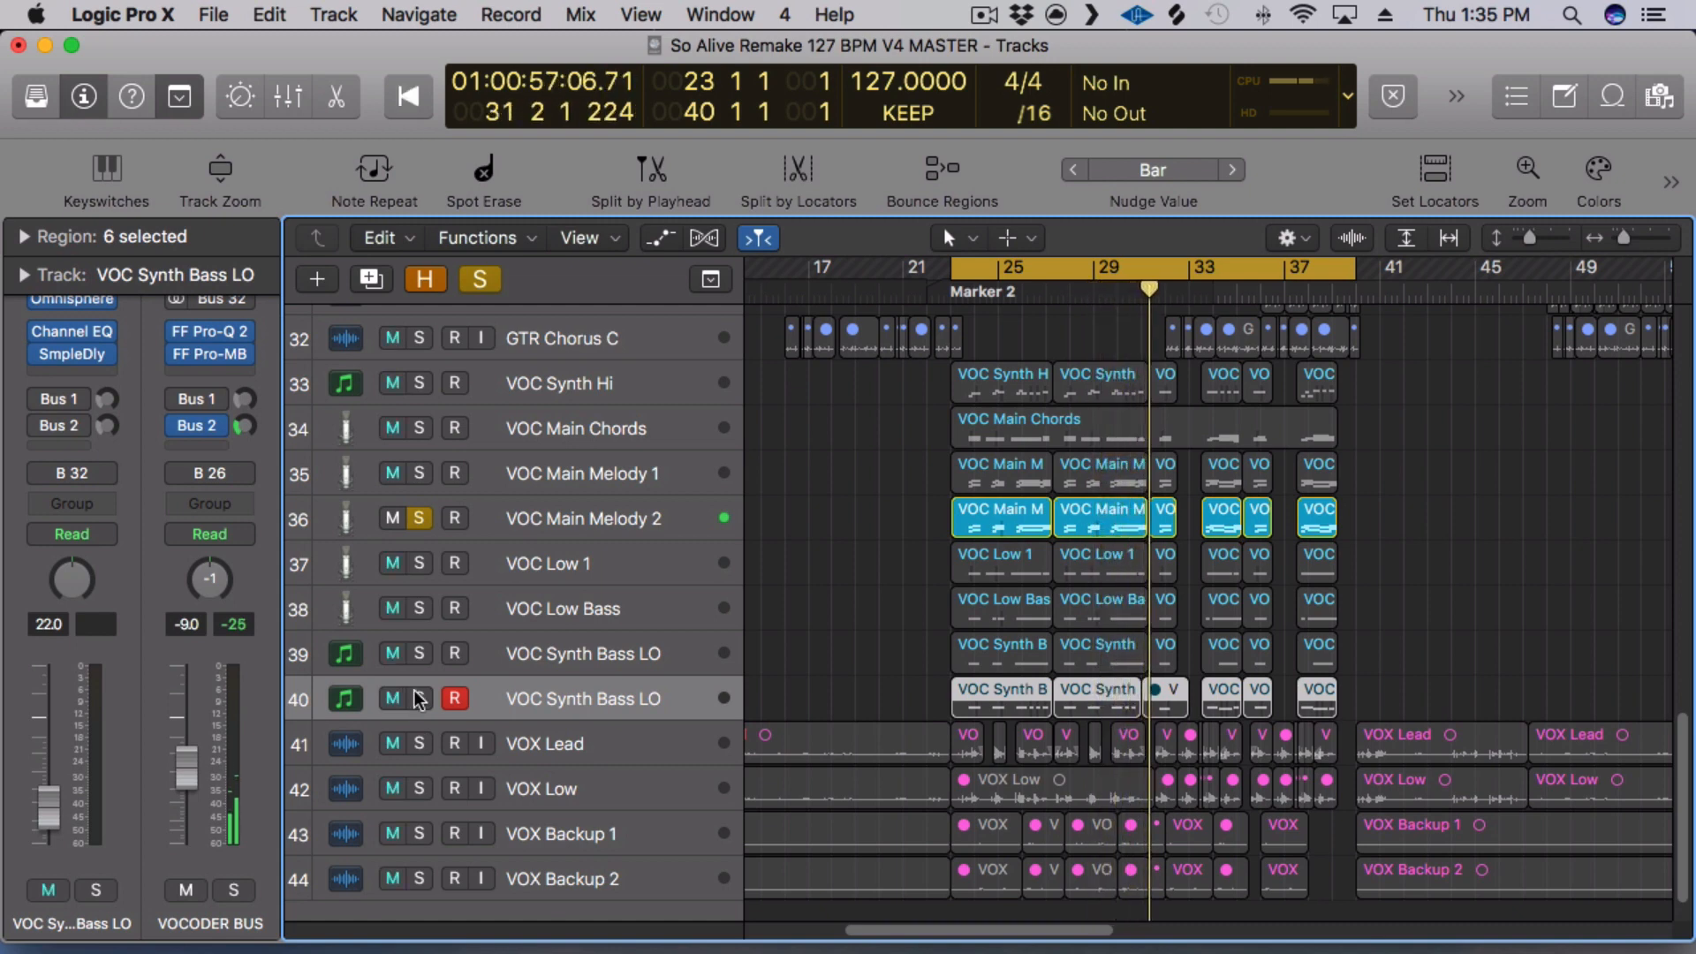
# Solo the VOC Synth Bass LO track 40 and VOC Synth Hi alongside VOC Main Melody 2, and select VOC Synth Hi.
pyautogui.click(420, 699)
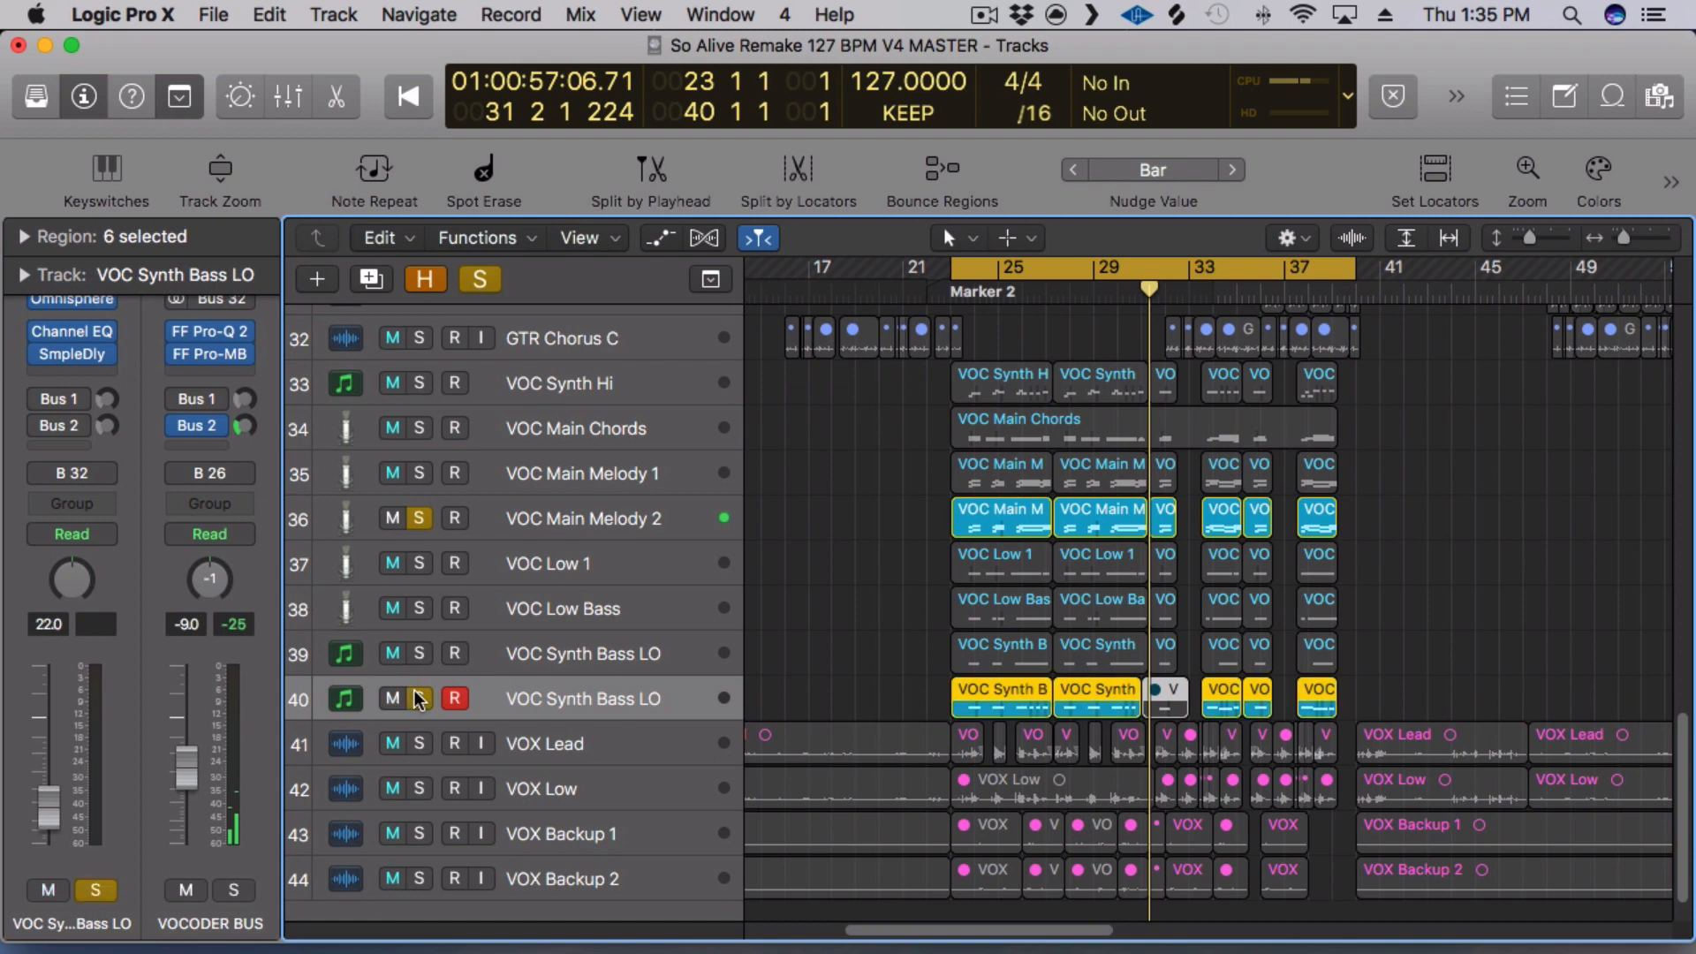
pyautogui.click(420, 385)
pyautogui.click(588, 385)
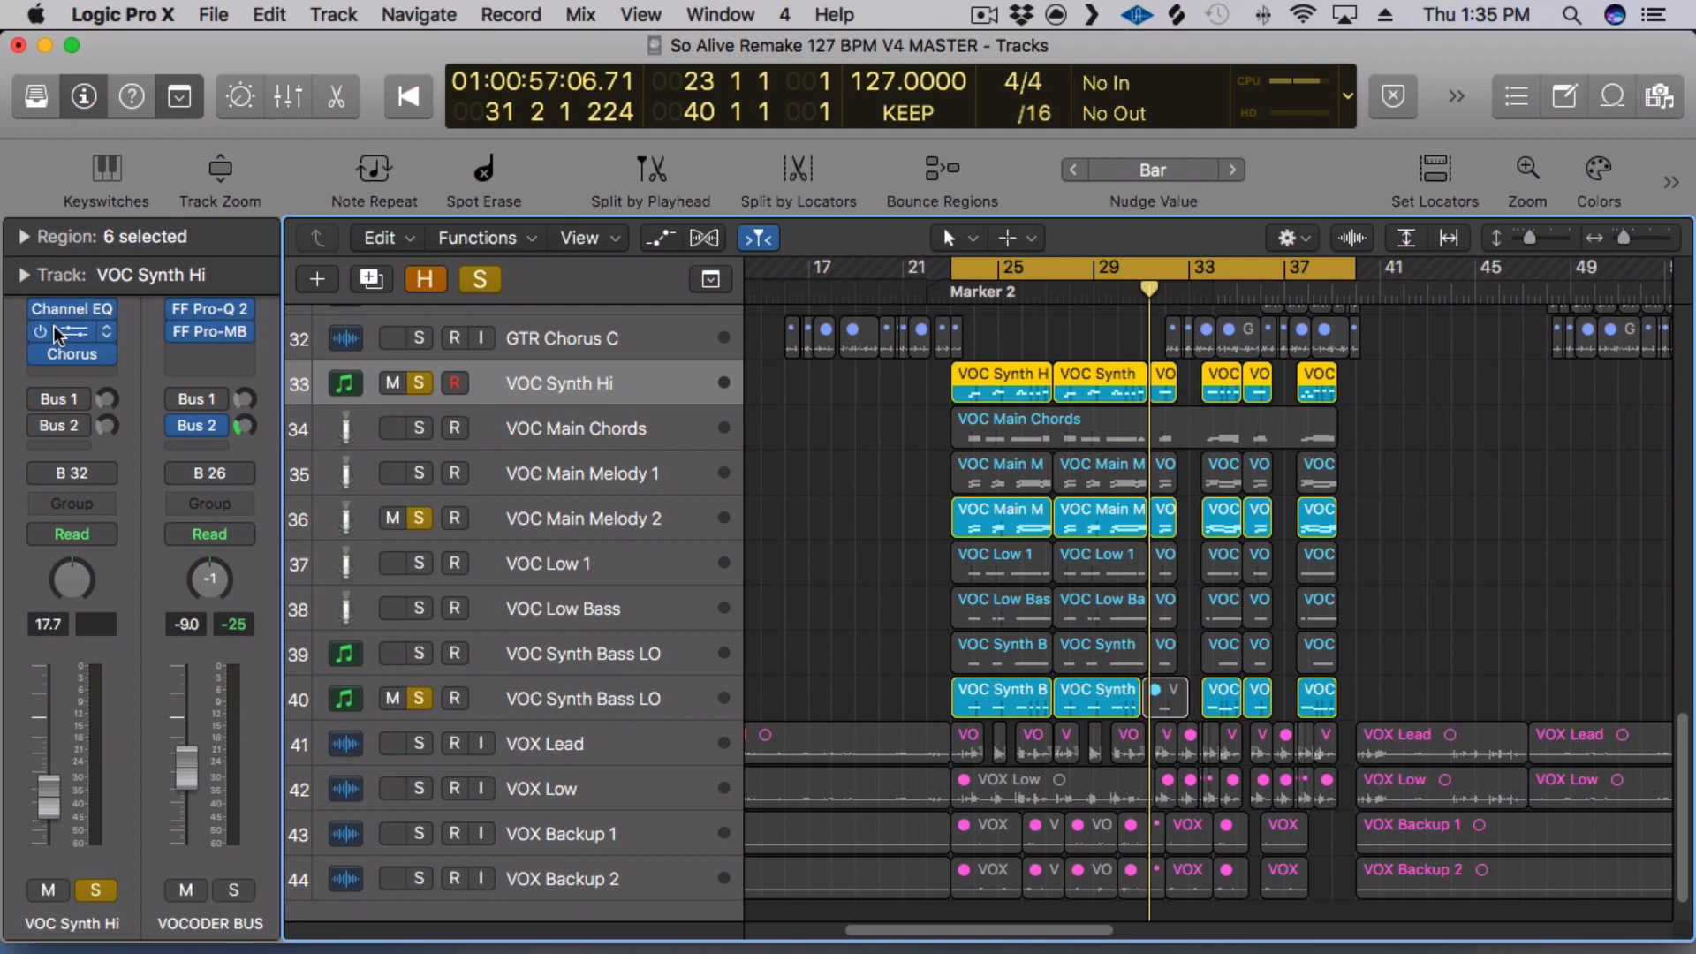
# Show the mixer, look at the Omnisphere instrument on VOC Synth Hi, and close its window.
pyautogui.click(288, 95)
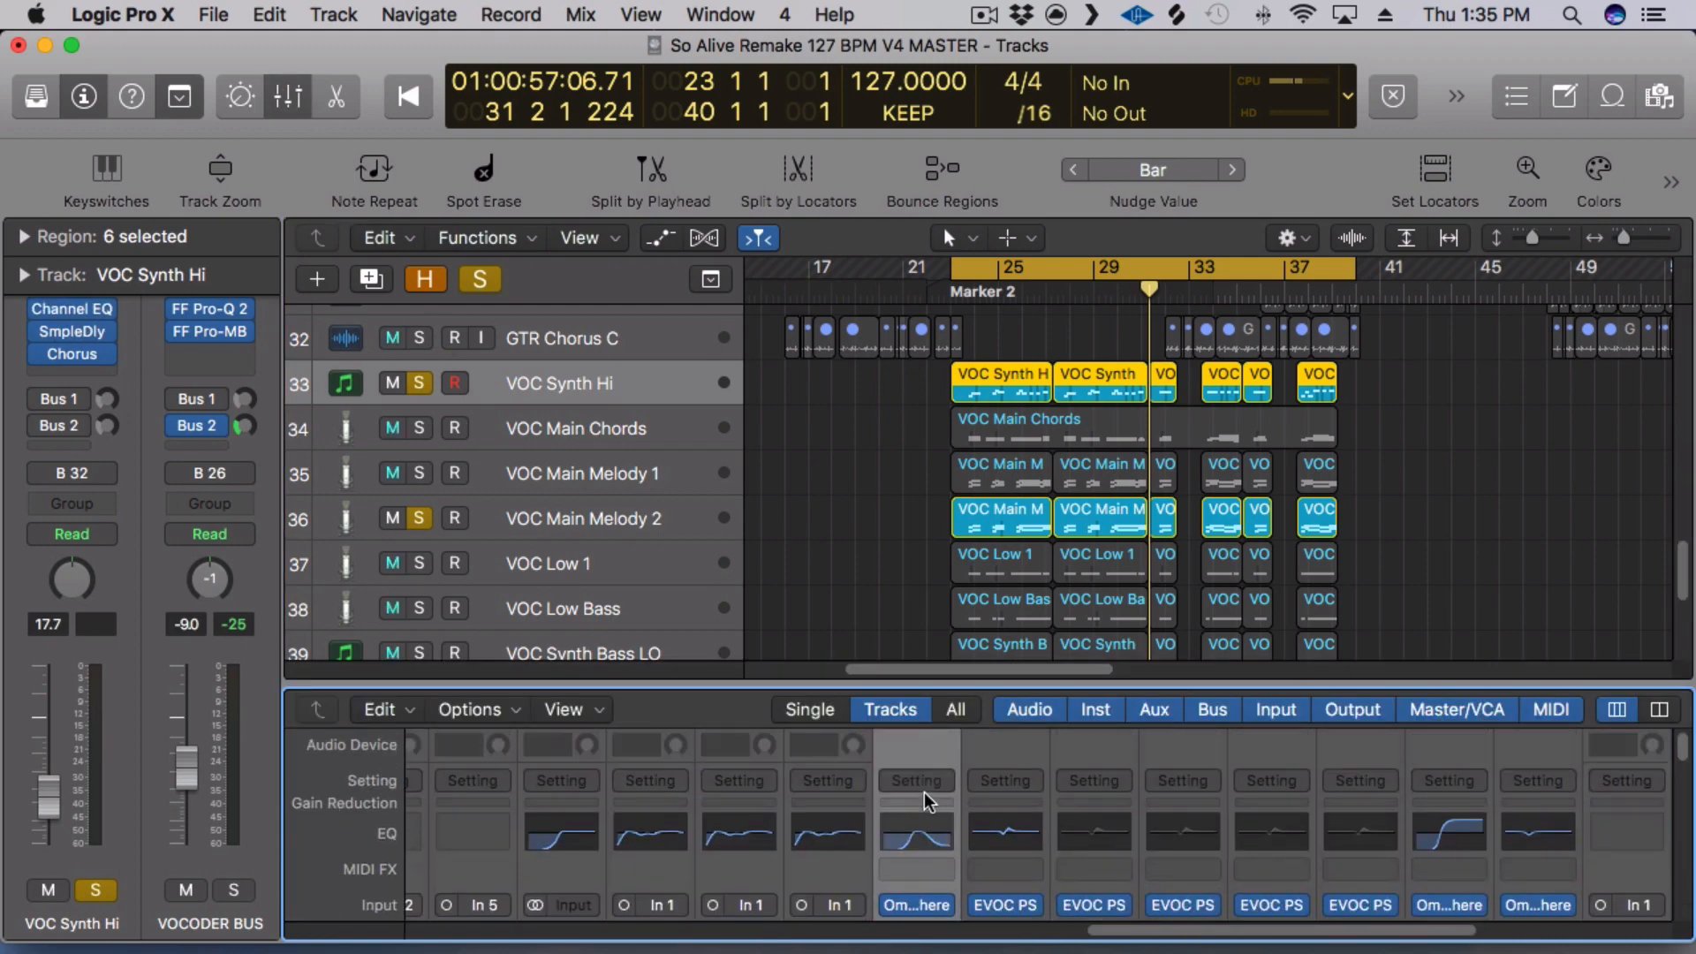
pyautogui.scroll(-3, 924, 791)
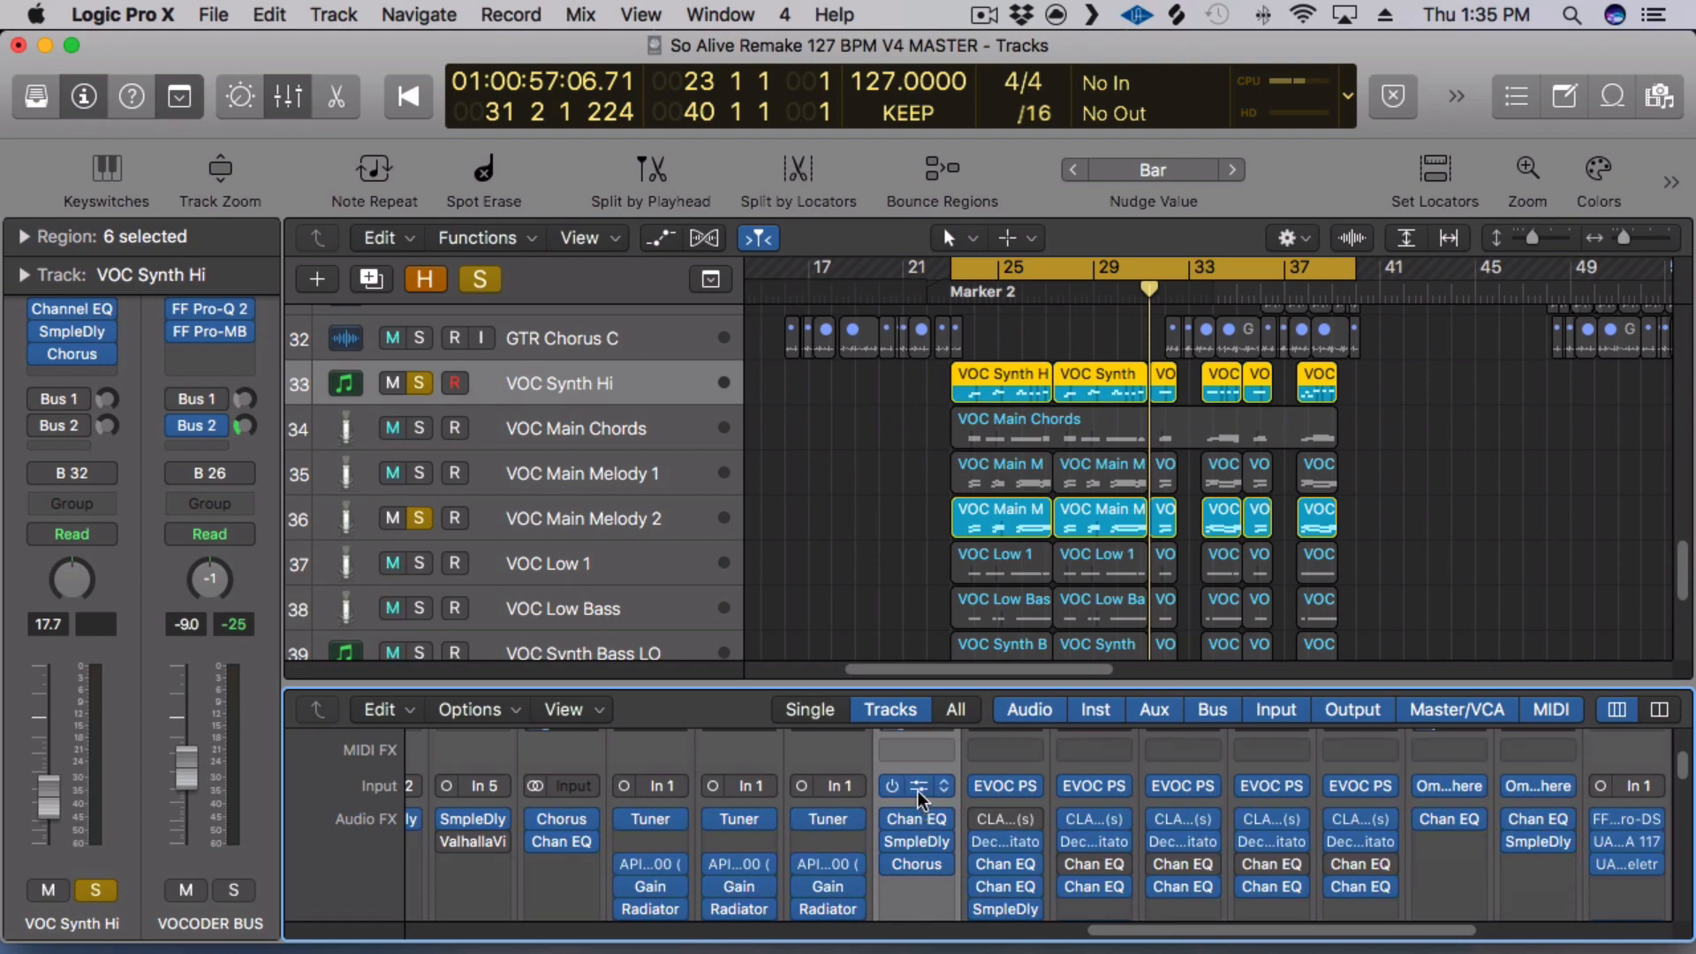
pyautogui.click(919, 791)
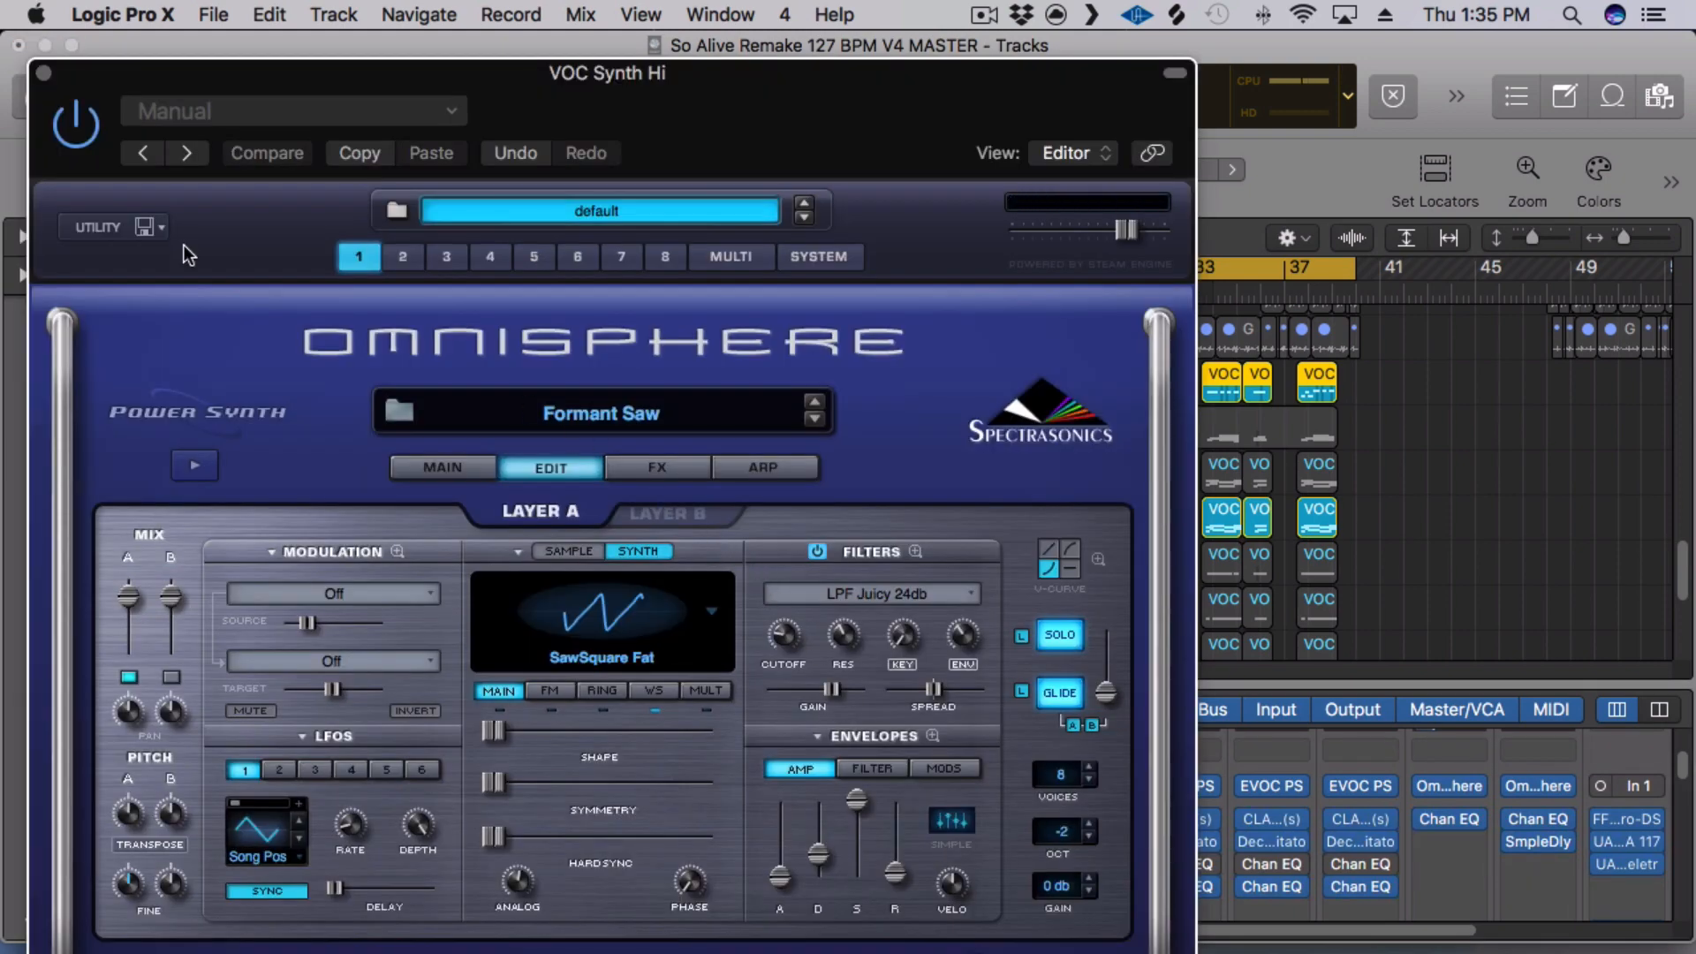
pyautogui.click(44, 76)
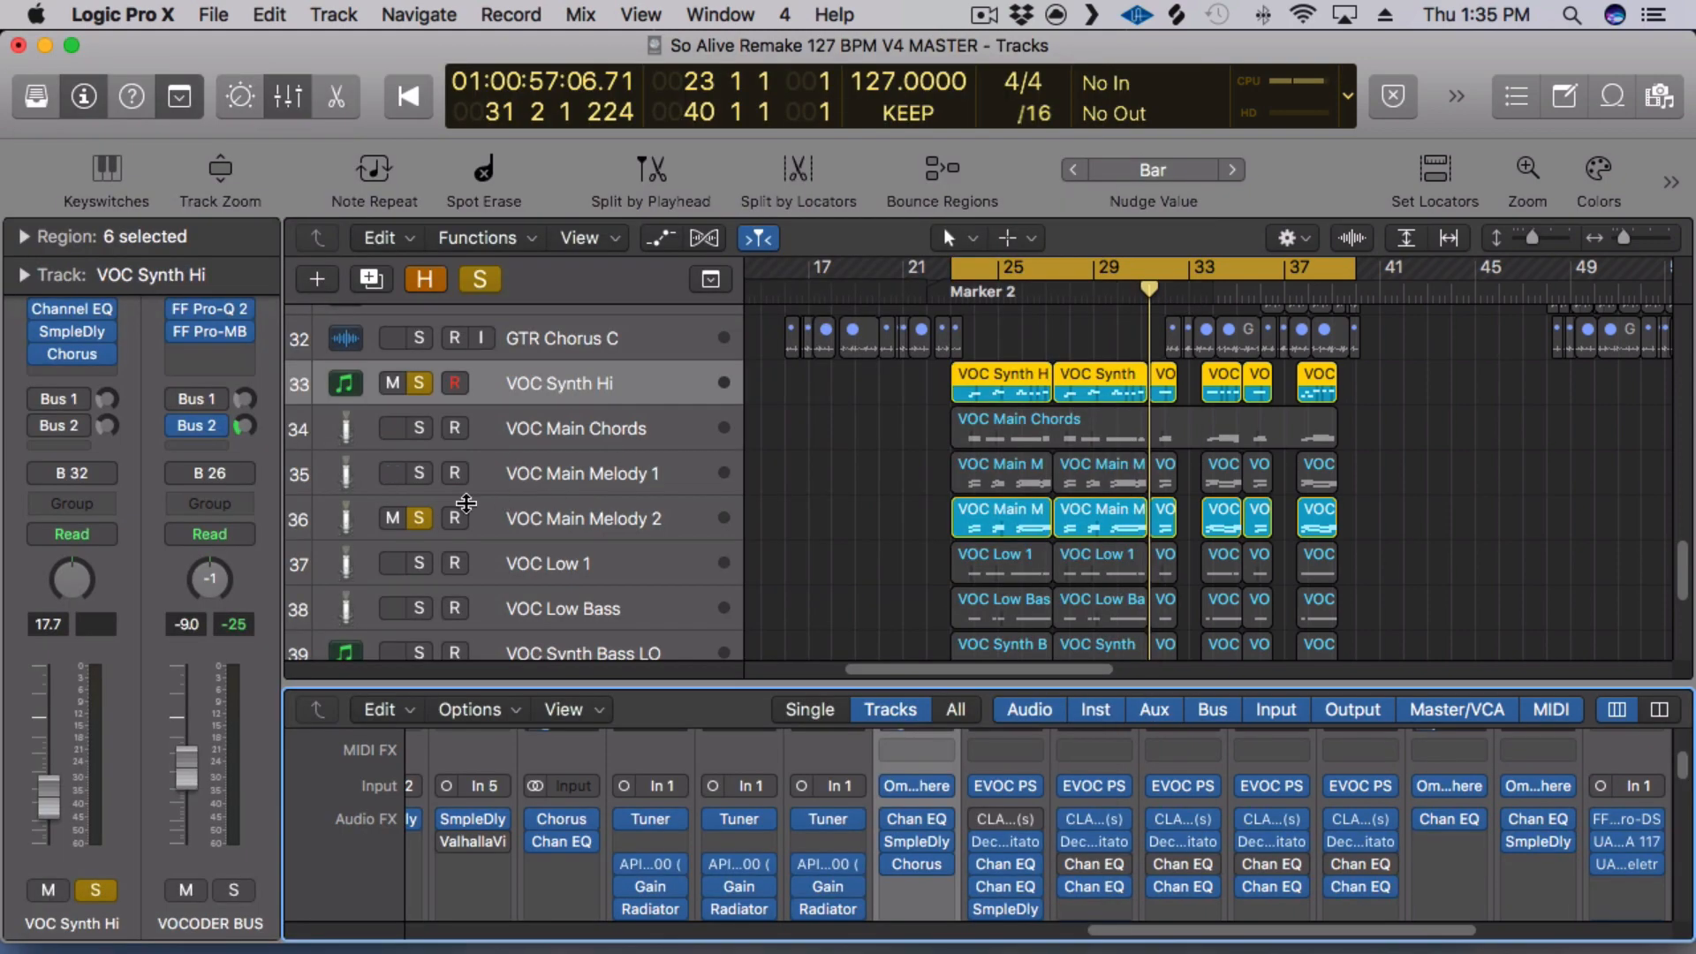
# Play the cycle range with only VOC Synth Hi soloed, removing the solos from VOC Main Melody 2 and VOC Synth Bass LO, and stop playback.
pyautogui.press('space')
pyautogui.click(418, 519)
pyautogui.scroll(-3, 864, 475)
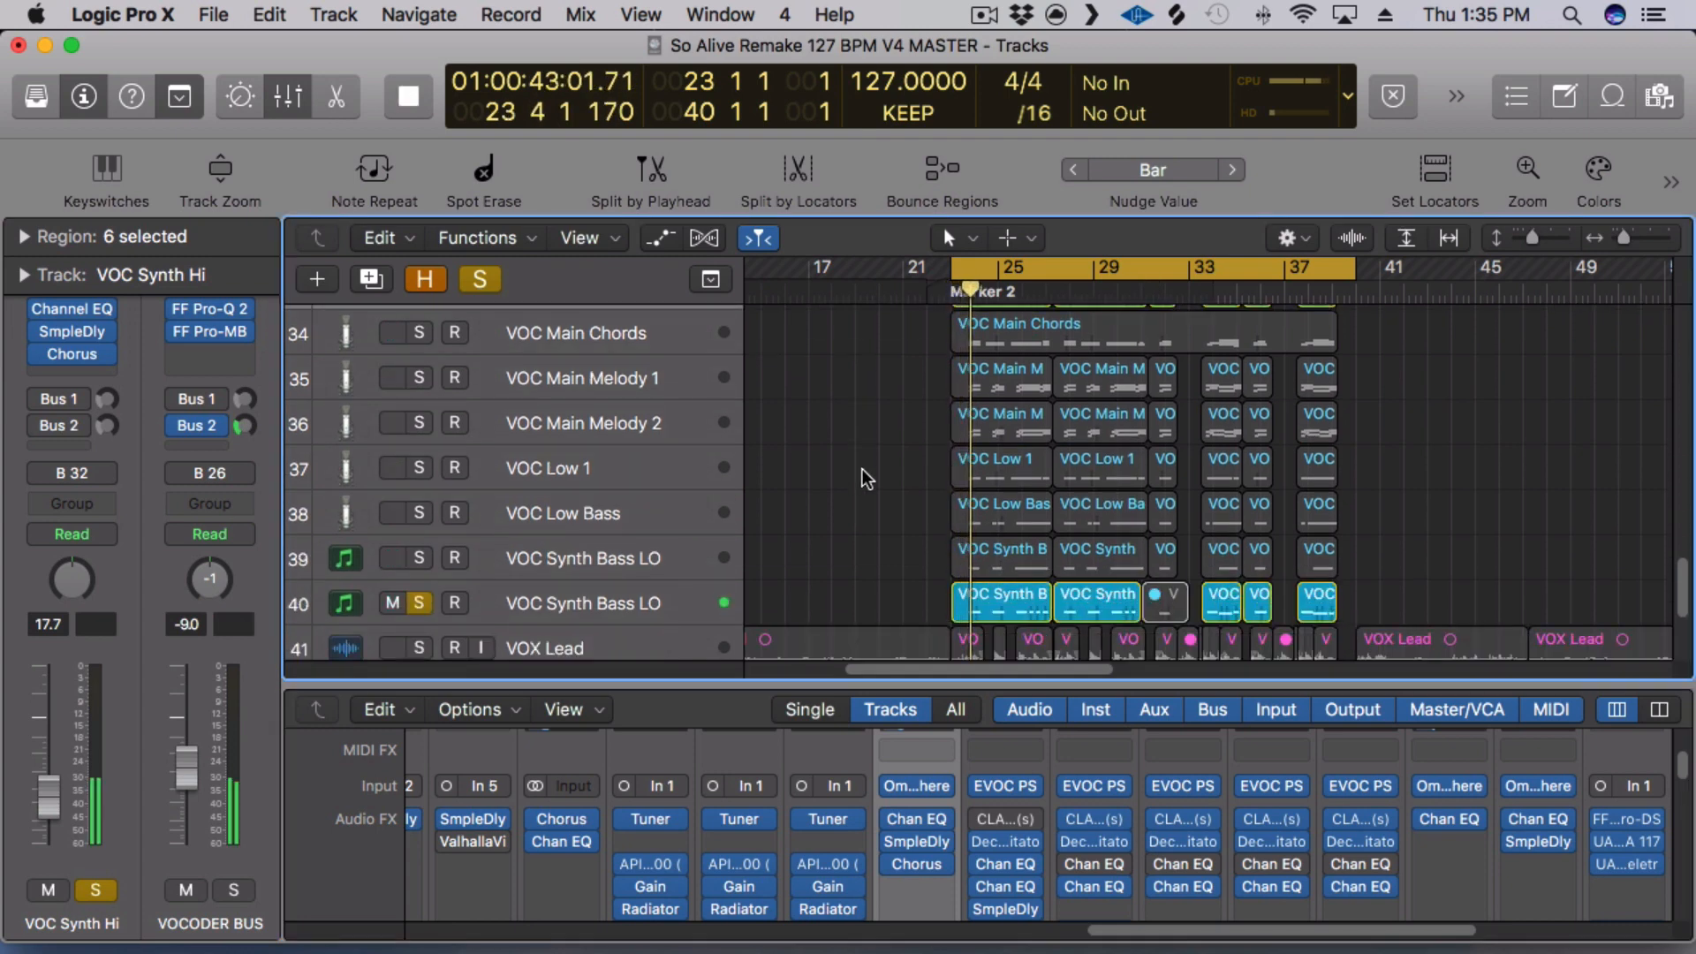
pyautogui.click(821, 470)
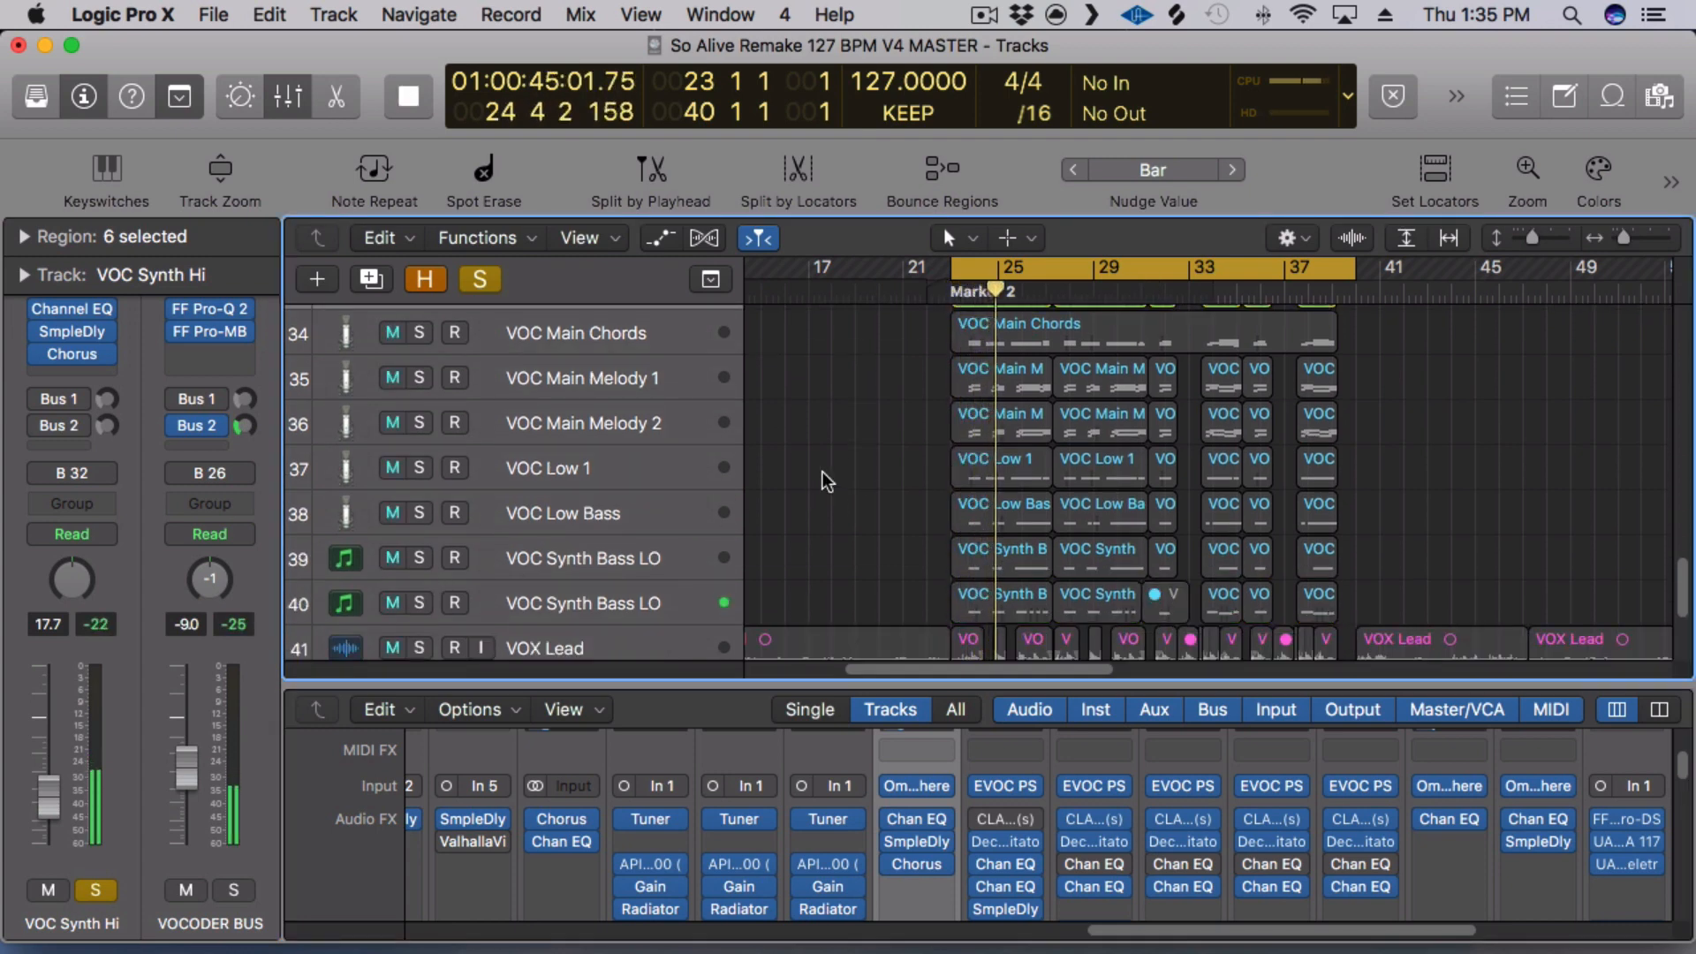
pyautogui.scroll(-1, 821, 470)
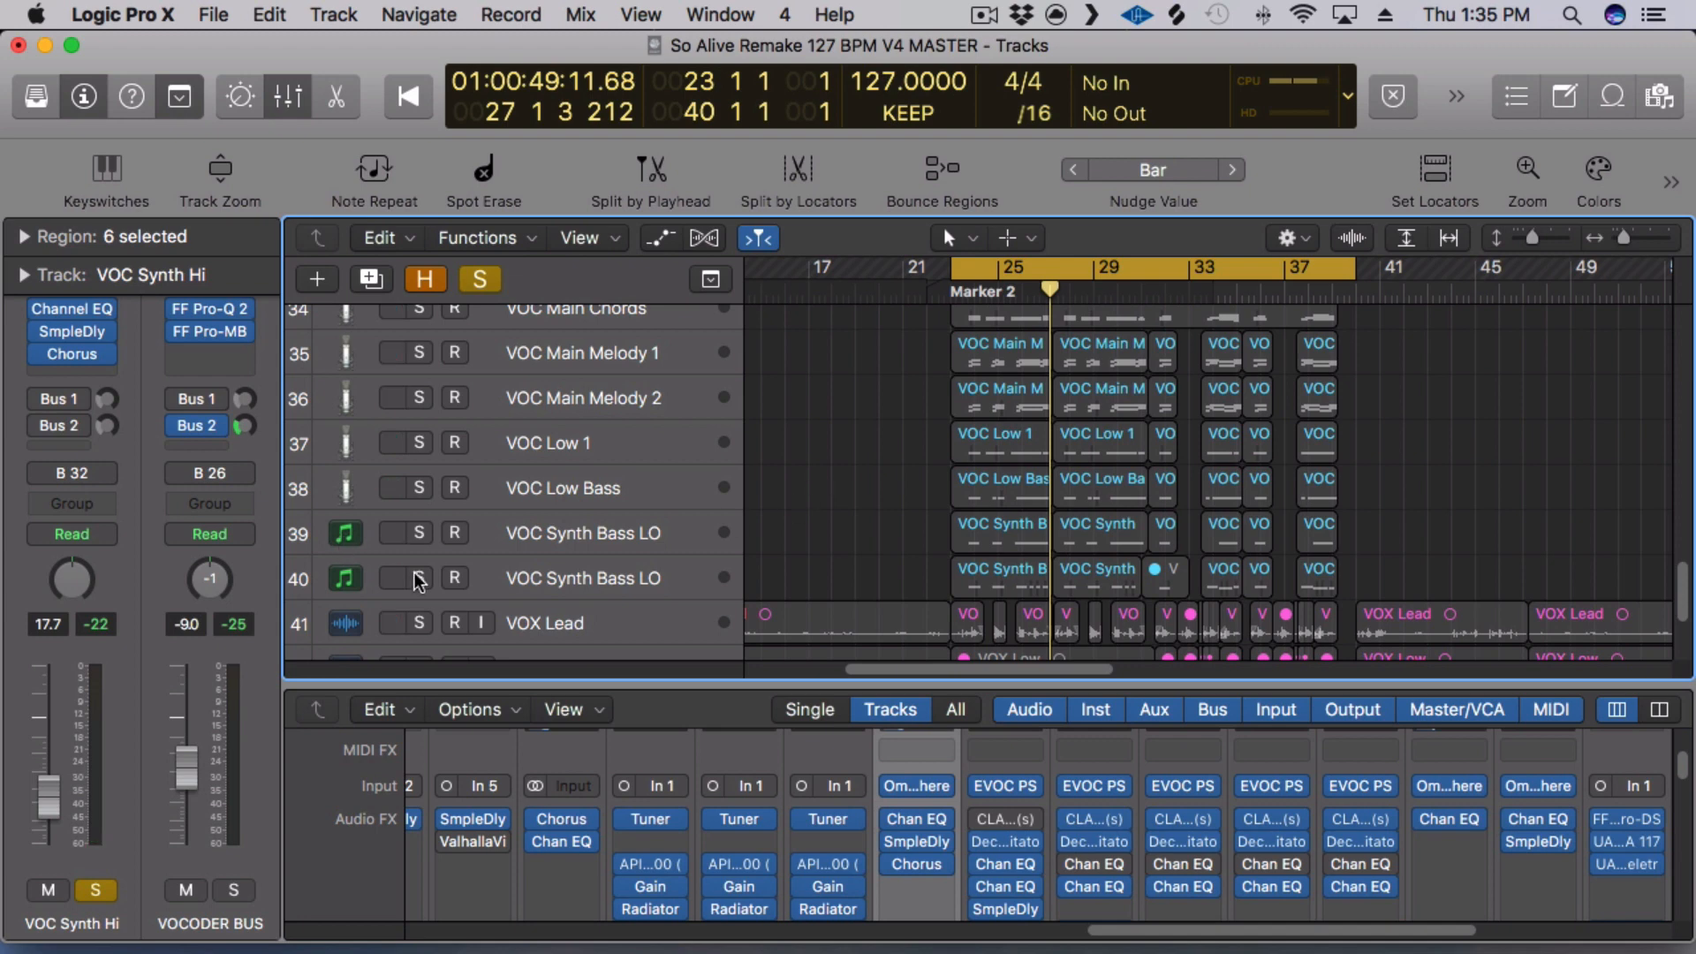
# Solo every vocoder track from VOC Main Chords through both VOC Synth Bass LO tracks alongside VOC Synth Hi, and audition them together.
pyautogui.scroll(3, 420, 581)
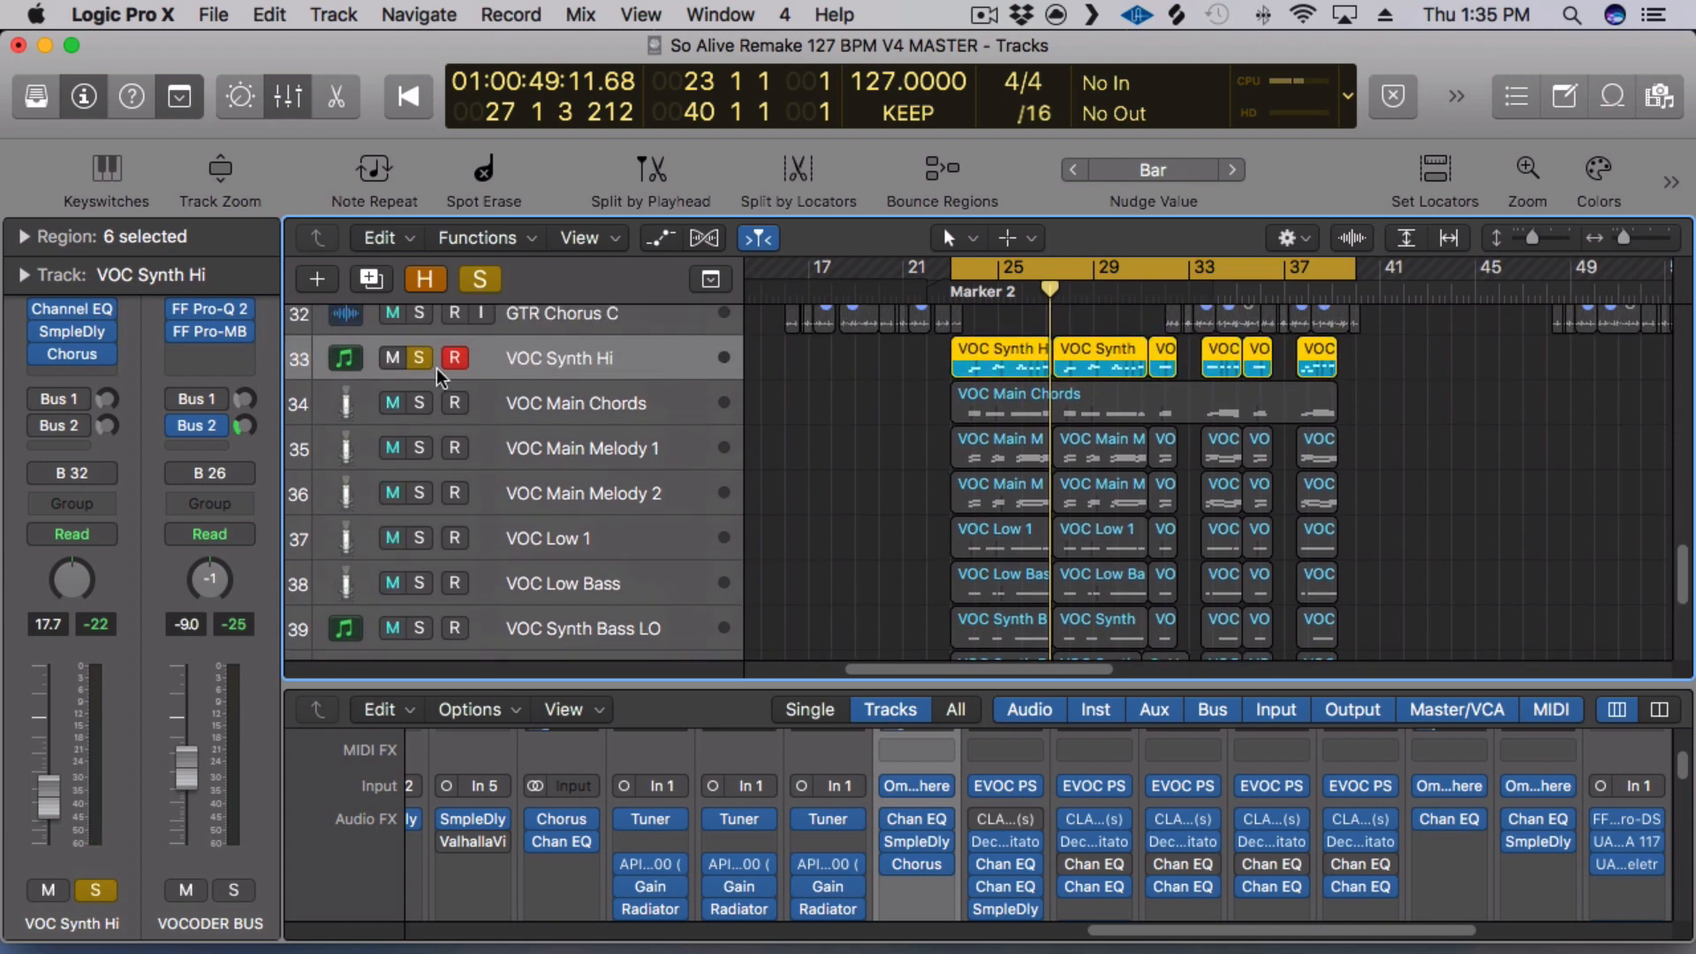
pyautogui.moveTo(419, 403); pyautogui.dragTo(419, 628)
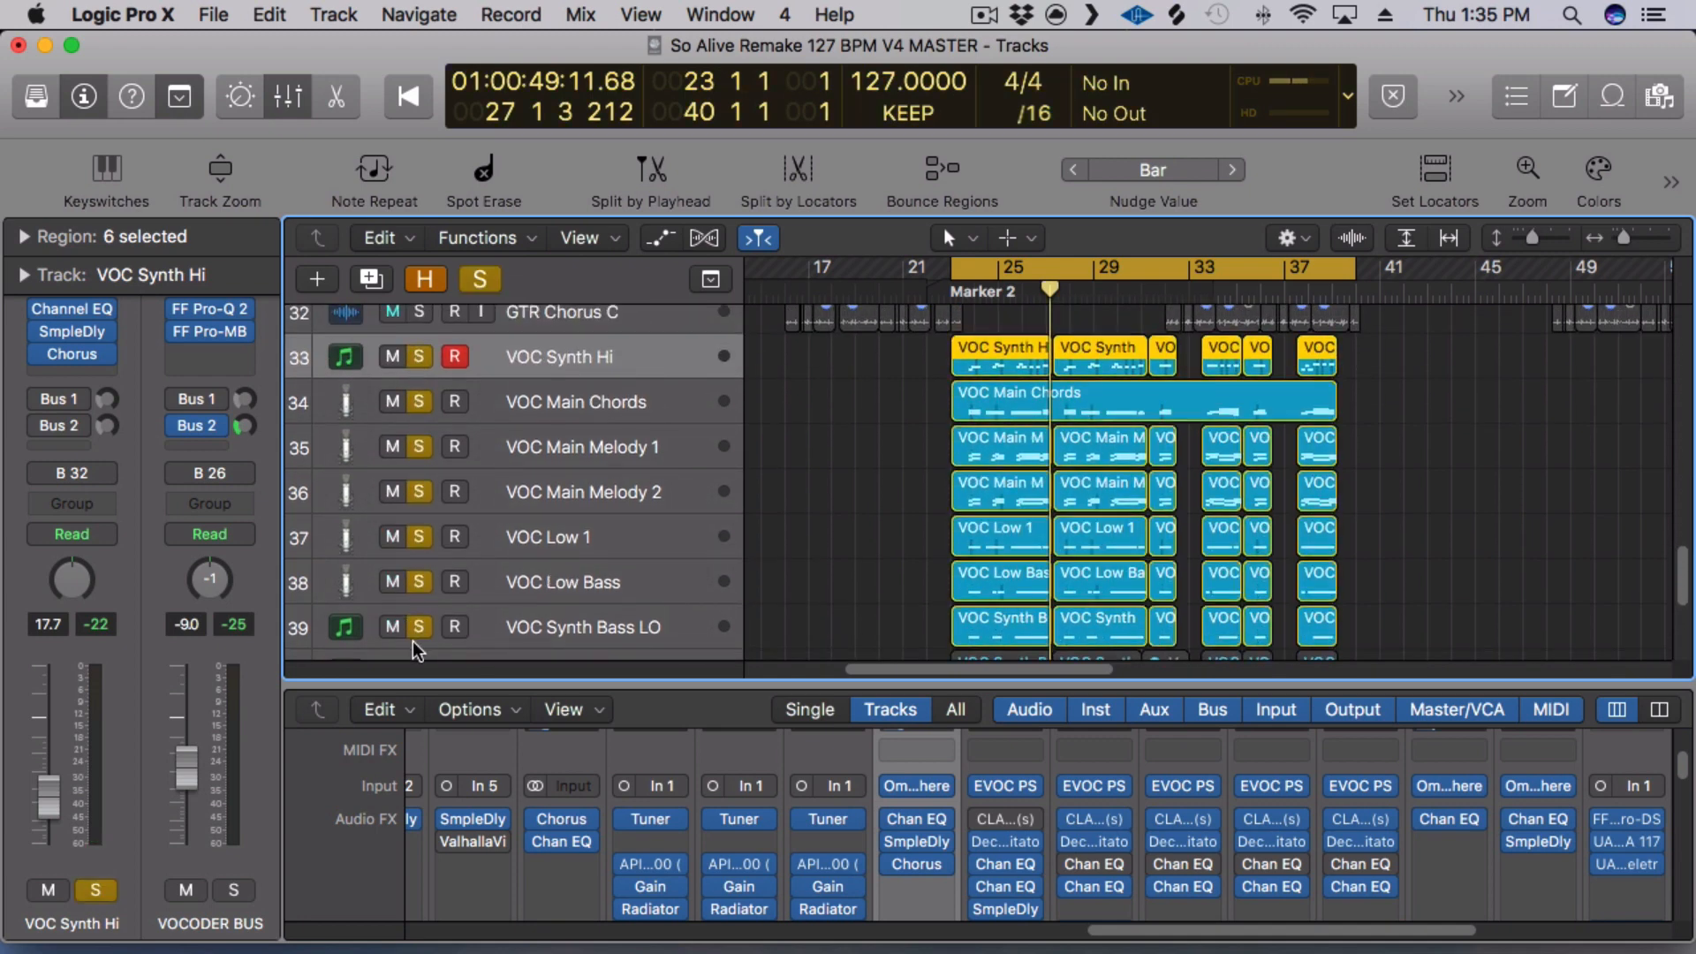
pyautogui.scroll(-3, 419, 652)
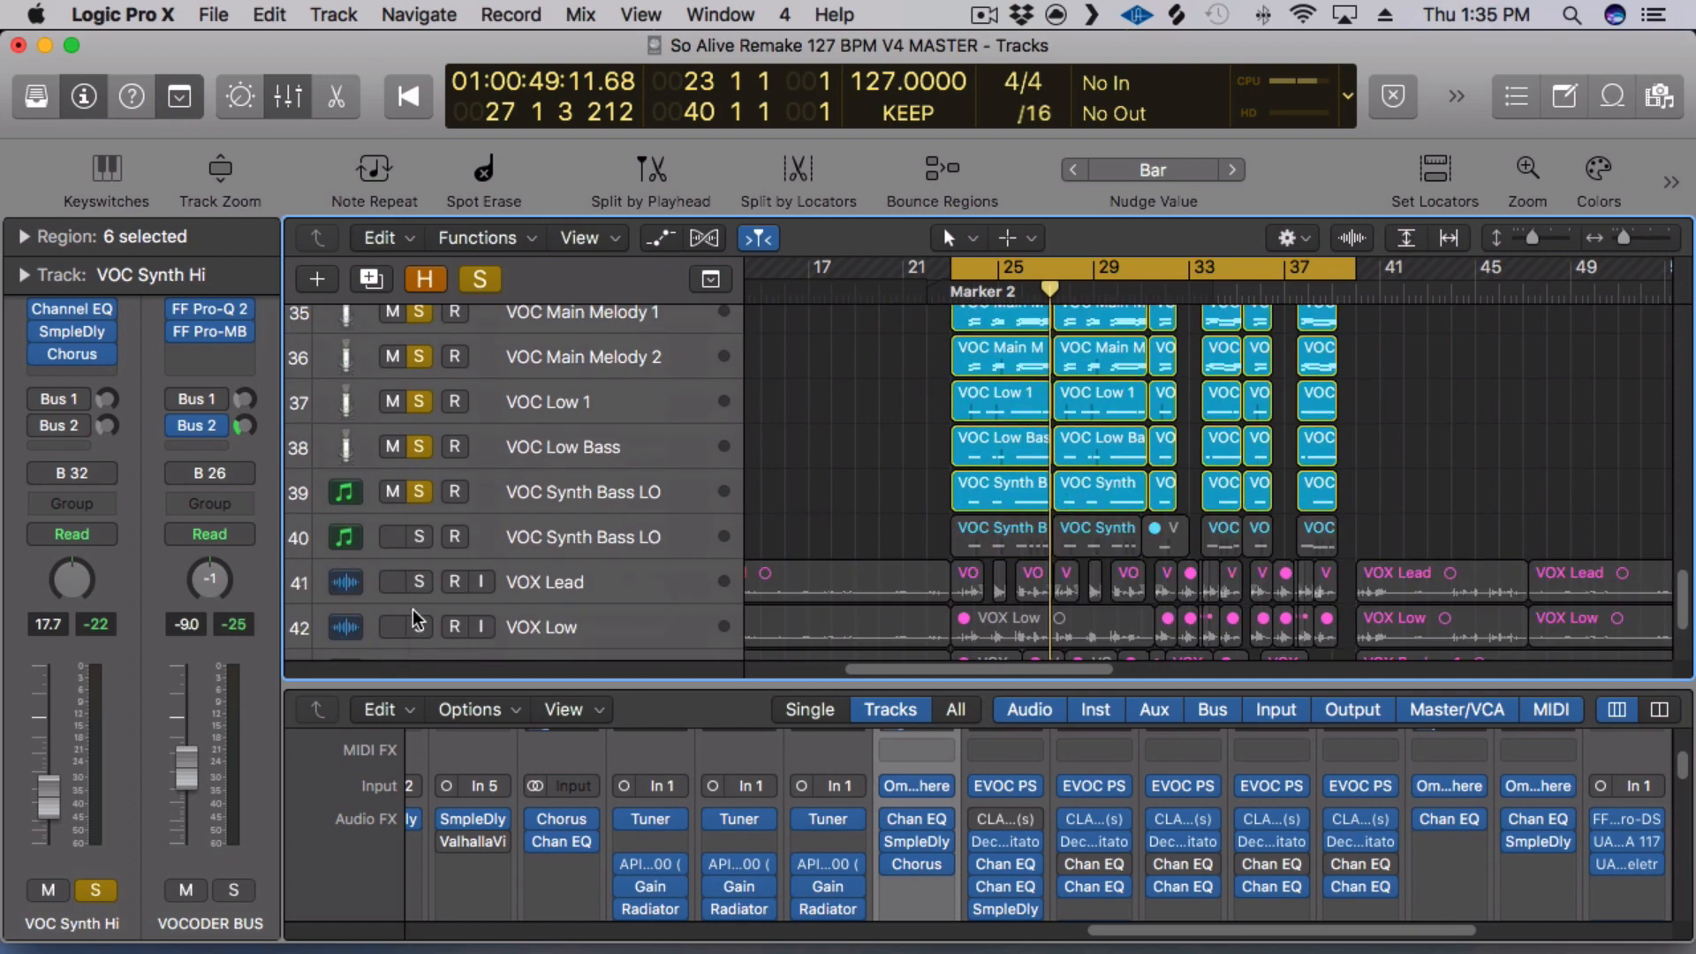
pyautogui.click(420, 537)
pyautogui.press('space')
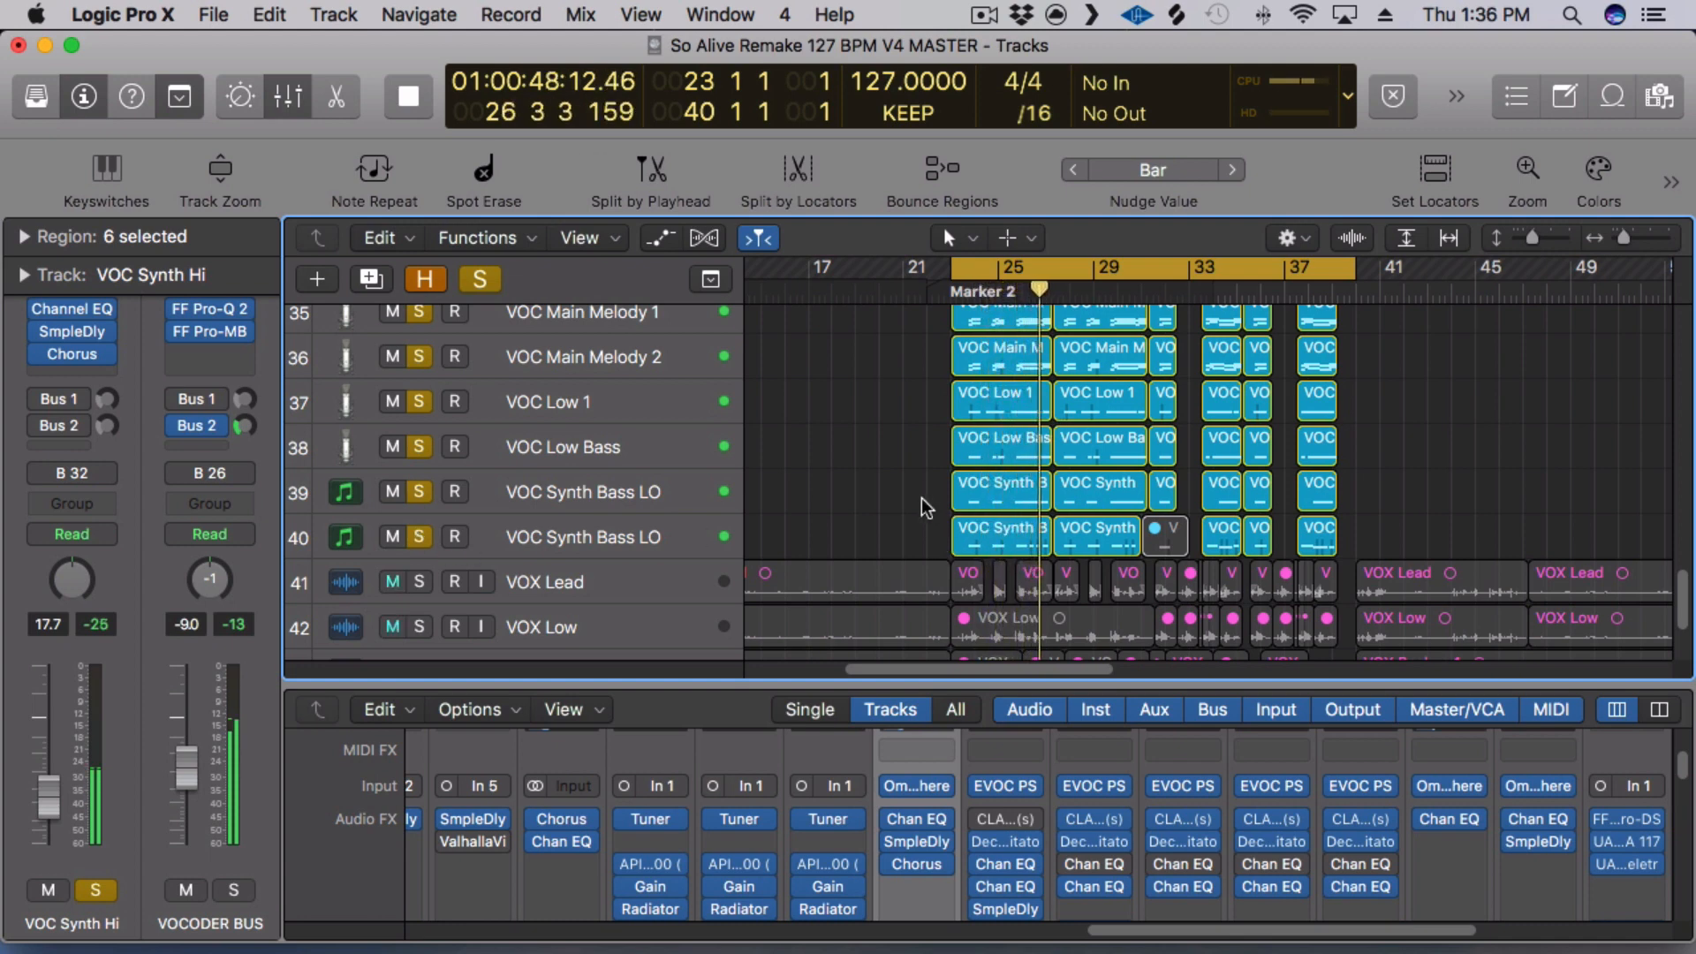
pyautogui.press('space')
# Select VOC Main Melody 1 and inspect its effect plug-ins, including the active Channel EQ, closing each window.
pyautogui.scroll(1, 907, 468)
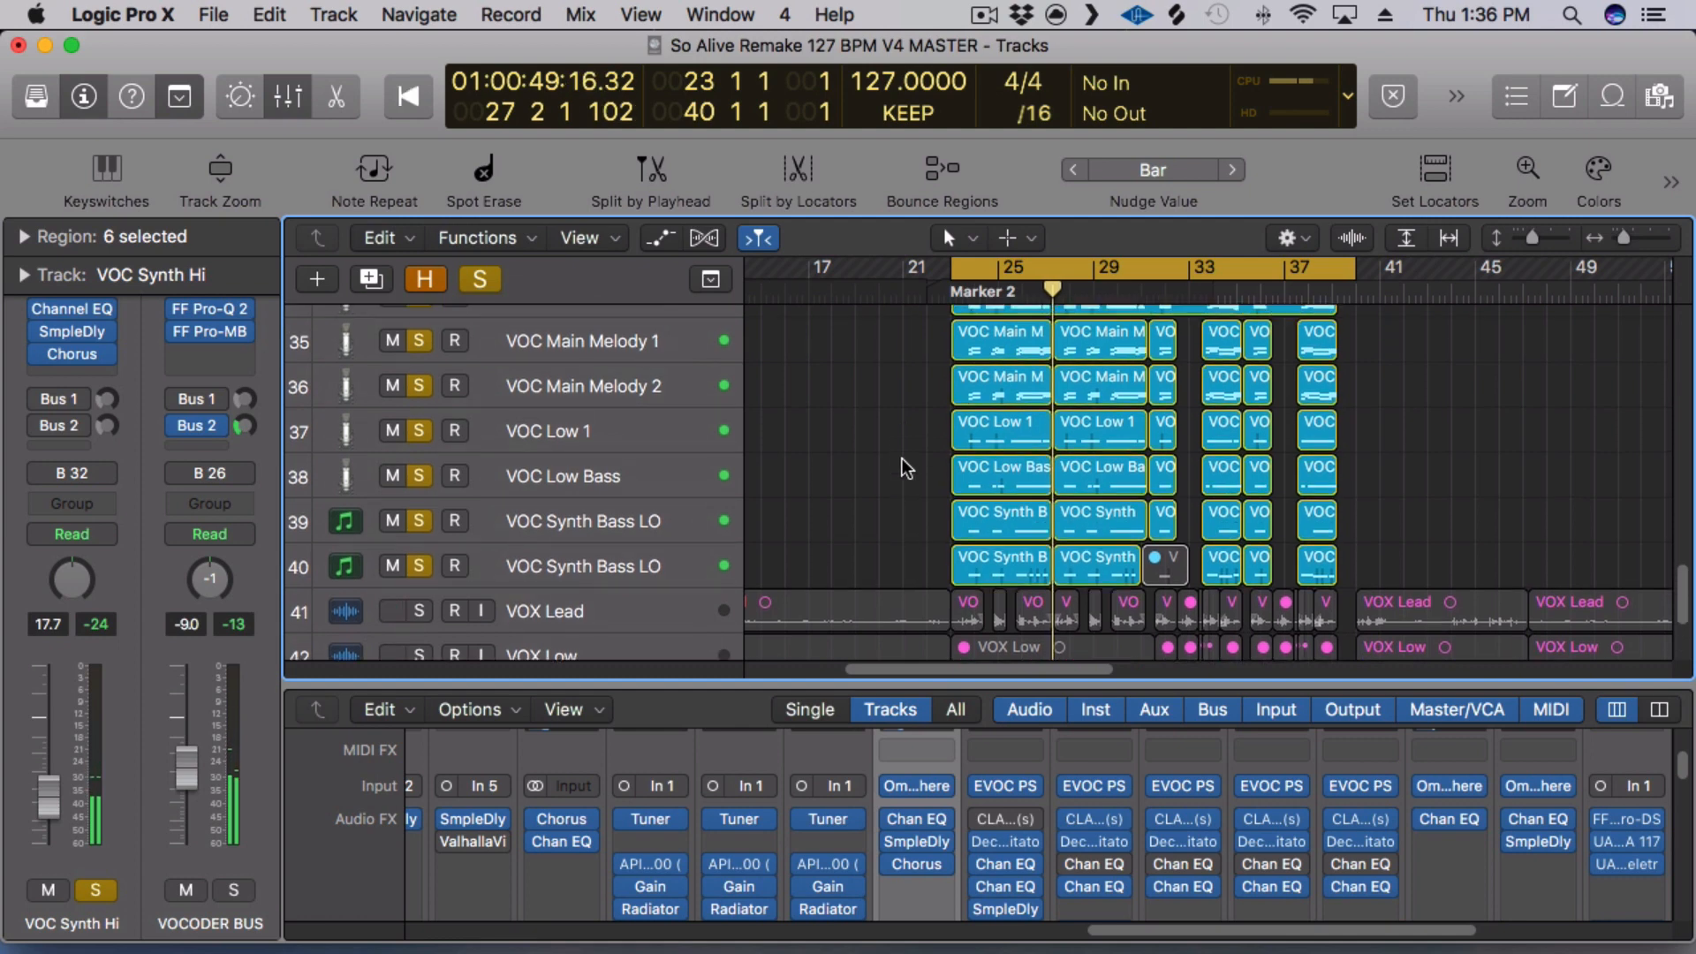
pyautogui.scroll(2, 907, 469)
pyautogui.click(616, 448)
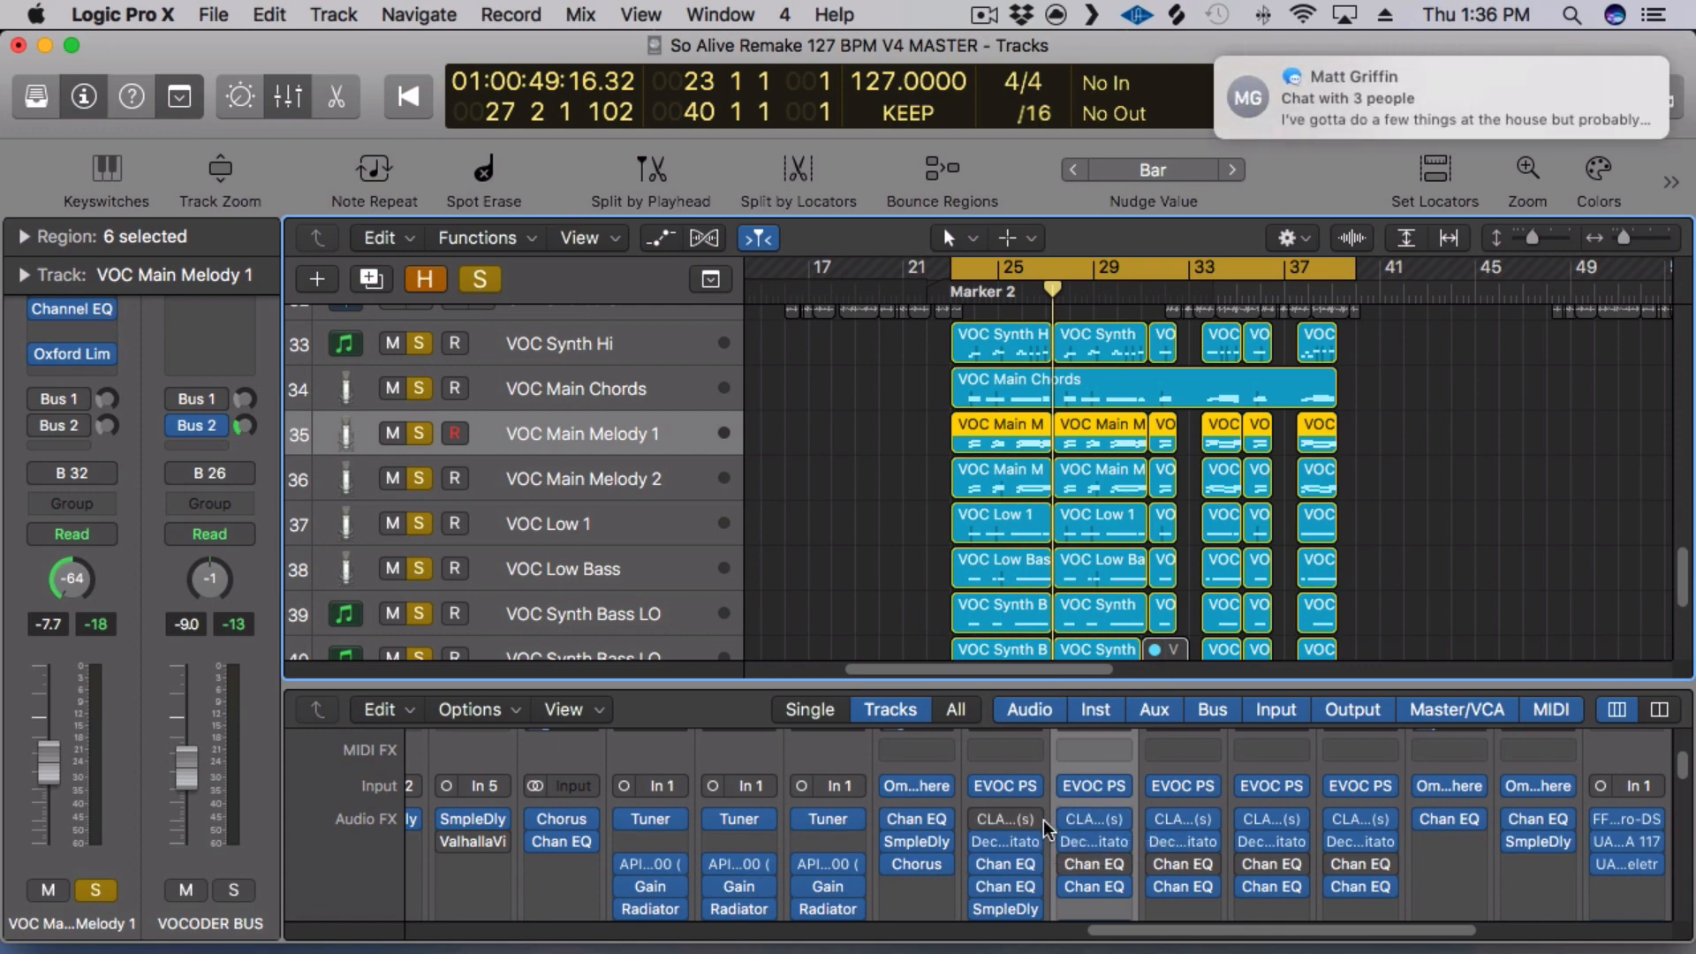
pyautogui.click(1093, 846)
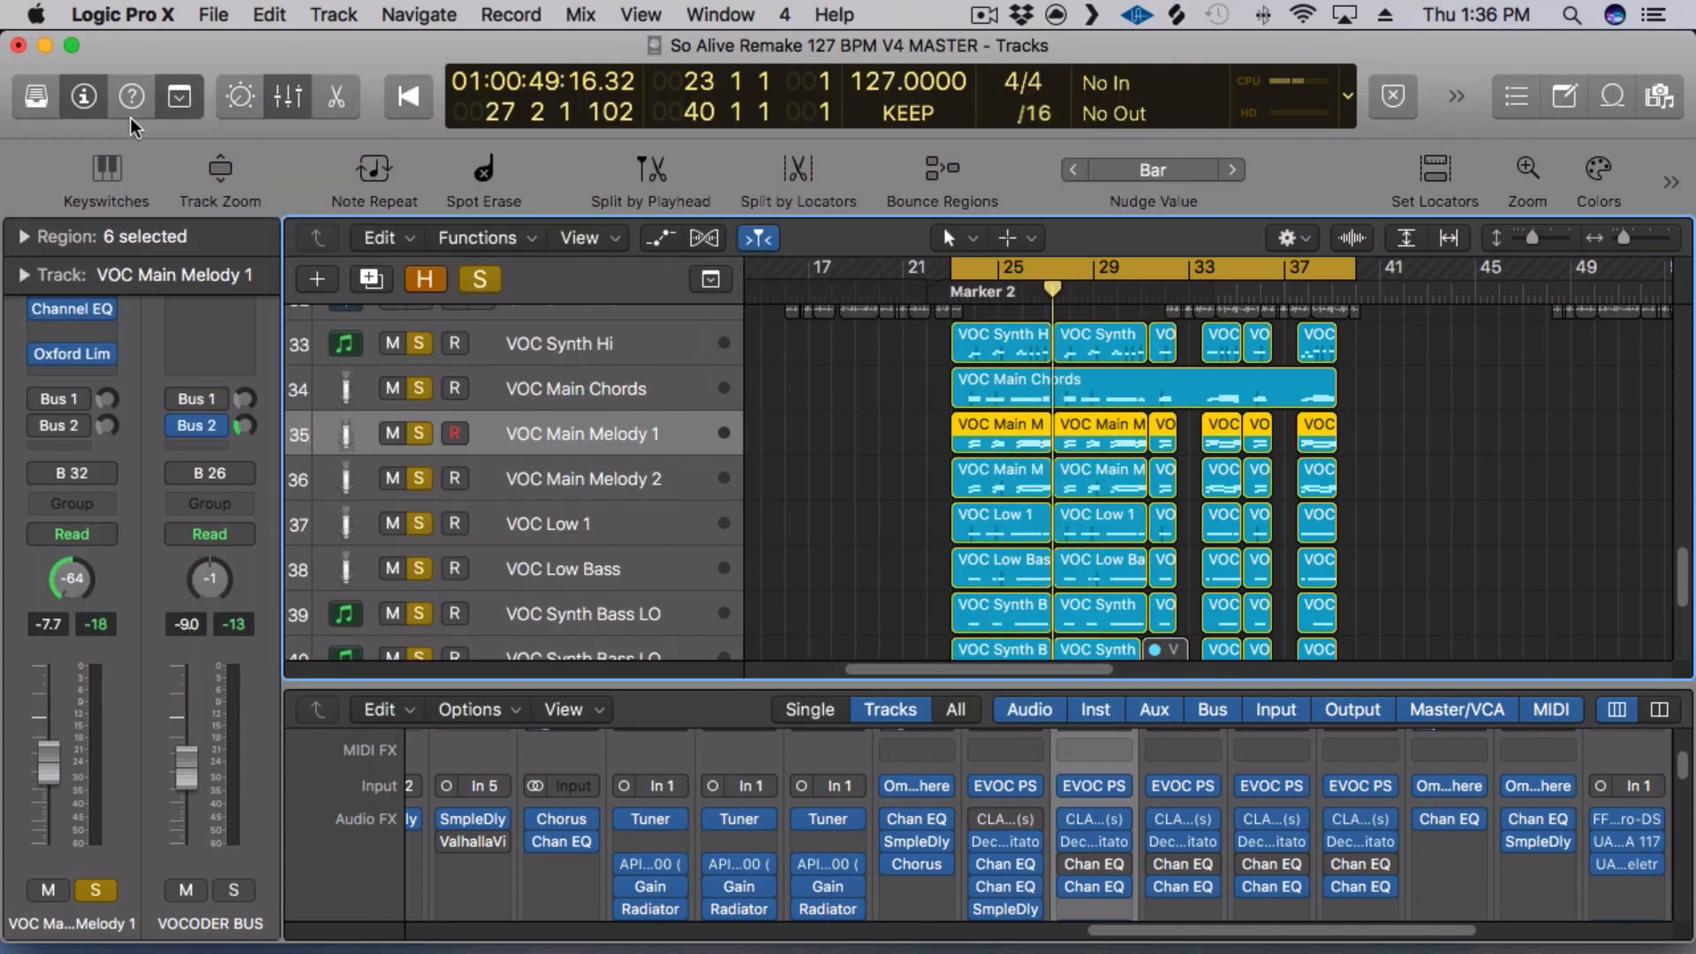
pyautogui.click(43, 74)
pyautogui.click(1096, 888)
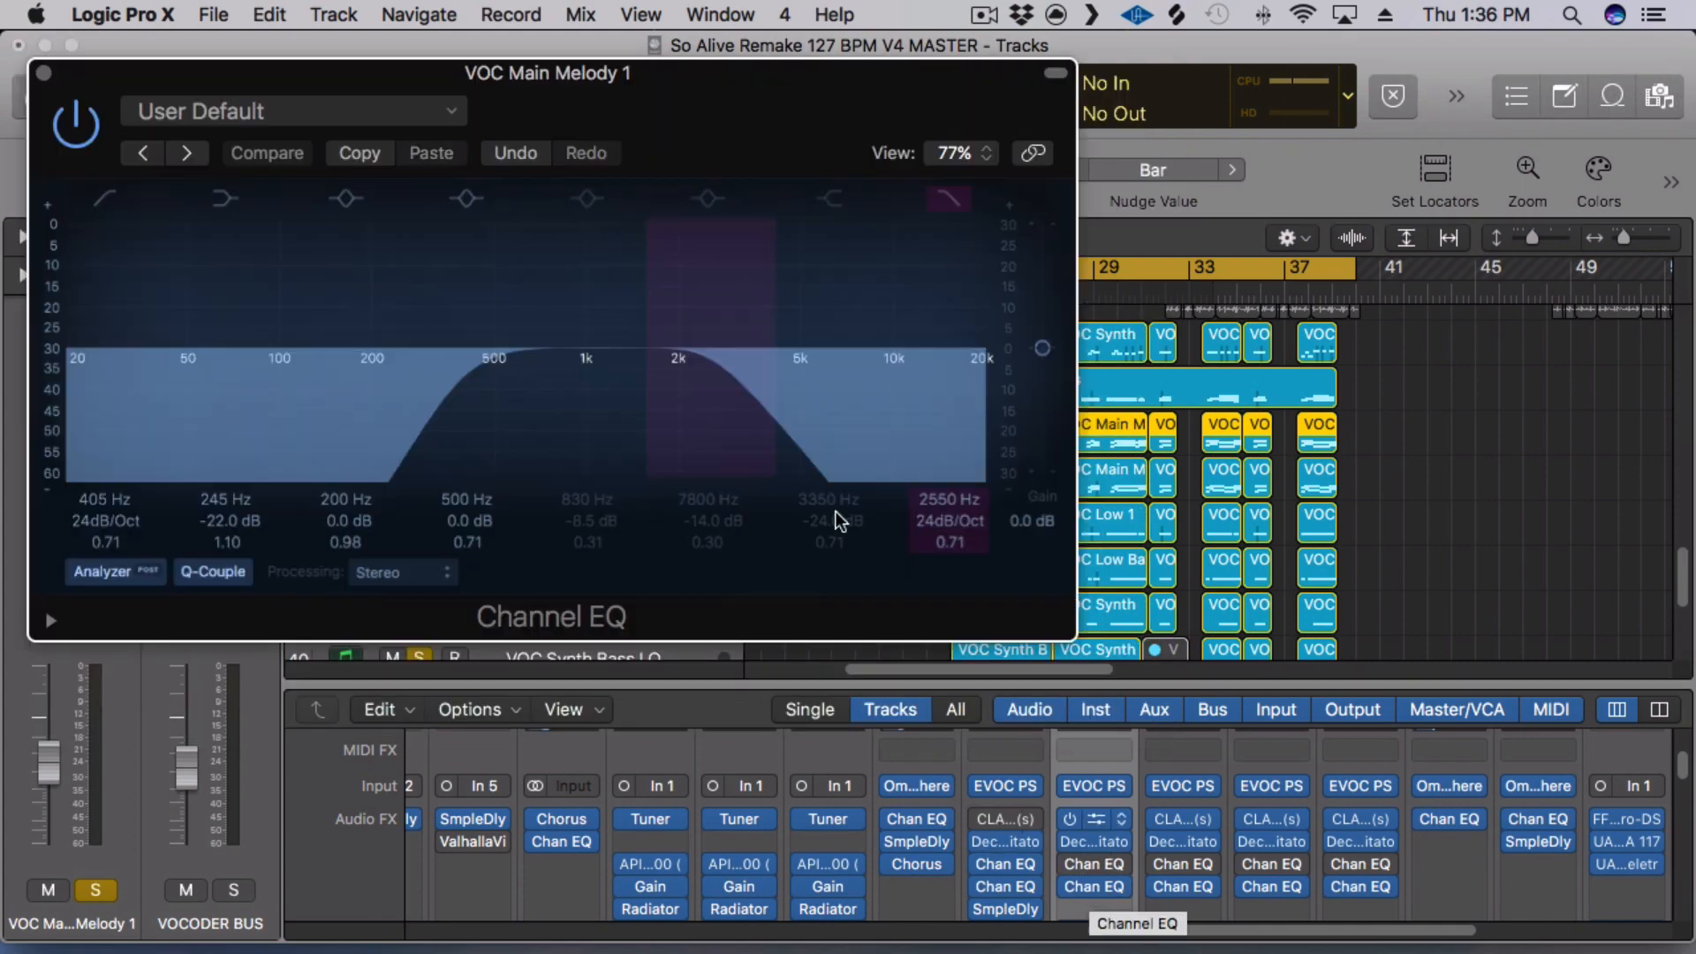
pyautogui.click(43, 73)
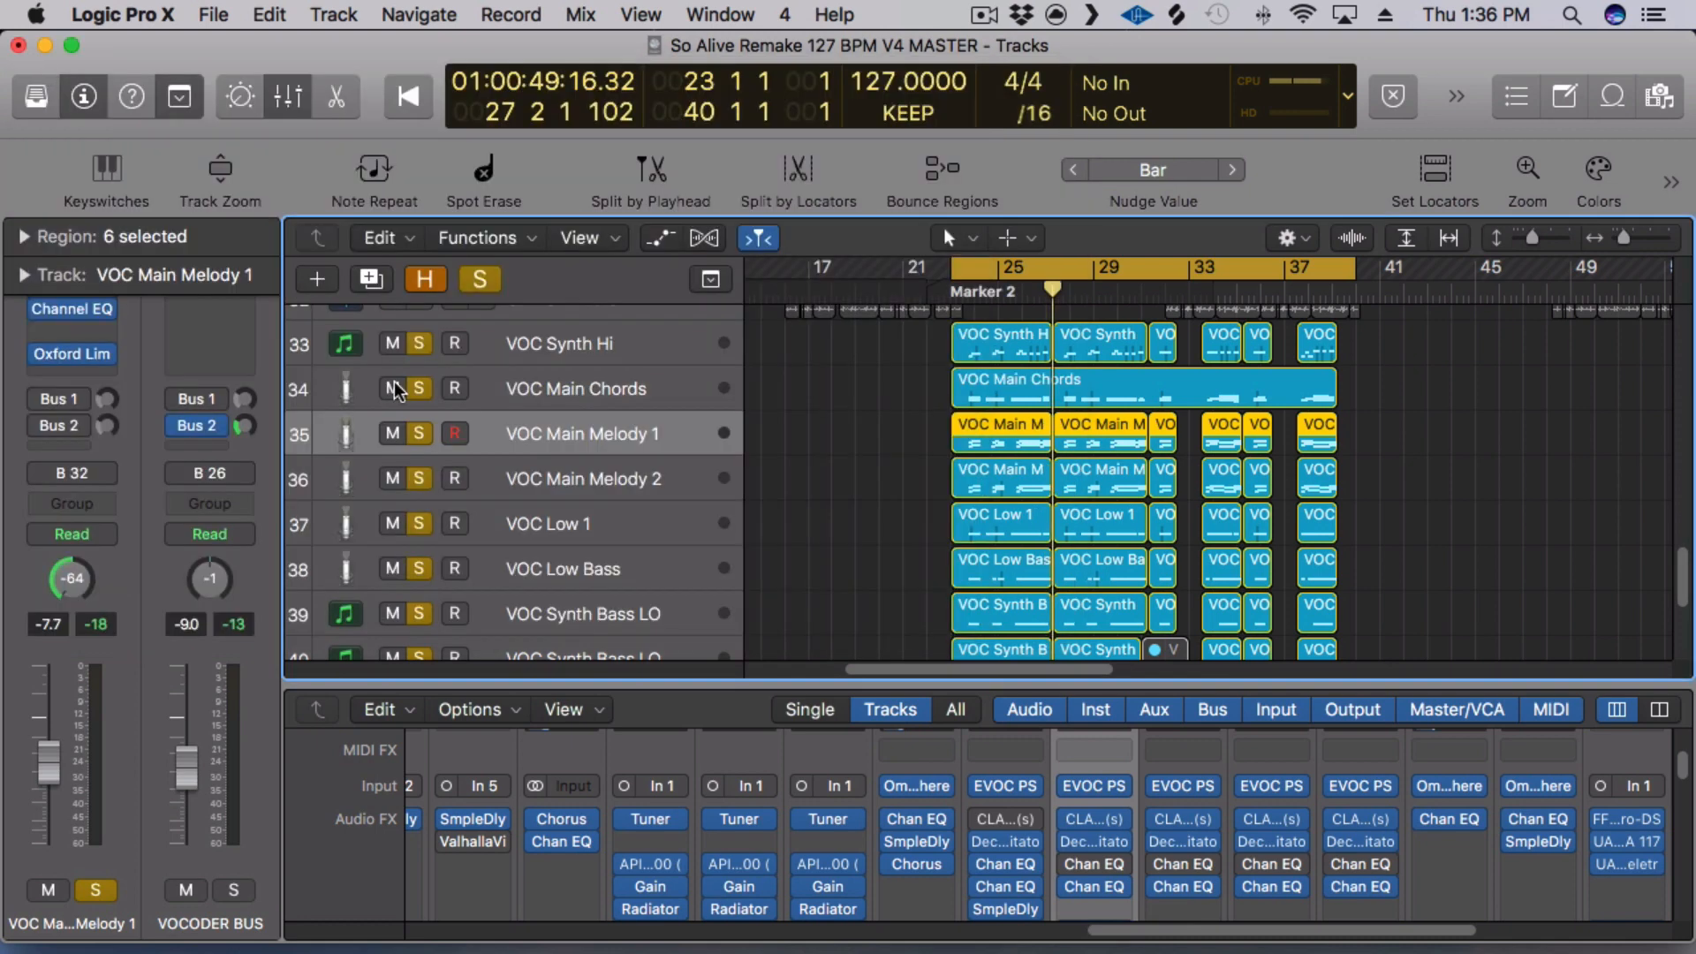
# Select VOC Main Chords, inspect both of its Channel EQ curves, and close their windows.
pyautogui.click(511, 383)
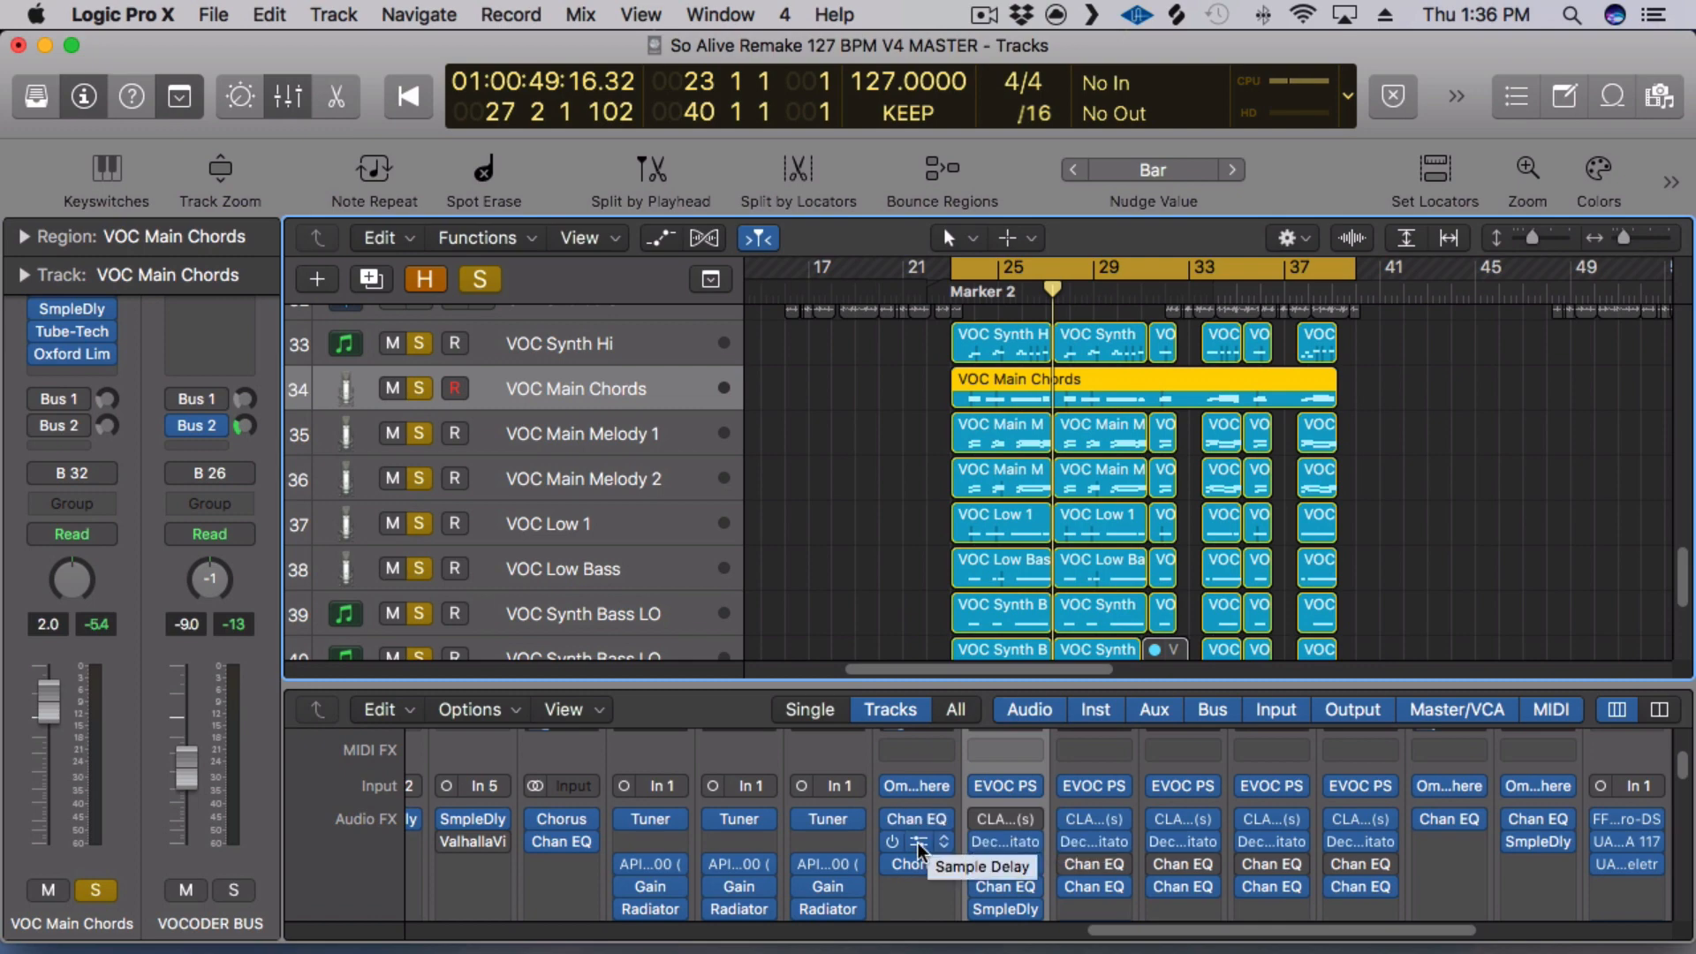
pyautogui.scroll(-1, 954, 848)
pyautogui.click(1005, 851)
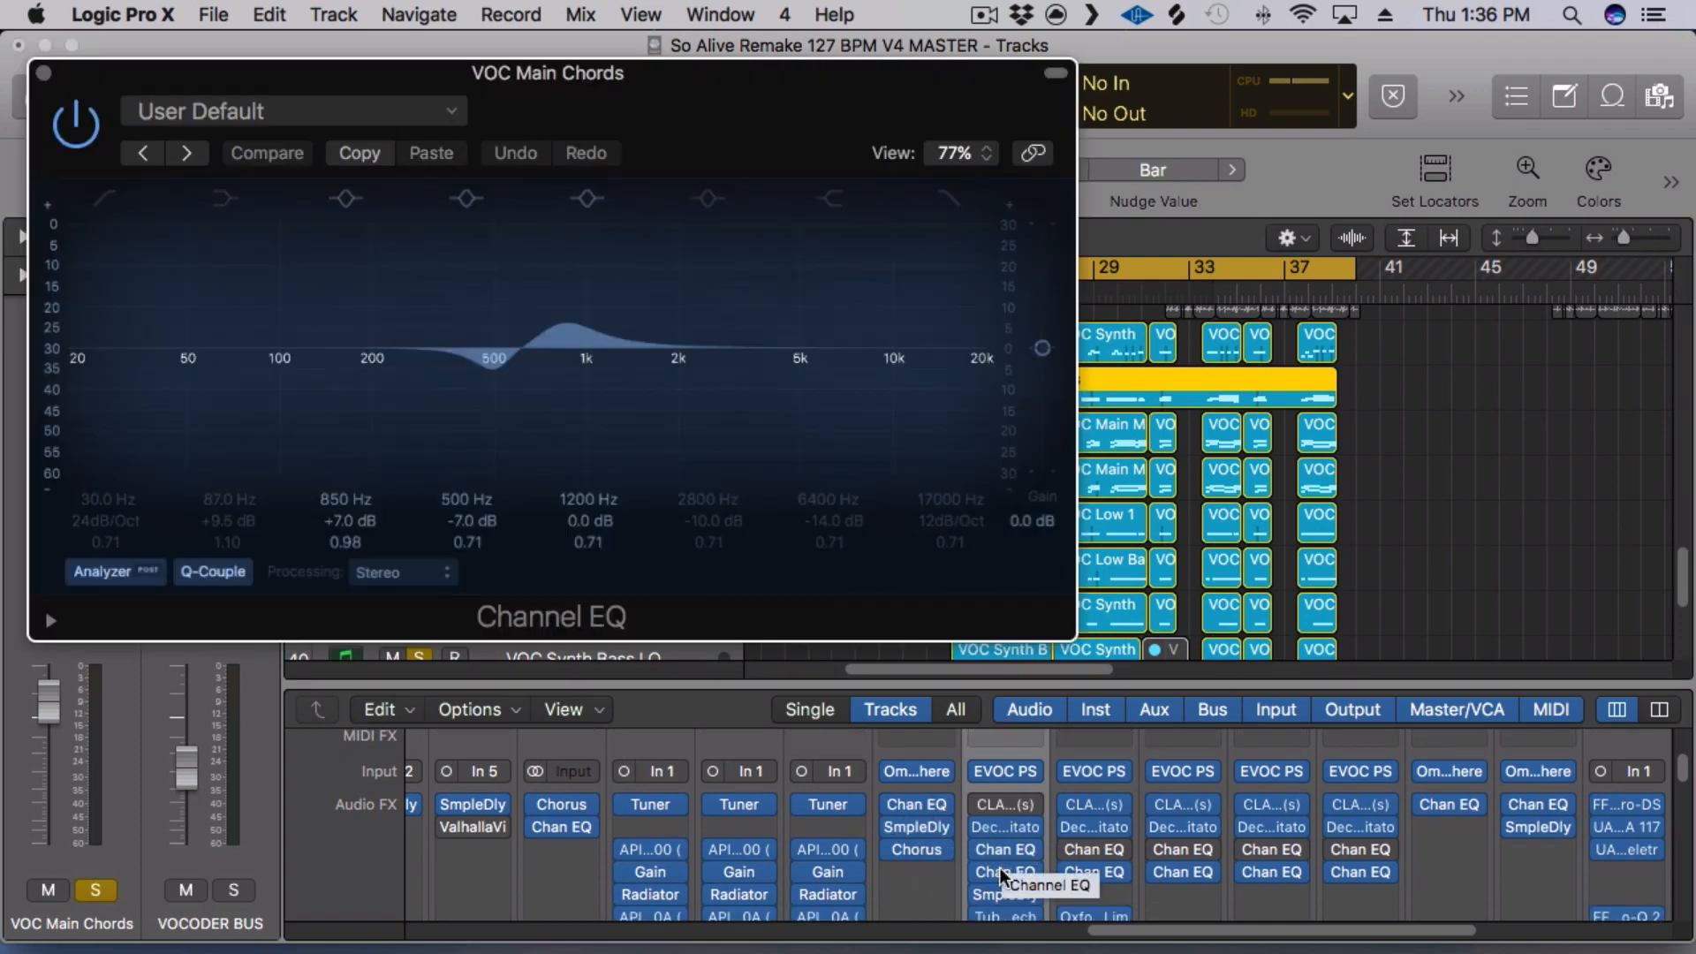
pyautogui.click(1007, 873)
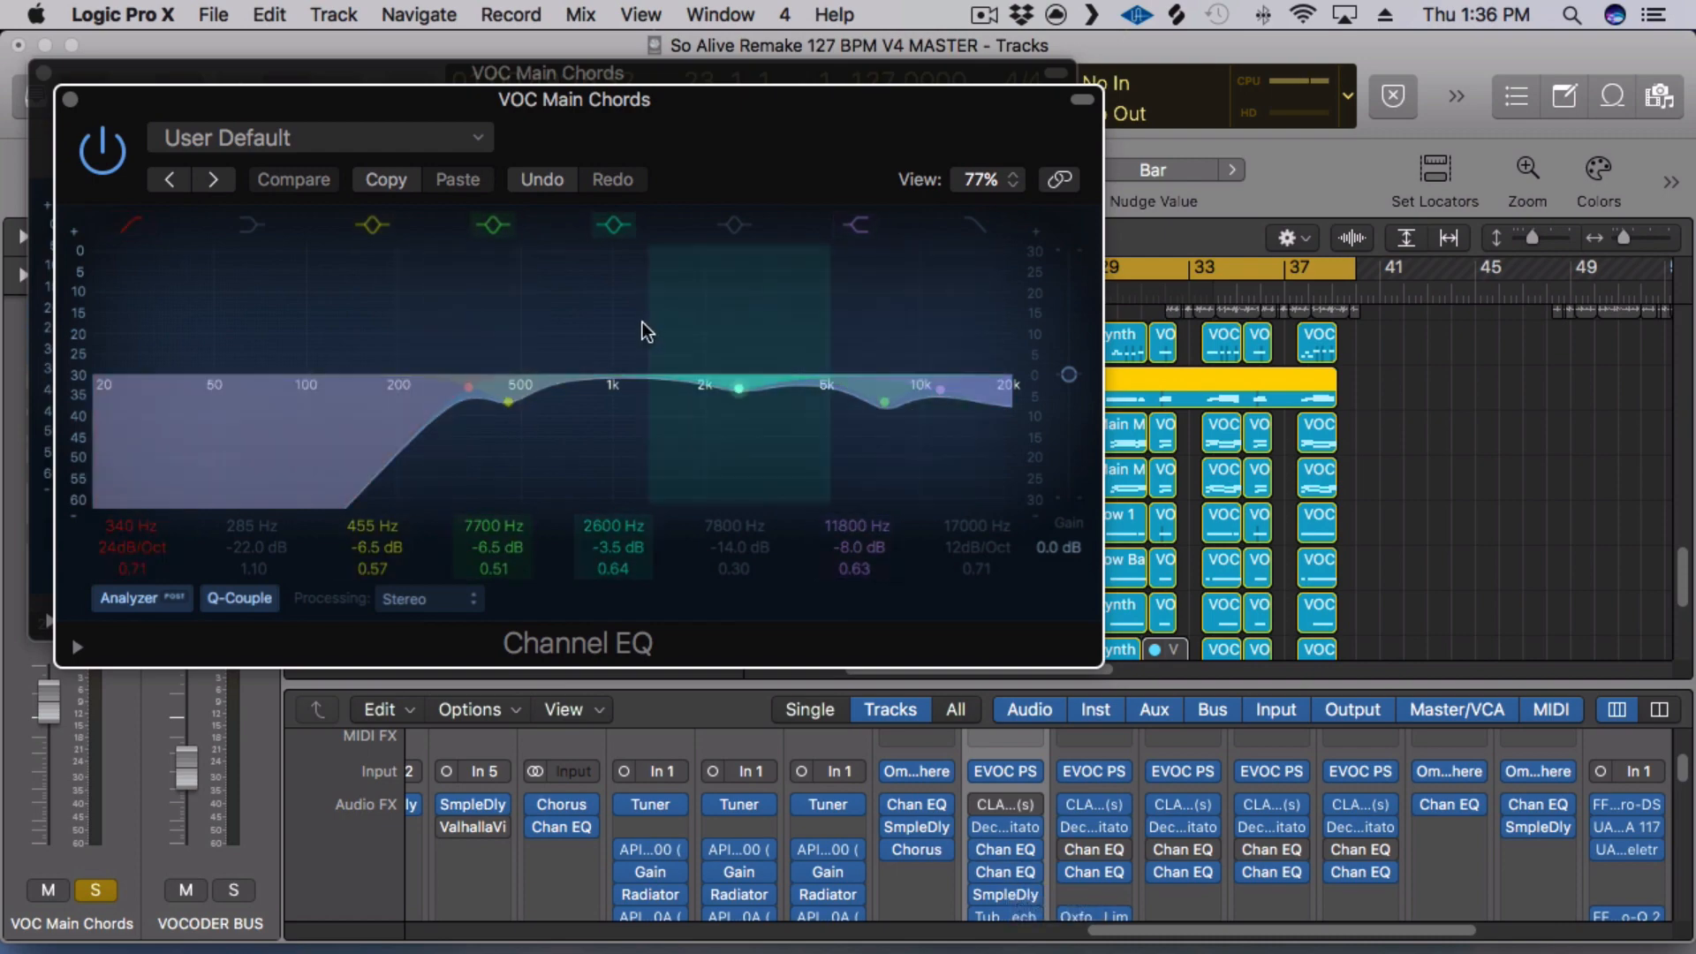
pyautogui.click(70, 100)
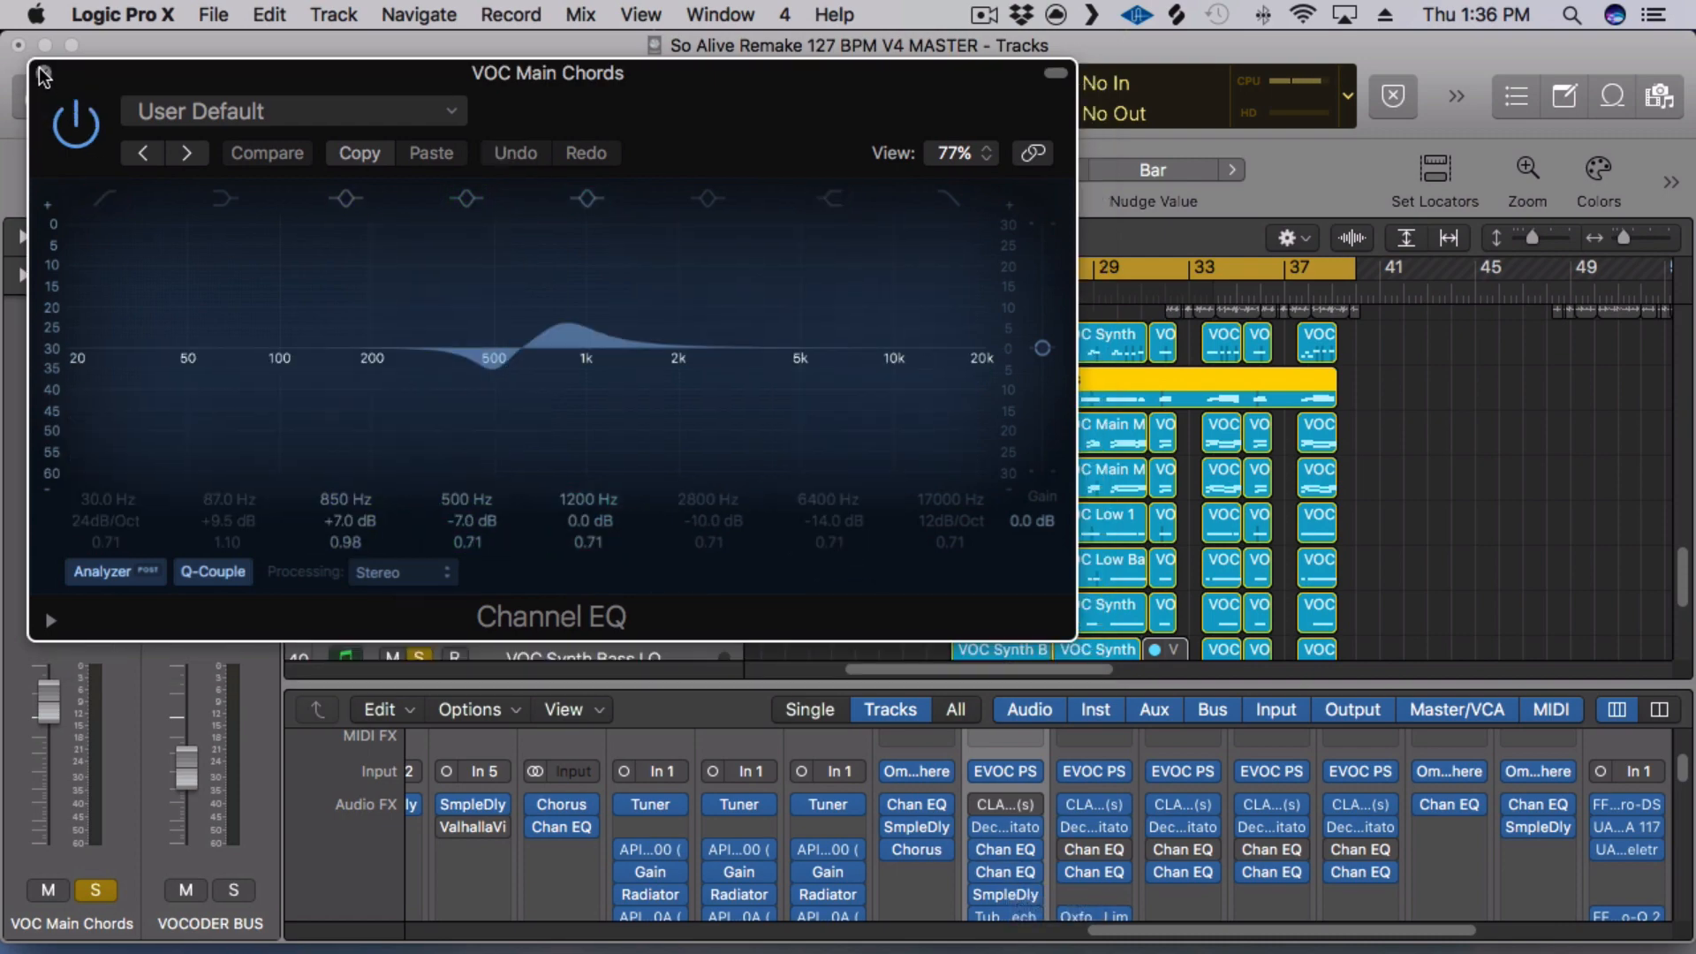
pyautogui.click(44, 74)
# Inspect the Channel EQ curves on VOC Low Bass, VOC Low 1 and VOC Main Melody 2, closing each one after viewing.
pyautogui.scroll(-1, 972, 817)
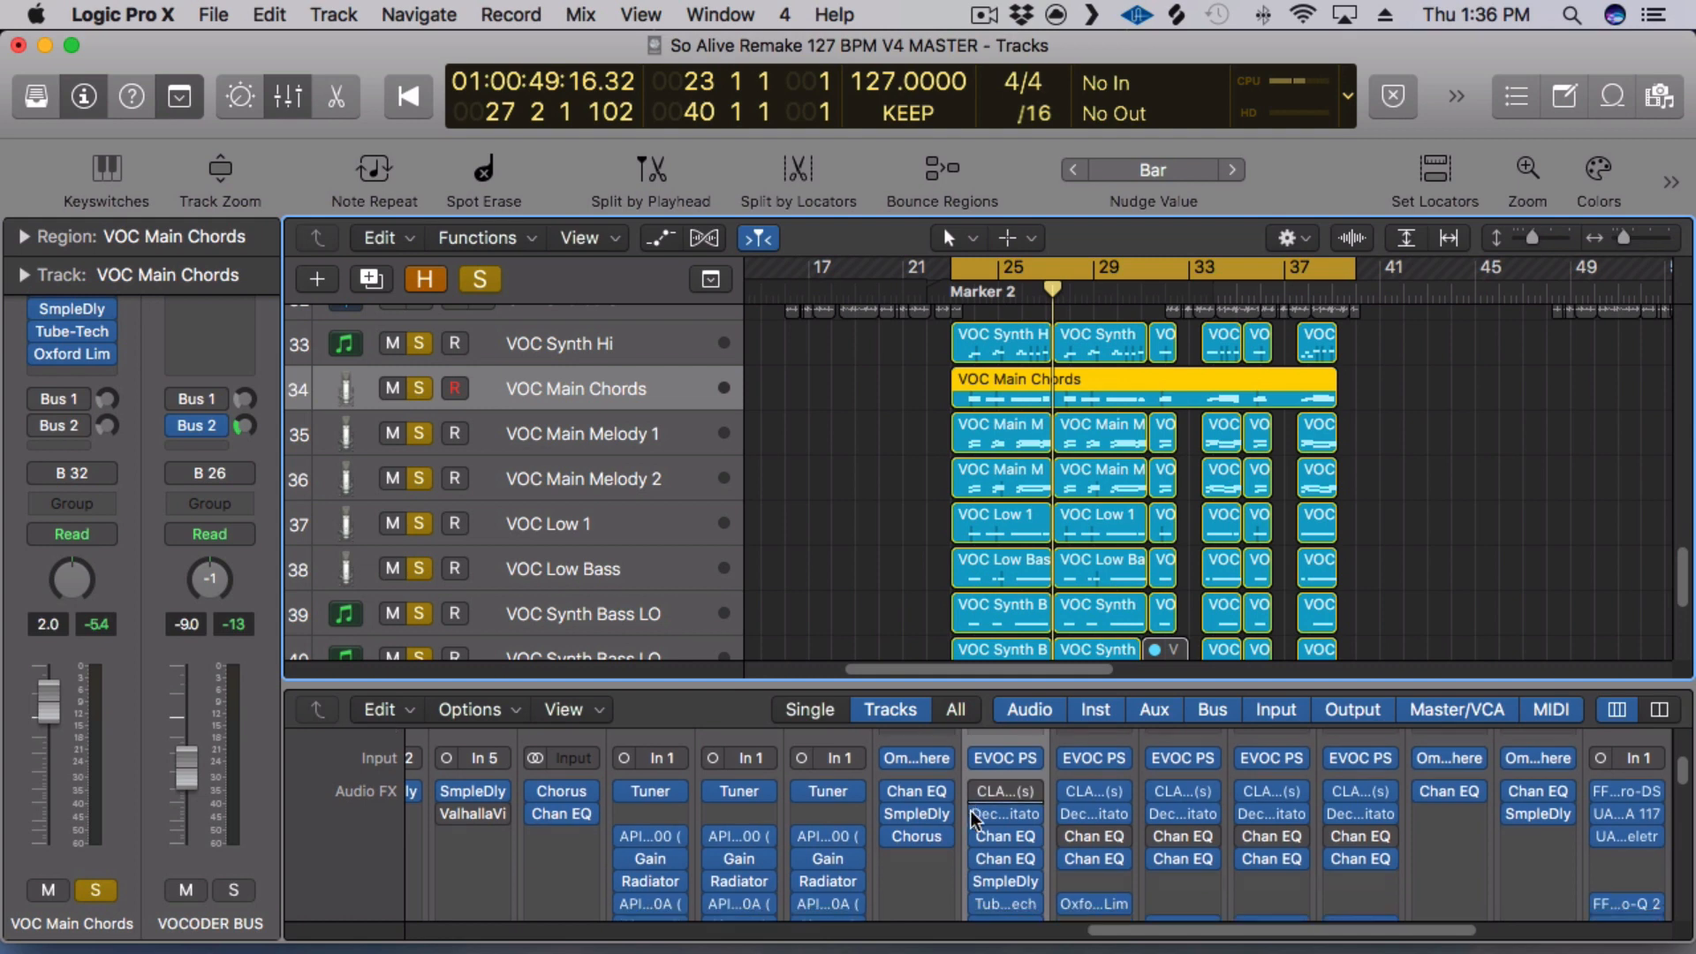
pyautogui.scroll(-3, 971, 817)
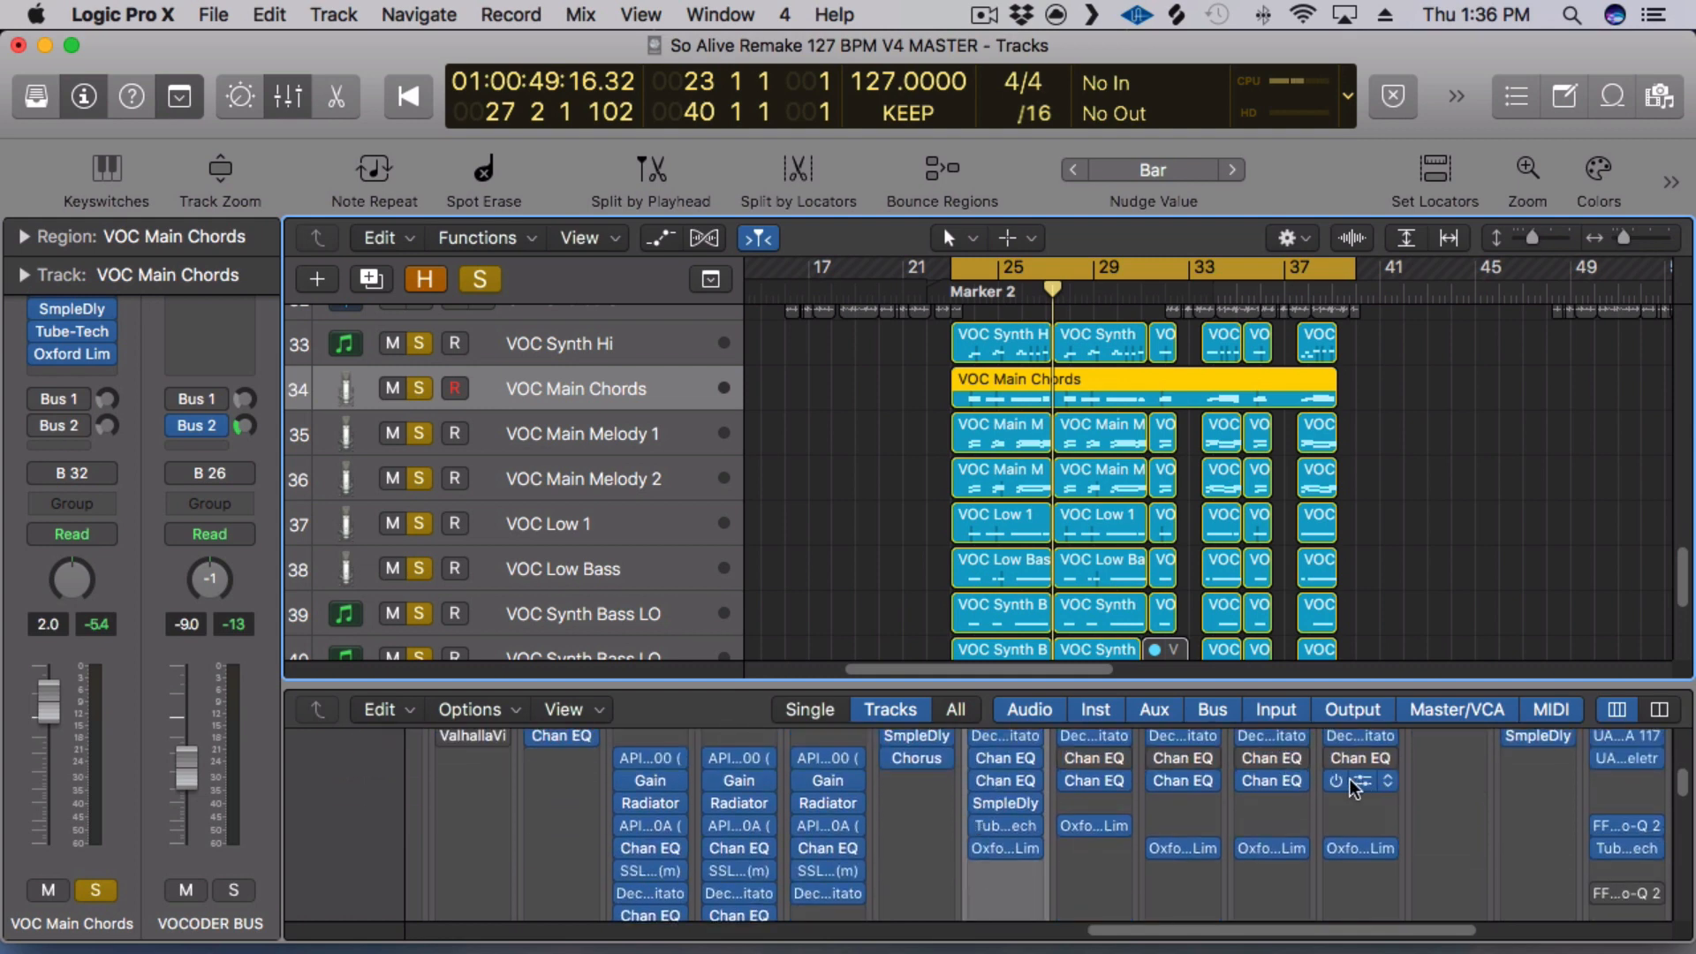
pyautogui.click(1352, 786)
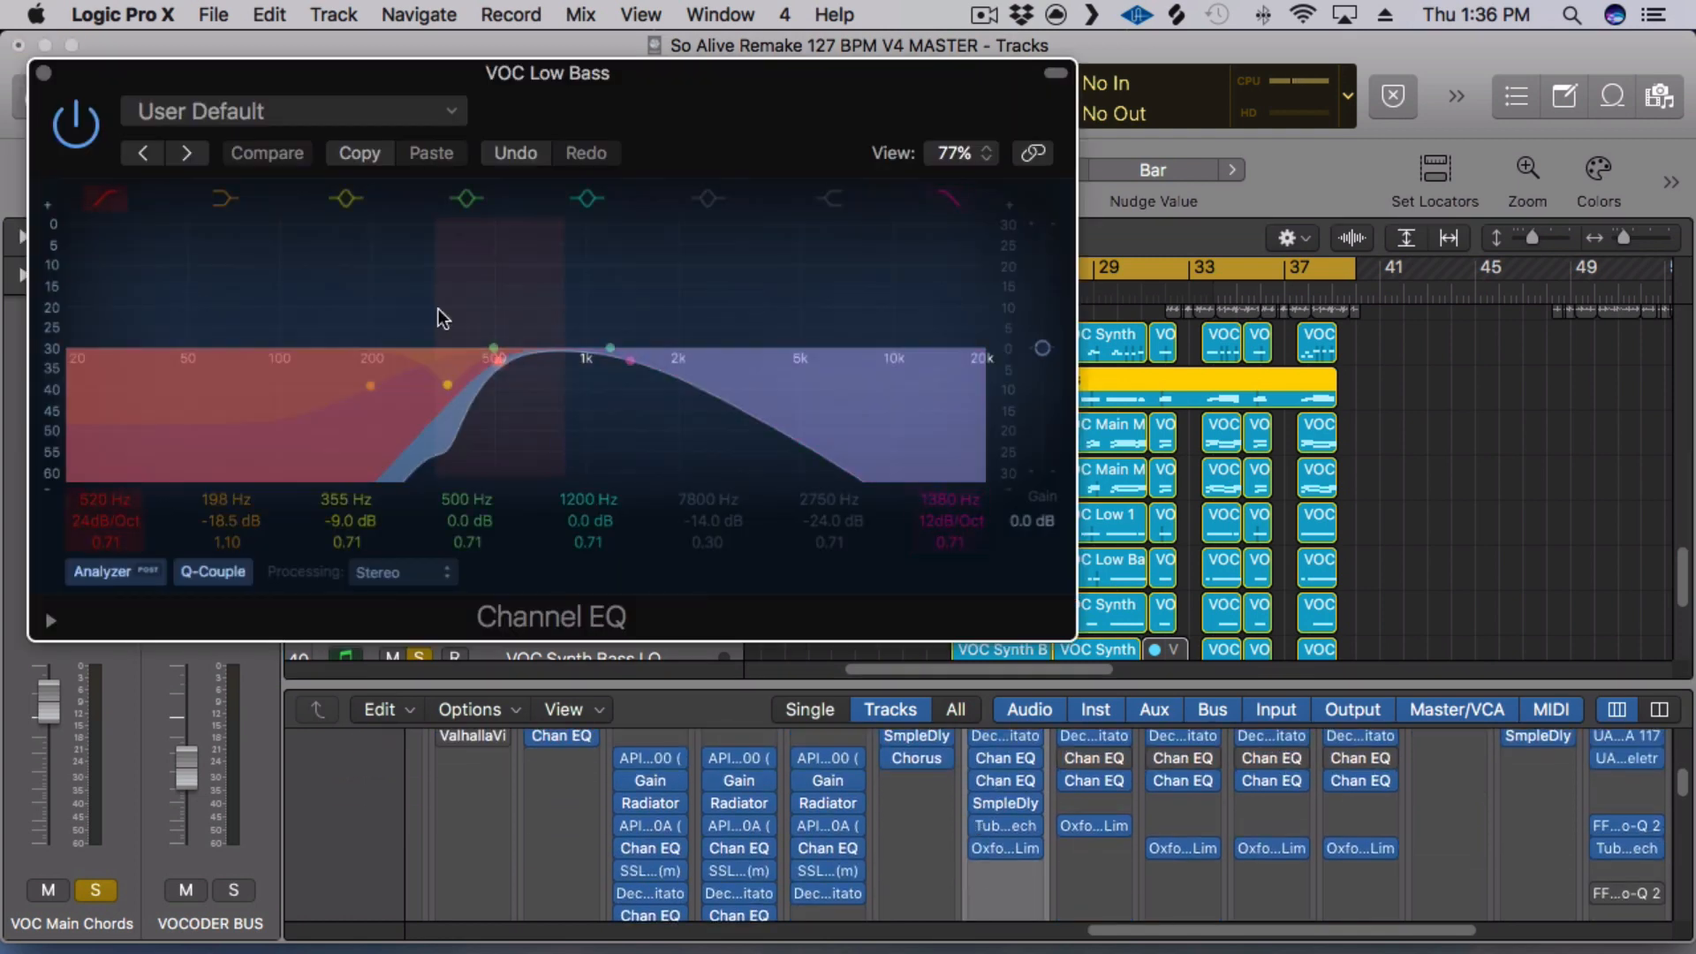
pyautogui.click(44, 75)
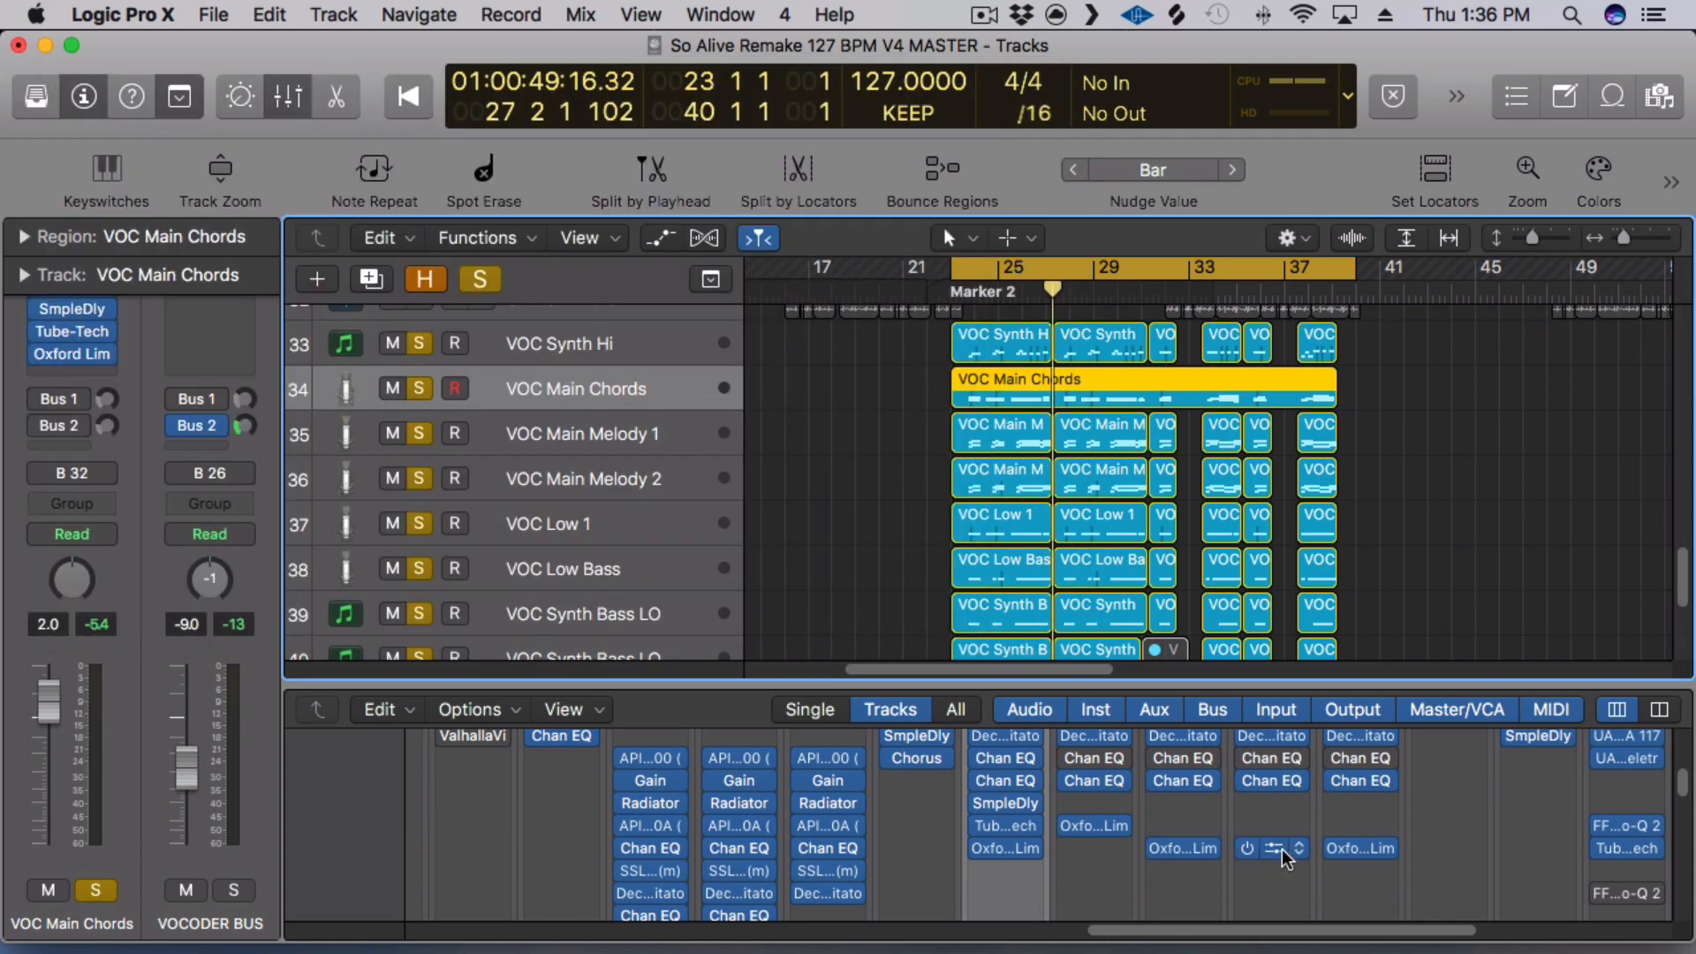
pyautogui.click(1265, 784)
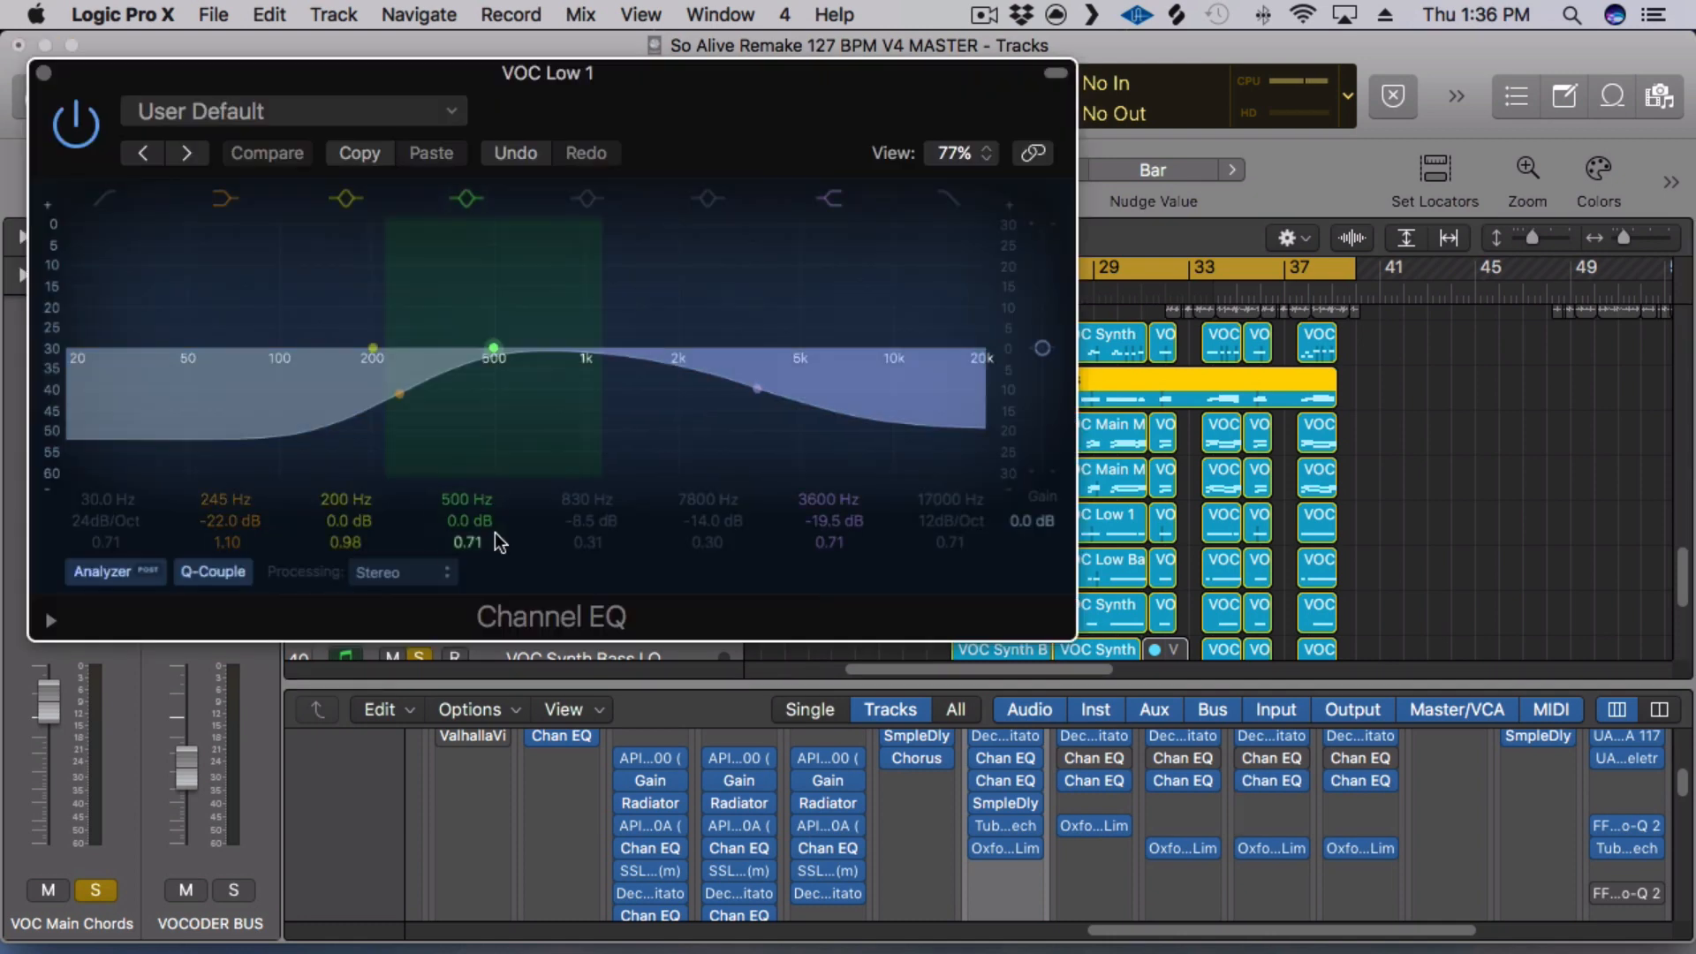
pyautogui.click(45, 74)
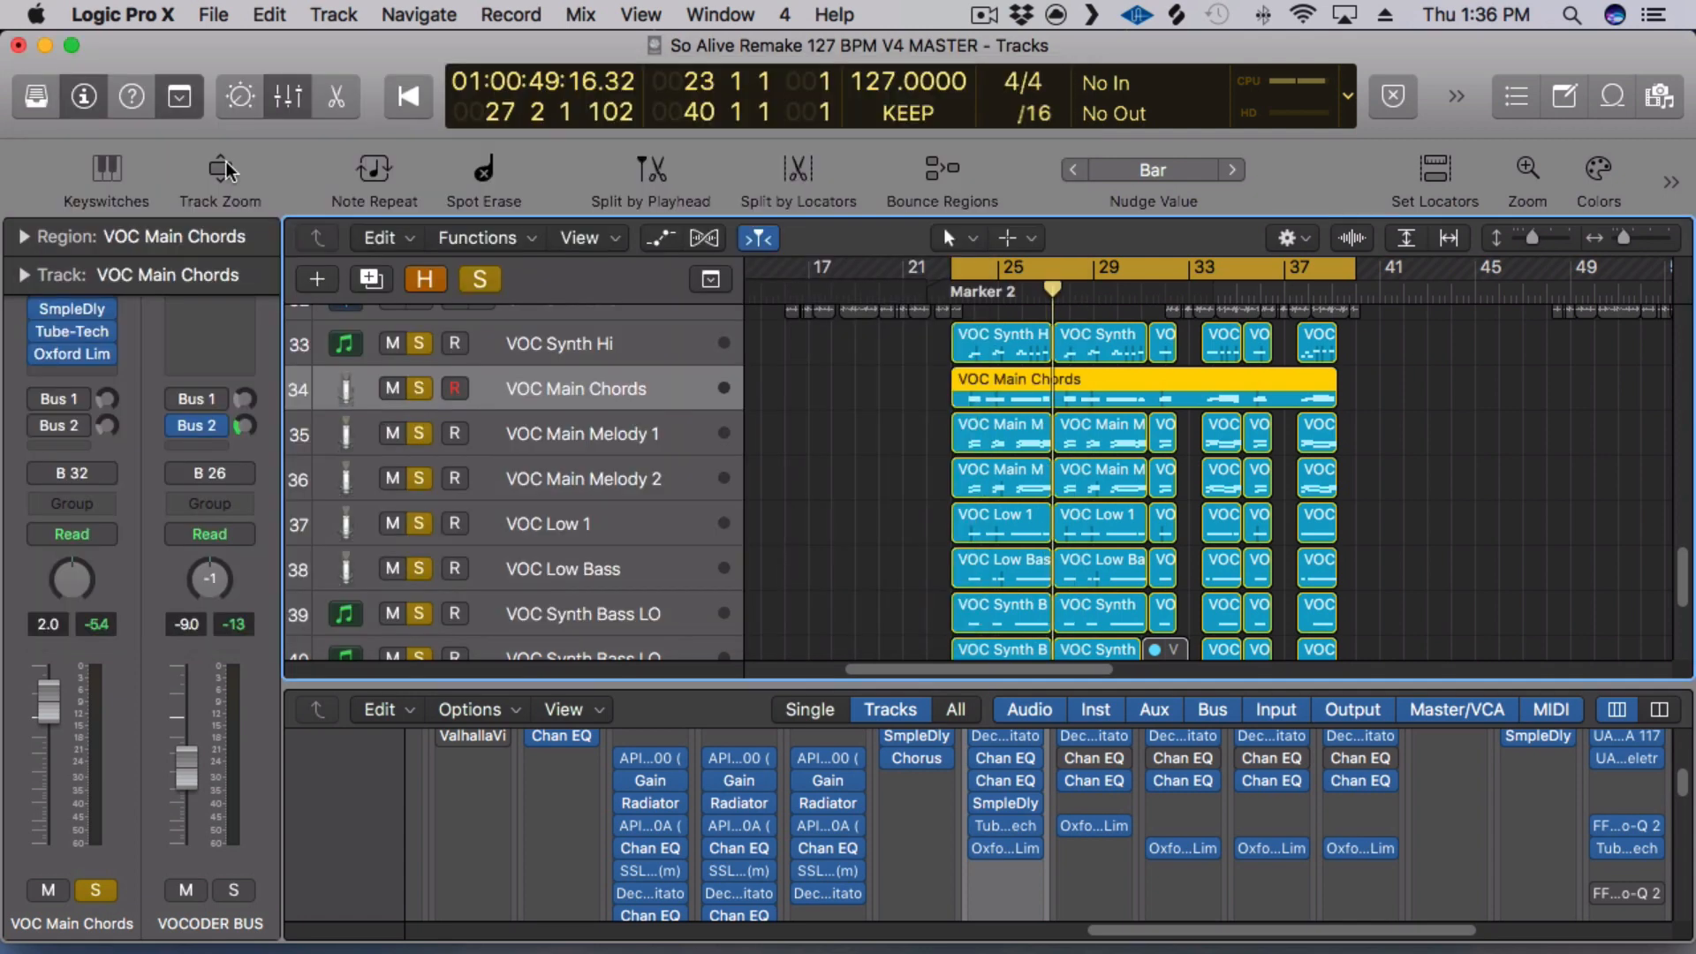
pyautogui.click(1179, 758)
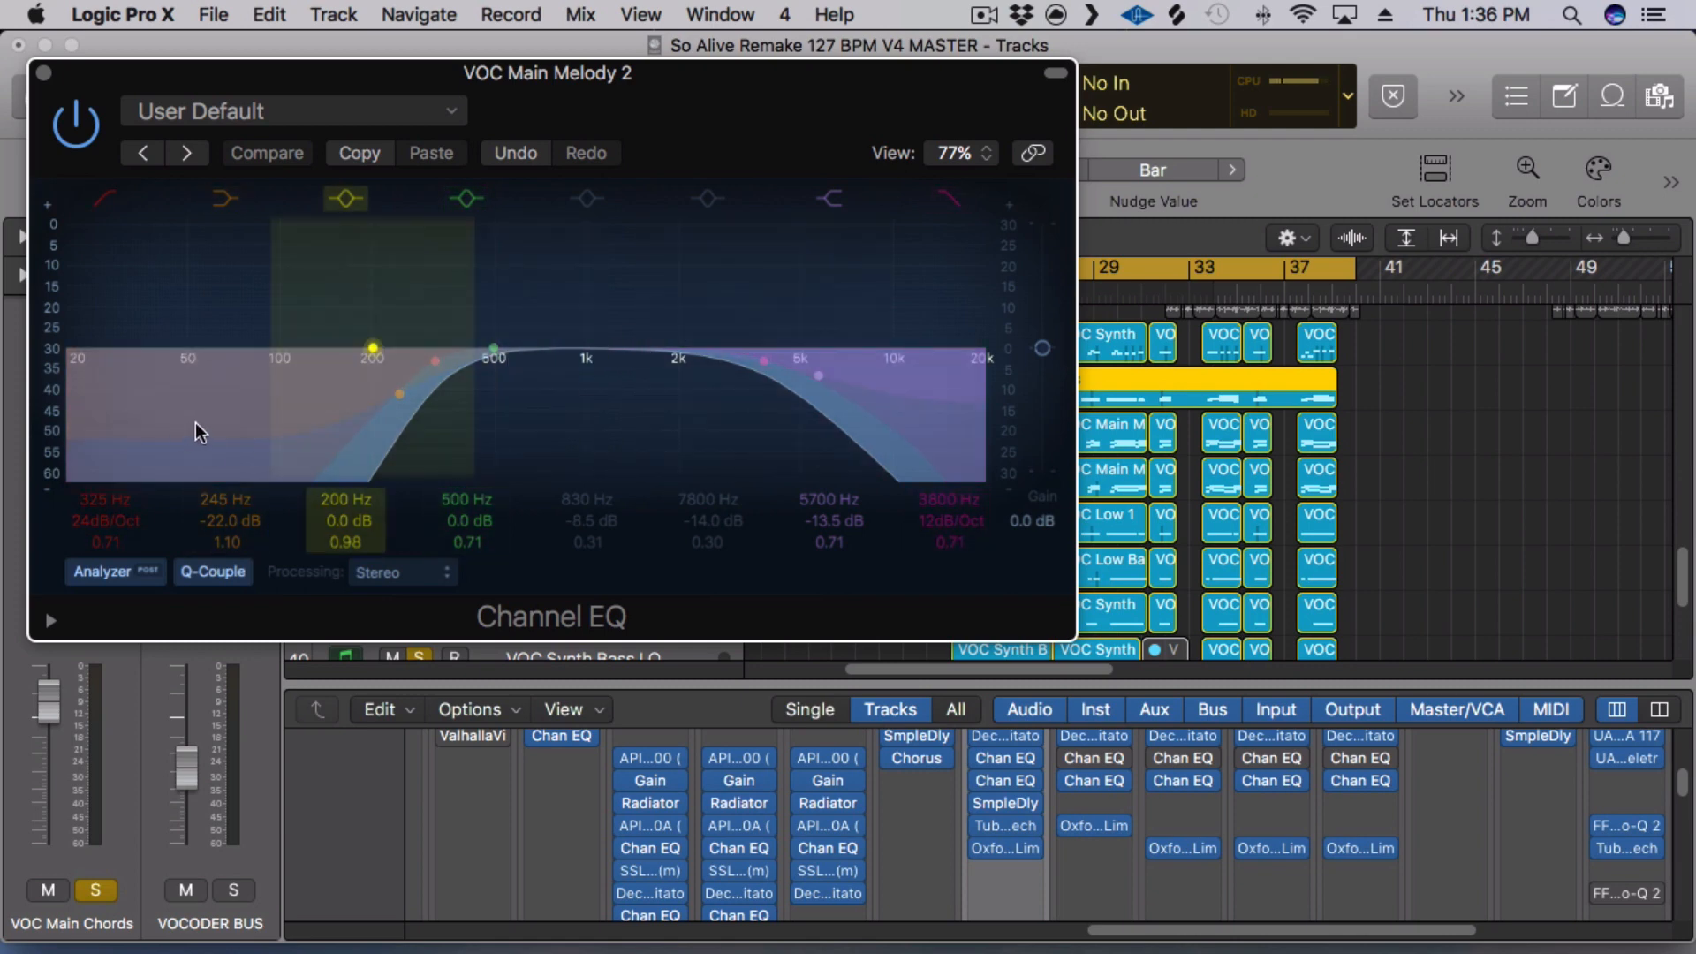
pyautogui.click(44, 72)
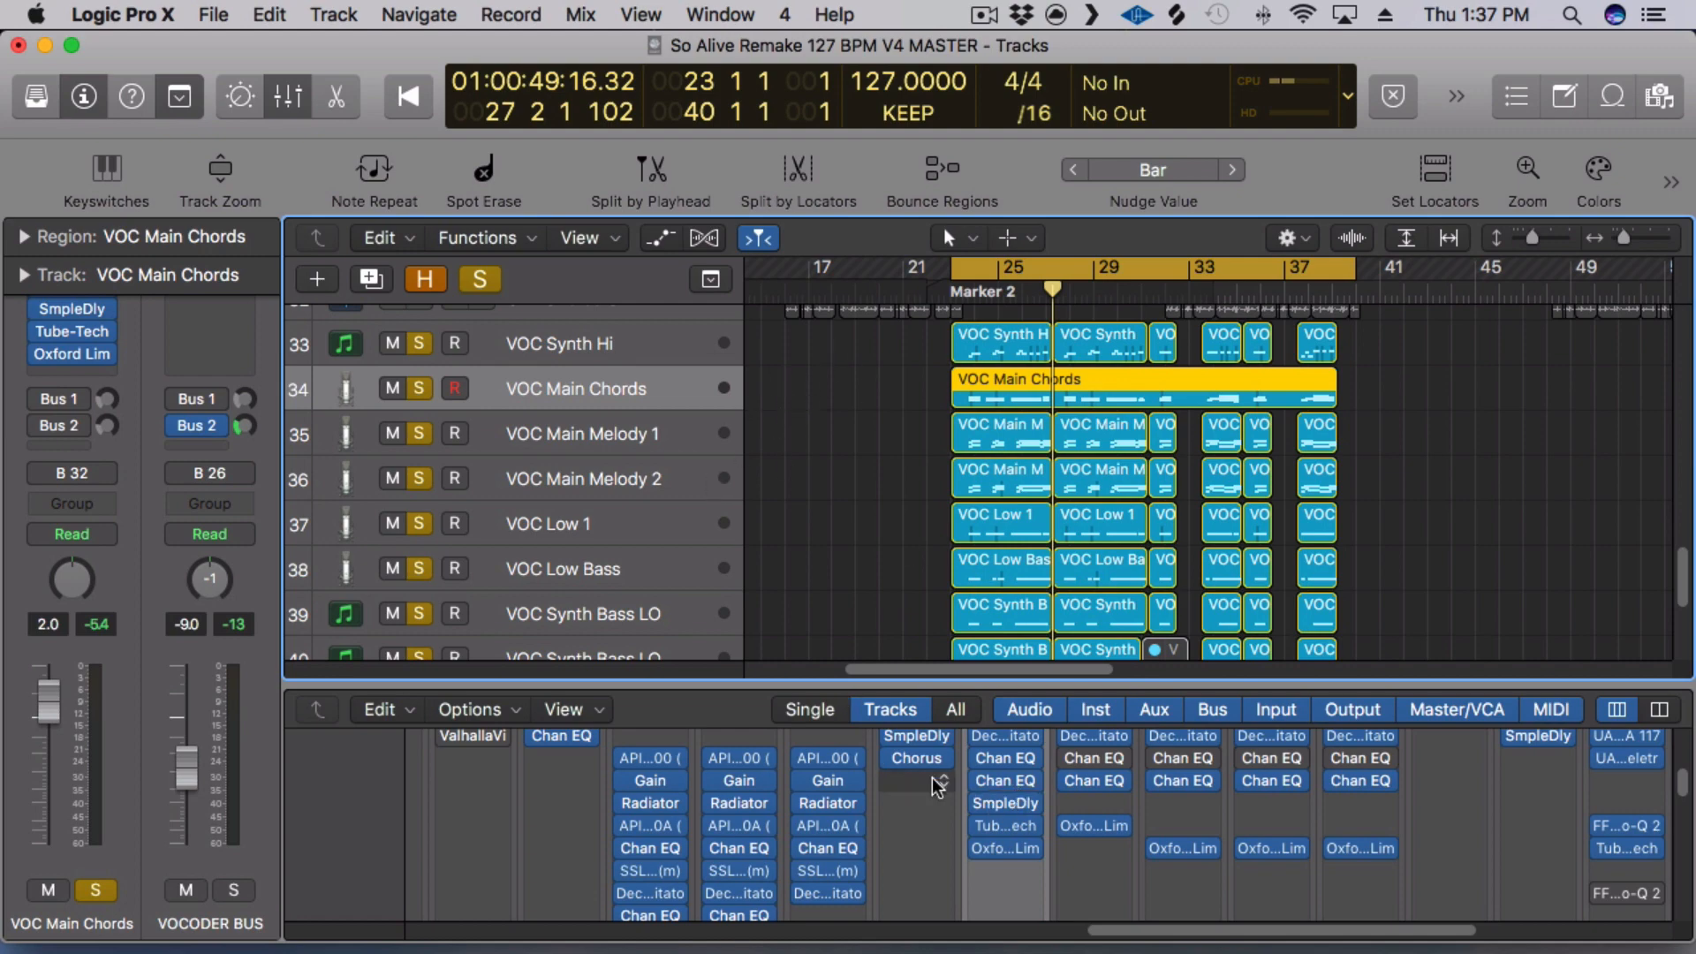
# Examine the EVOC 20 PolySynth vocoder settings on VOC Main Chords and look over that channel's effects and sends.
pyautogui.scroll(5, 936, 788)
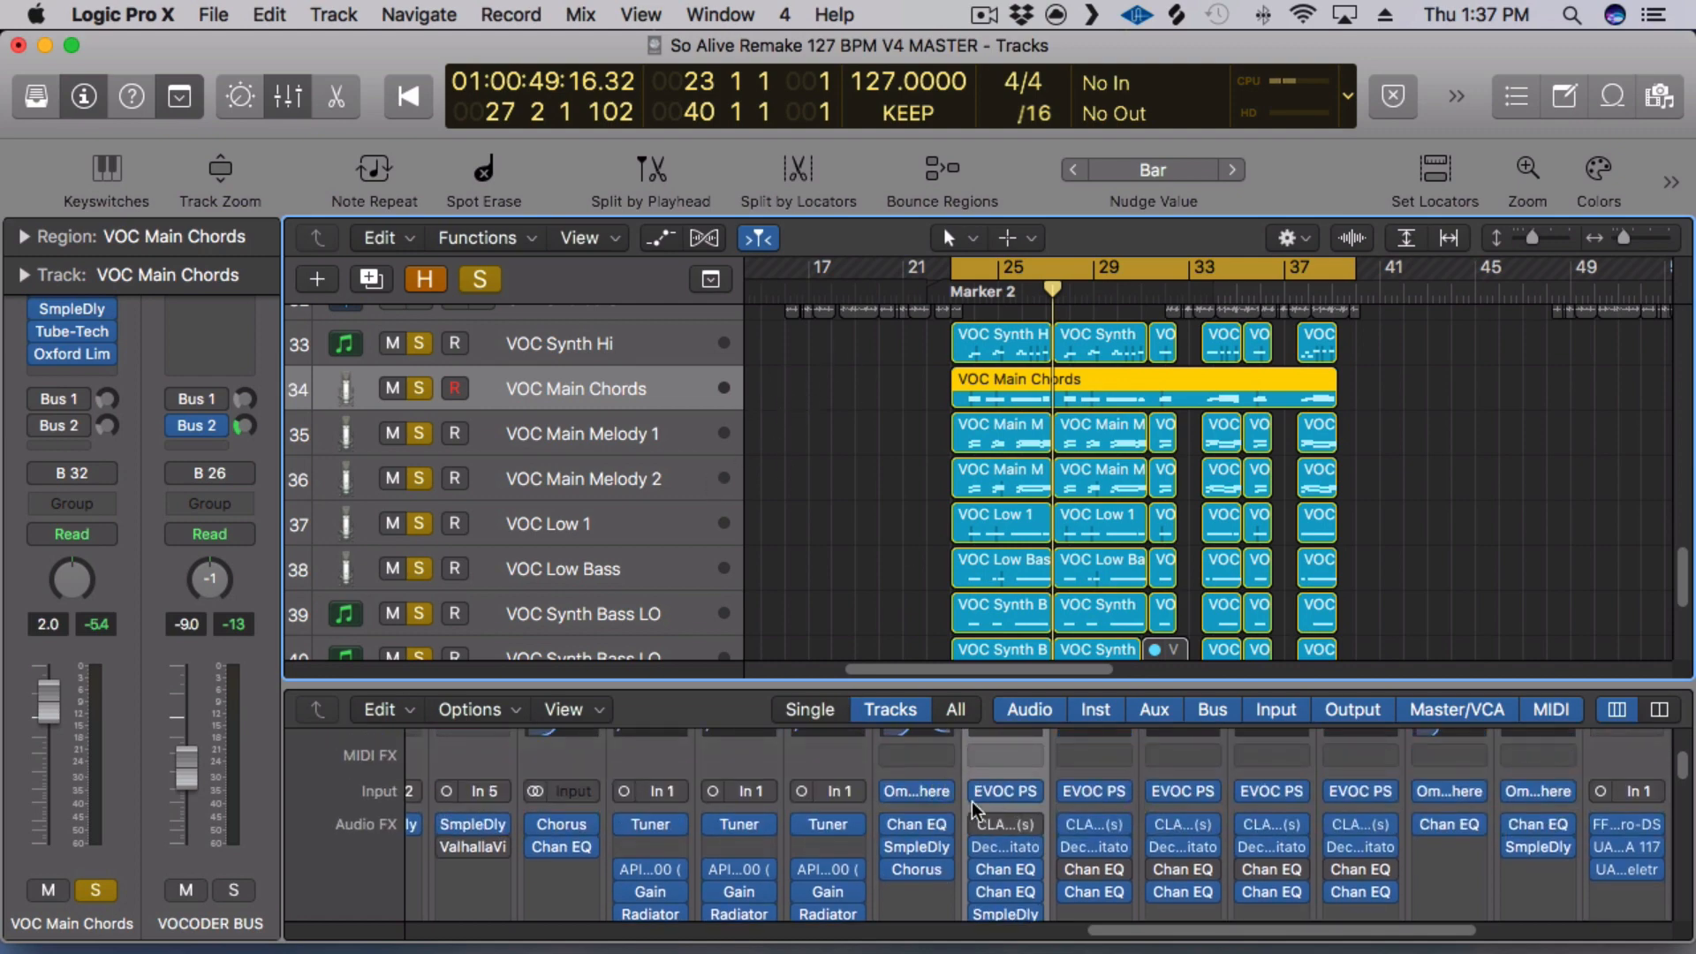
pyautogui.click(1009, 794)
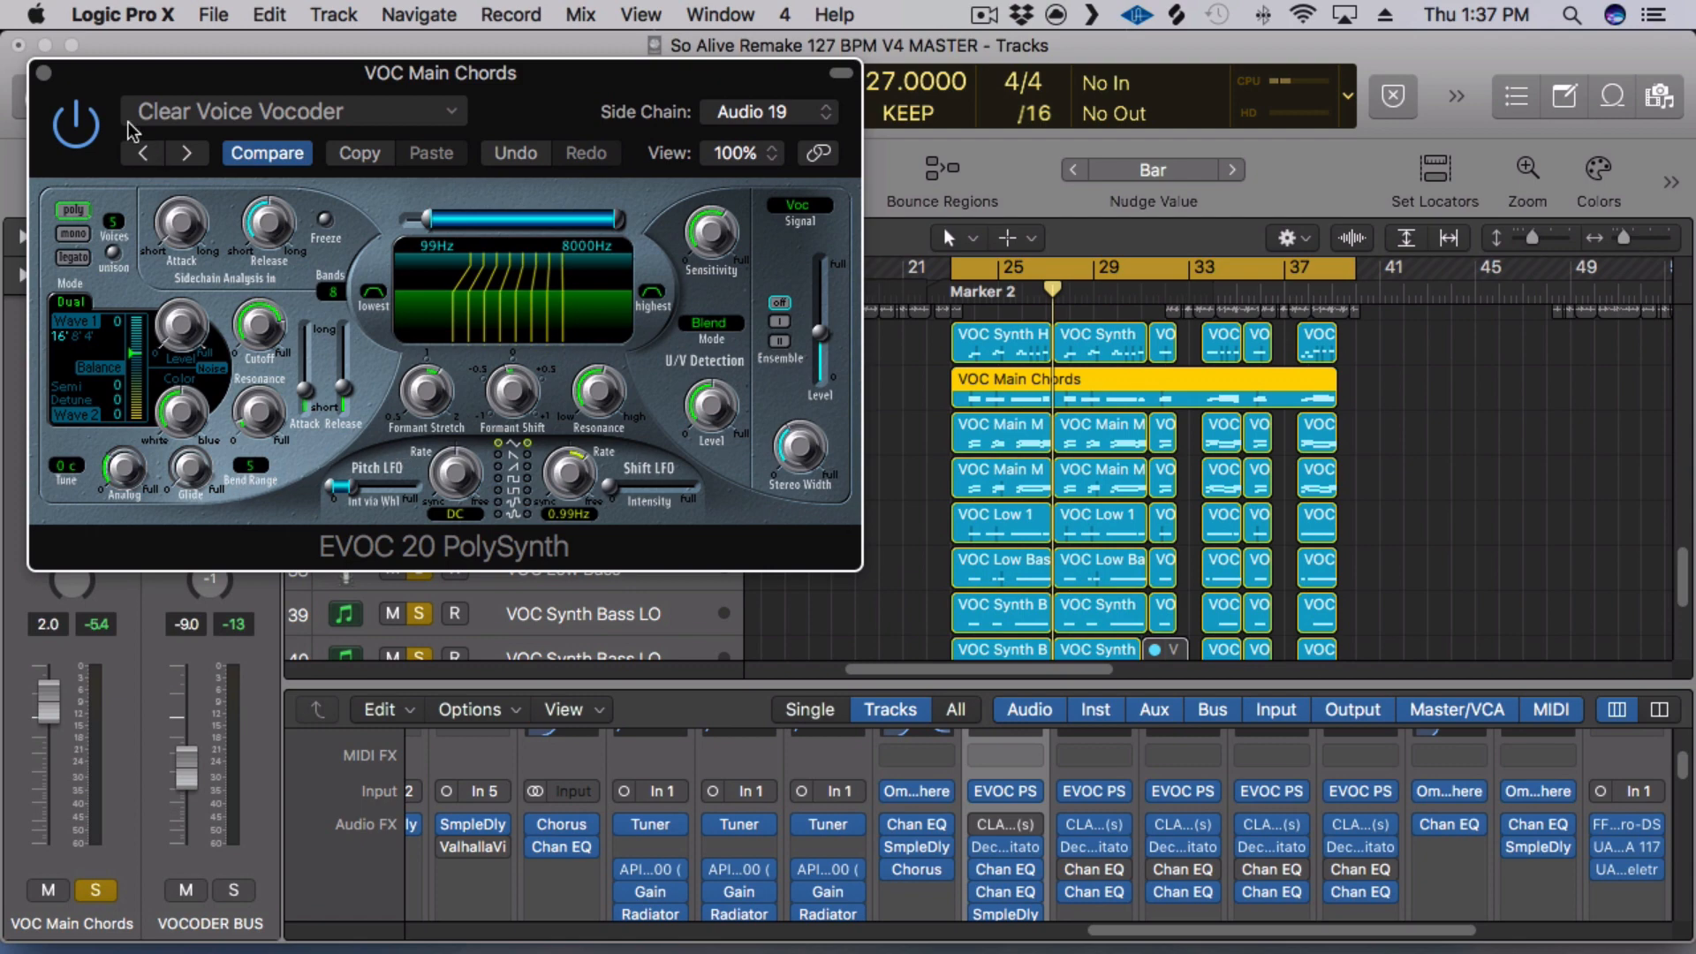
pyautogui.moveTo(89, 77); pyautogui.dragTo(301, 112)
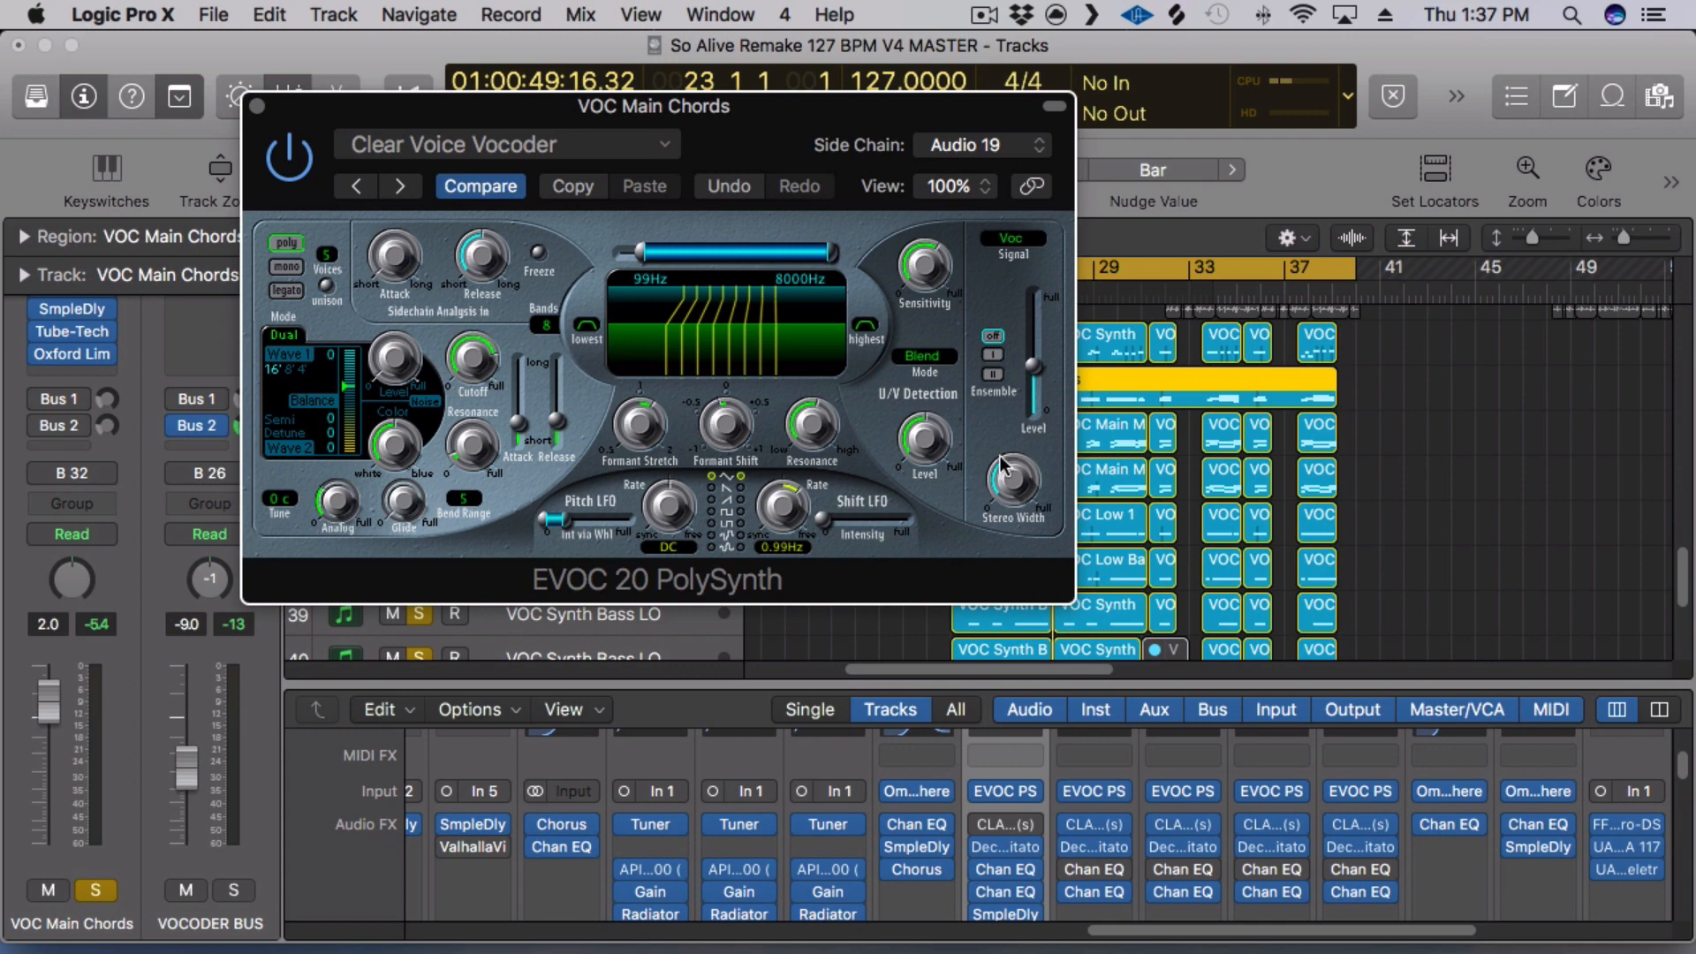
pyautogui.scroll(-3, 1006, 734)
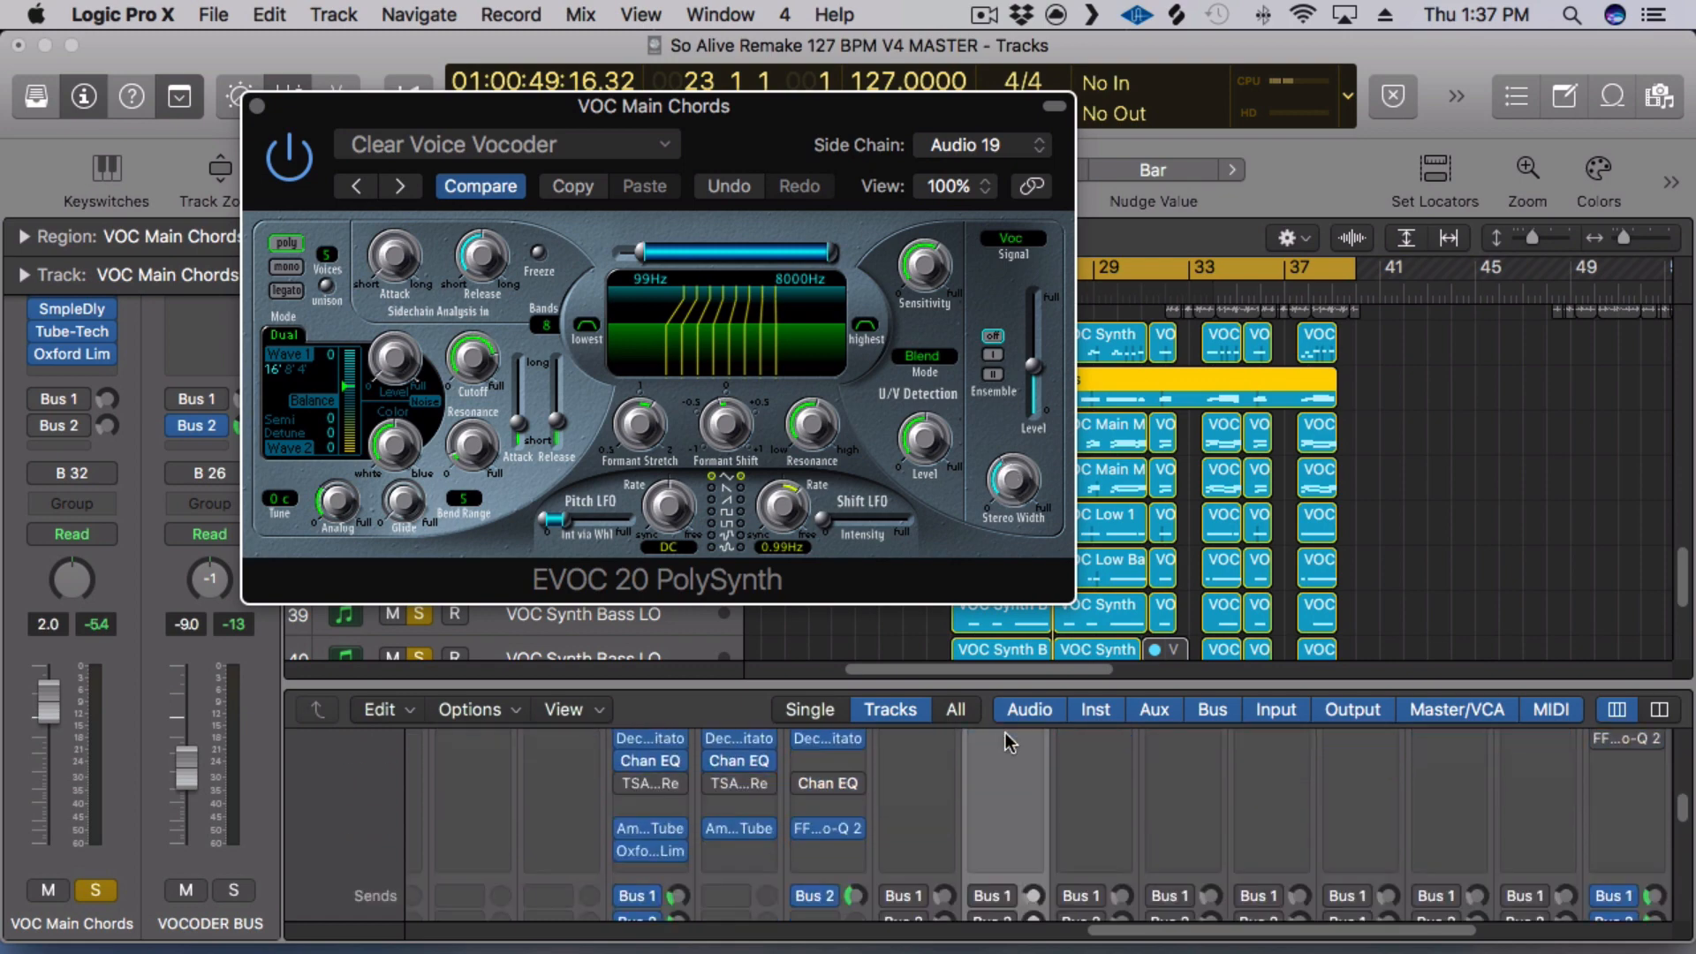
pyautogui.scroll(3, 1005, 733)
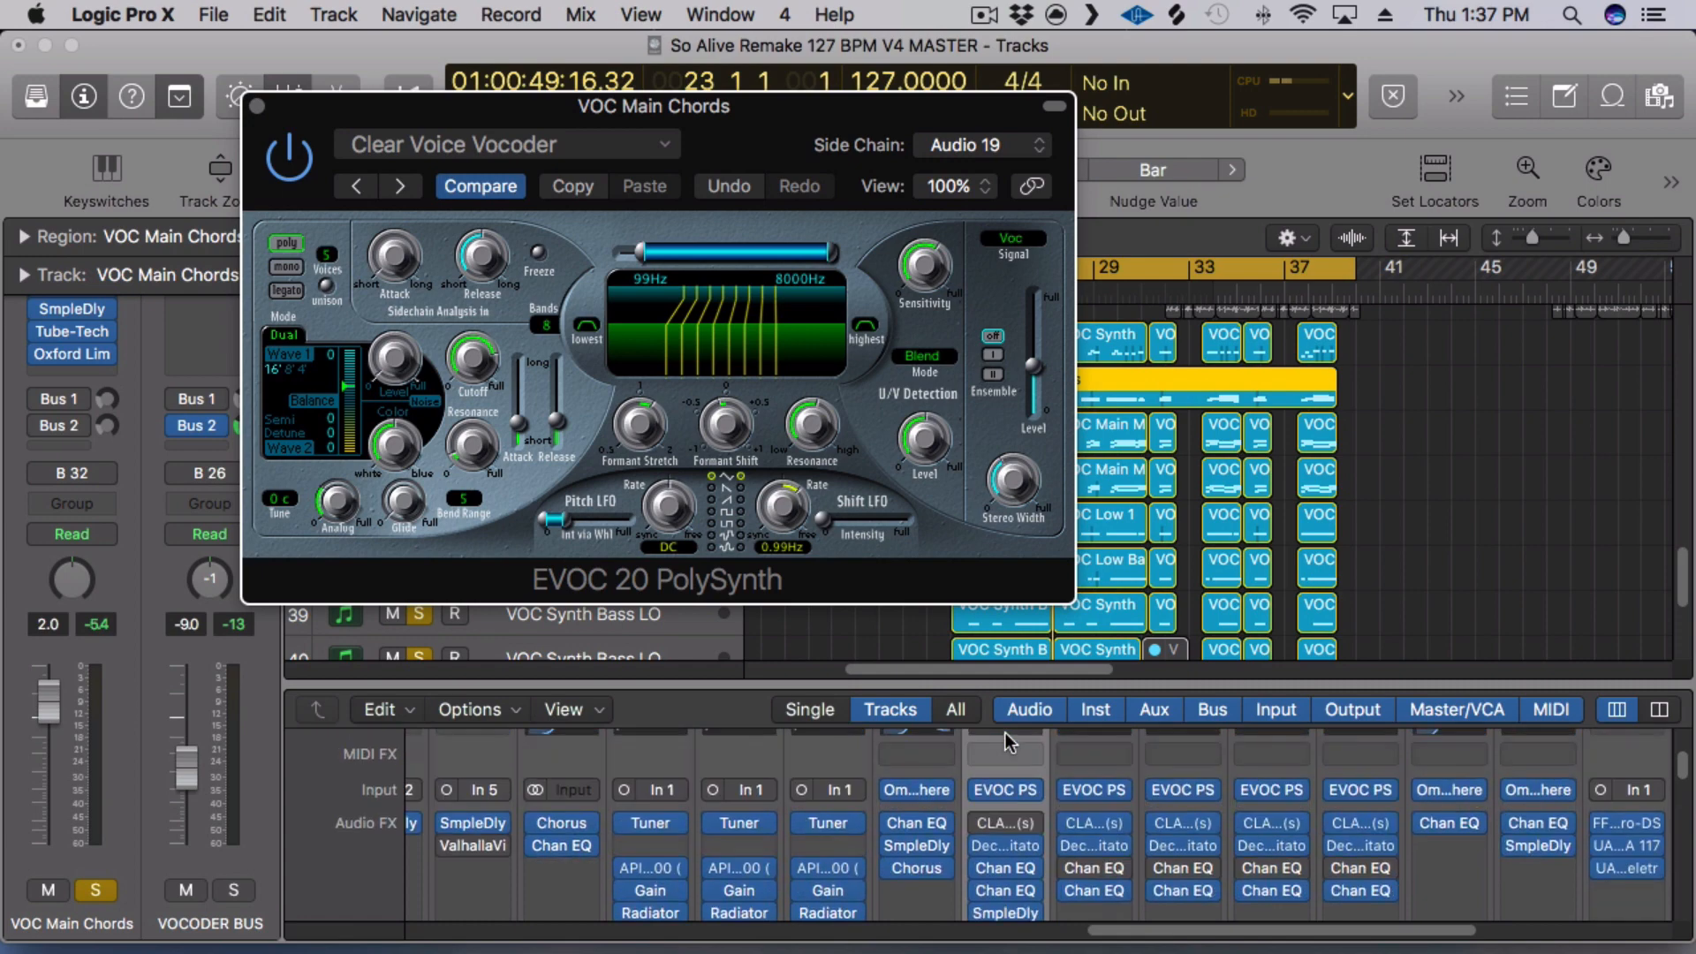
# Open the EVOC 20 PolySynth on VOC Main Melody 1, compare it side by side with VOC Main Chords' vocoder, and close it.
pyautogui.click(1099, 788)
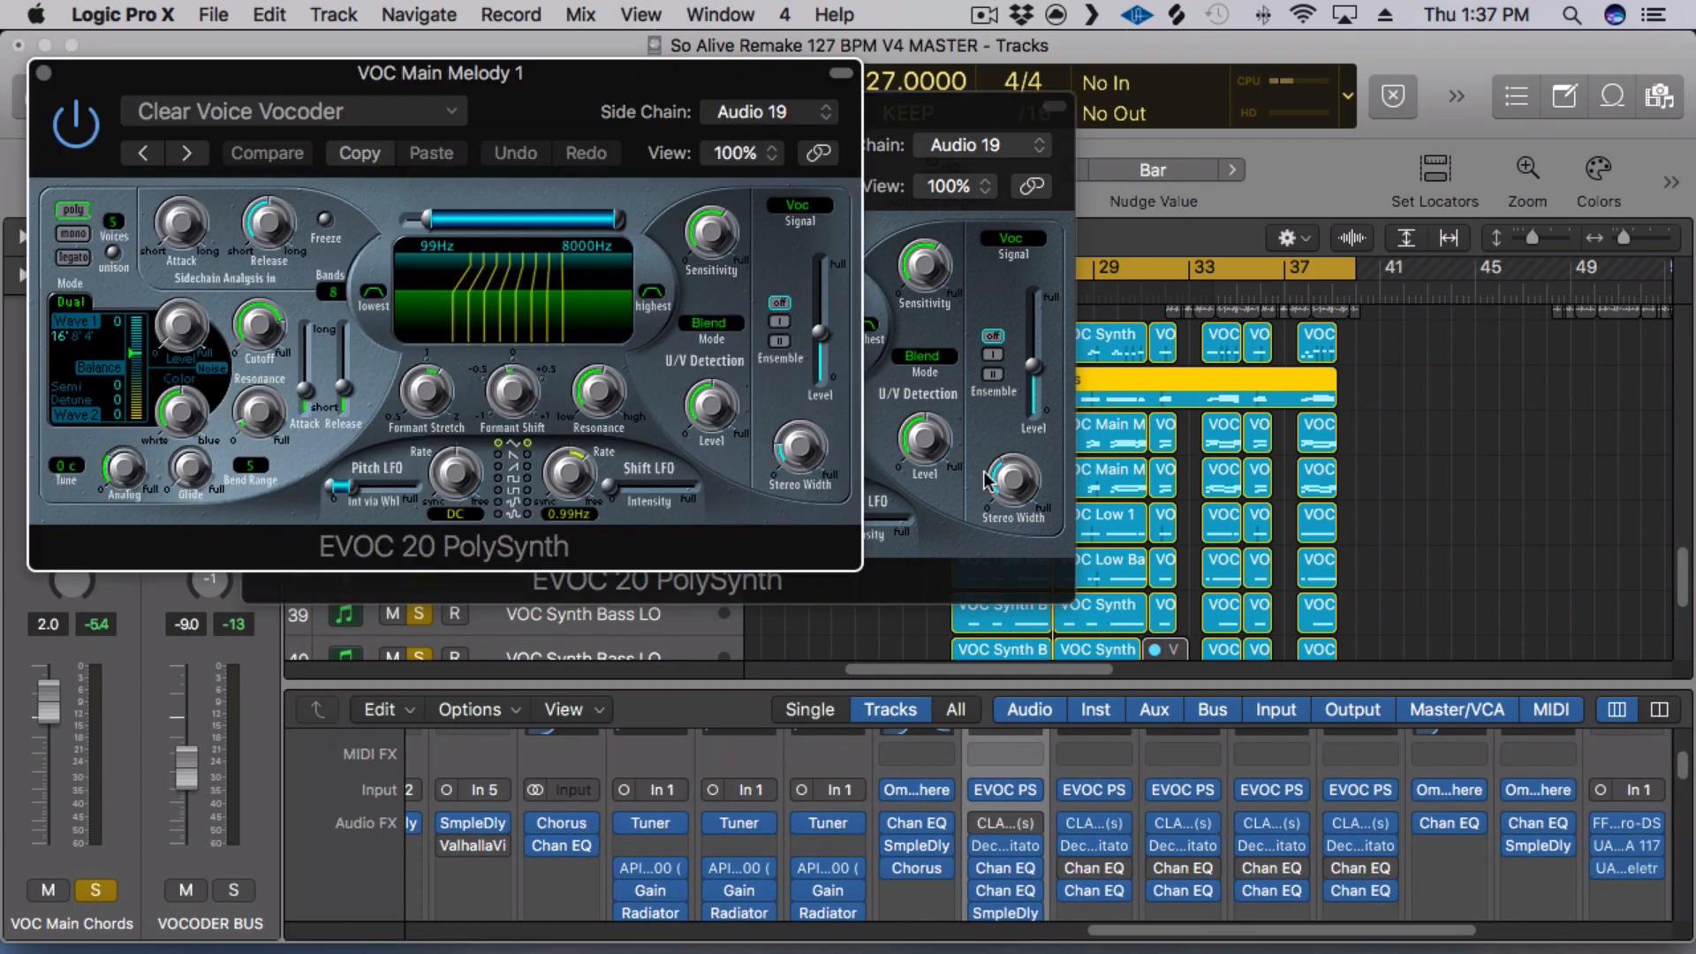
pyautogui.moveTo(211, 83); pyautogui.dragTo(1074, 133)
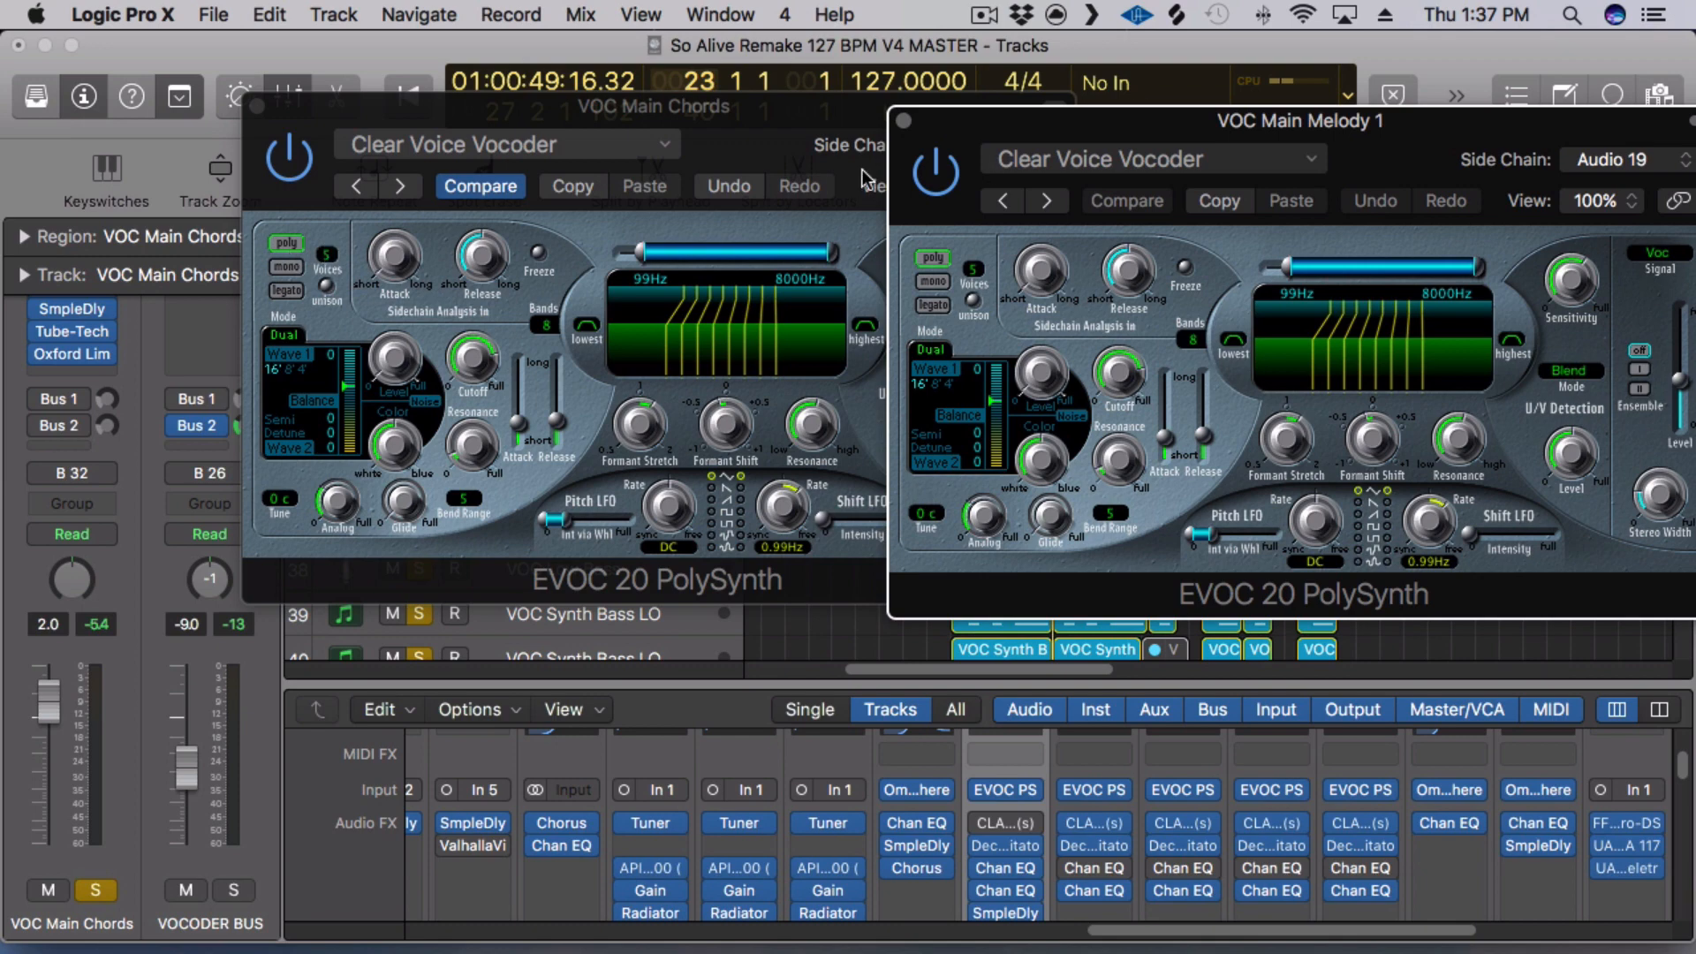
pyautogui.click(903, 123)
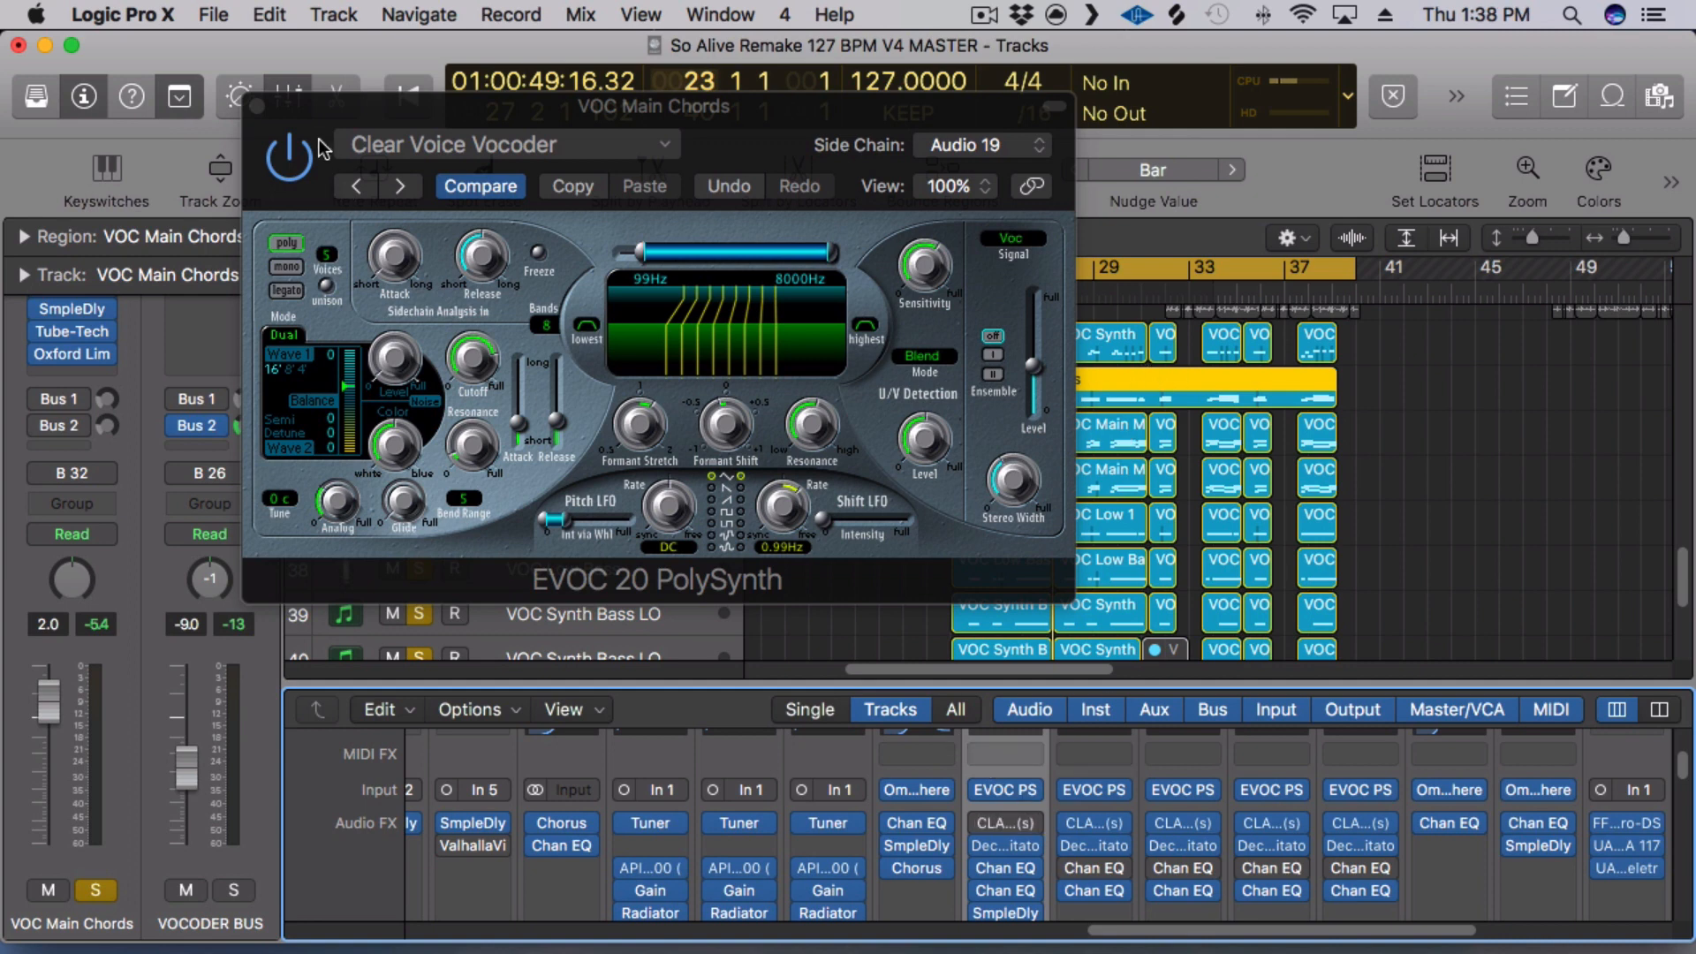
# Choose VOX Lead (Audio 19) as the side chain source for VOC Main Chords' vocoder and close its plug-in window.
pyautogui.click(950, 141)
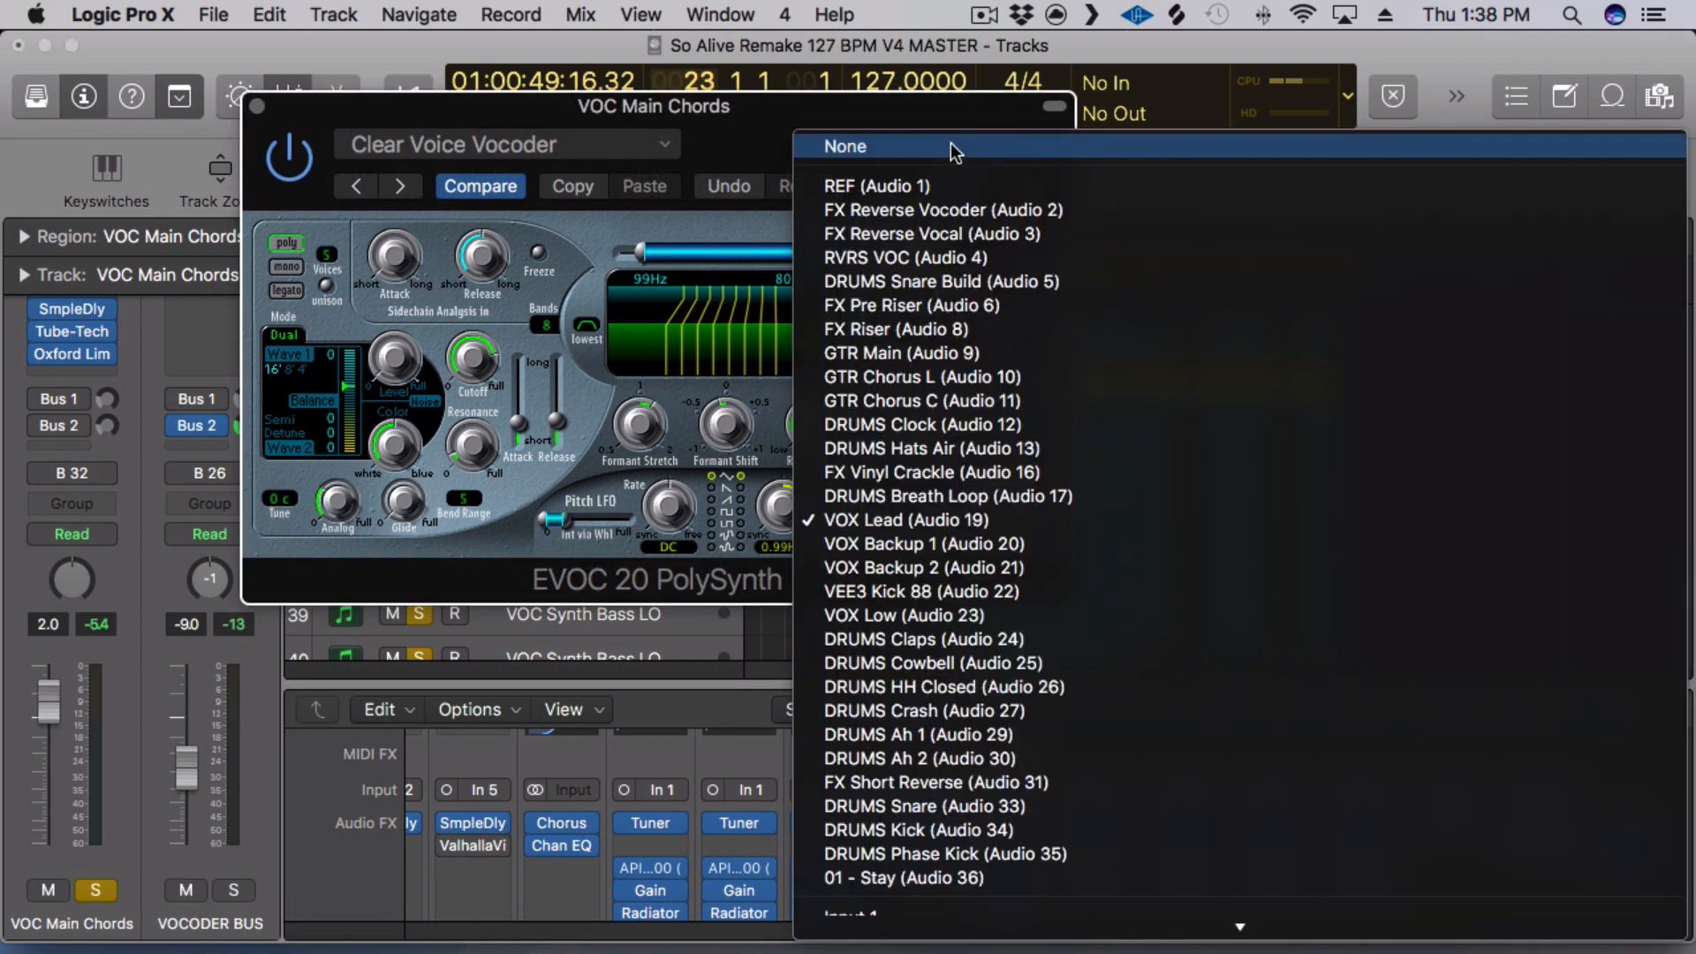
pyautogui.click(809, 521)
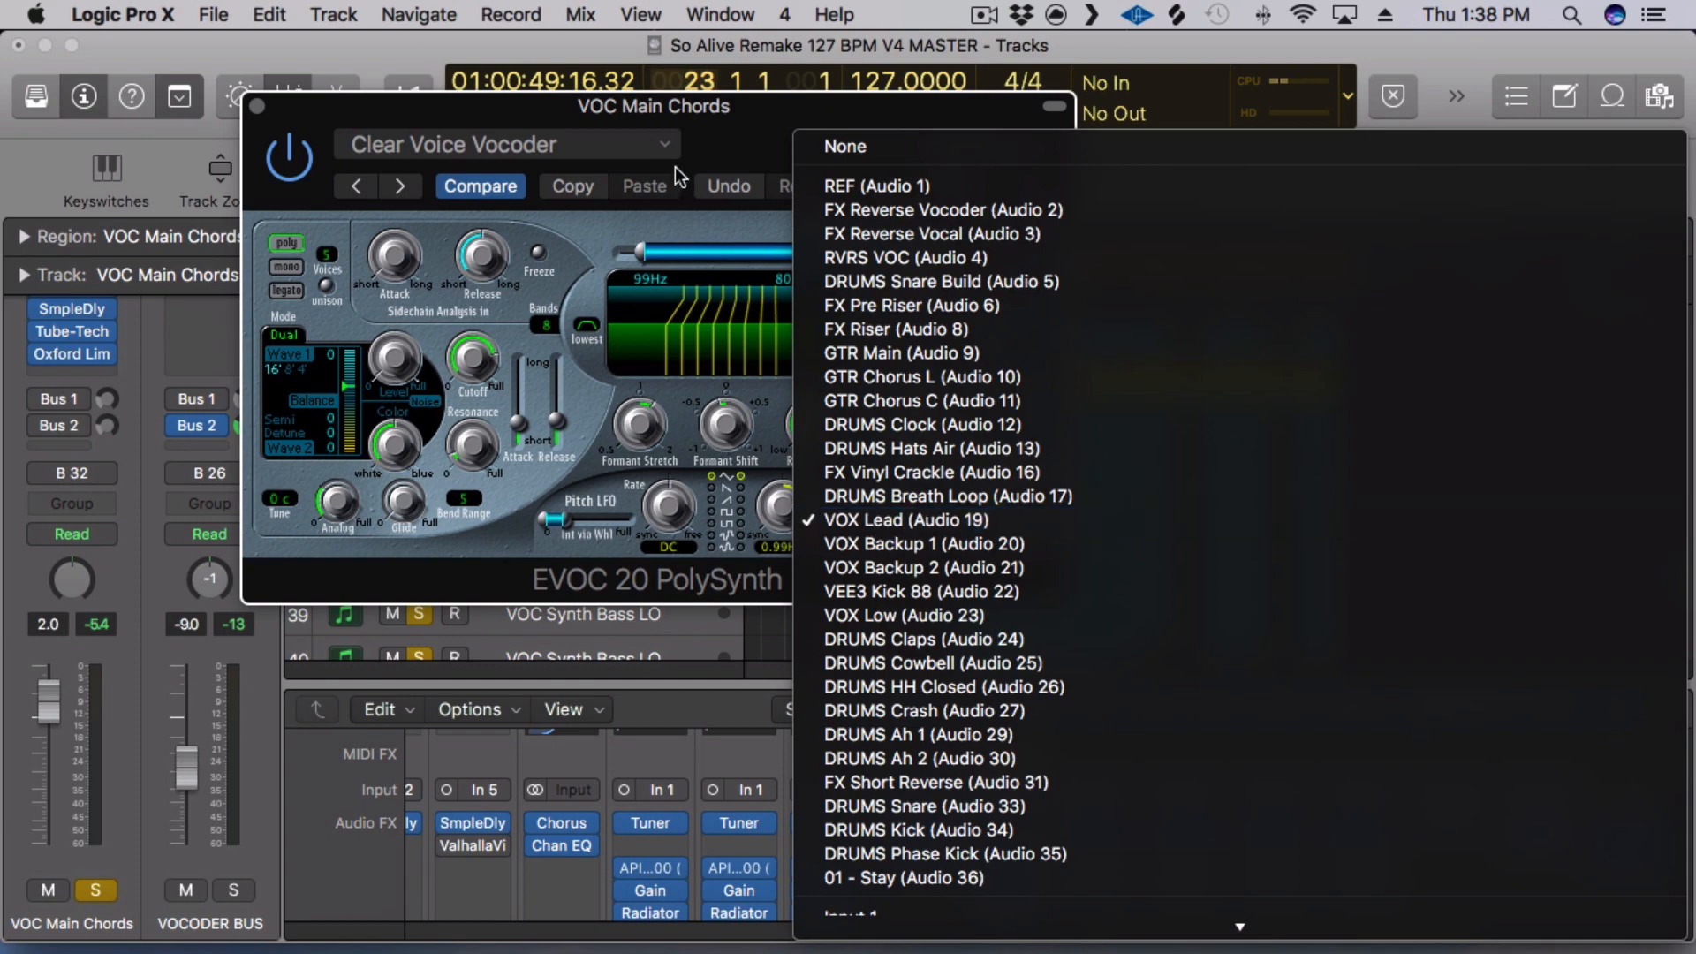
pyautogui.click(723, 131)
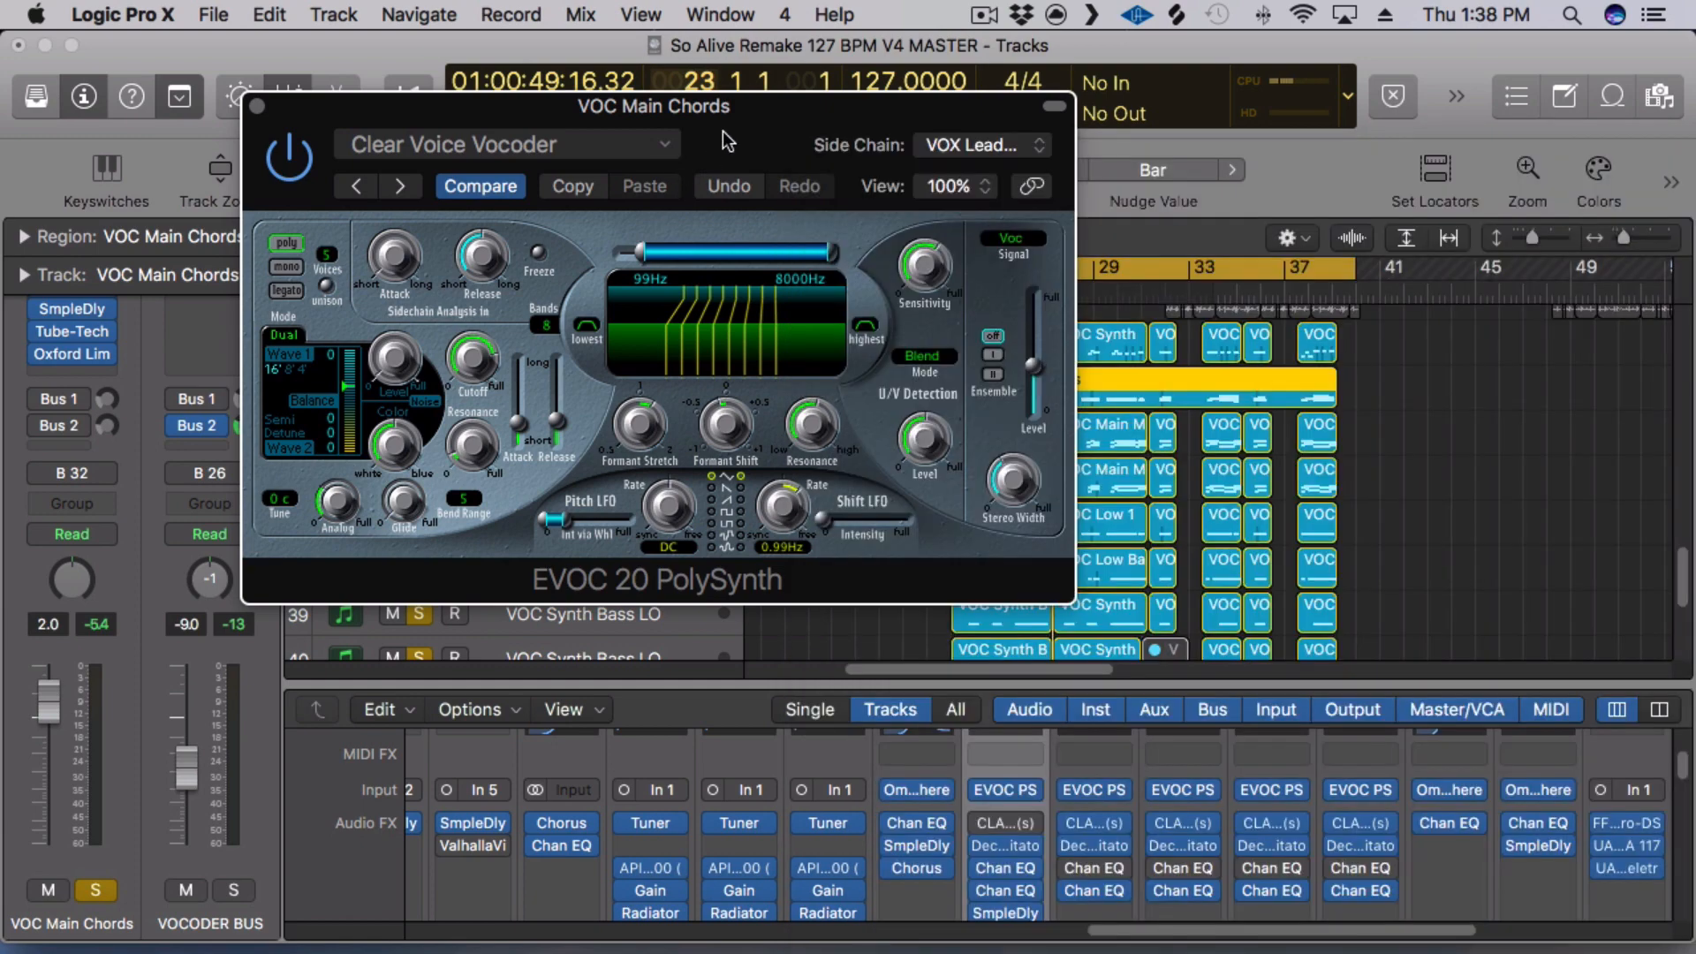
pyautogui.click(257, 107)
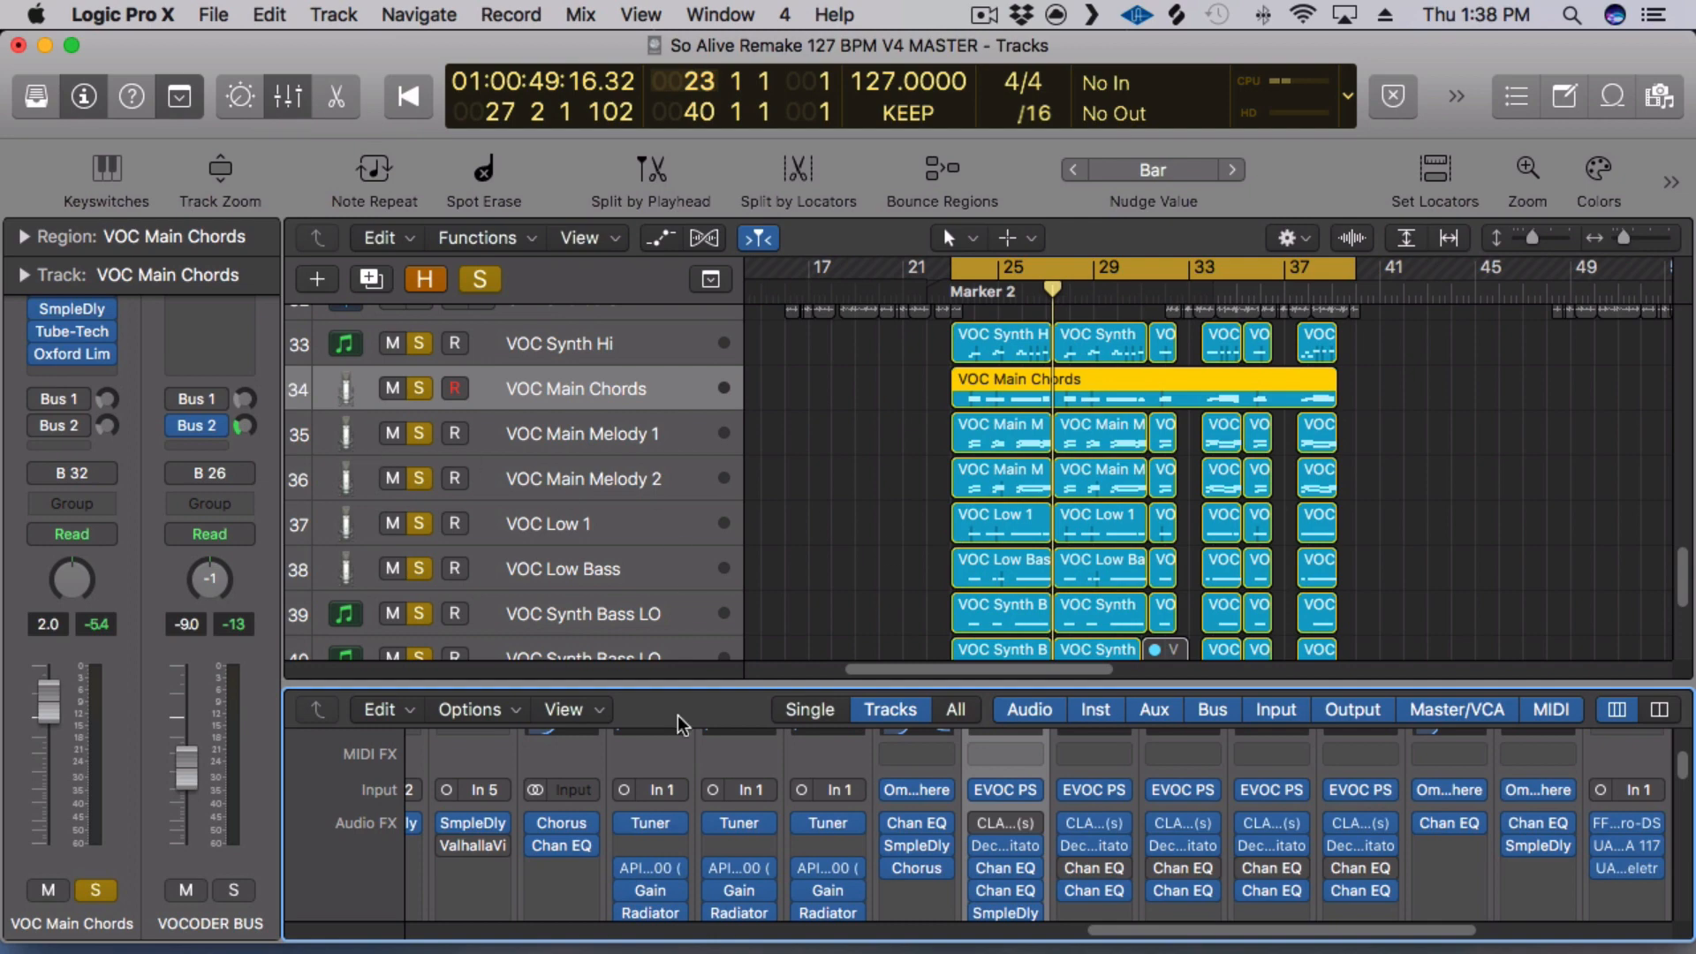
# Select the VOCODER BUS track and open its FF Pro-Q 2 equalizer, placing the window clear of the track list.
pyautogui.scroll(-1, 663, 875)
pyautogui.scroll(-5, 661, 874)
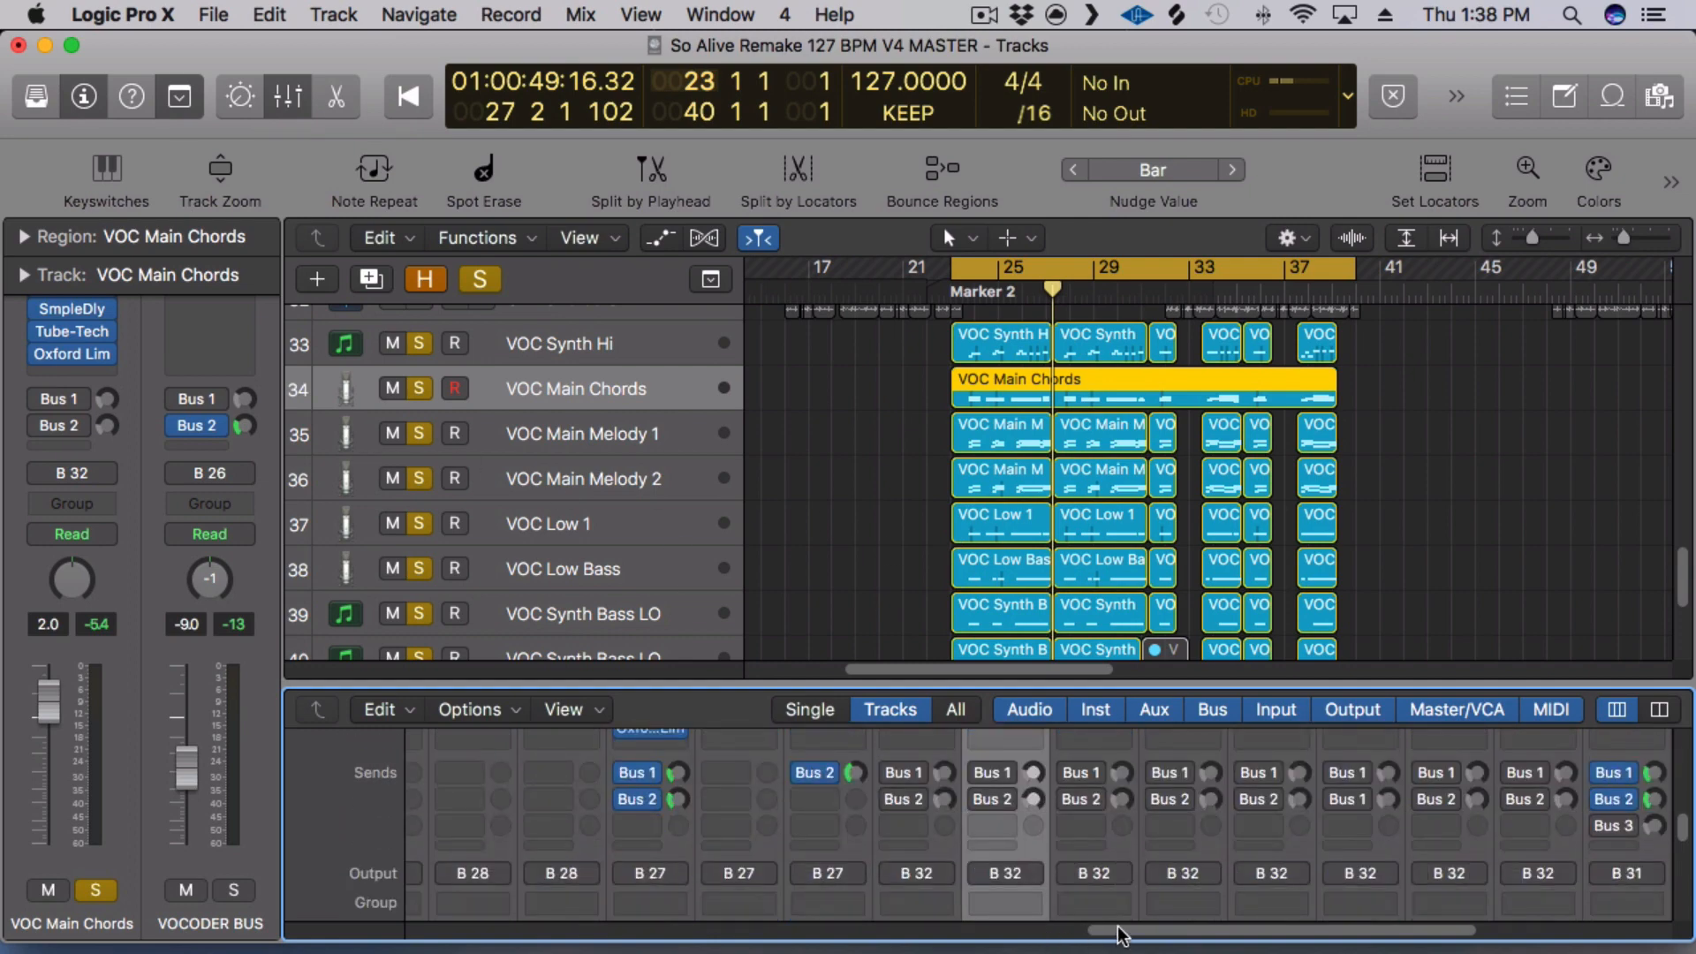
pyautogui.scroll(15, 927, 502)
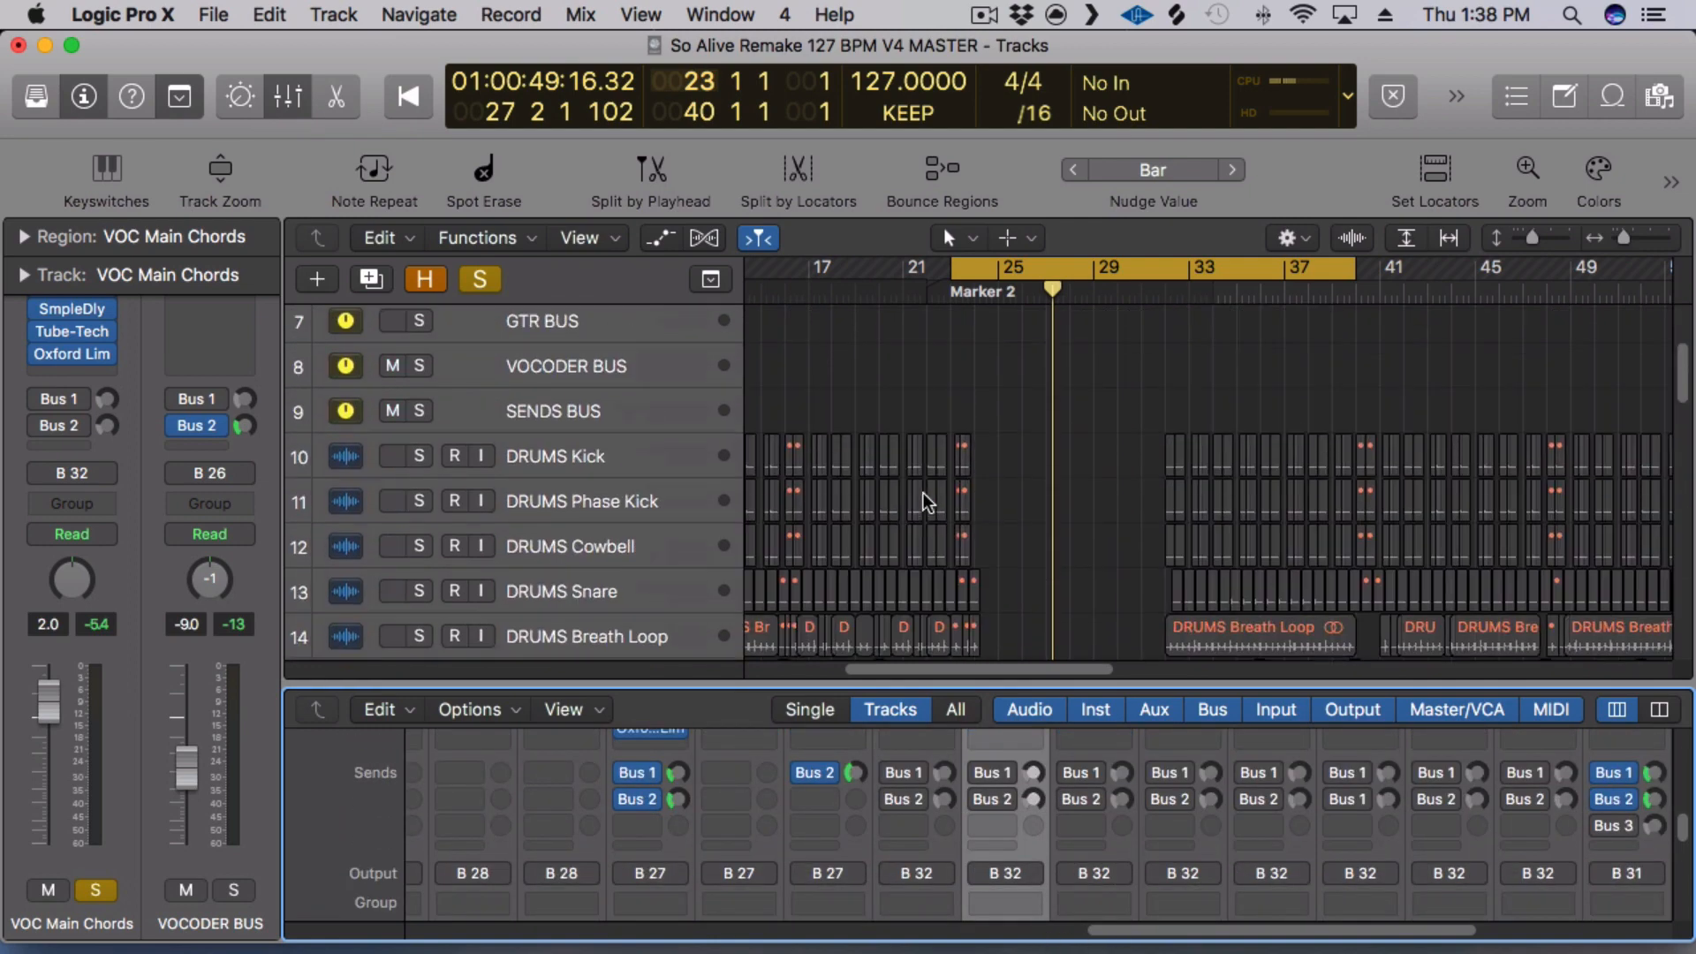
pyautogui.click(592, 378)
pyautogui.scroll(1, 469, 831)
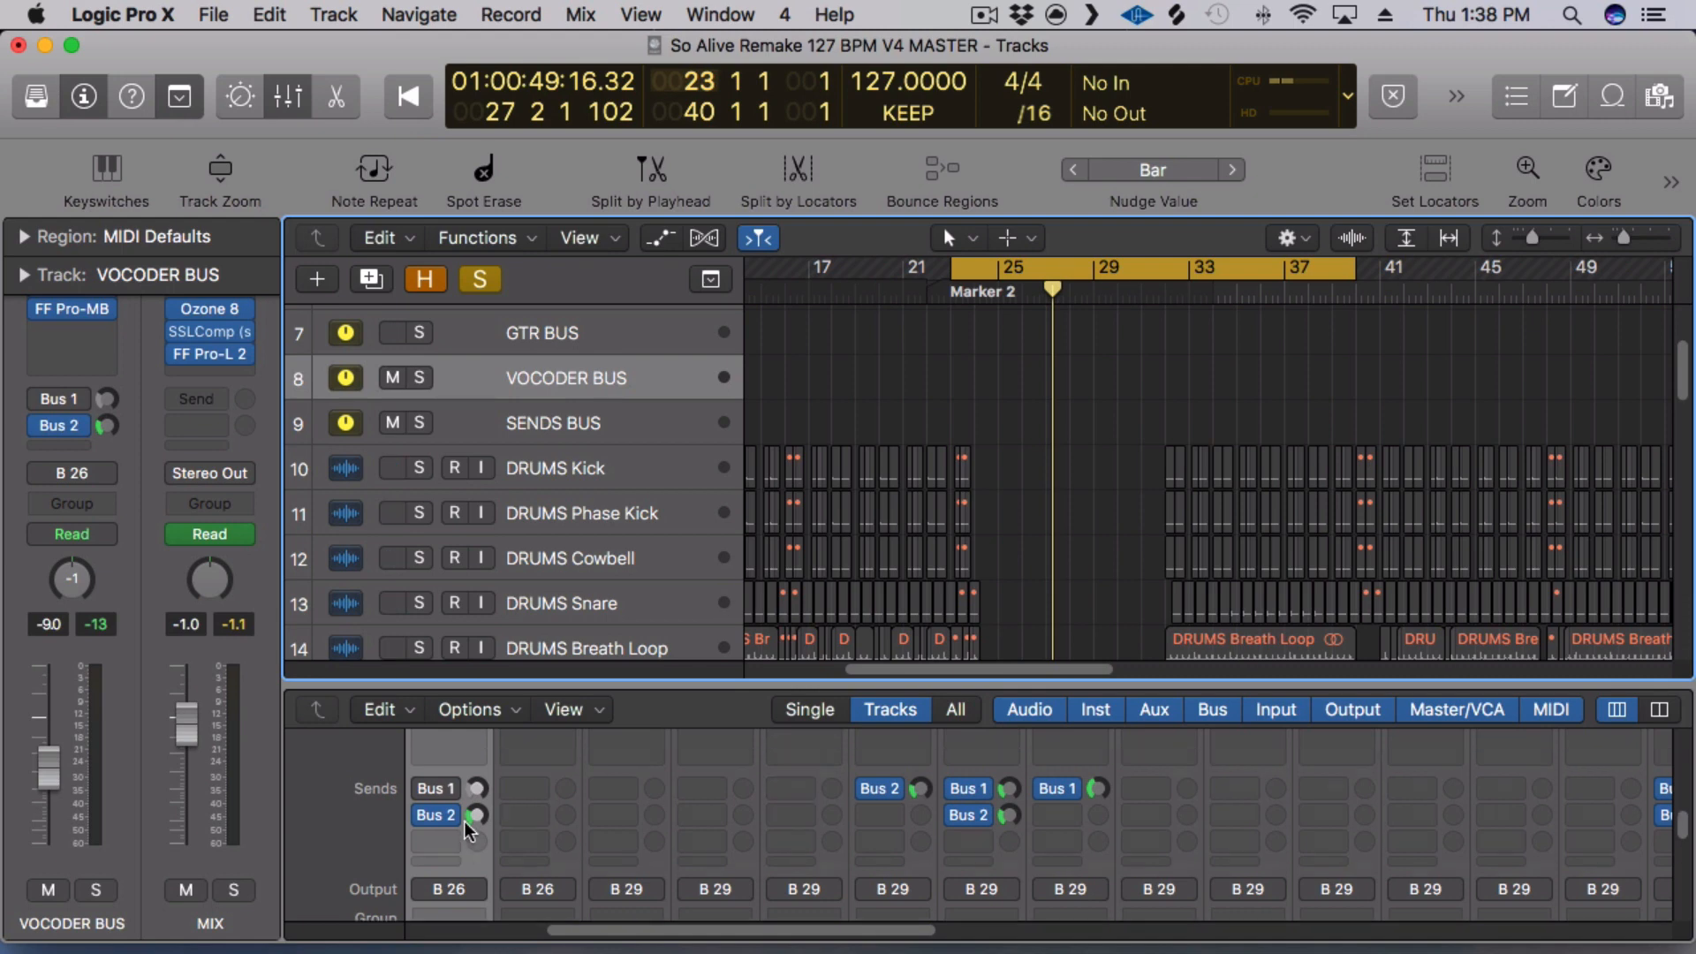
pyautogui.scroll(10, 469, 827)
pyautogui.scroll(-2, 469, 827)
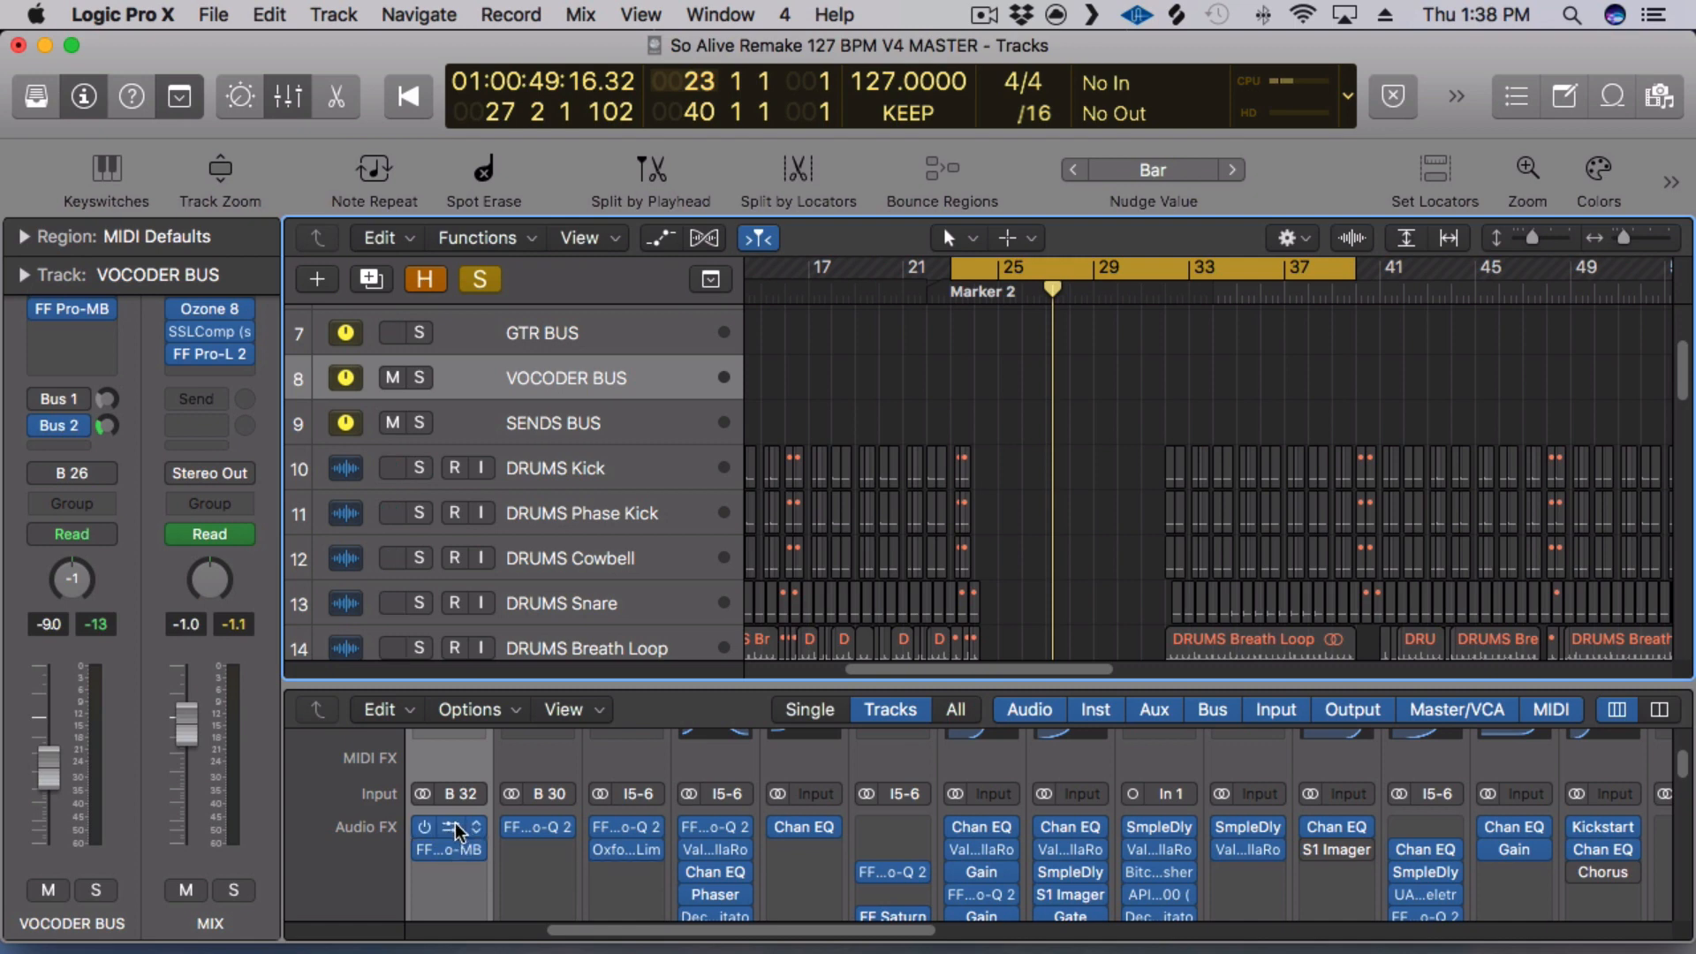
pyautogui.click(458, 831)
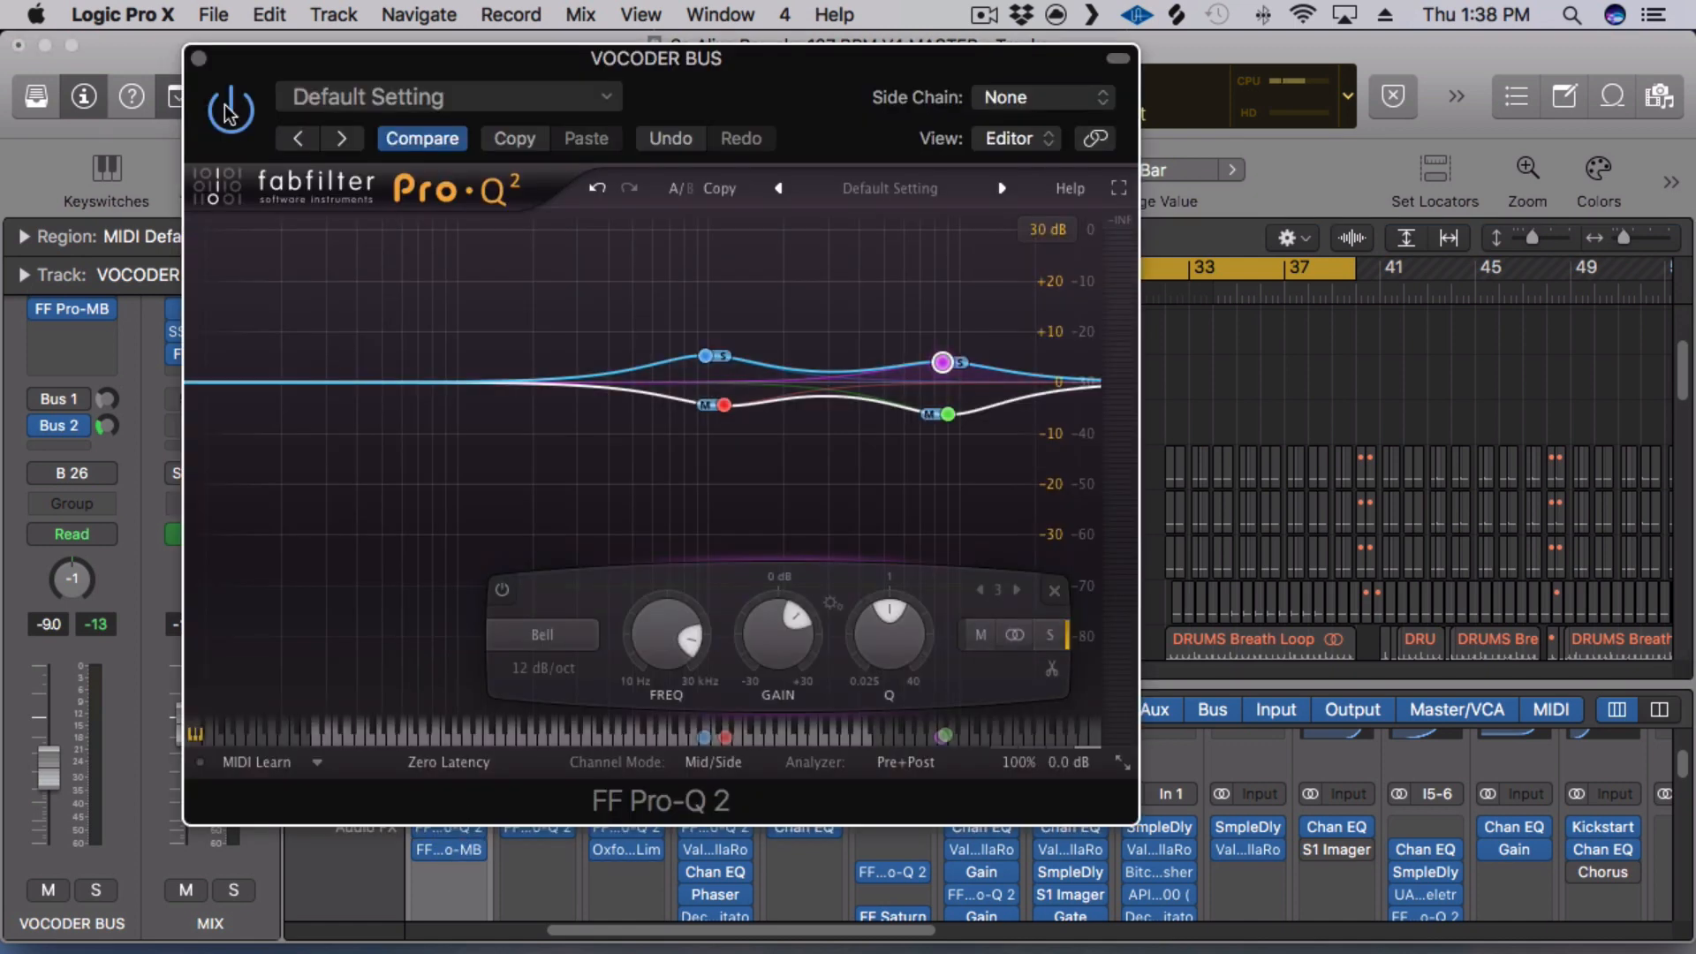
pyautogui.moveTo(269, 71); pyautogui.dragTo(942, 51)
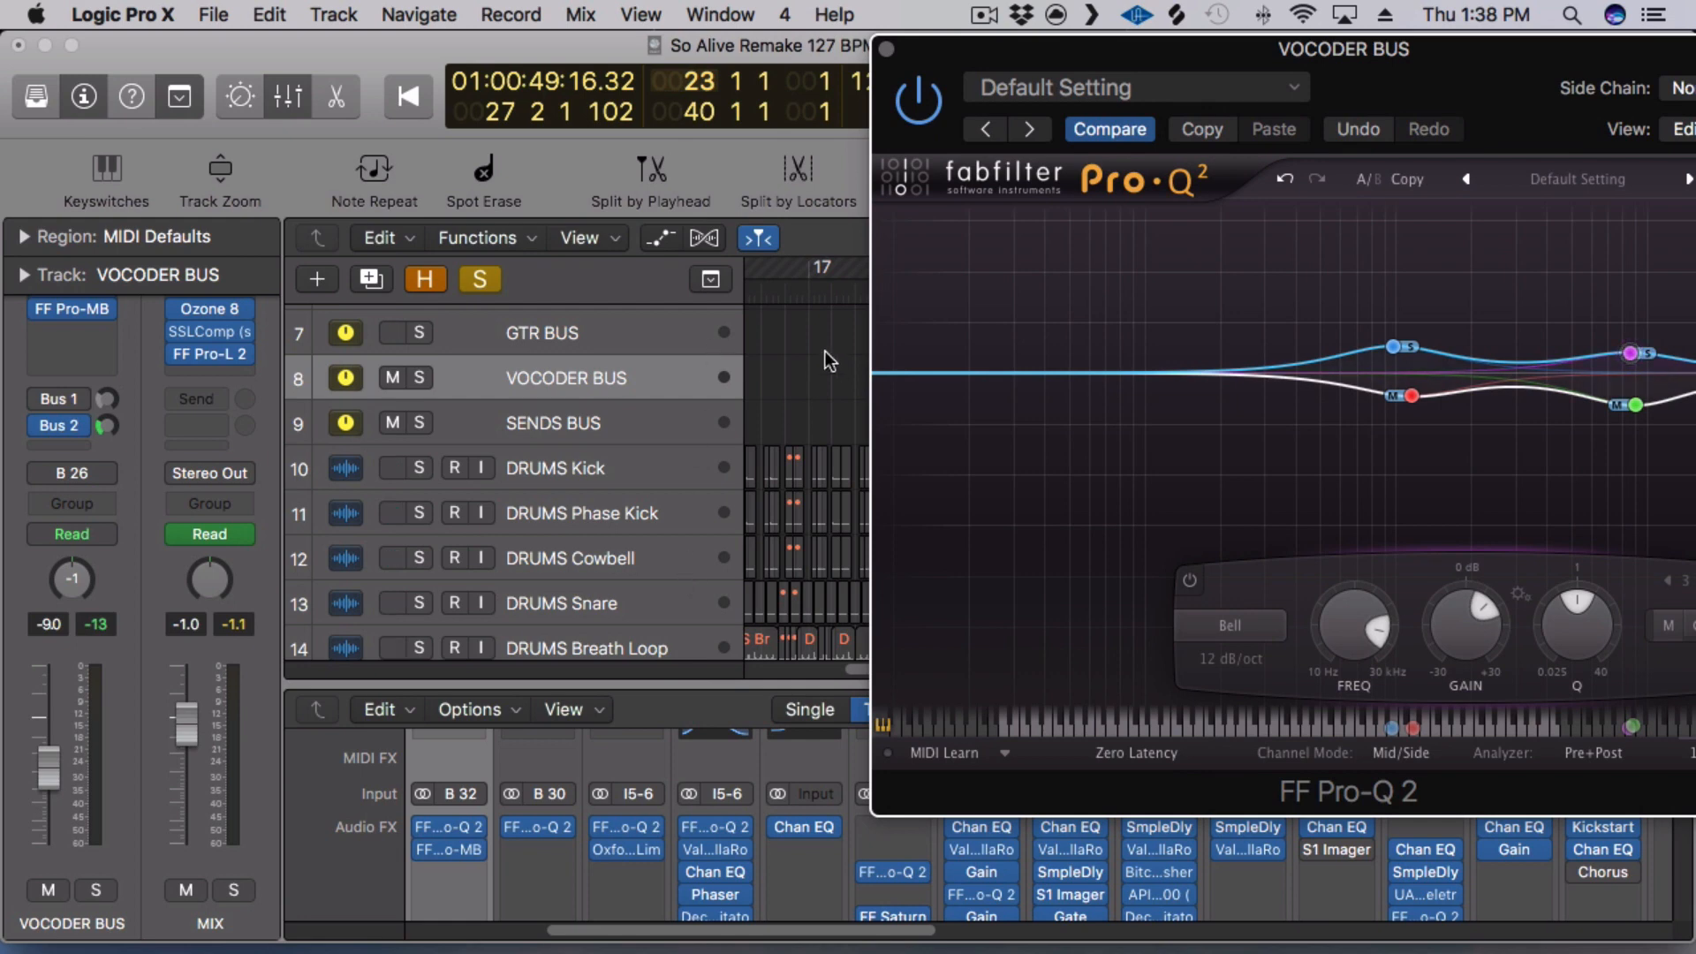
# Solo VOX Lead and play the vocoder section from bar 23 while watching the VOCODER BUS equalizer curve.
pyautogui.click(416, 377)
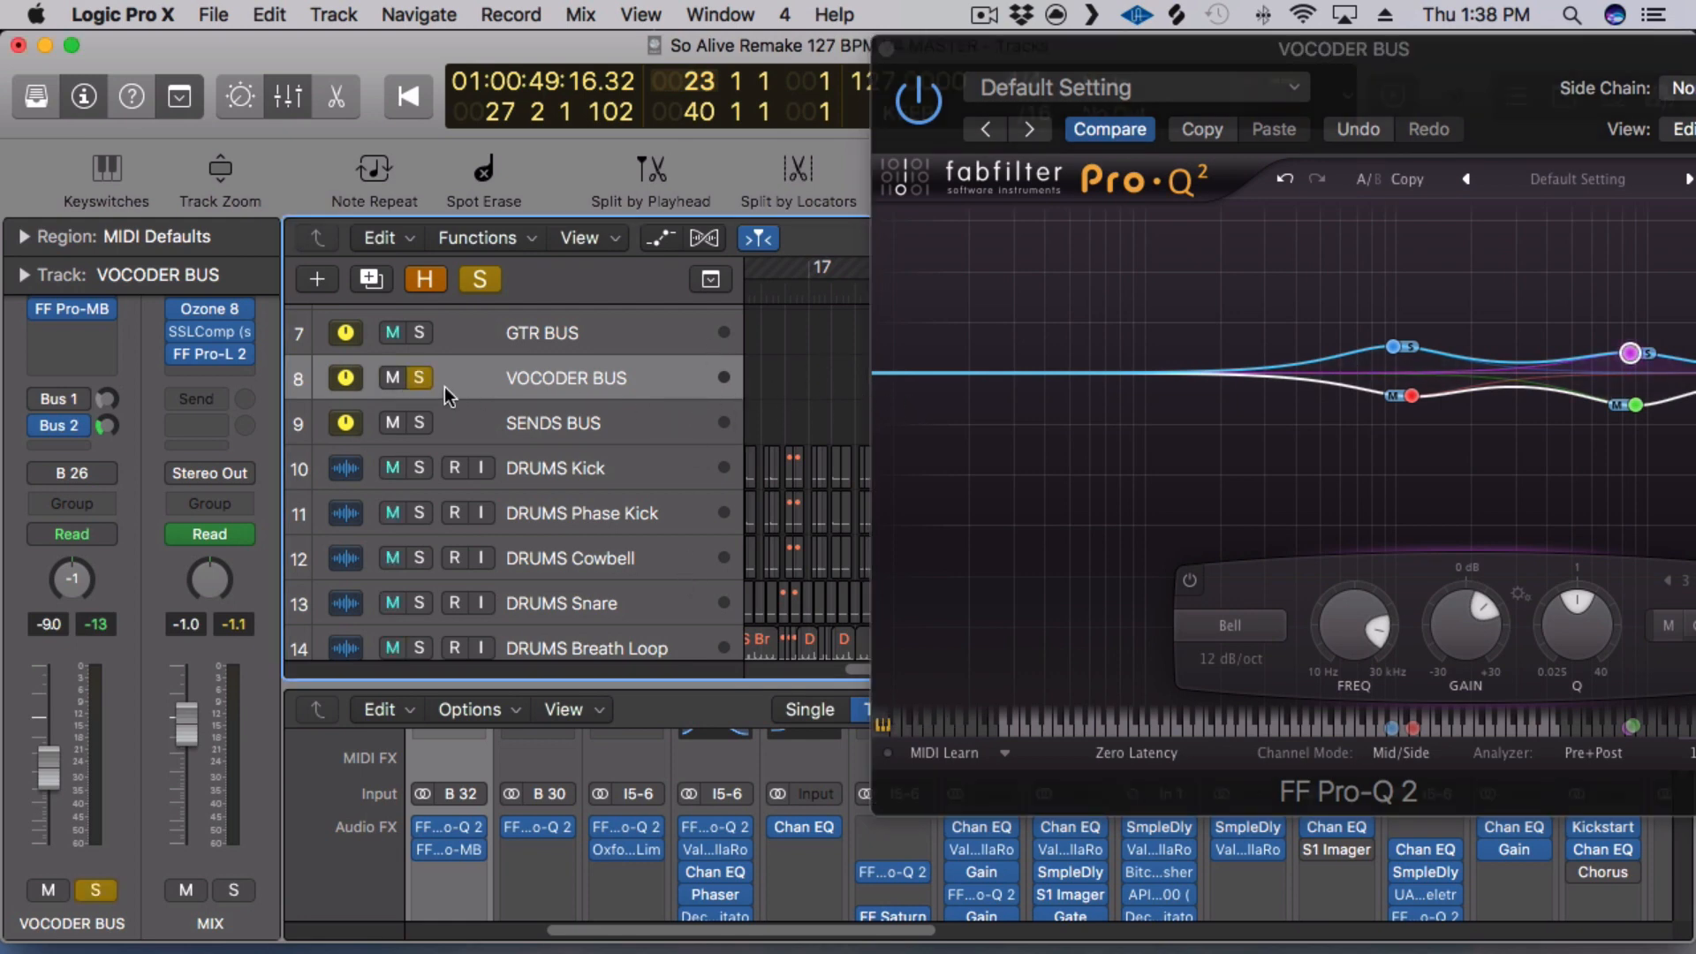
pyautogui.click(417, 377)
pyautogui.scroll(-15, 833, 531)
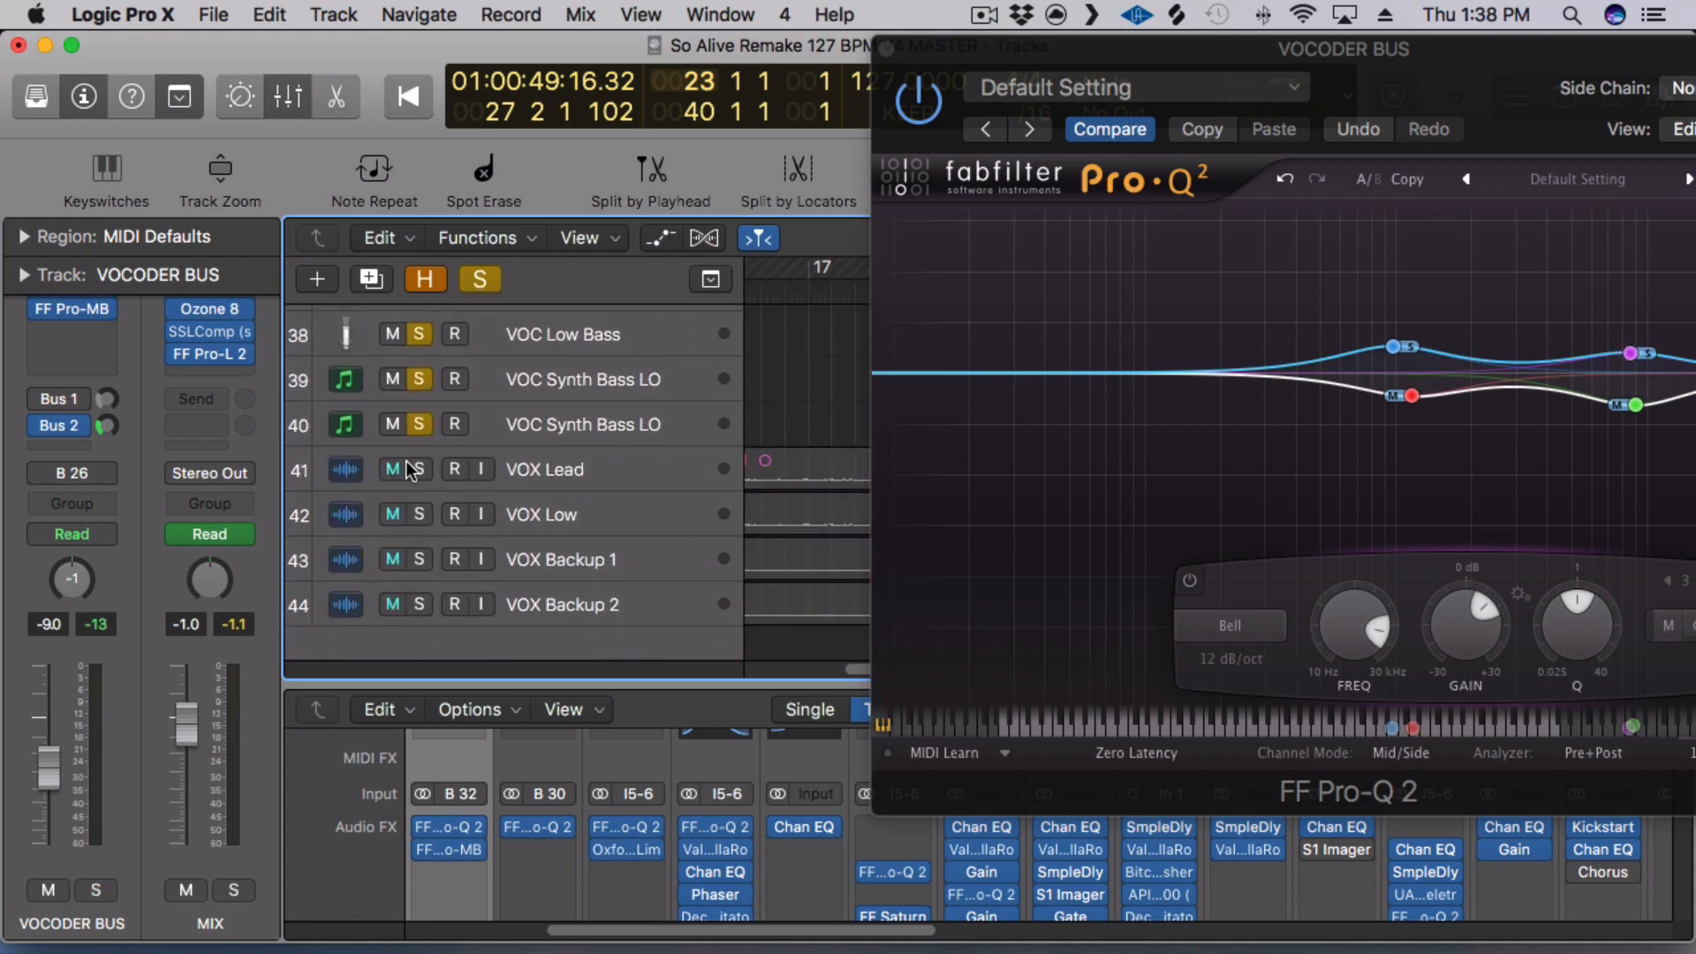
pyautogui.click(415, 469)
pyautogui.press('space')
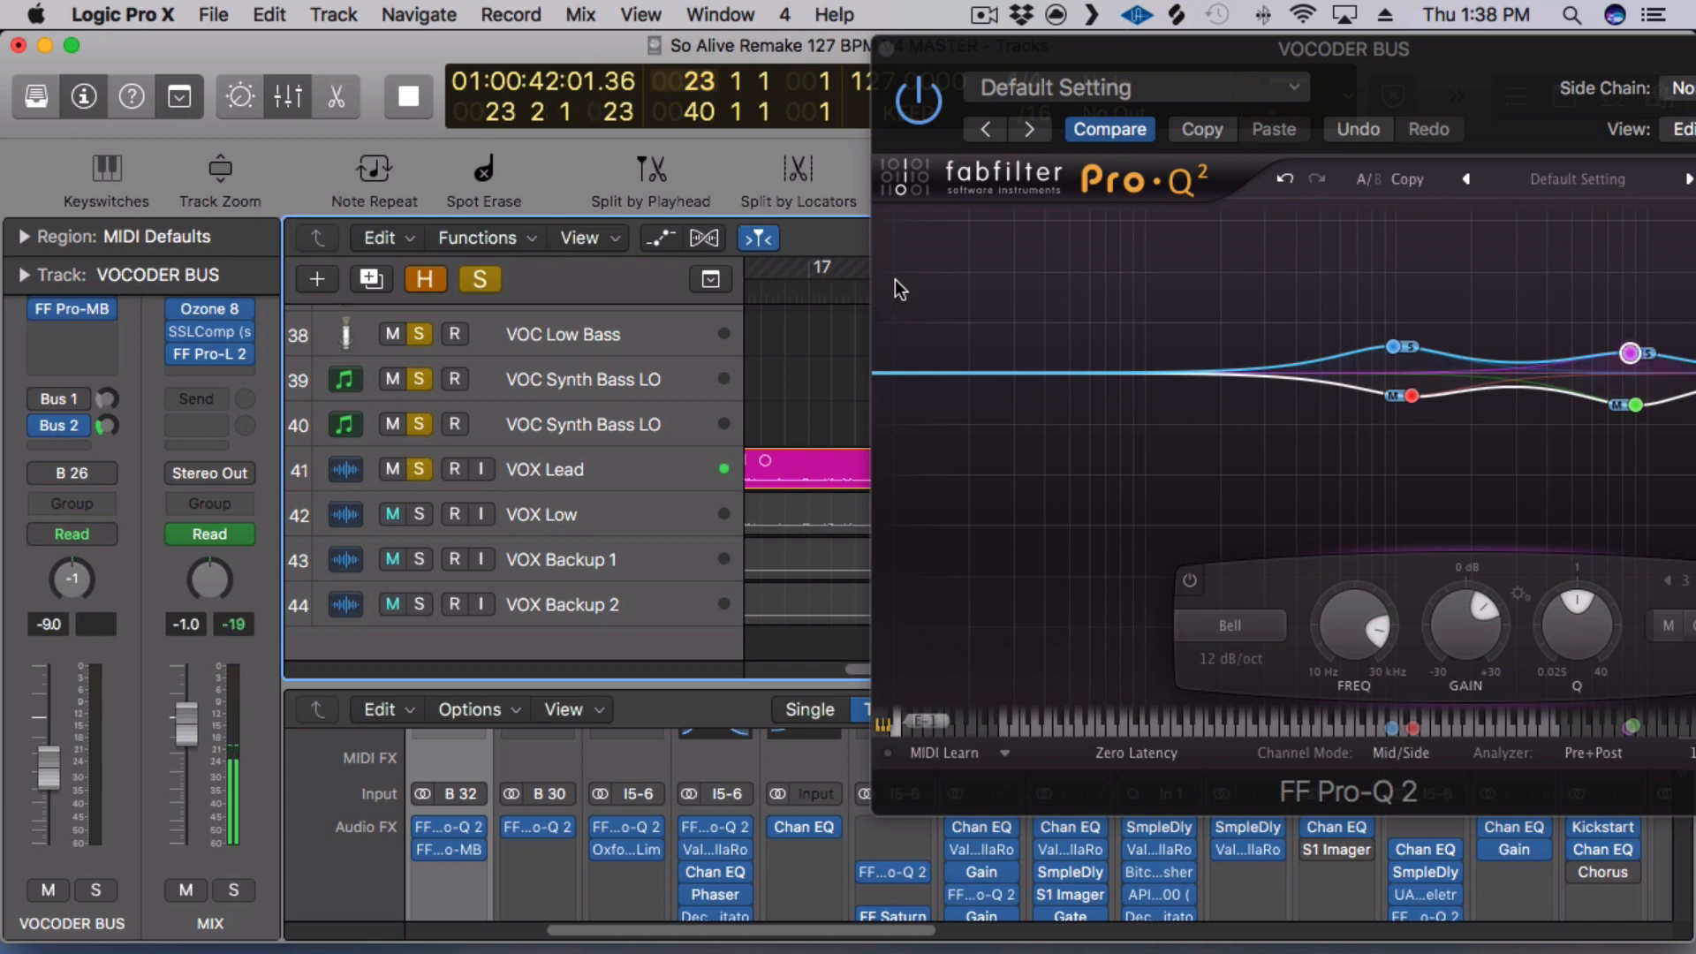
pyautogui.scroll(15, 804, 374)
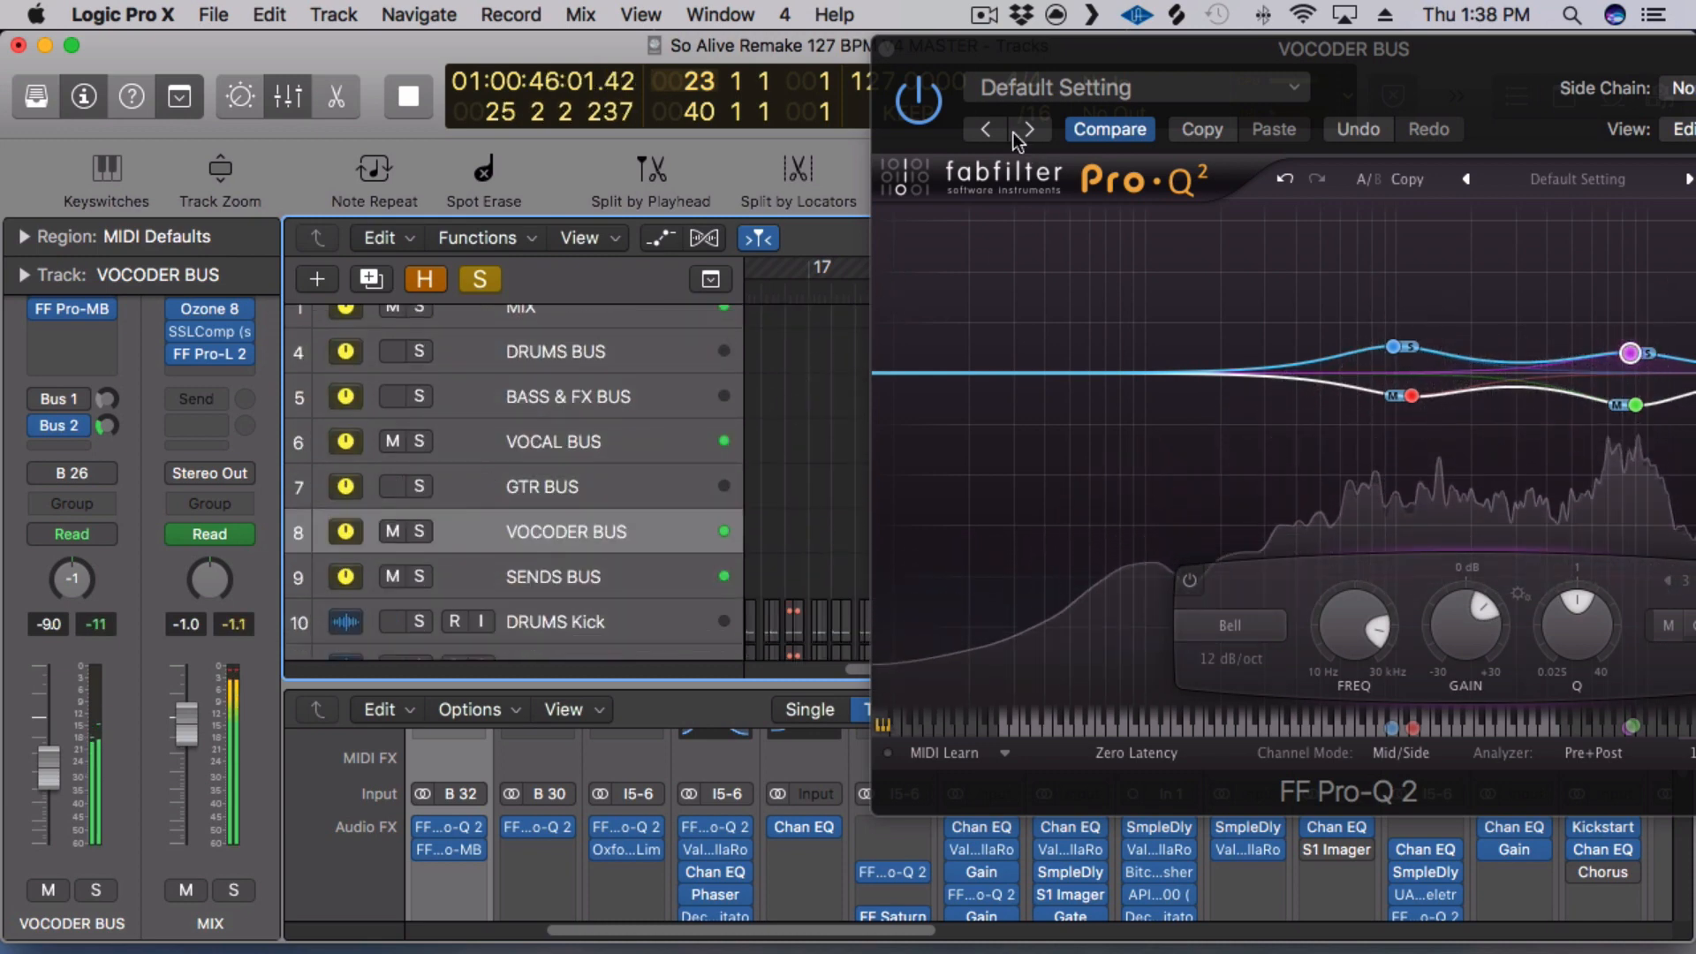
pyautogui.moveTo(958, 55); pyautogui.dragTo(662, 53)
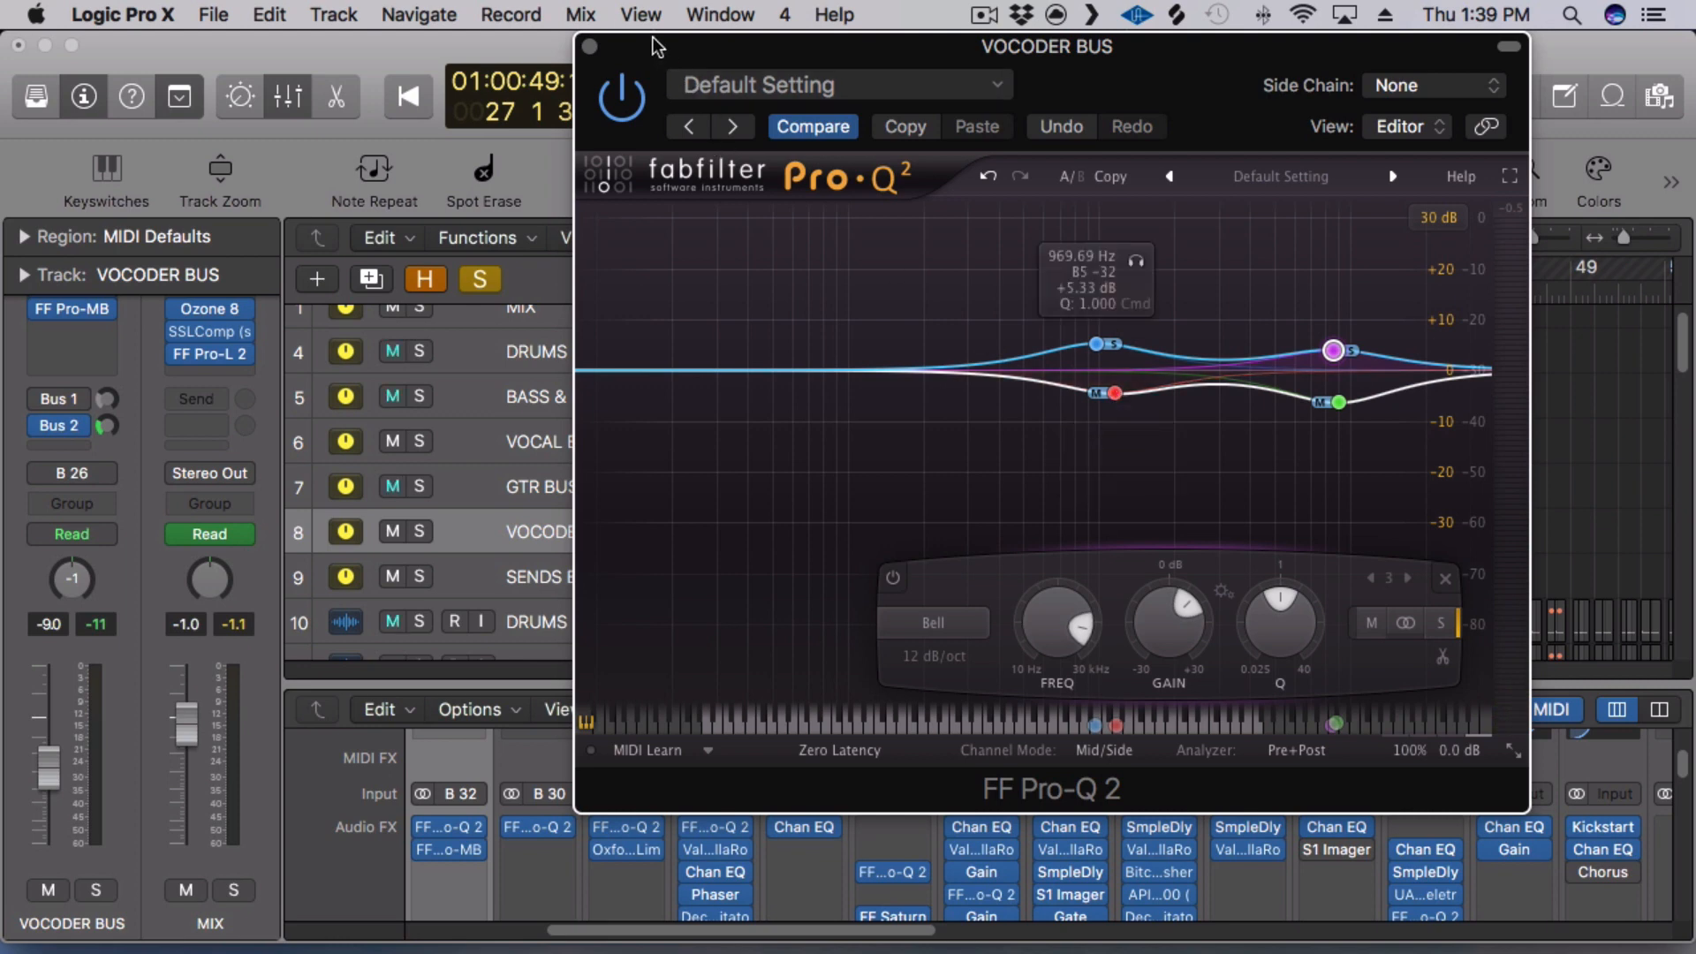
# Select the VOC Low 1 track and bring the vocoder channels' pan settings into view in the mixer.
pyautogui.moveTo(650, 48); pyautogui.dragTo(1015, 49)
pyautogui.scroll(-10, 807, 543)
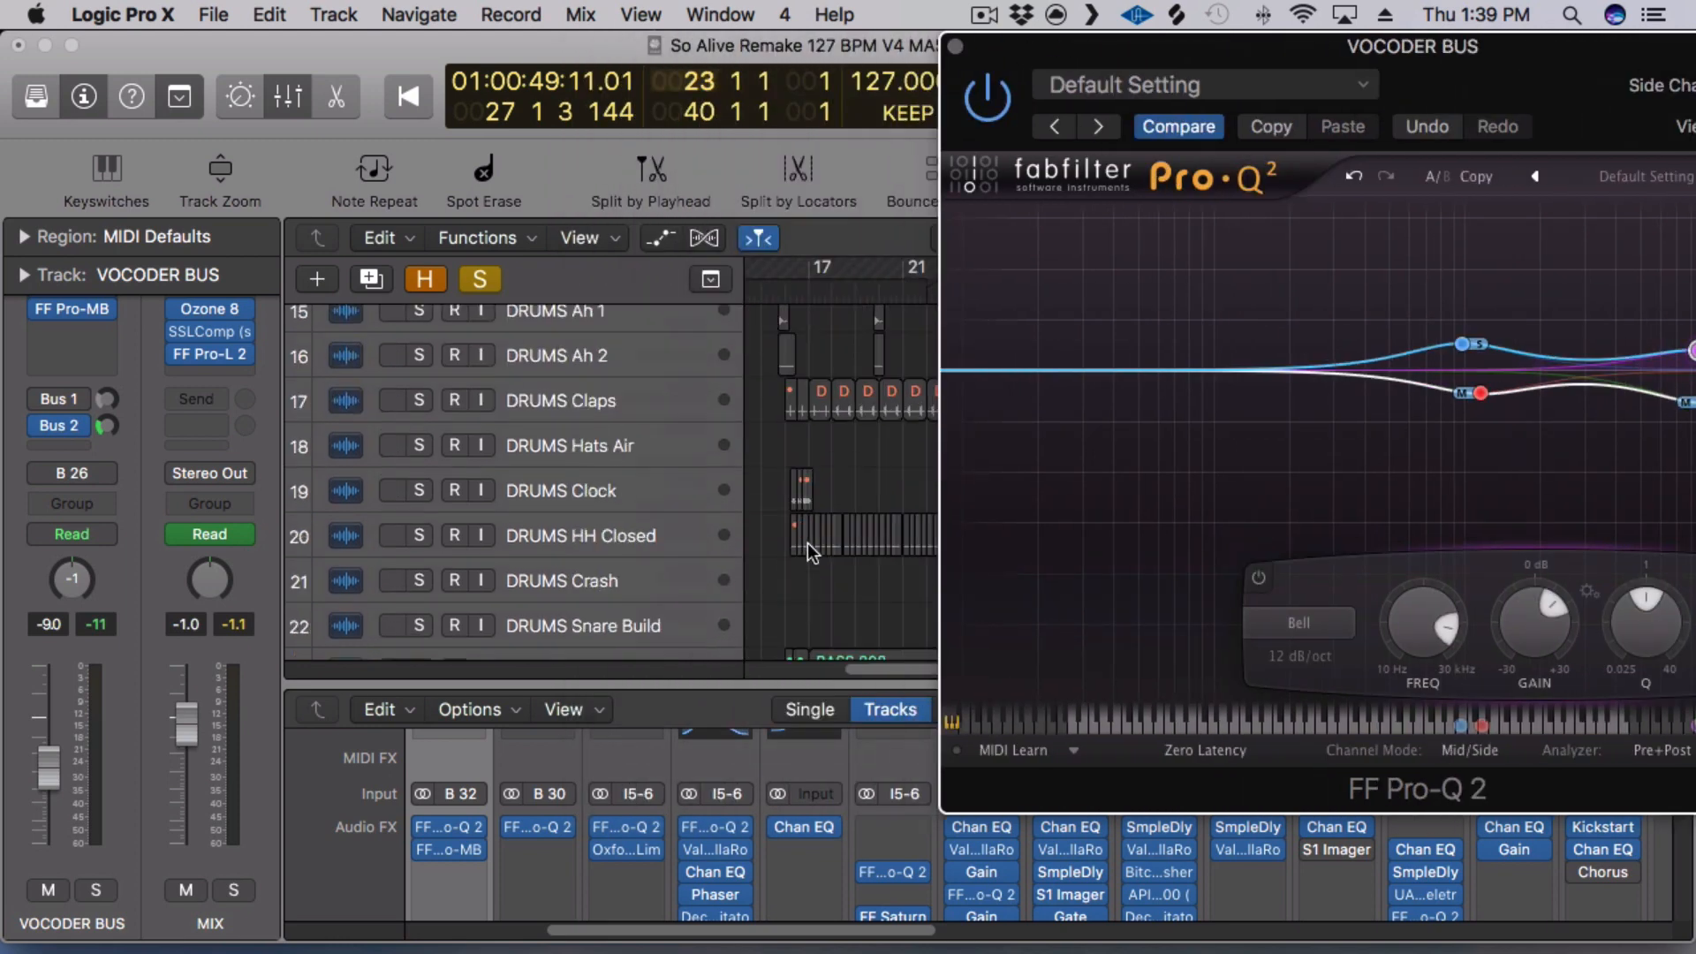
pyautogui.scroll(-4, 807, 542)
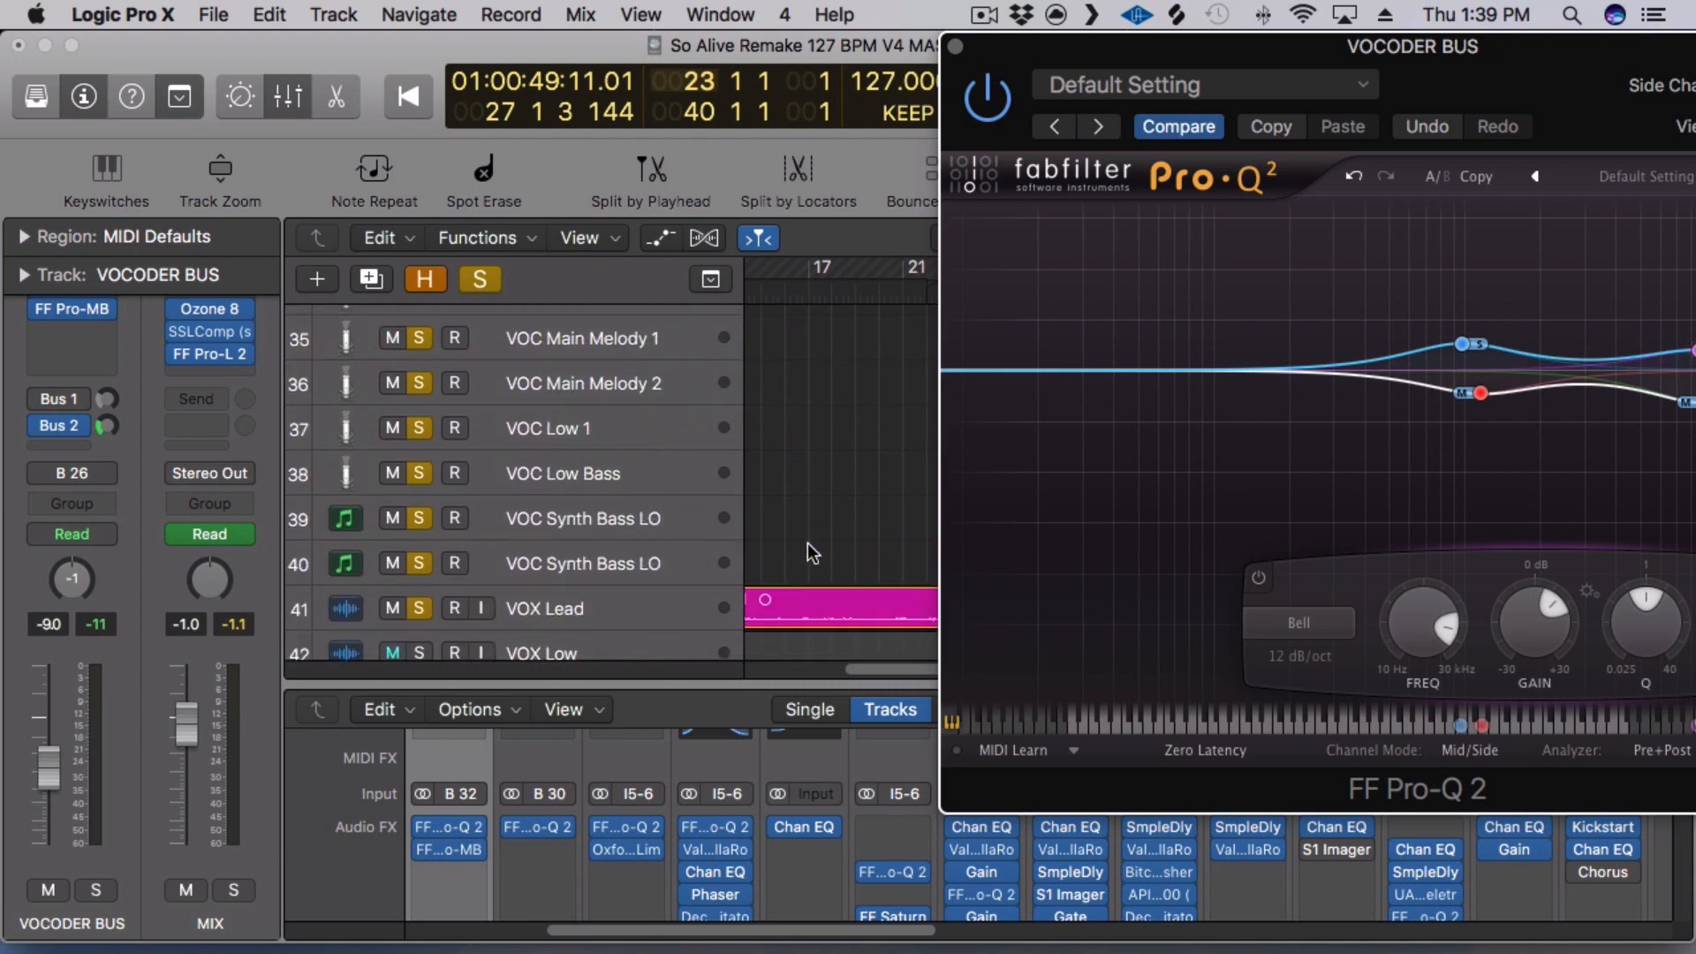
pyautogui.moveTo(744, 473)
pyautogui.mouseDown()
pyautogui.moveTo(807, 477)
pyautogui.moveTo(691, 477)
pyautogui.moveTo(719, 477)
pyautogui.mouseUp()
pyautogui.scroll(-5, 799, 853)
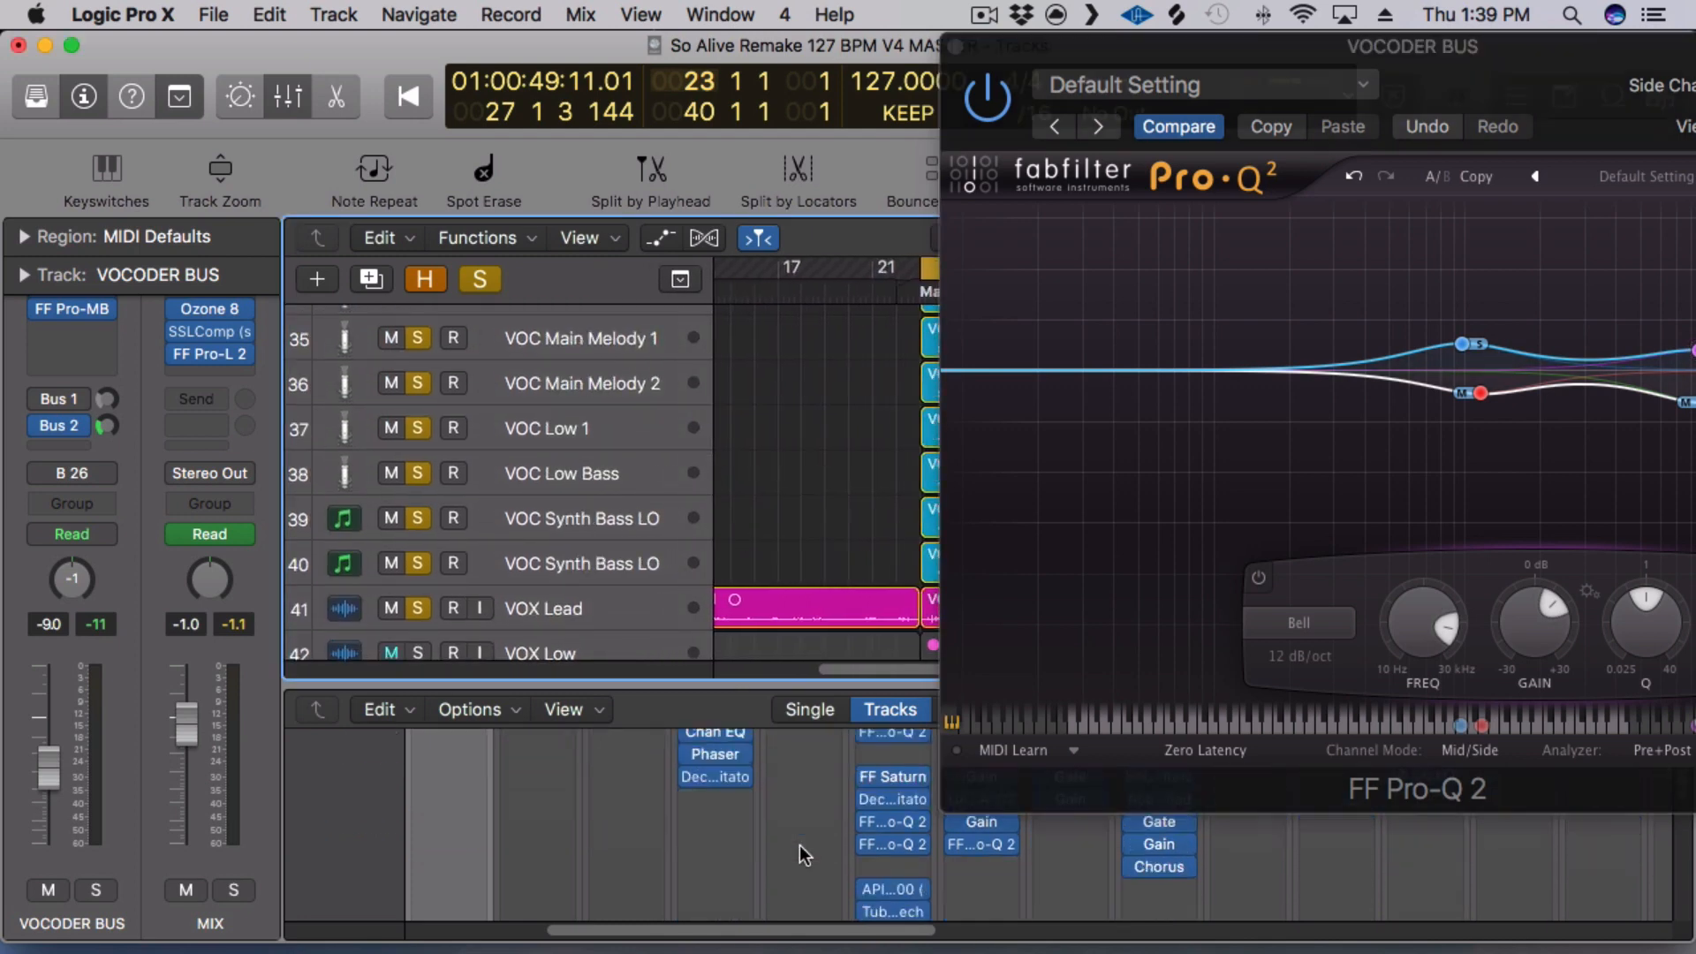
pyautogui.click(503, 427)
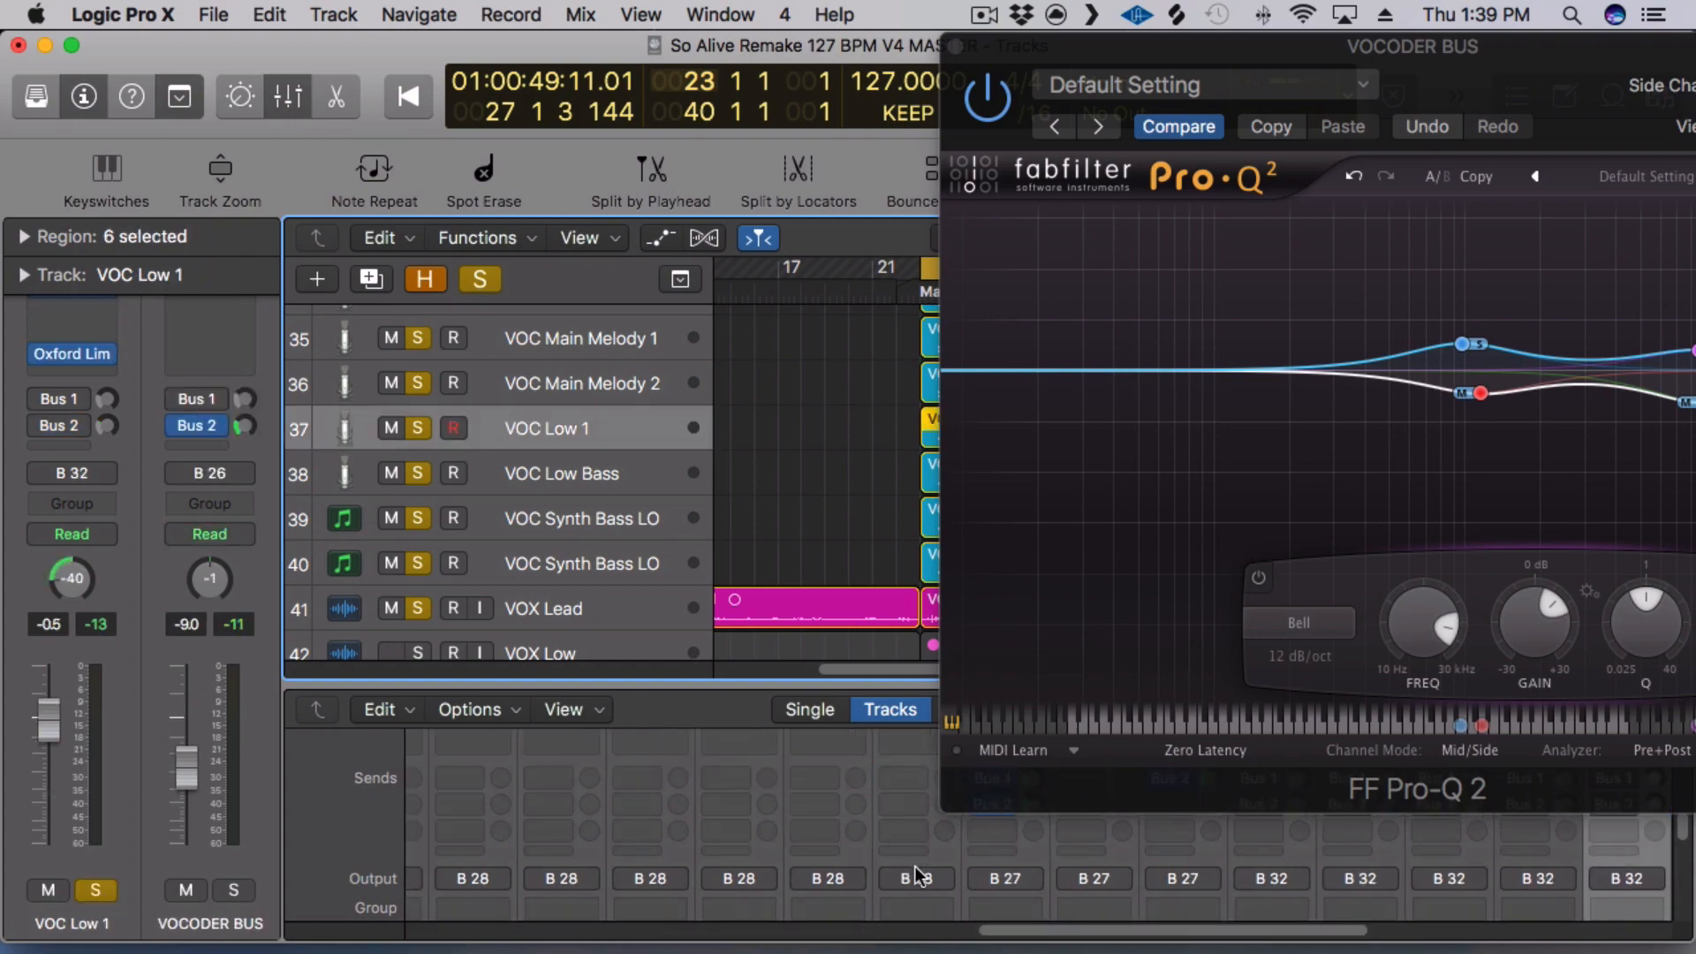
pyautogui.moveTo(1007, 935); pyautogui.dragTo(1193, 929)
pyautogui.scroll(-3, 1192, 865)
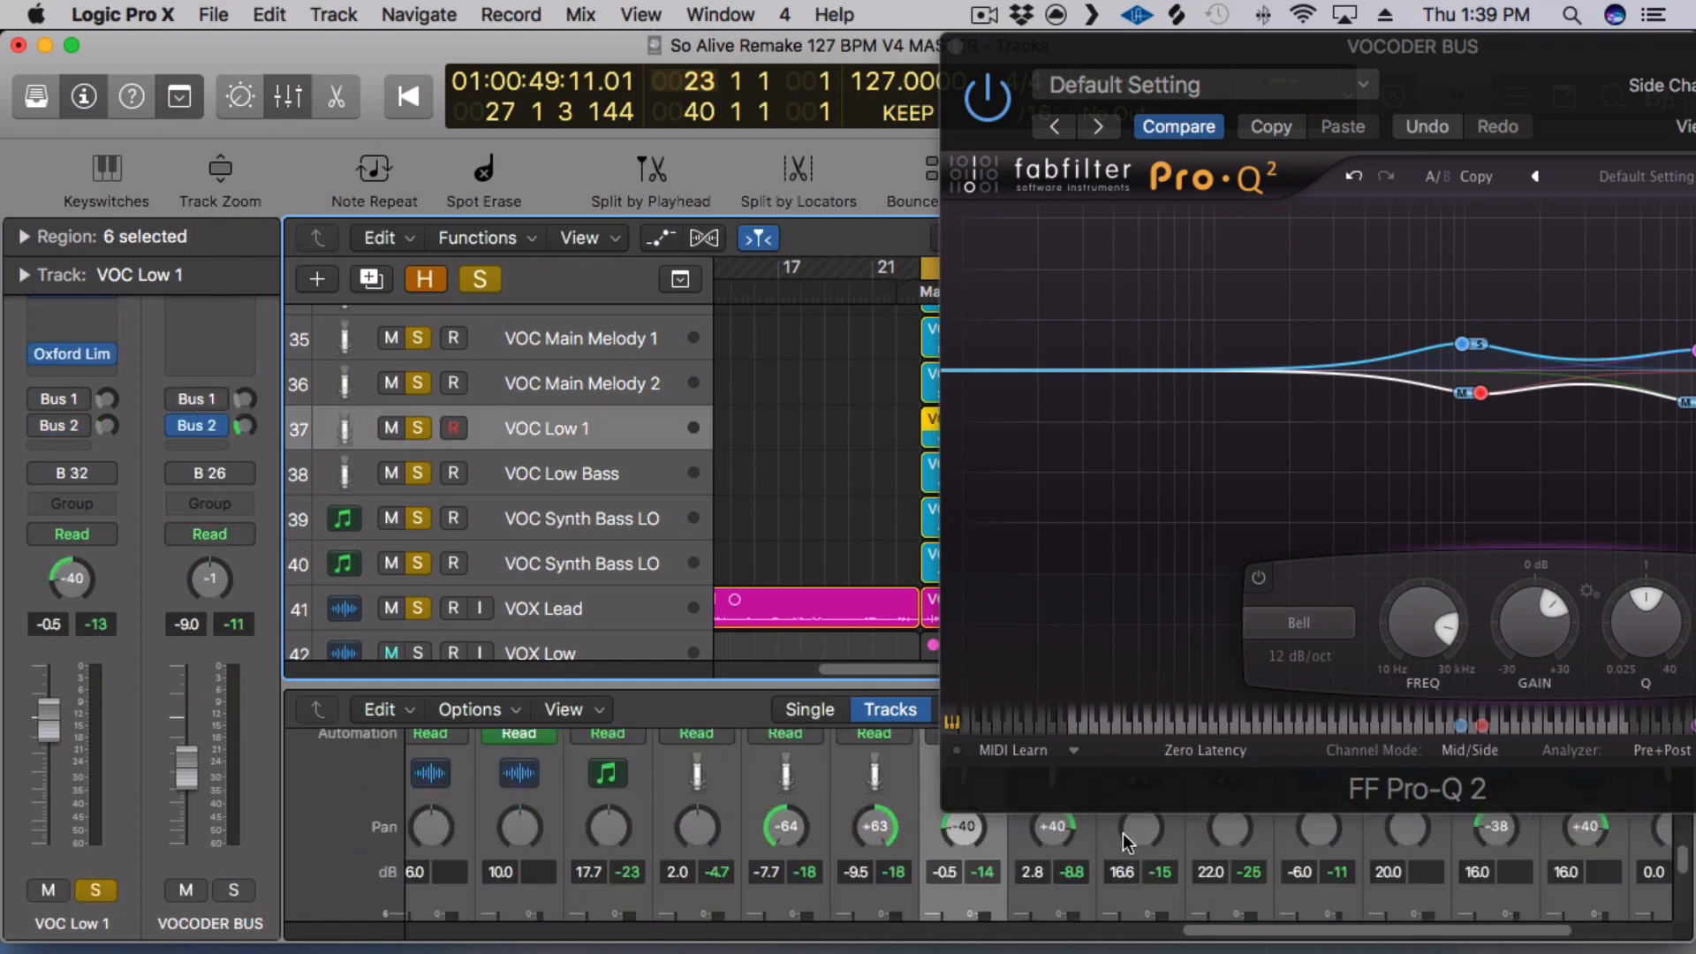
# Examine the pan positions, fader levels, sends and effect plug-ins across the vocoder channel strips in the mixer.
pyautogui.moveTo(1058, 59); pyautogui.dragTo(3, 59)
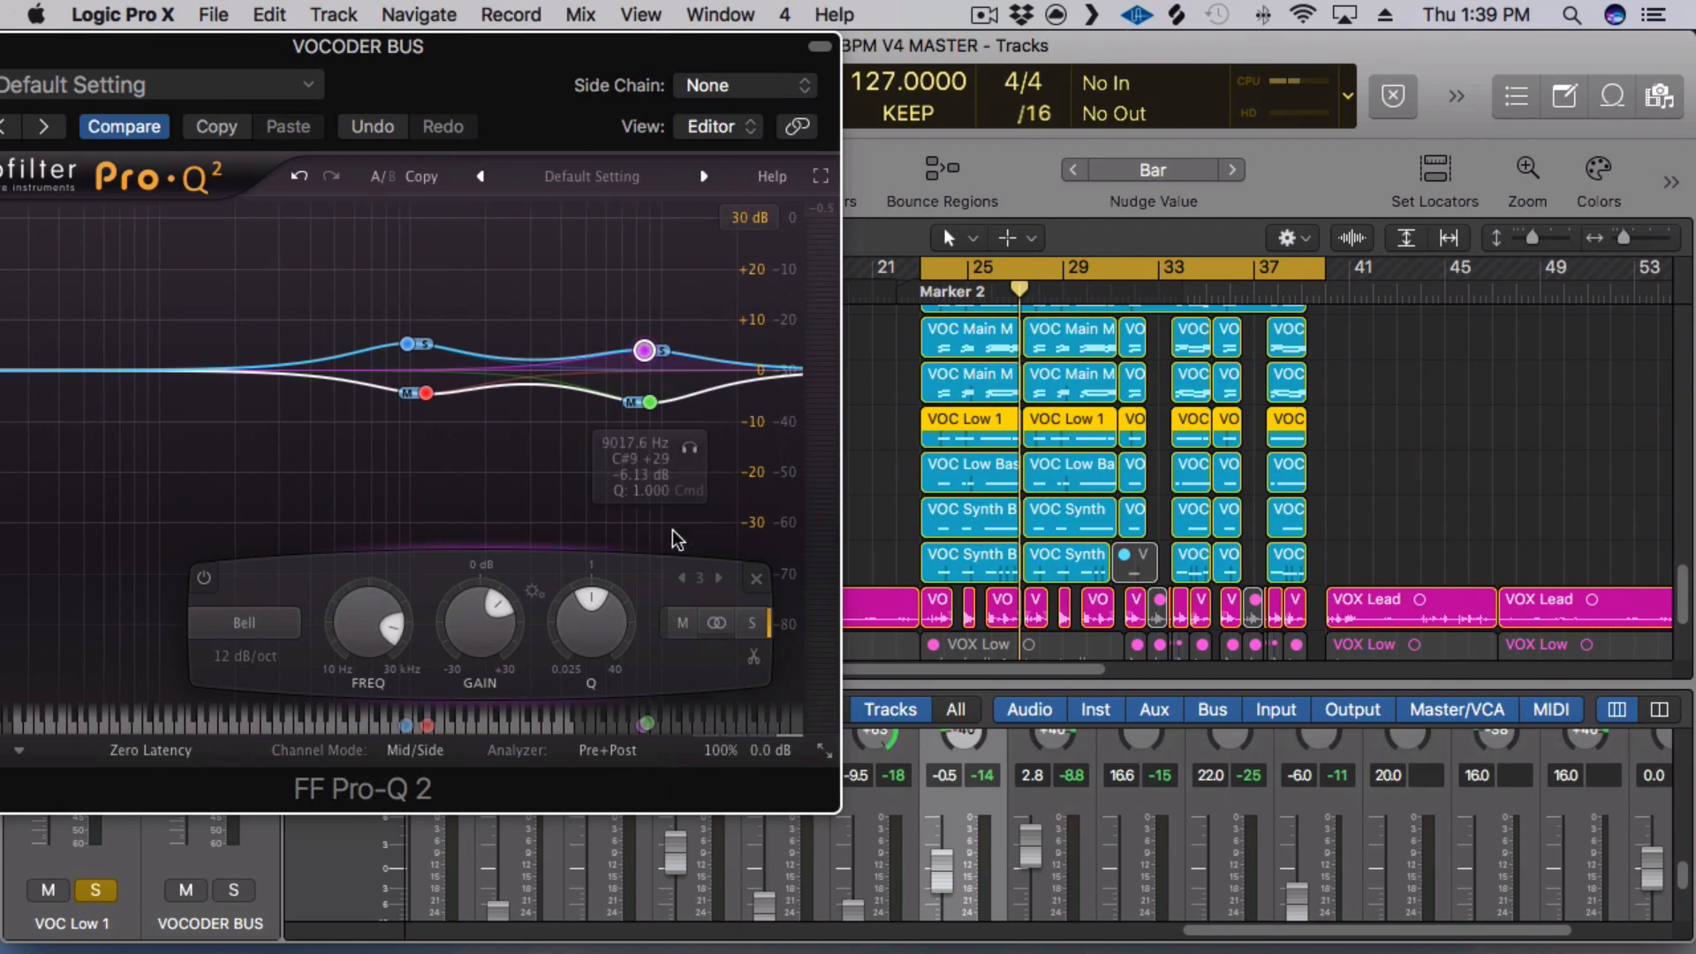
pyautogui.scroll(2, 1051, 799)
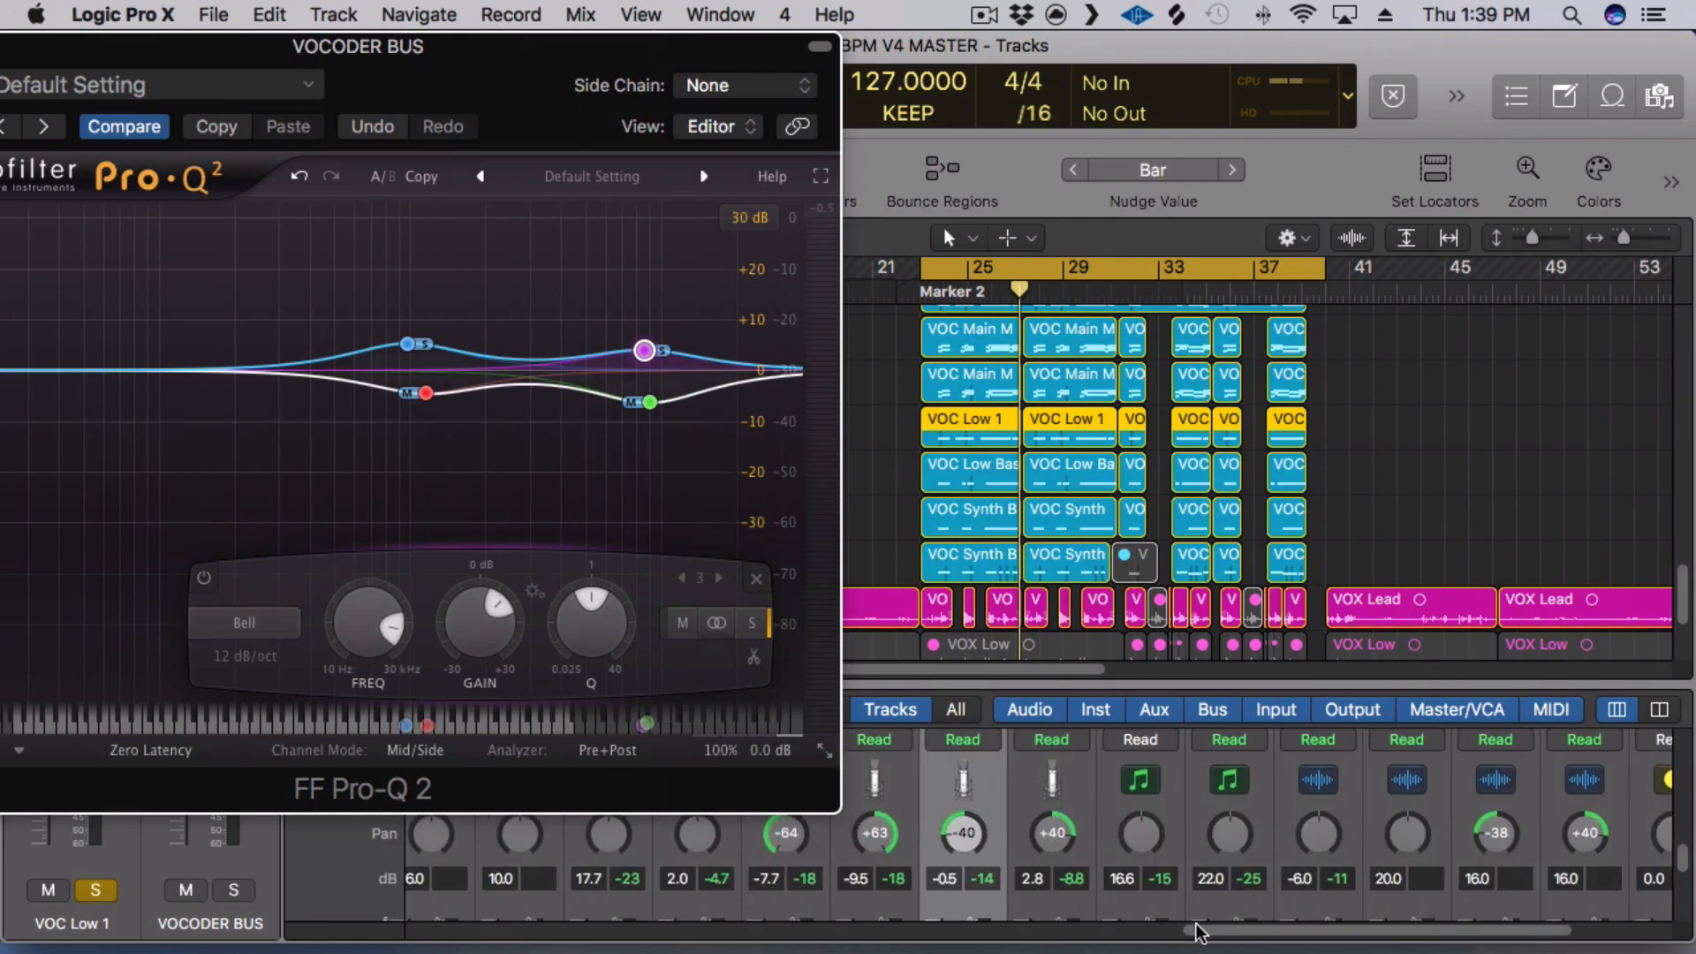
pyautogui.moveTo(1197, 931); pyautogui.dragTo(1106, 929)
pyautogui.scroll(-3, 1076, 855)
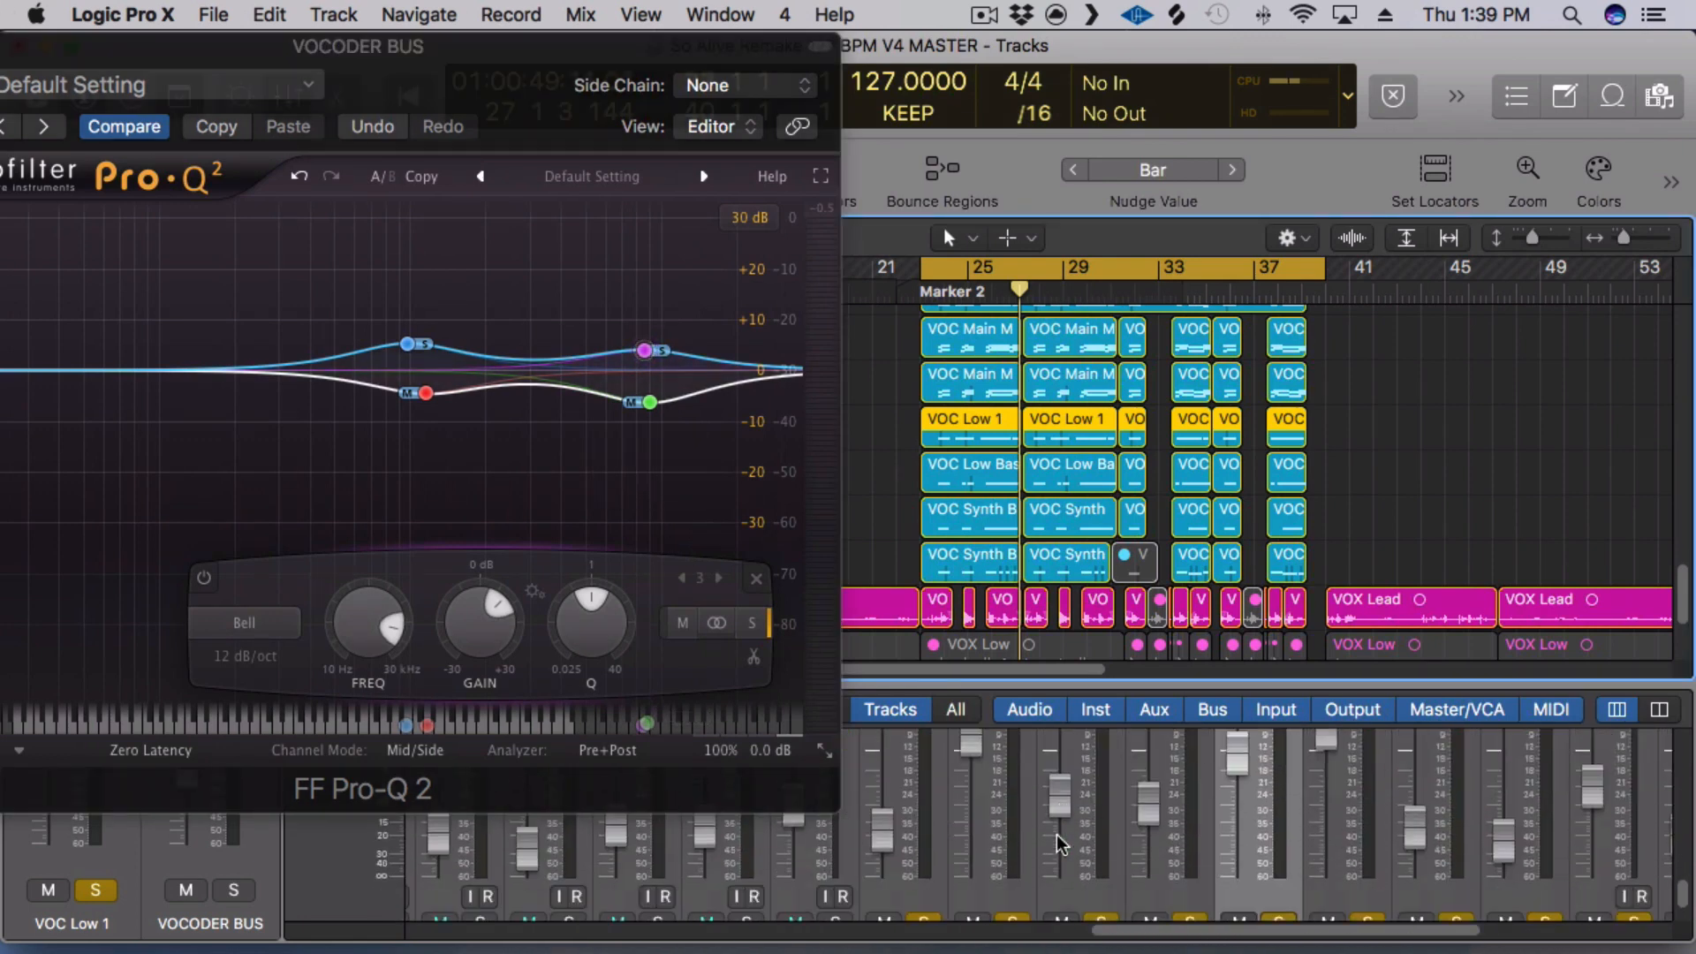
pyautogui.scroll(3, 995, 846)
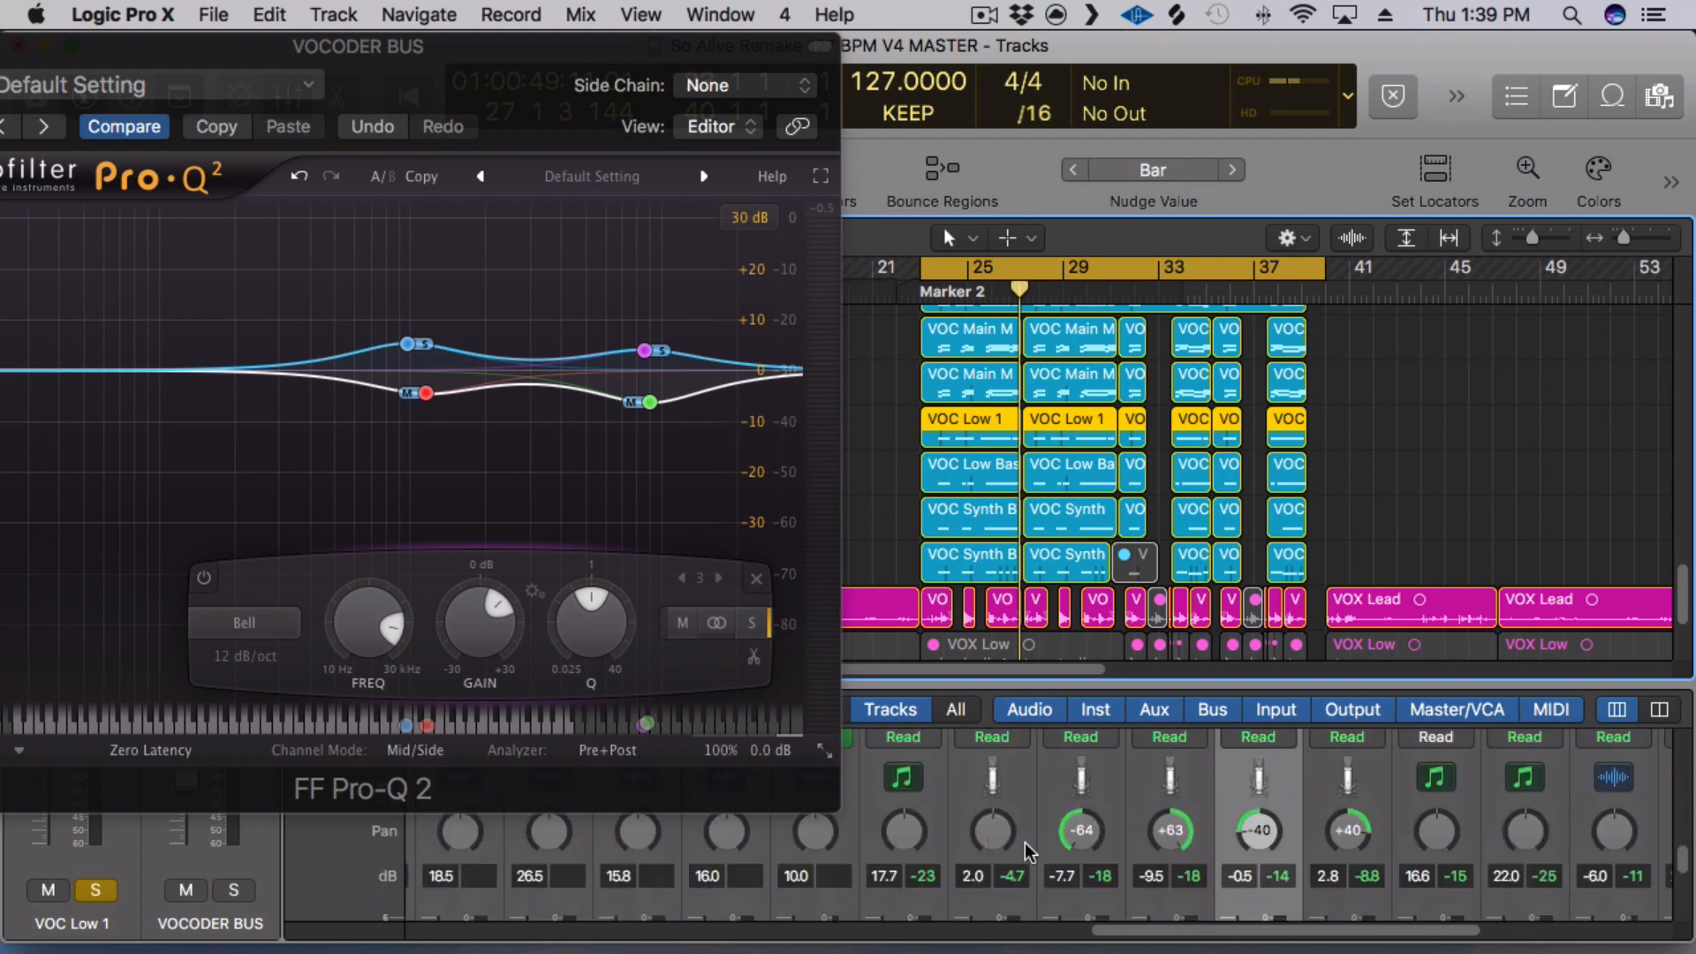
pyautogui.scroll(5, 980, 830)
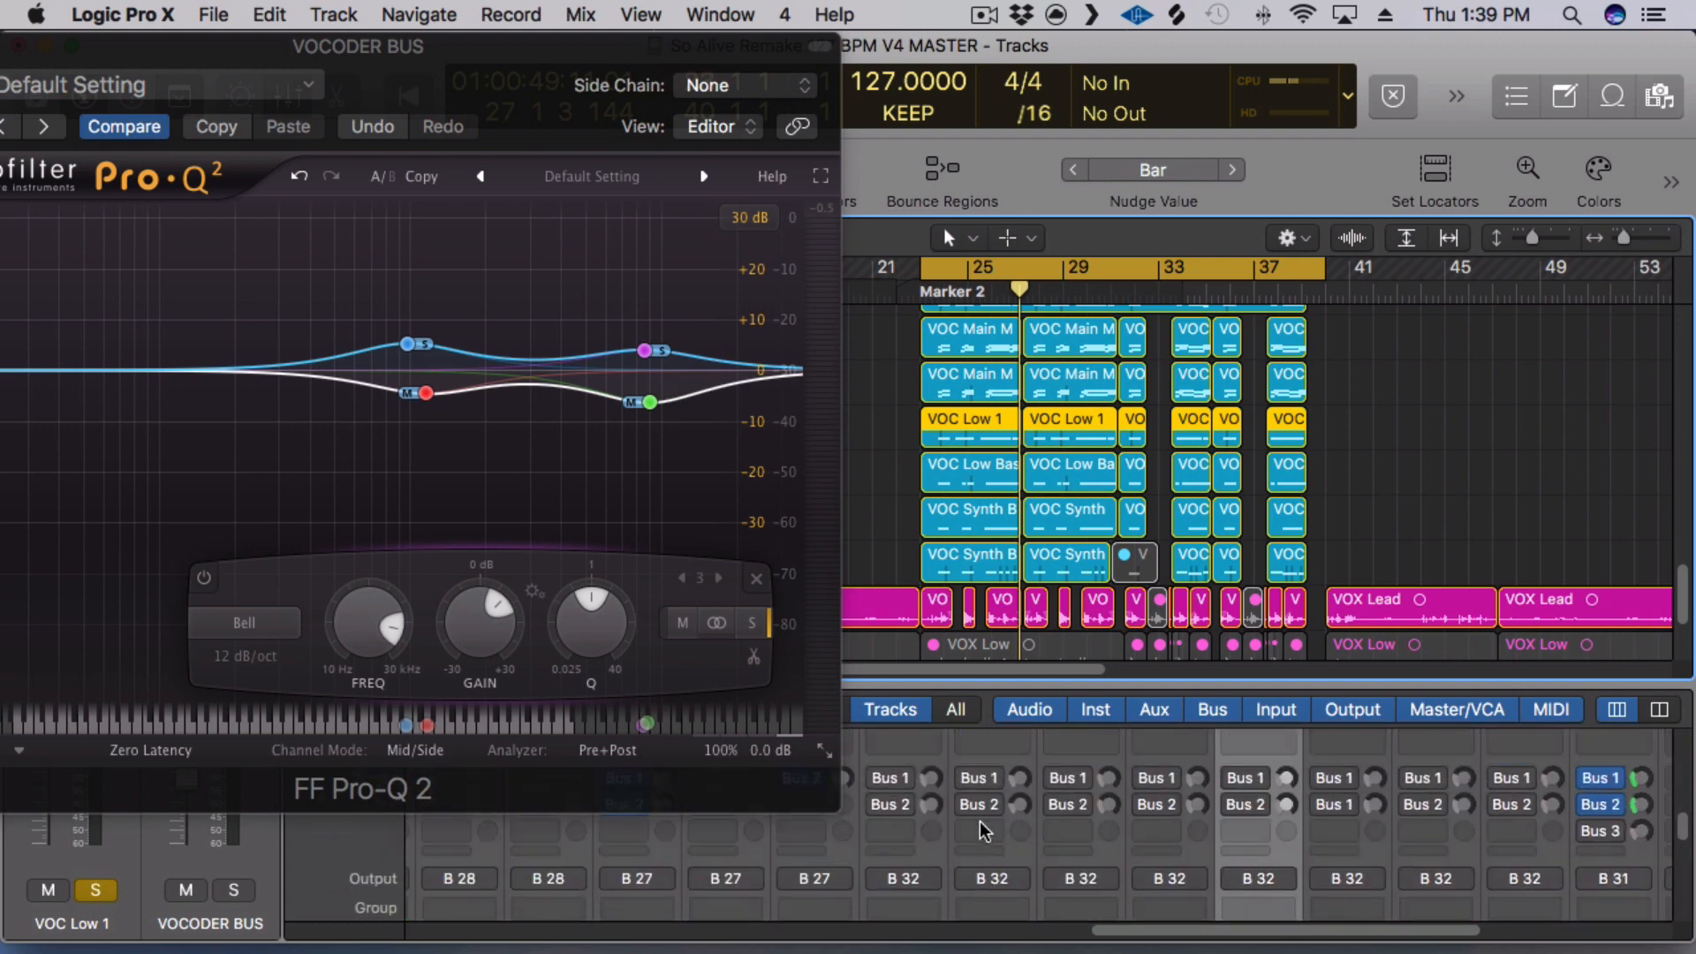
pyautogui.scroll(3, 983, 830)
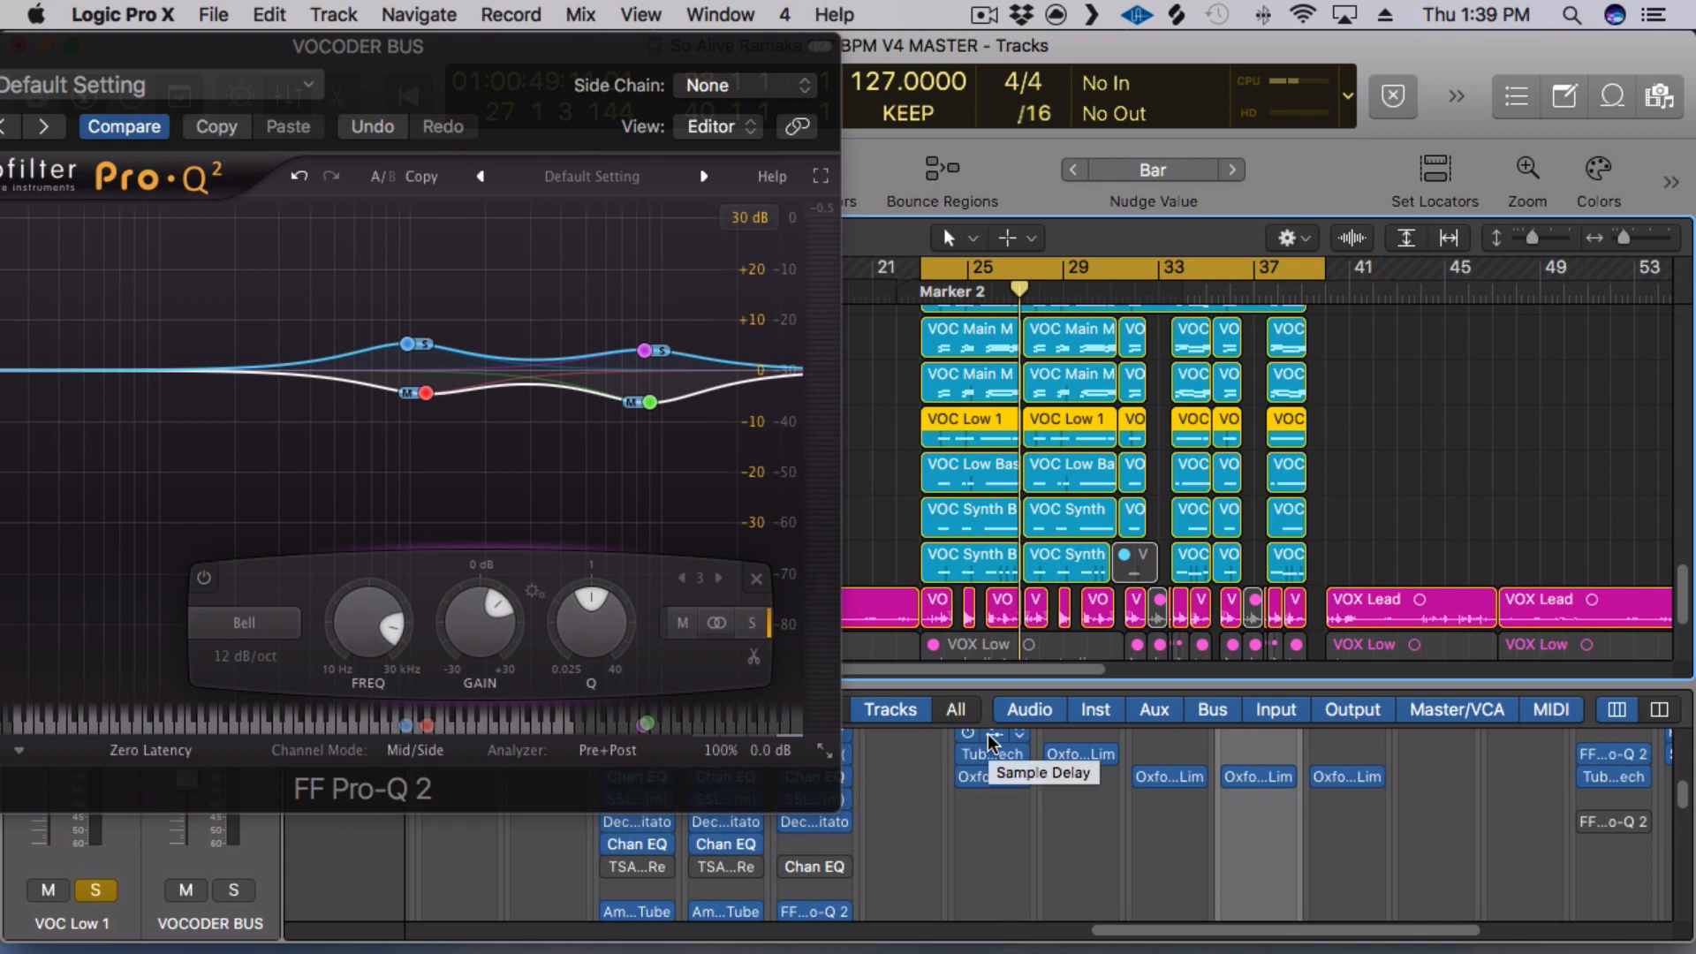
pyautogui.scroll(-3, 967, 808)
pyautogui.scroll(-2, 963, 814)
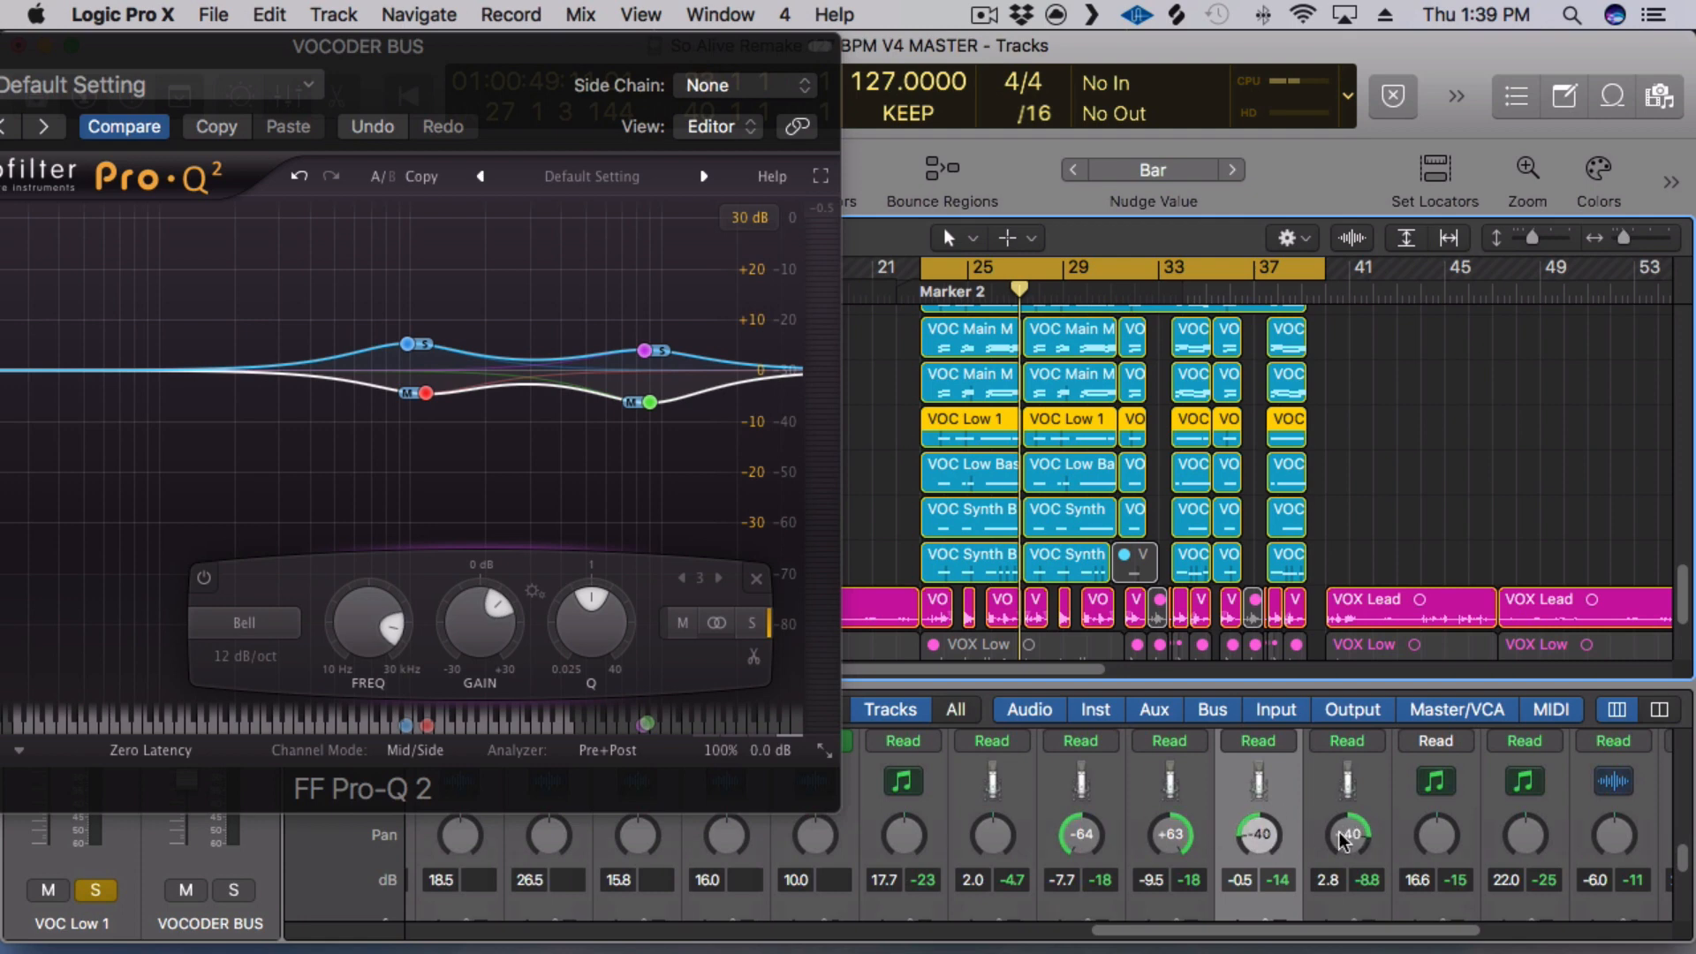
pyautogui.scroll(-2, 1145, 848)
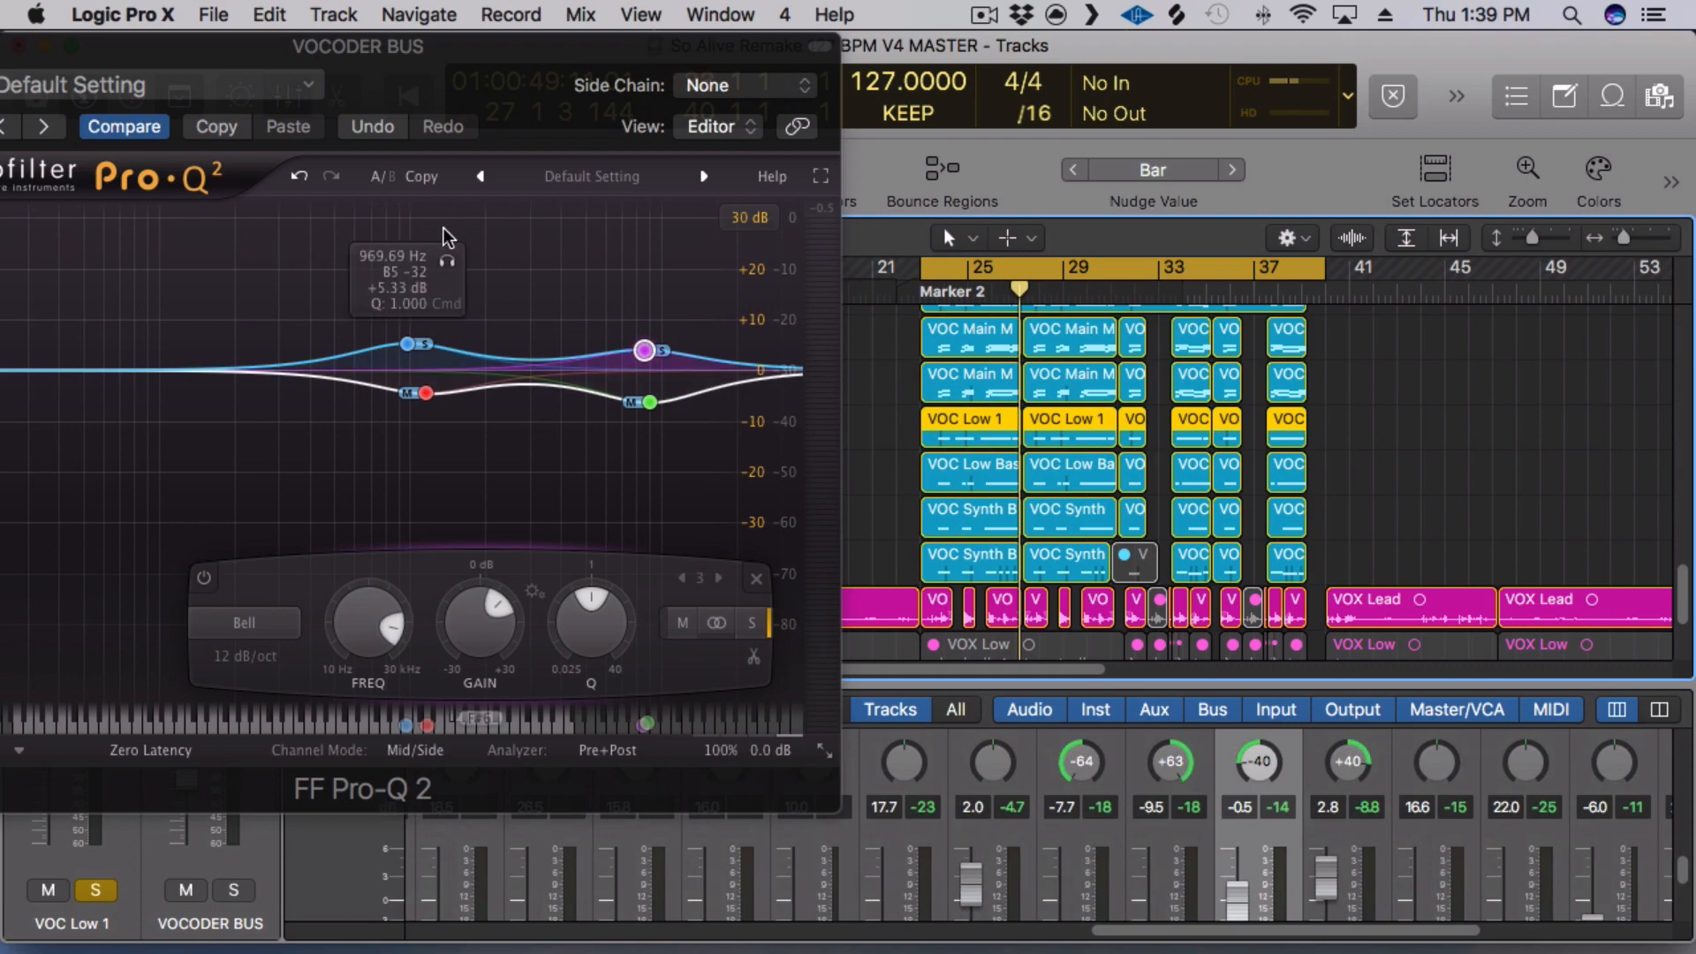
# Inspect the side boost and mid cut bands near 1 kHz in the VOCODER BUS Pro-Q 2 and start playback.
pyautogui.moveTo(236, 45); pyautogui.dragTo(1107, 56)
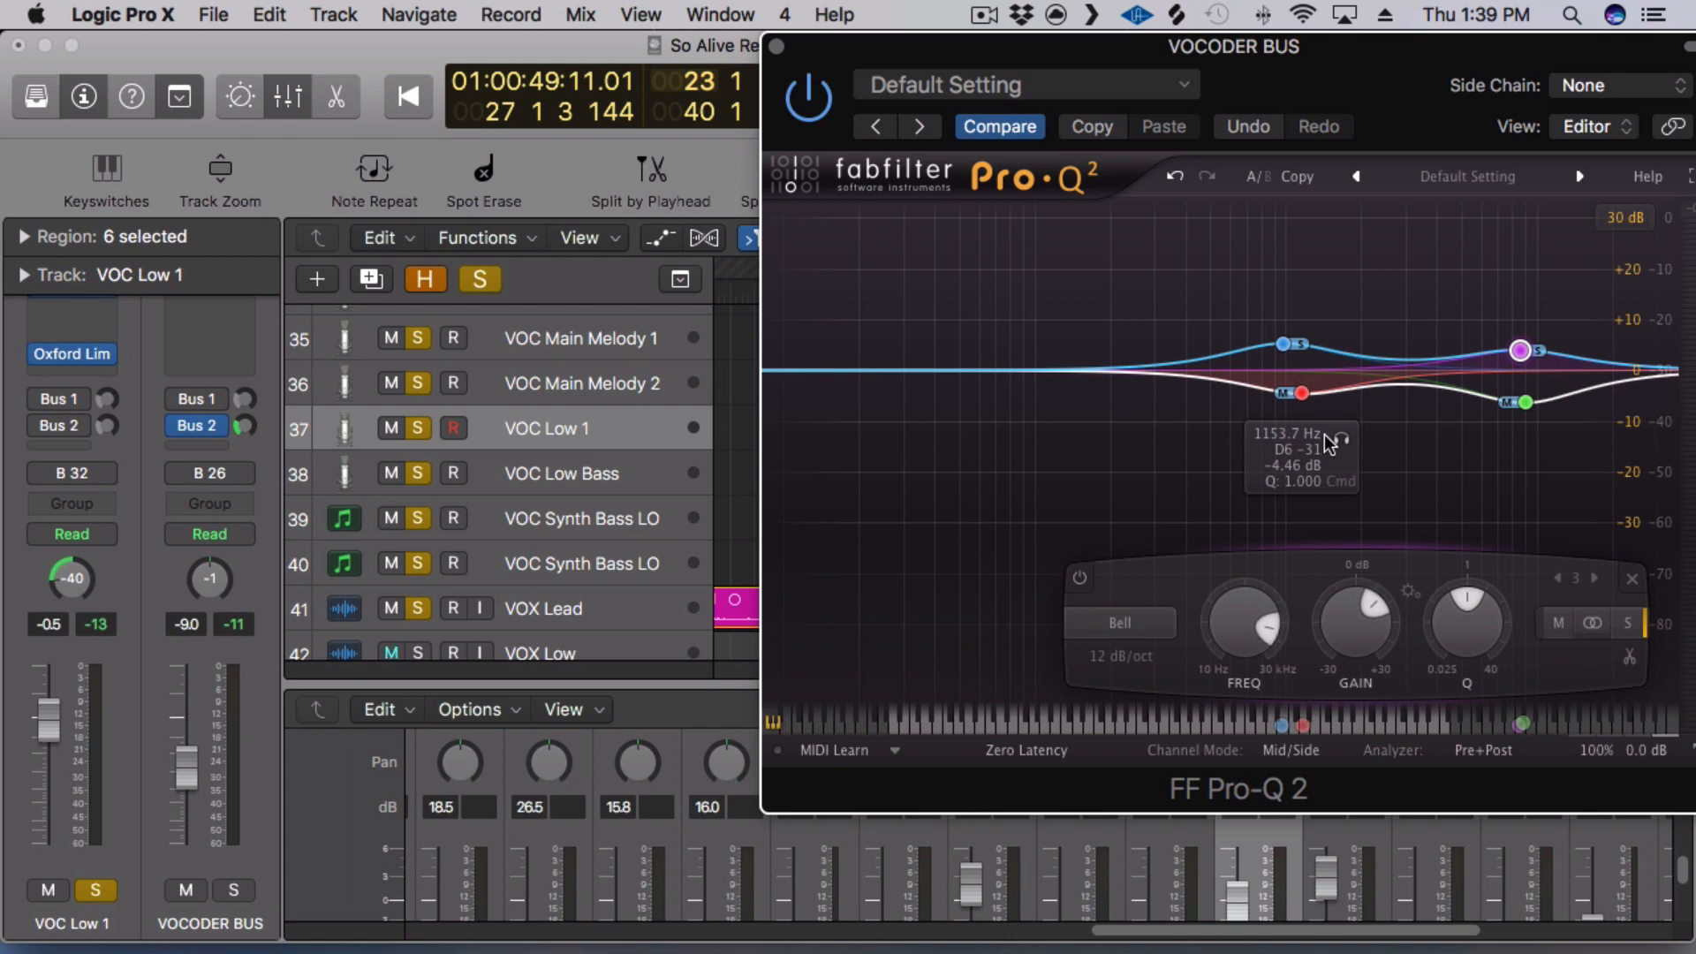
pyautogui.click(1282, 346)
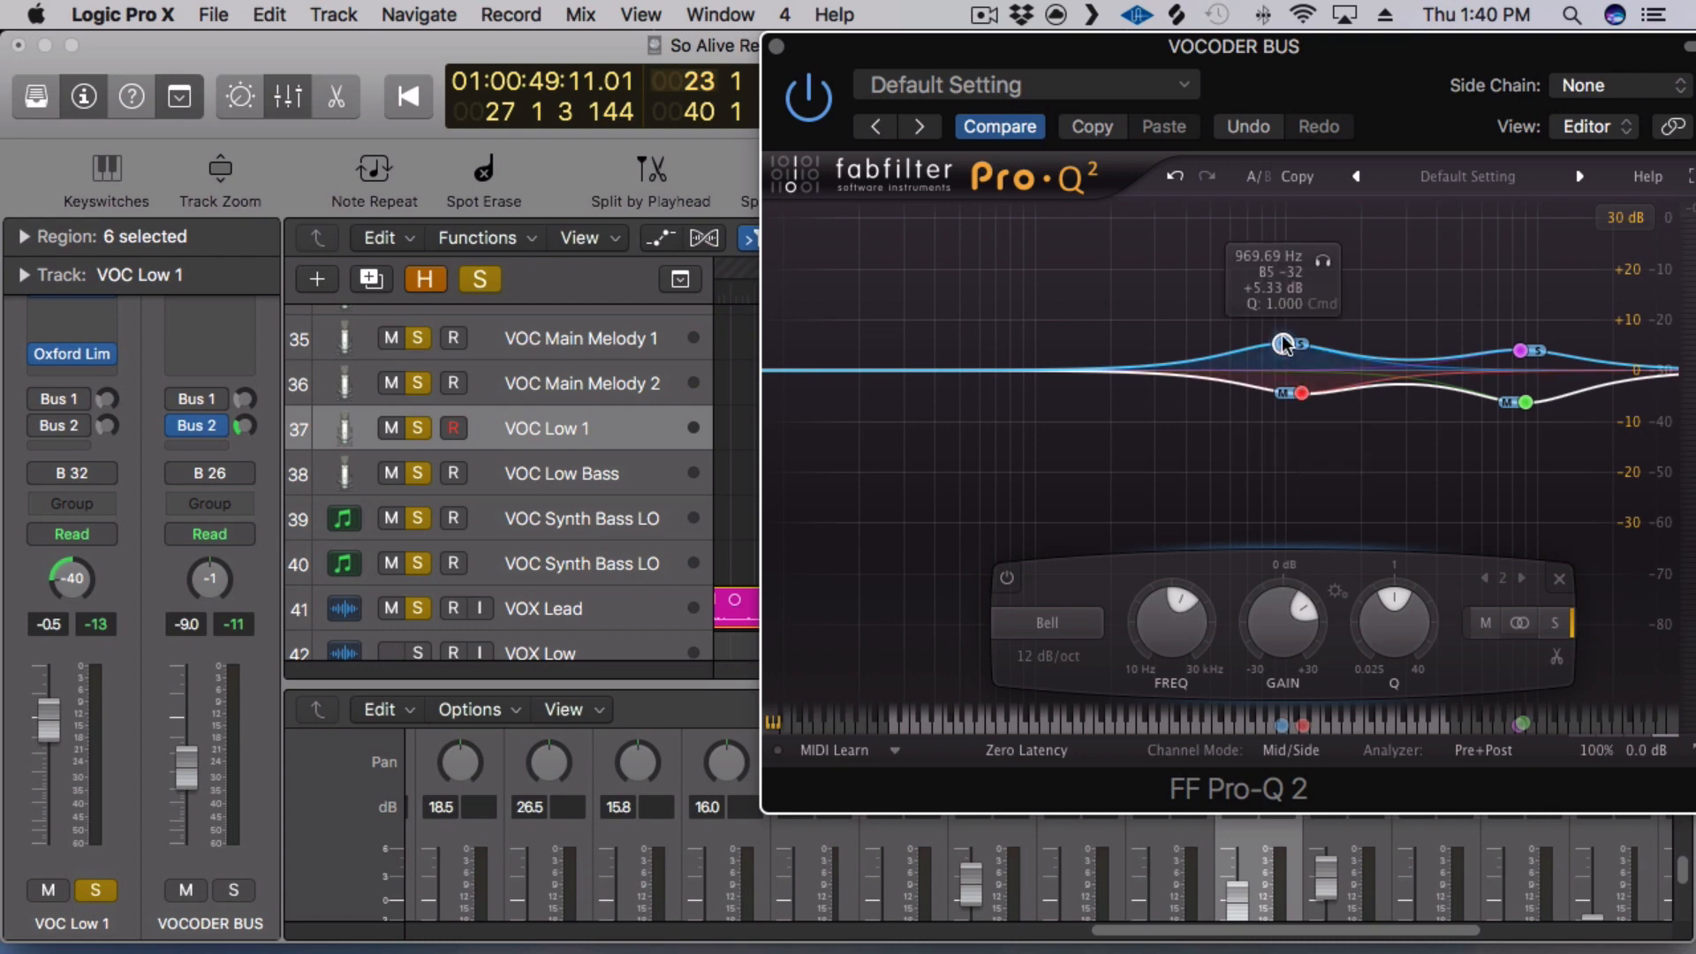
pyautogui.click(1302, 395)
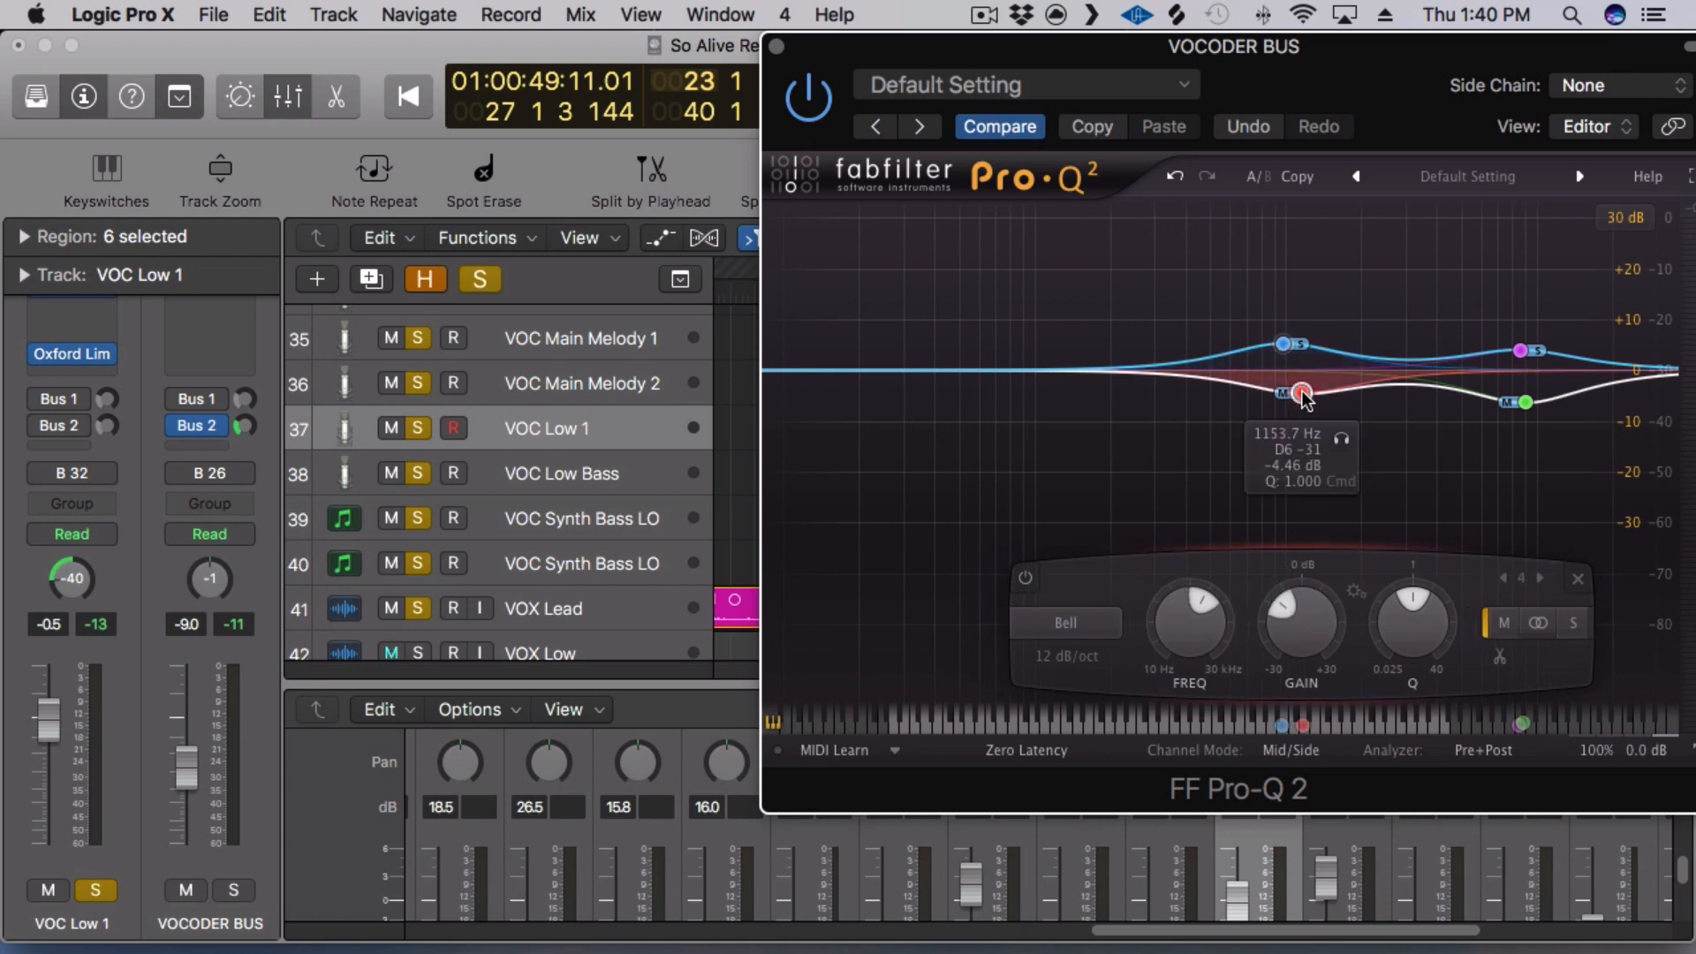
pyautogui.click(1341, 442)
pyautogui.press('space')
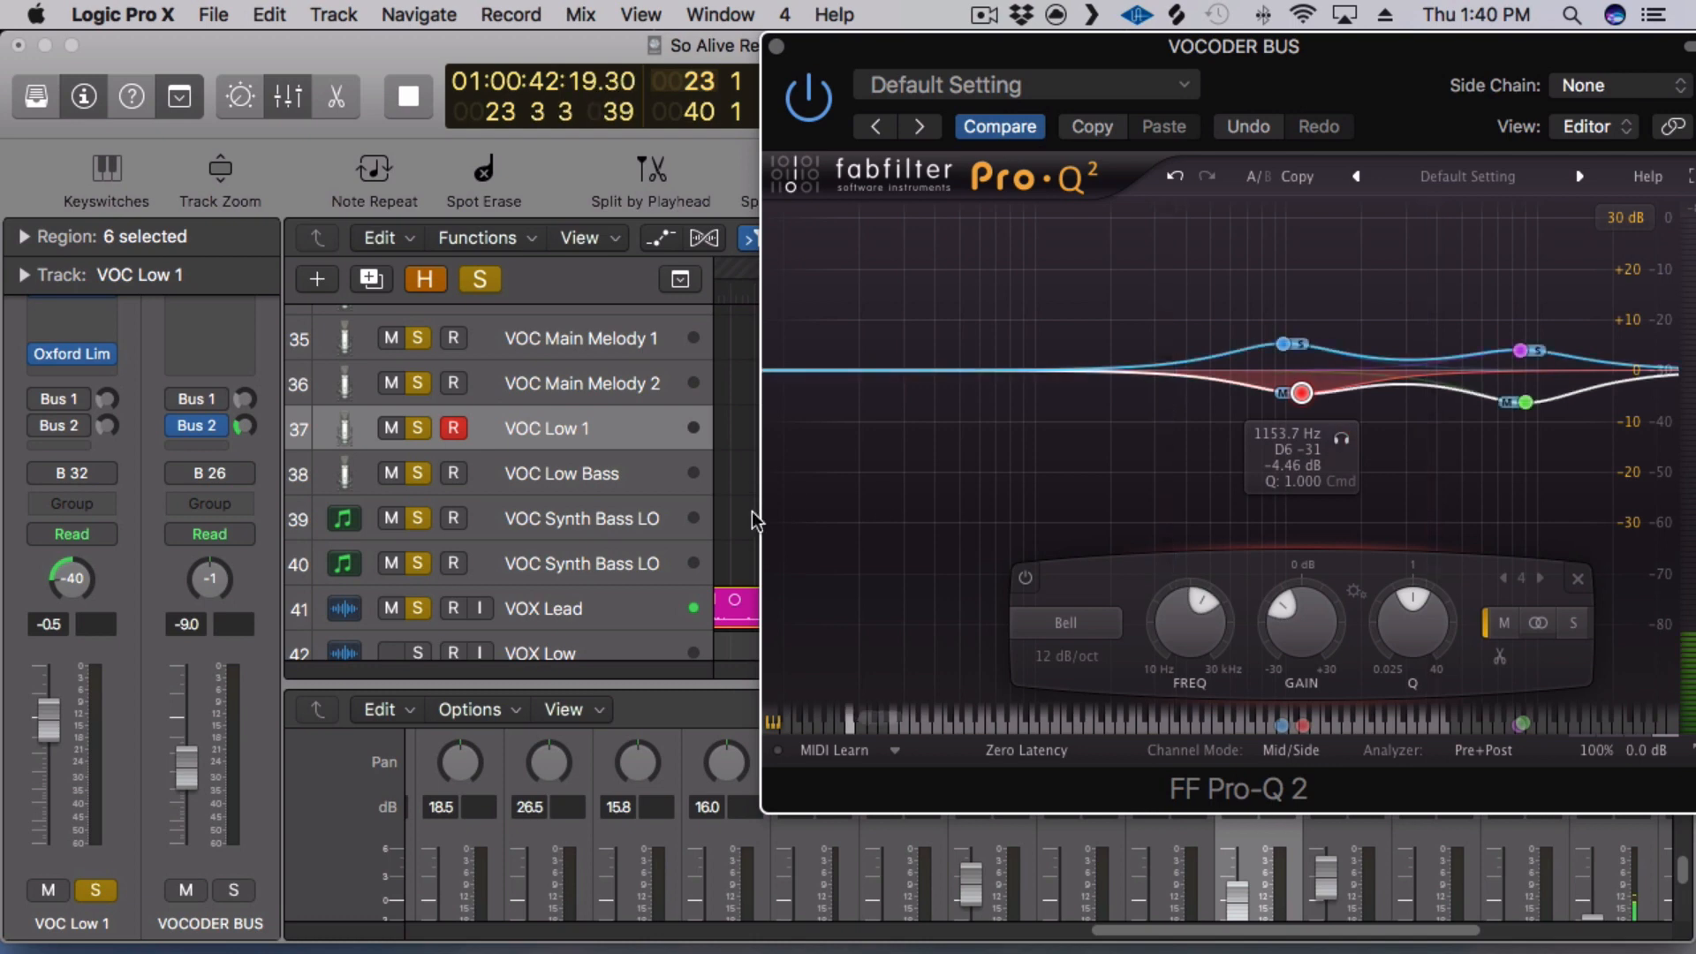
# Audition the mid cut band near 1.15 kHz and the side boost band near 970 Hz in isolation during playback.
pyautogui.click(1342, 439)
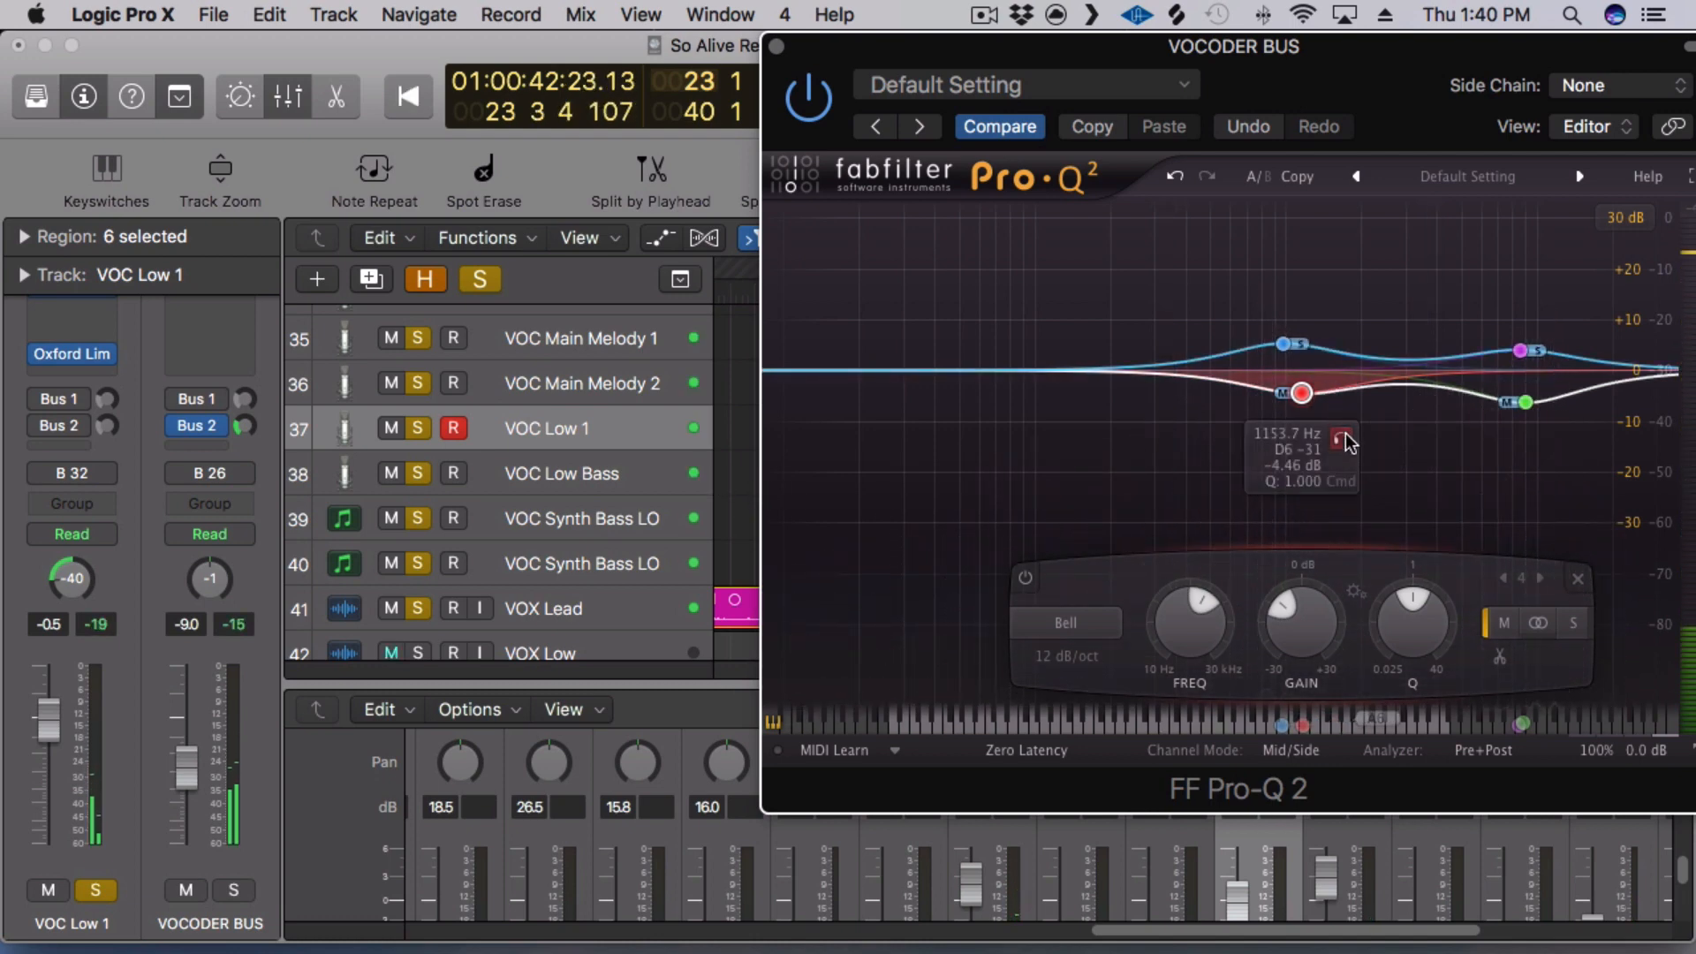
pyautogui.press('space')
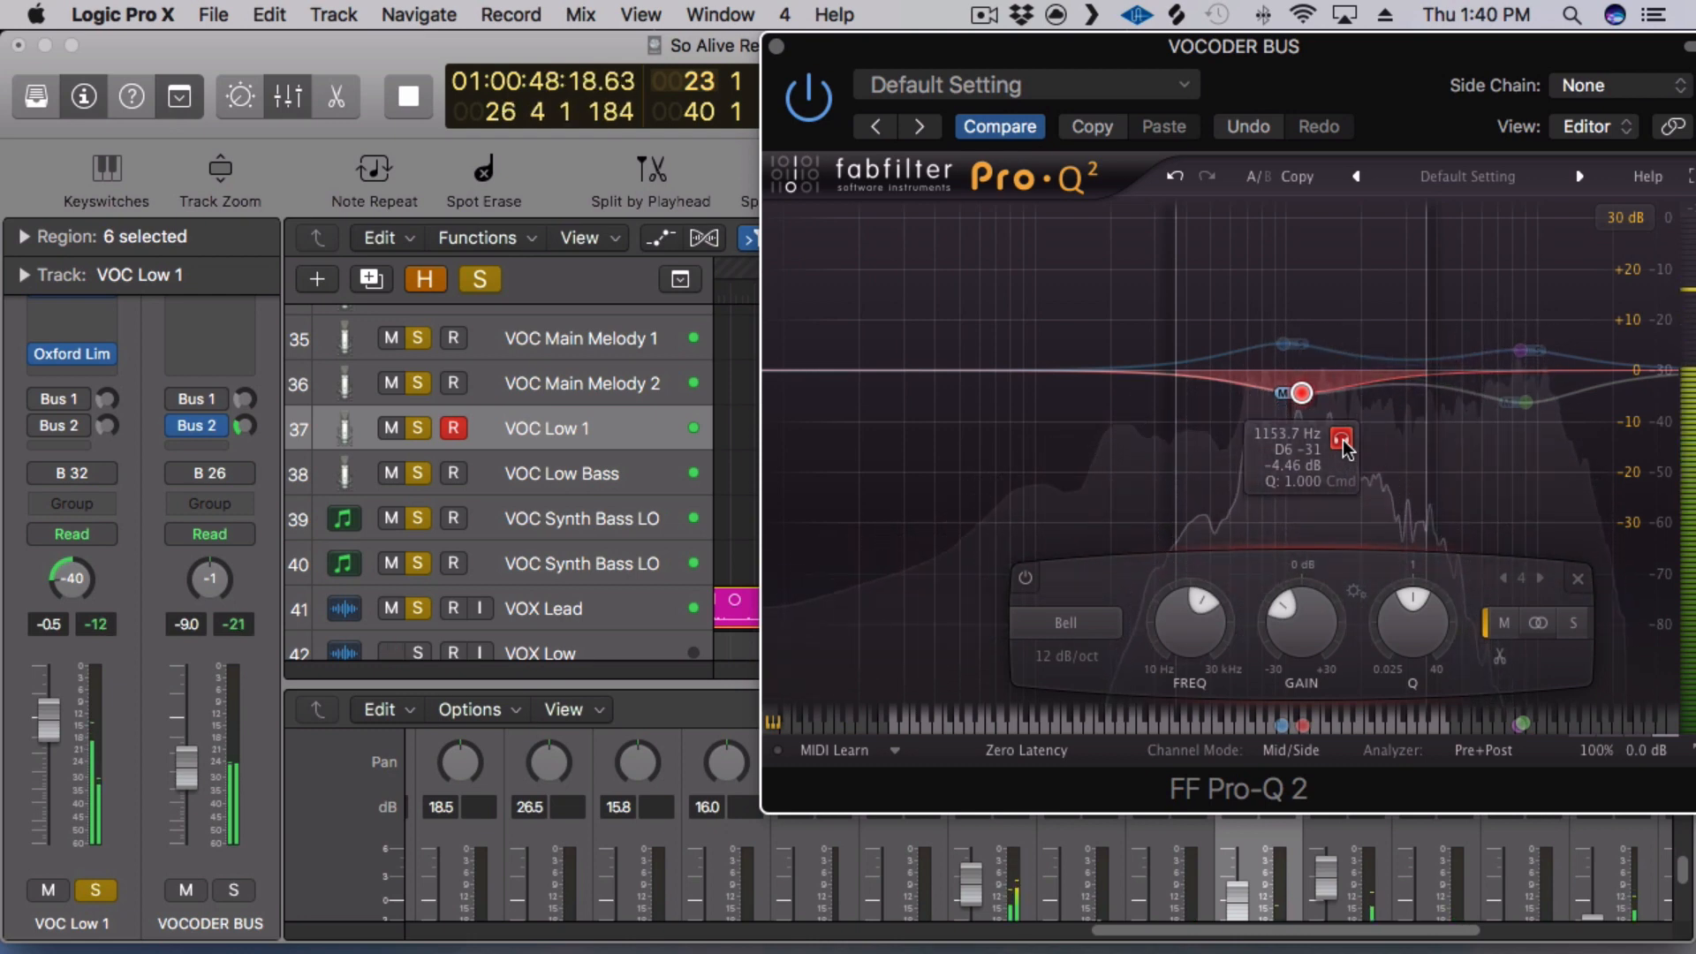
pyautogui.press('space')
pyautogui.moveTo(1302, 348)
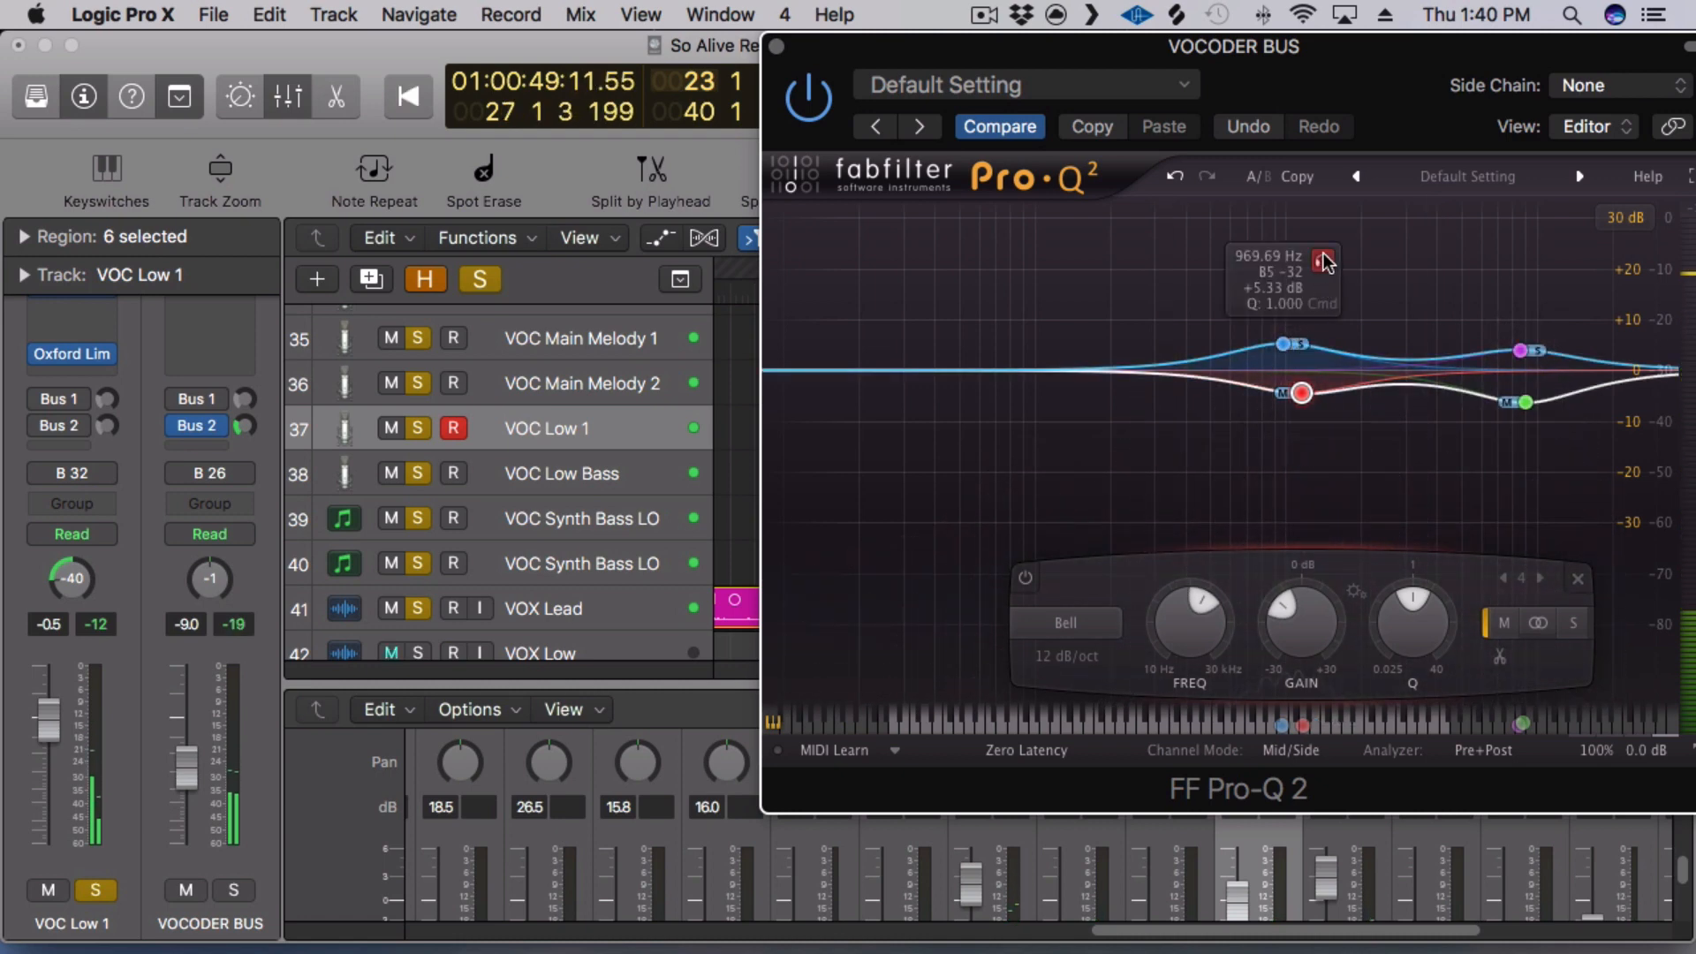
pyautogui.press('space')
pyautogui.click(1322, 263)
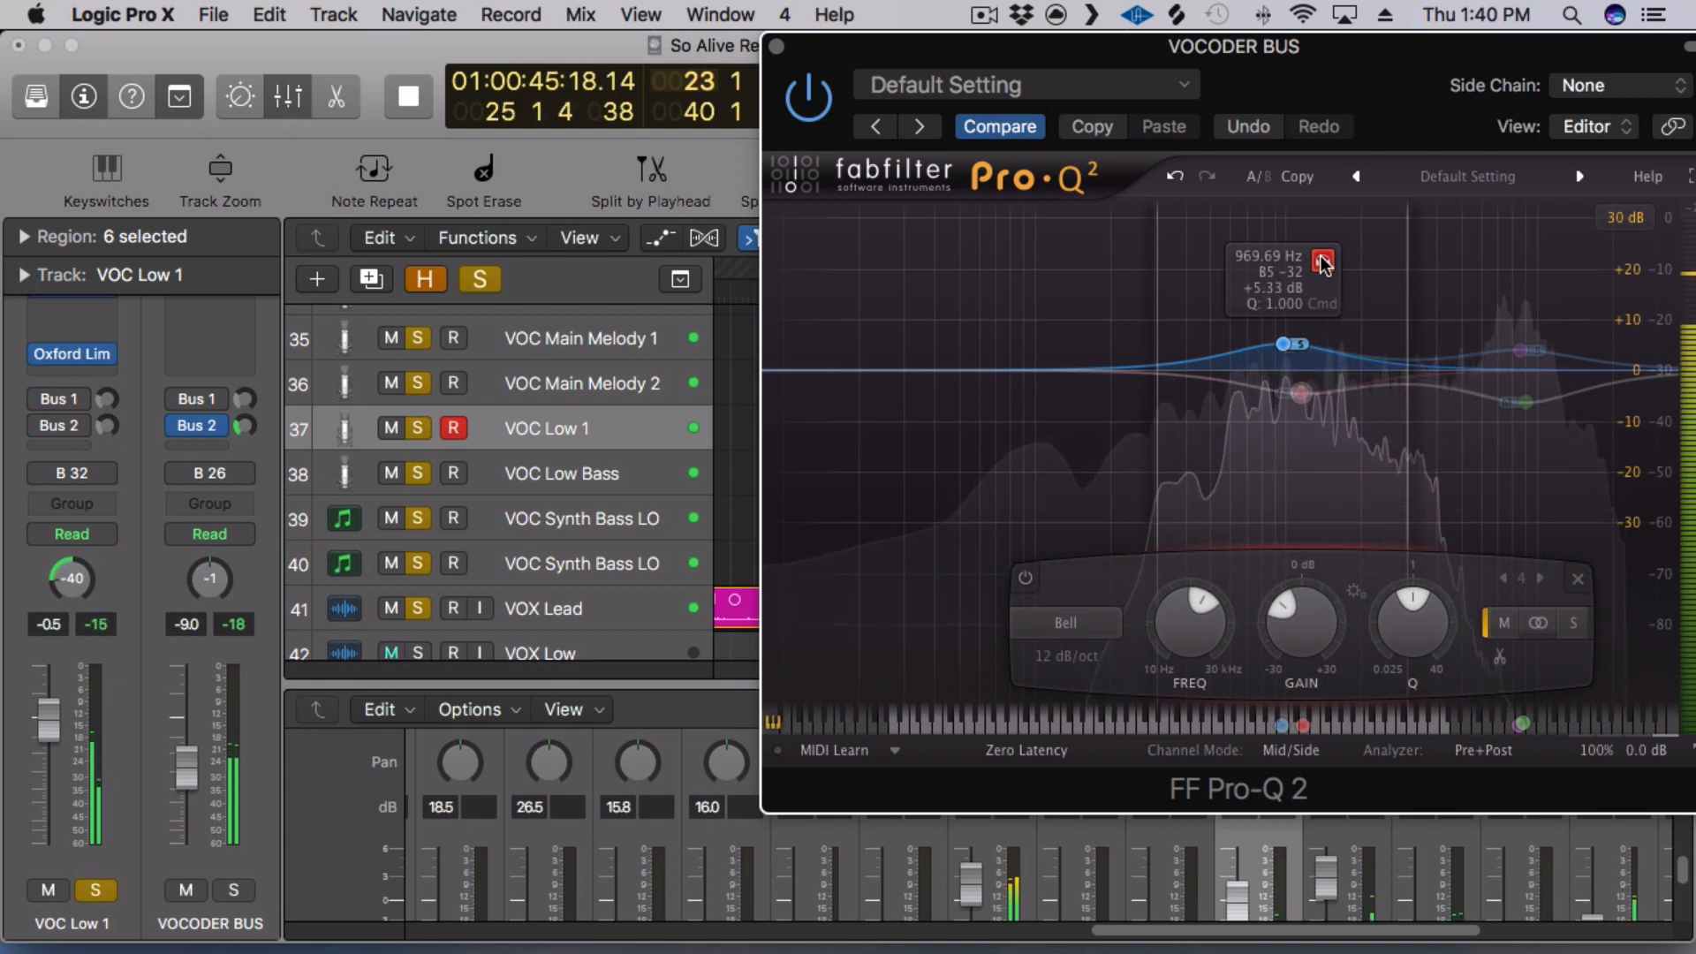
pyautogui.click(1322, 262)
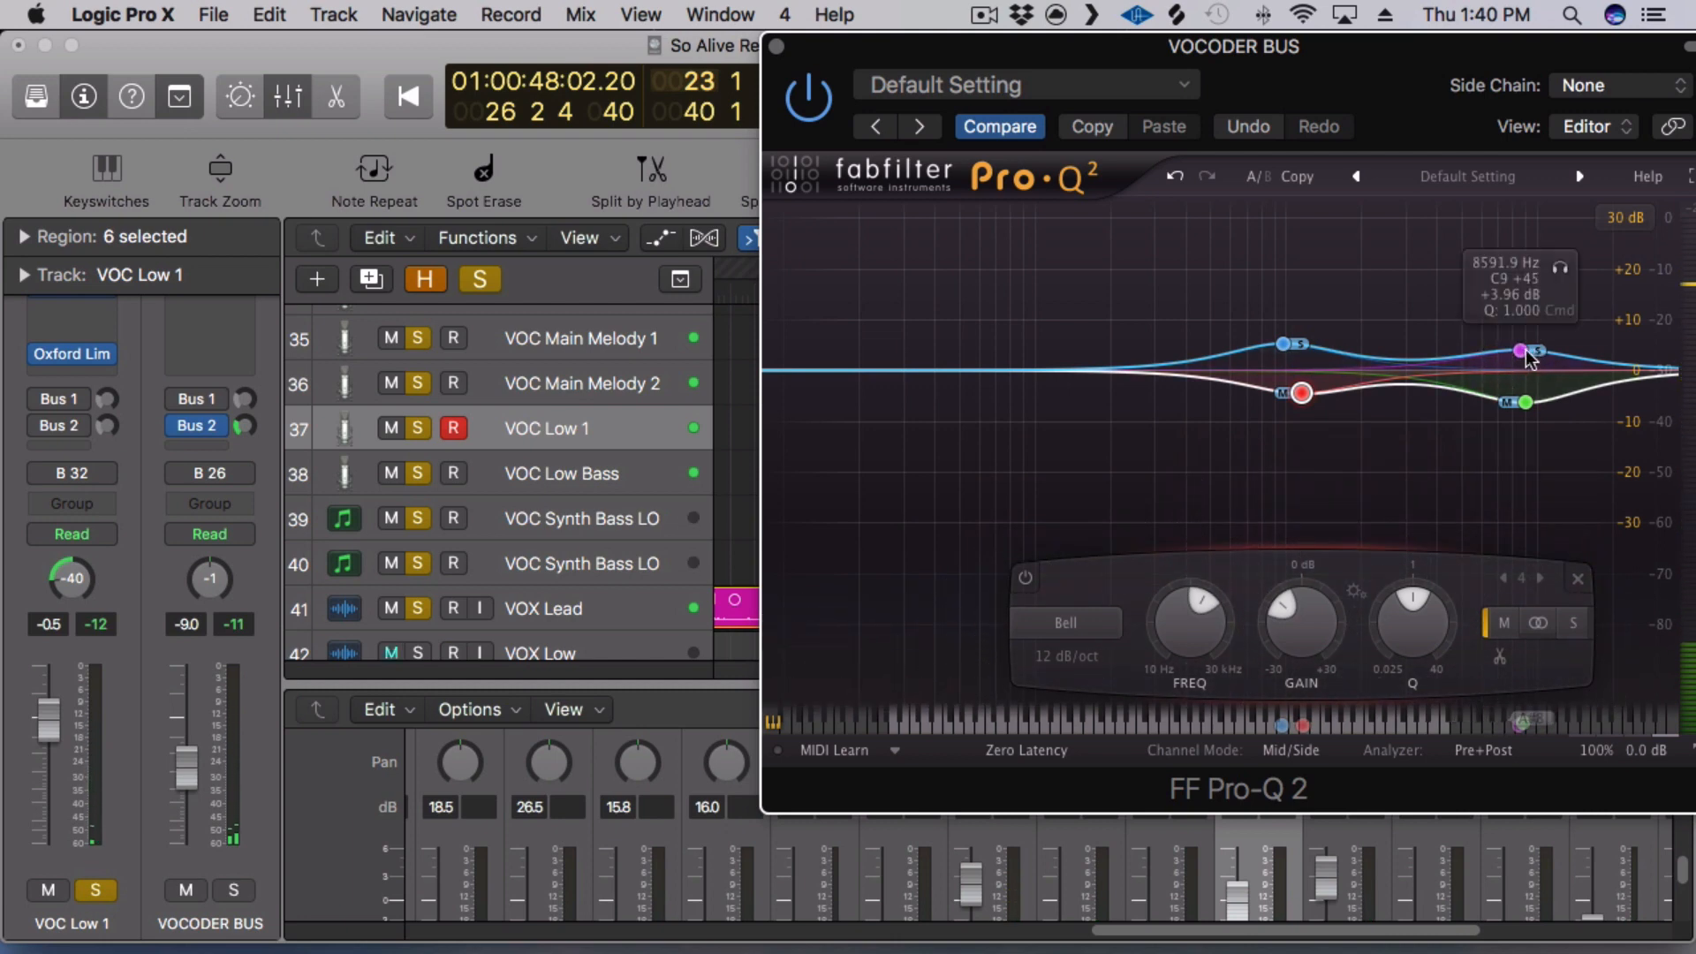
# Audition the side boost band near 8.6 kHz in the VOCODER BUS Pro-Q 2, then stop playback.
pyautogui.press('space')
pyautogui.click(1557, 270)
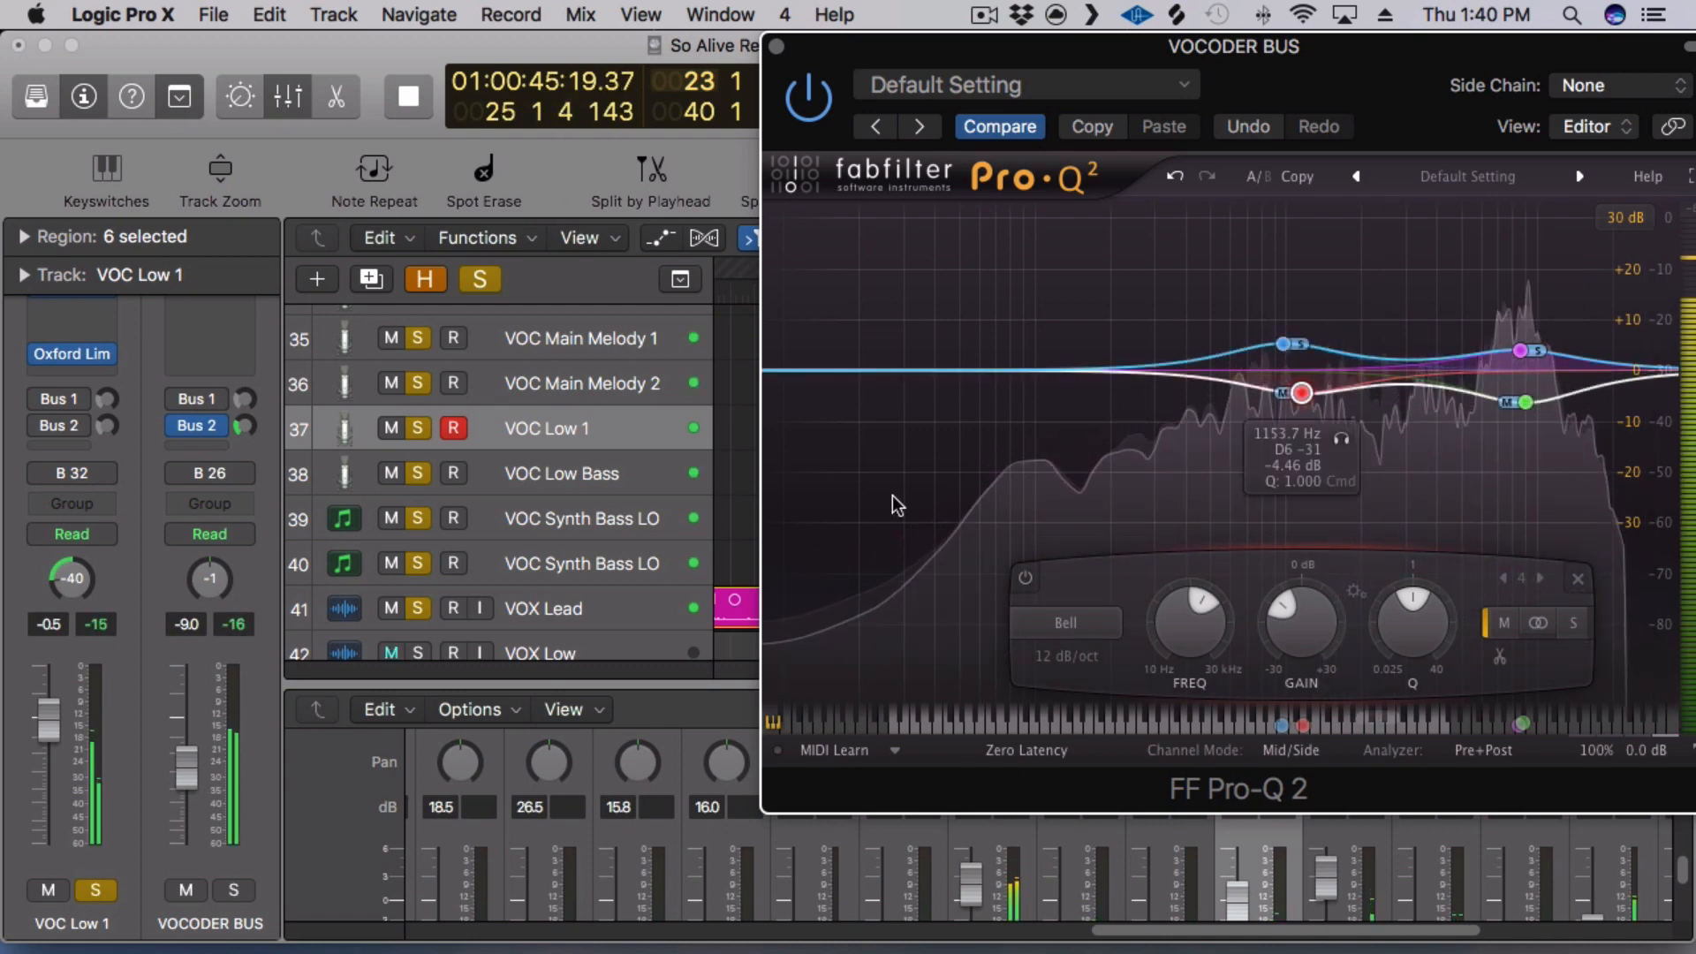
pyautogui.press('space')
# Take the VOX Lead track out of solo and restart playback of the vocoder section.
pyautogui.scroll(-3, 719, 446)
pyautogui.scroll(-1, 719, 446)
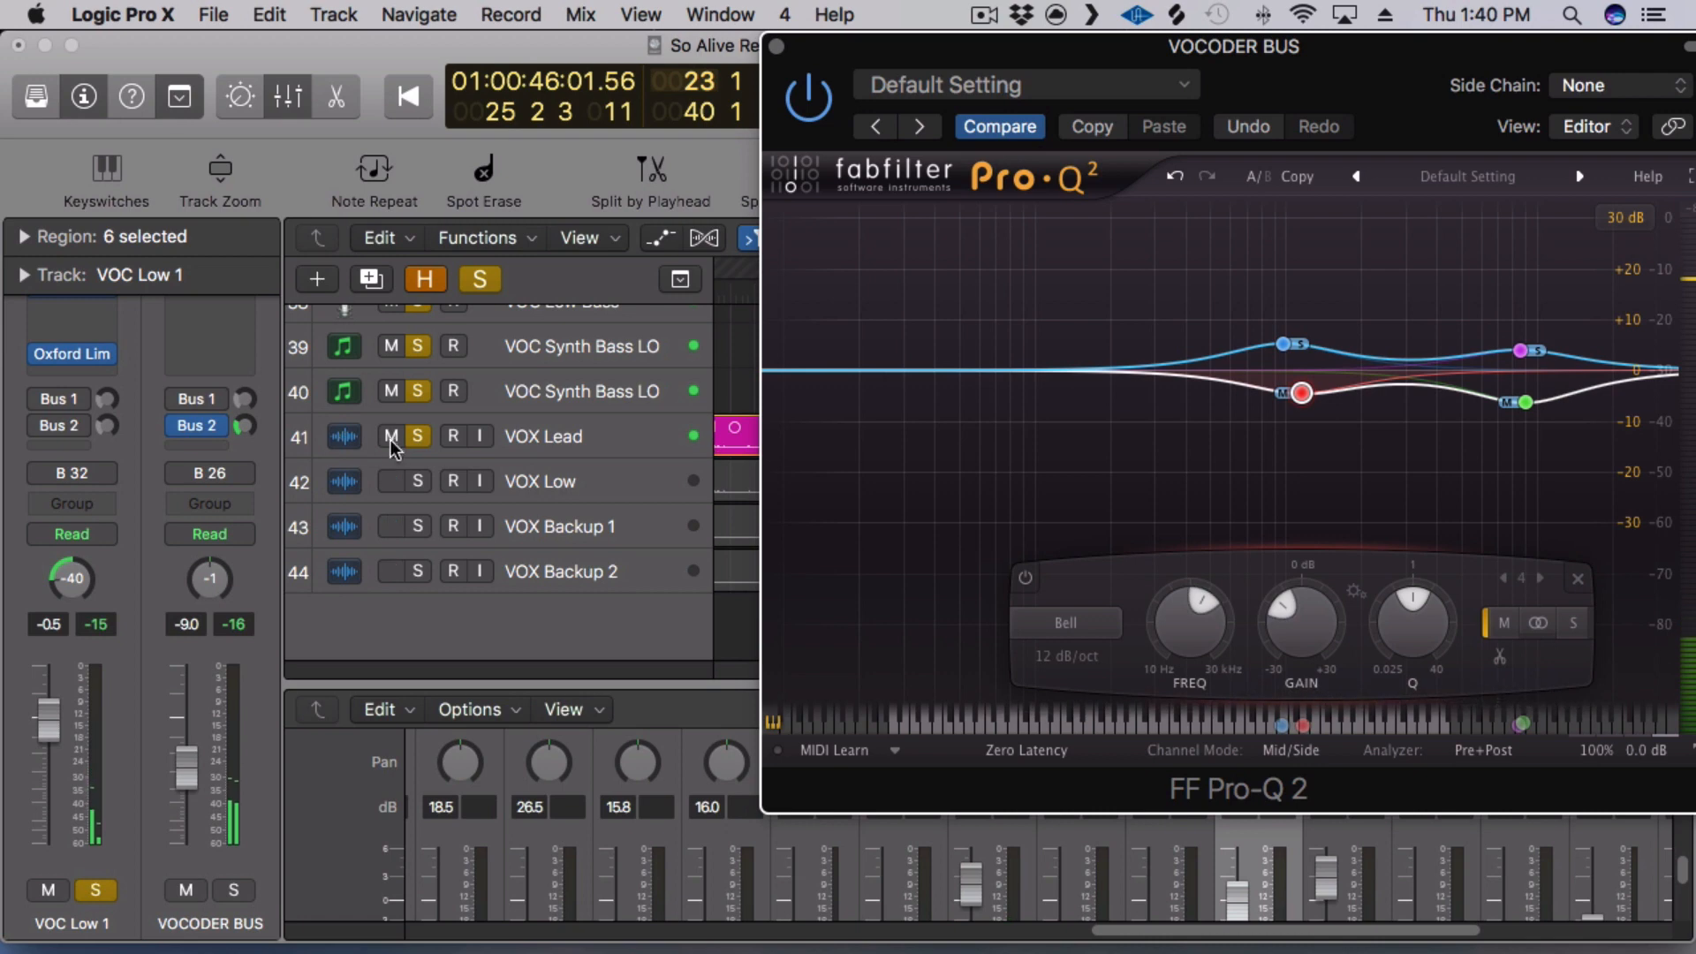
pyautogui.click(413, 437)
pyautogui.scroll(5, 1290, 395)
pyautogui.press('space')
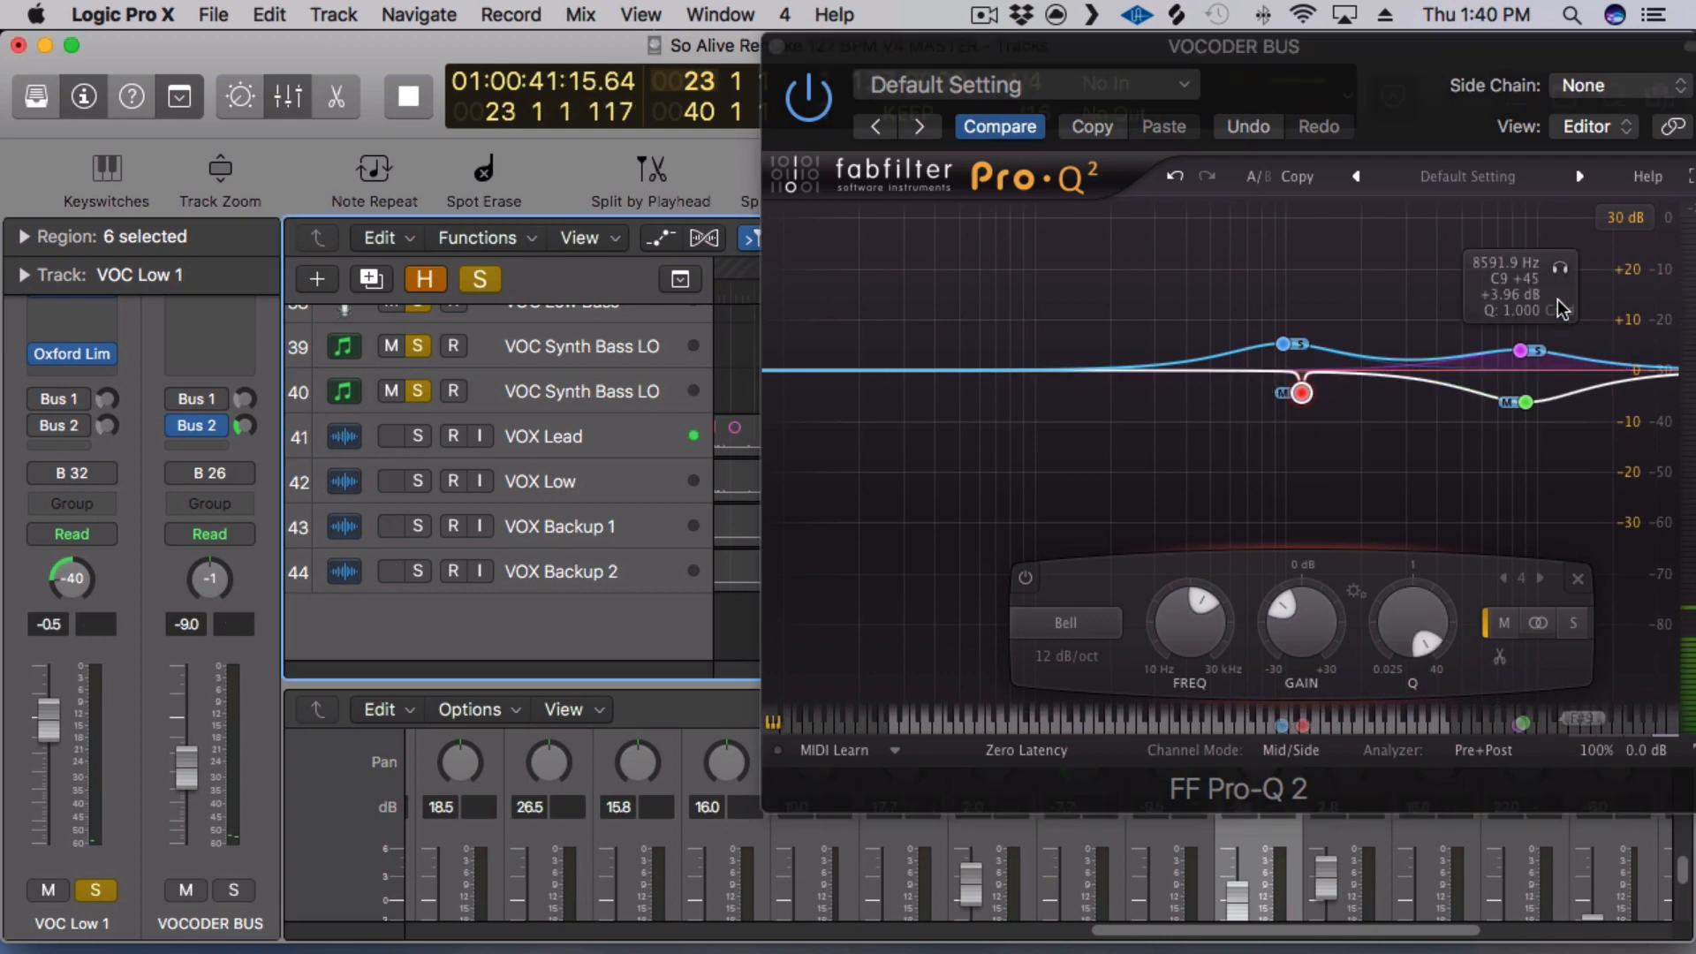
# Audition the side boost near 8.6 kHz and the mid cut near 9 kHz in isolation.
pyautogui.click(1559, 272)
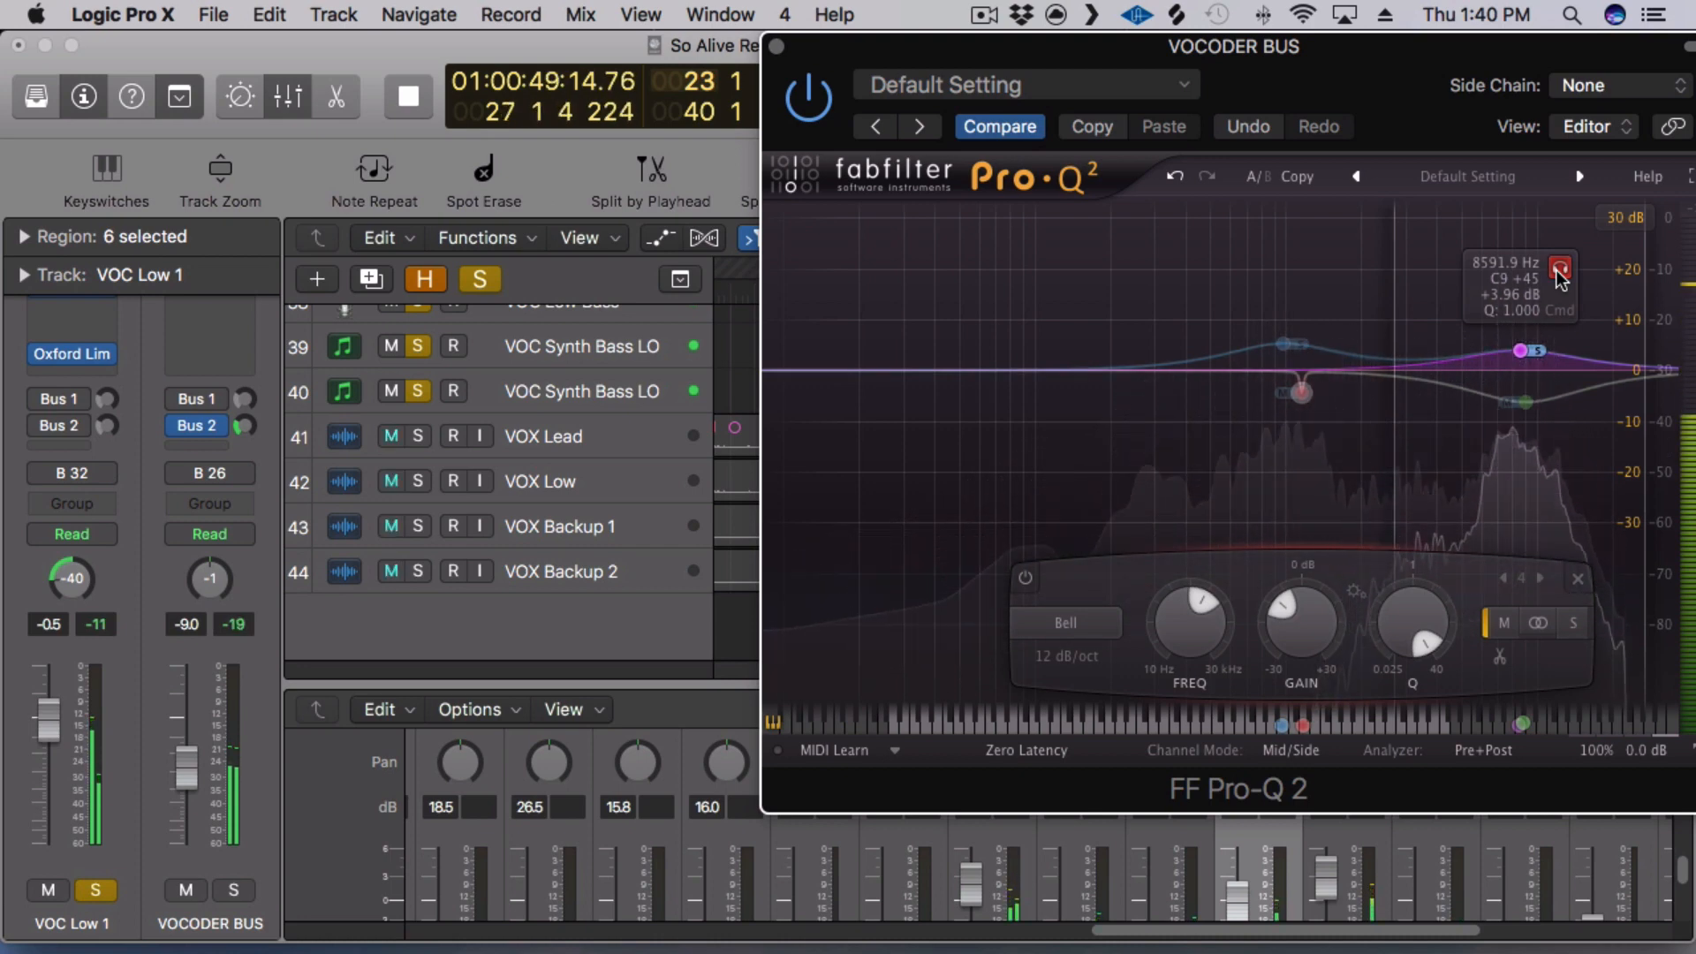
pyautogui.click(1522, 404)
pyautogui.click(1564, 449)
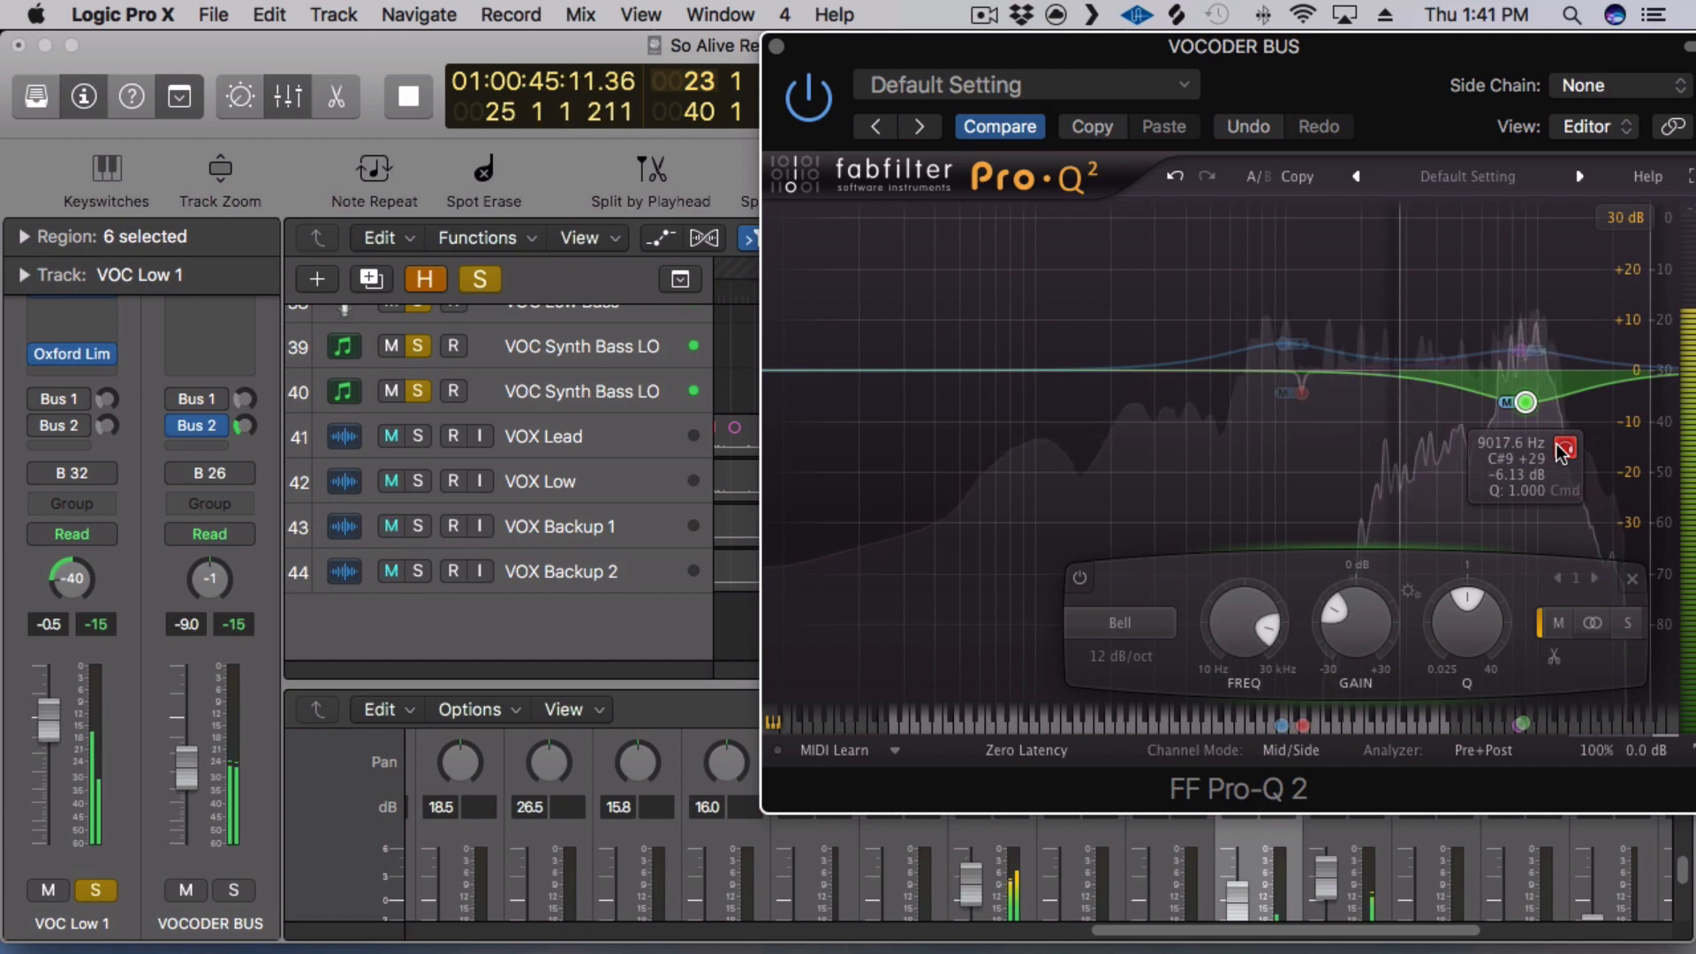
pyautogui.click(1560, 447)
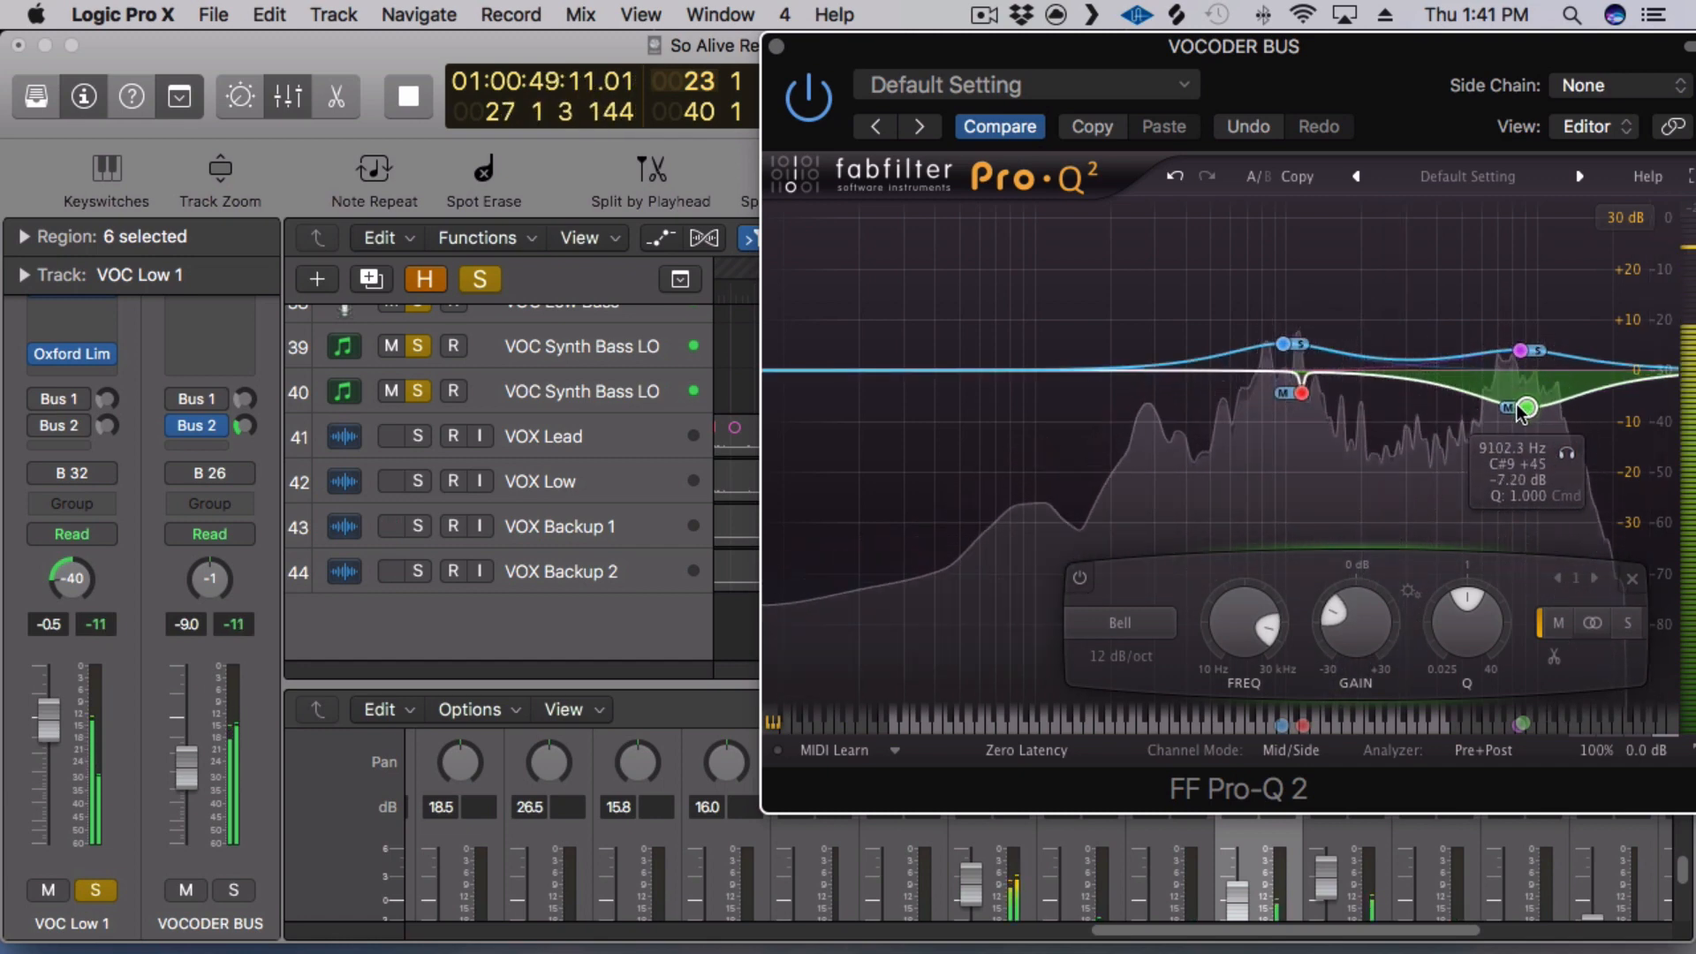
# Move the mid cut band near 9 kHz to about 9102 Hz and -7.20 dB, and solo VOX Lead again.
pyautogui.moveTo(1519, 402); pyautogui.dragTo(1521, 412)
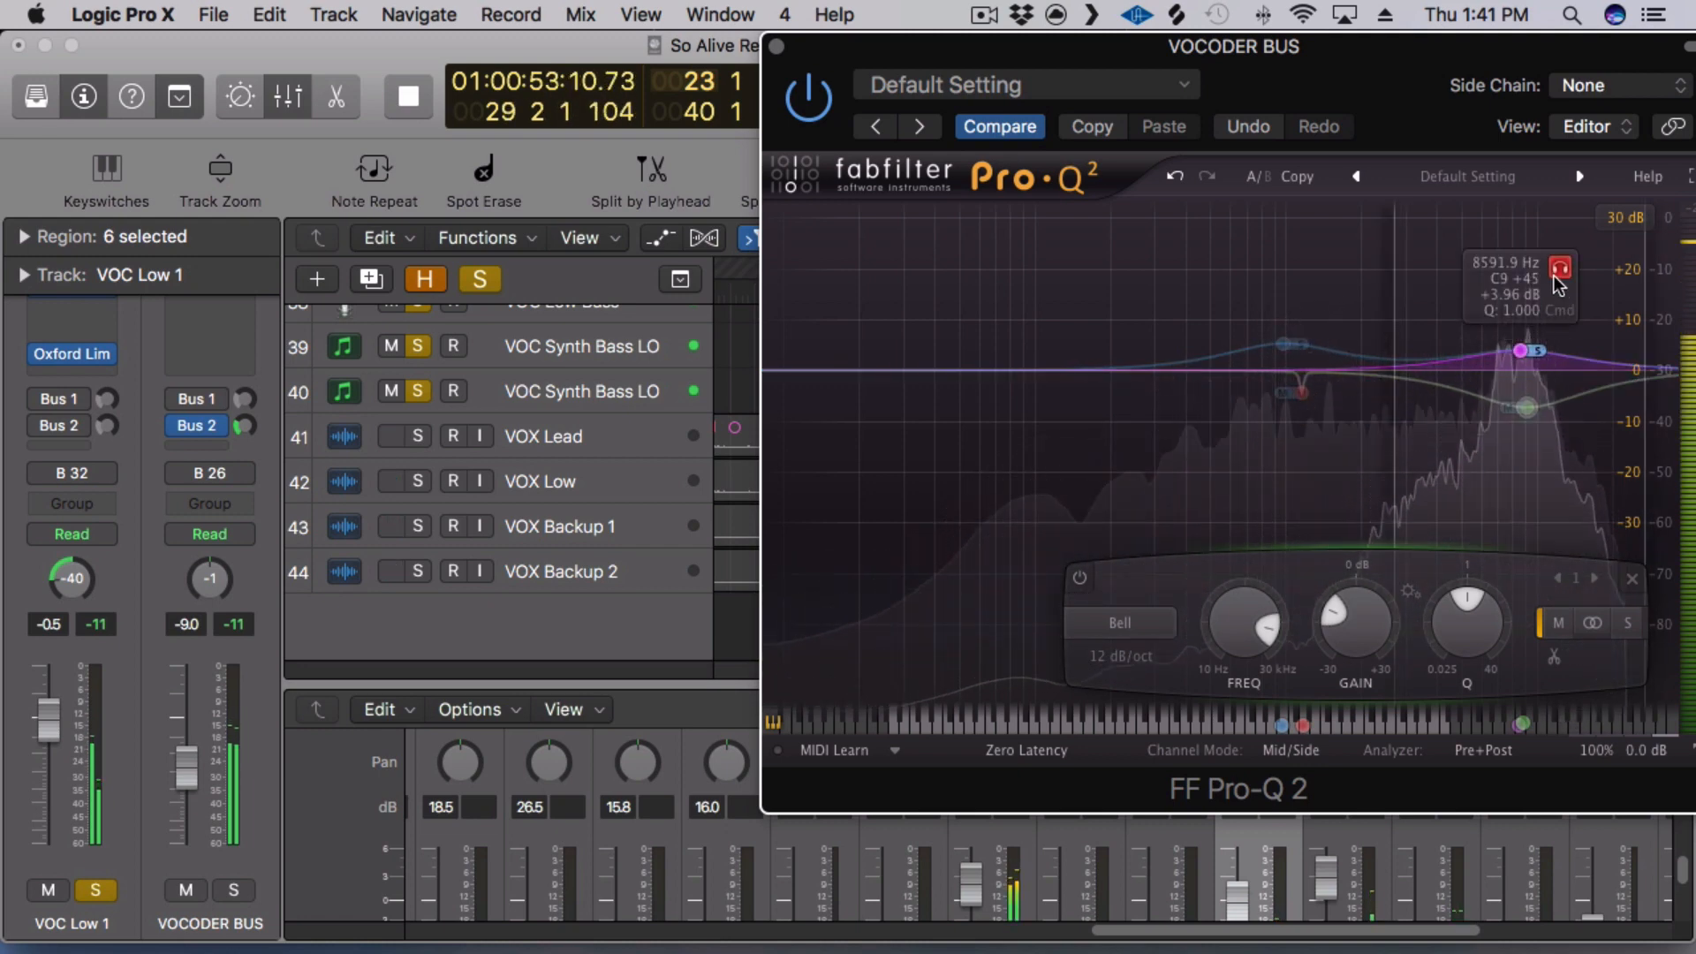
pyautogui.press('space')
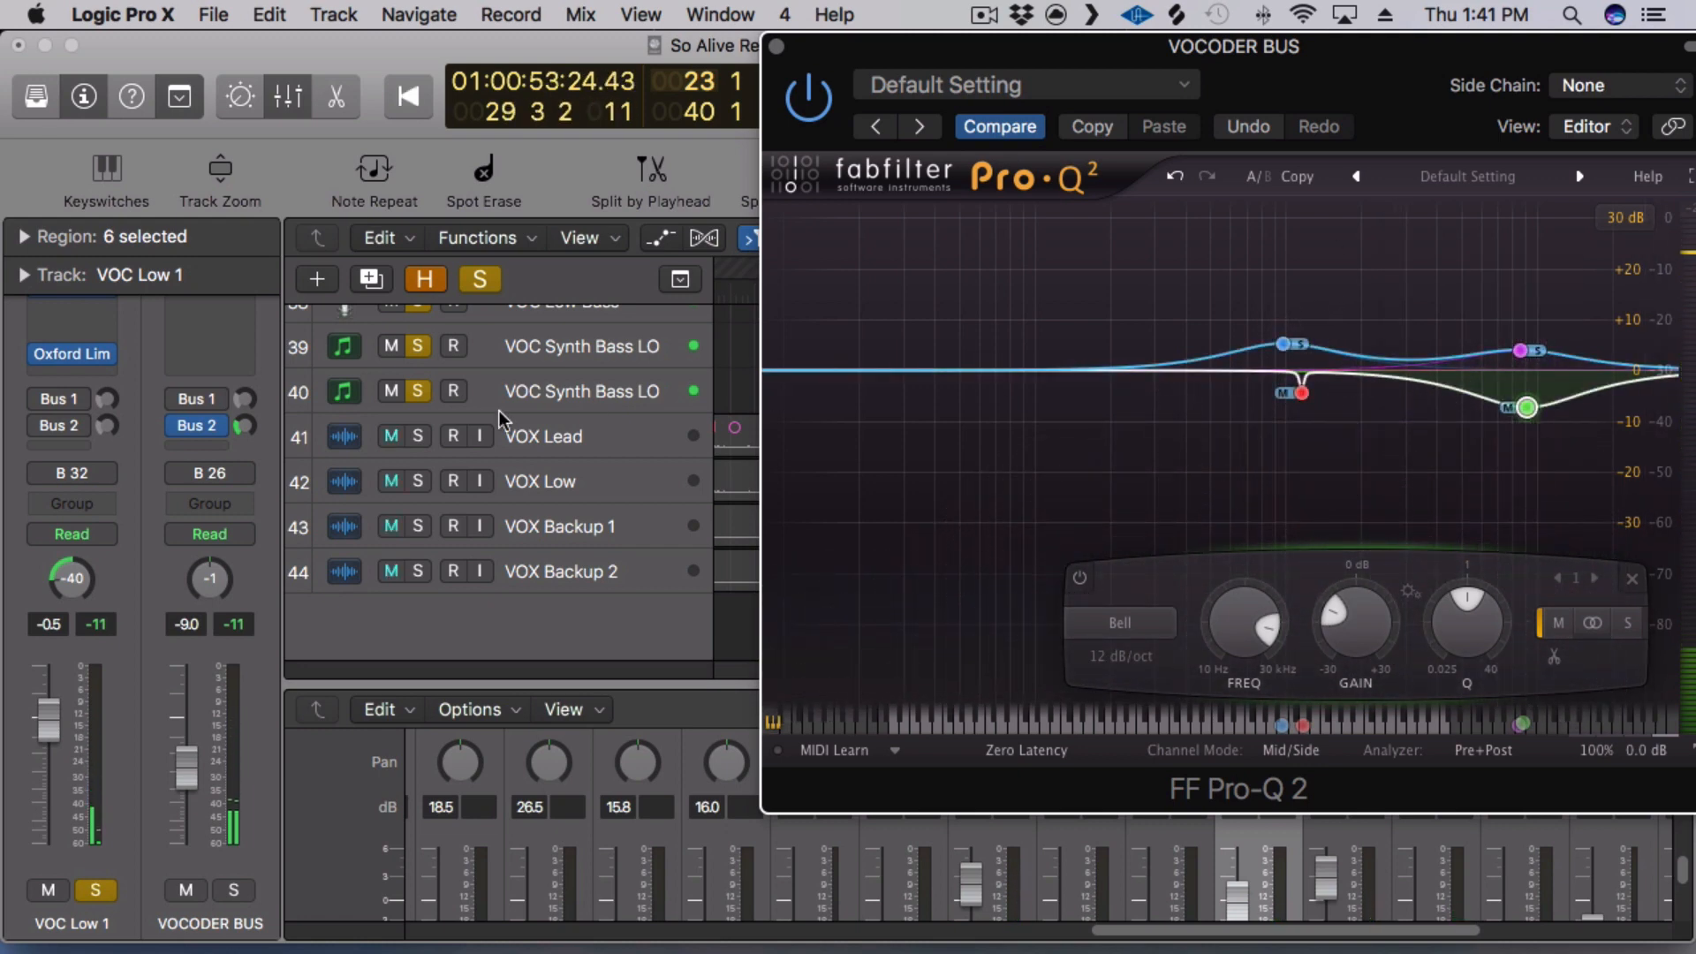
pyautogui.click(421, 436)
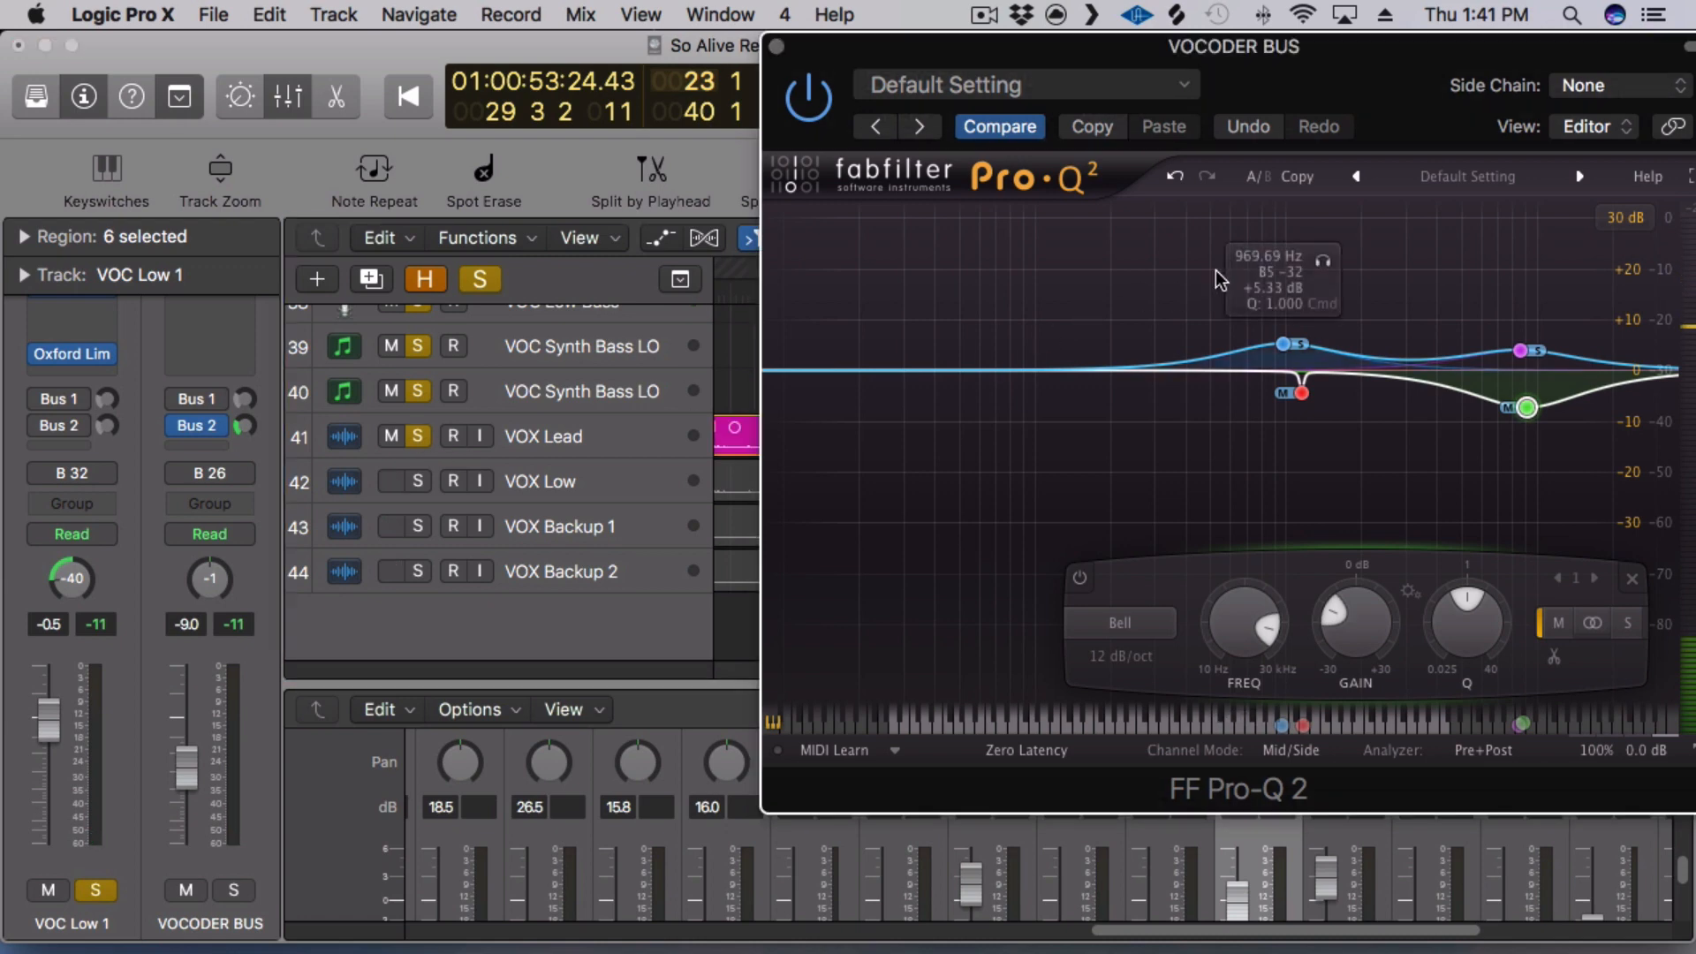
# Widen the mid cut band near 1.15 kHz to a Q of about 1.
pyautogui.moveTo(1217, 272); pyautogui.dragTo(1484, 448)
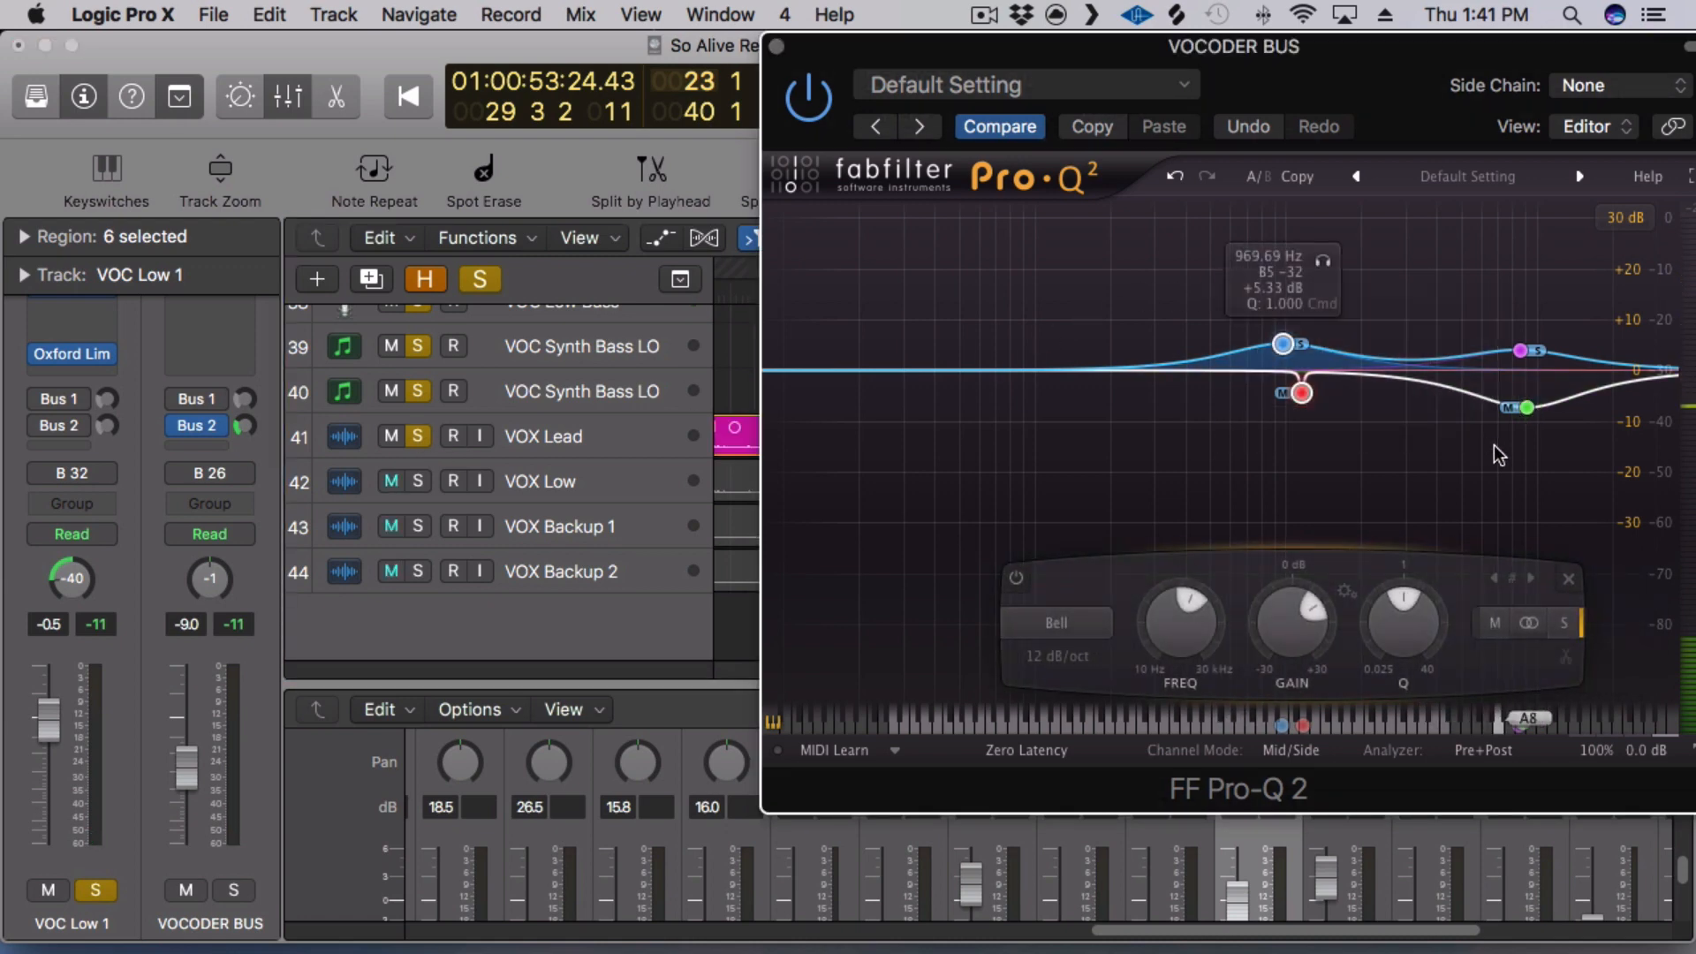
pyautogui.click(1300, 392)
pyautogui.moveTo(1392, 599); pyautogui.dragTo(1383, 710)
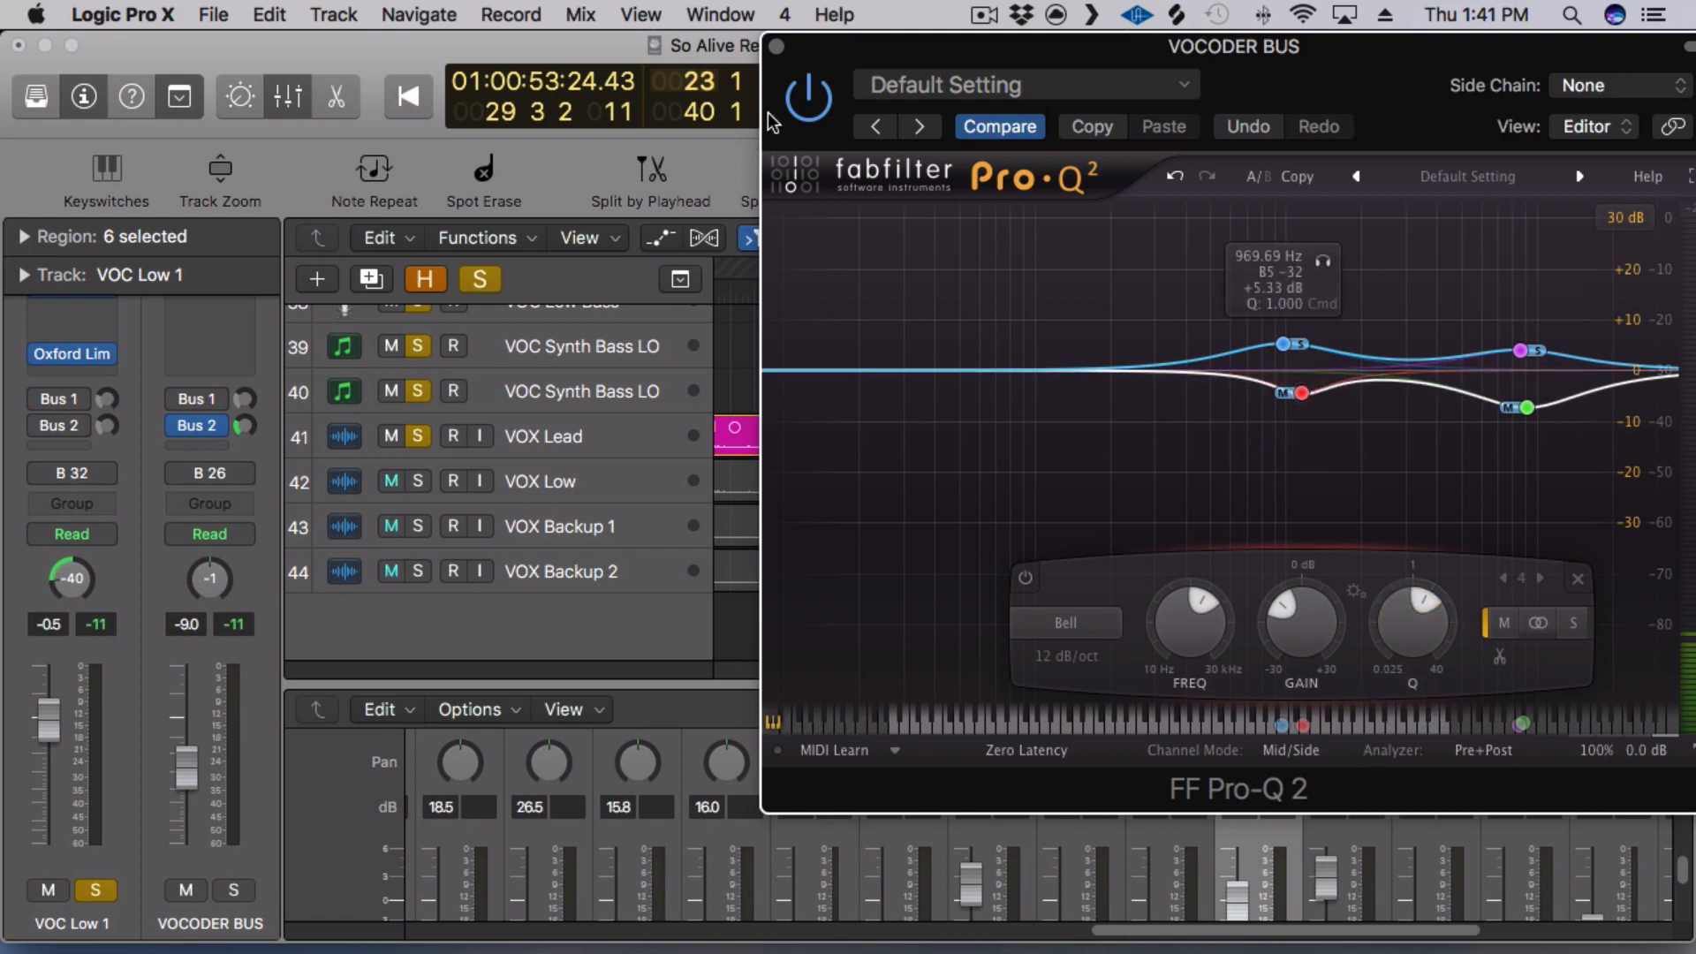
# Select all four VOCODER BUS EQ bands and compare them bypassed and active during playback.
pyautogui.moveTo(1147, 258); pyautogui.dragTo(1602, 513)
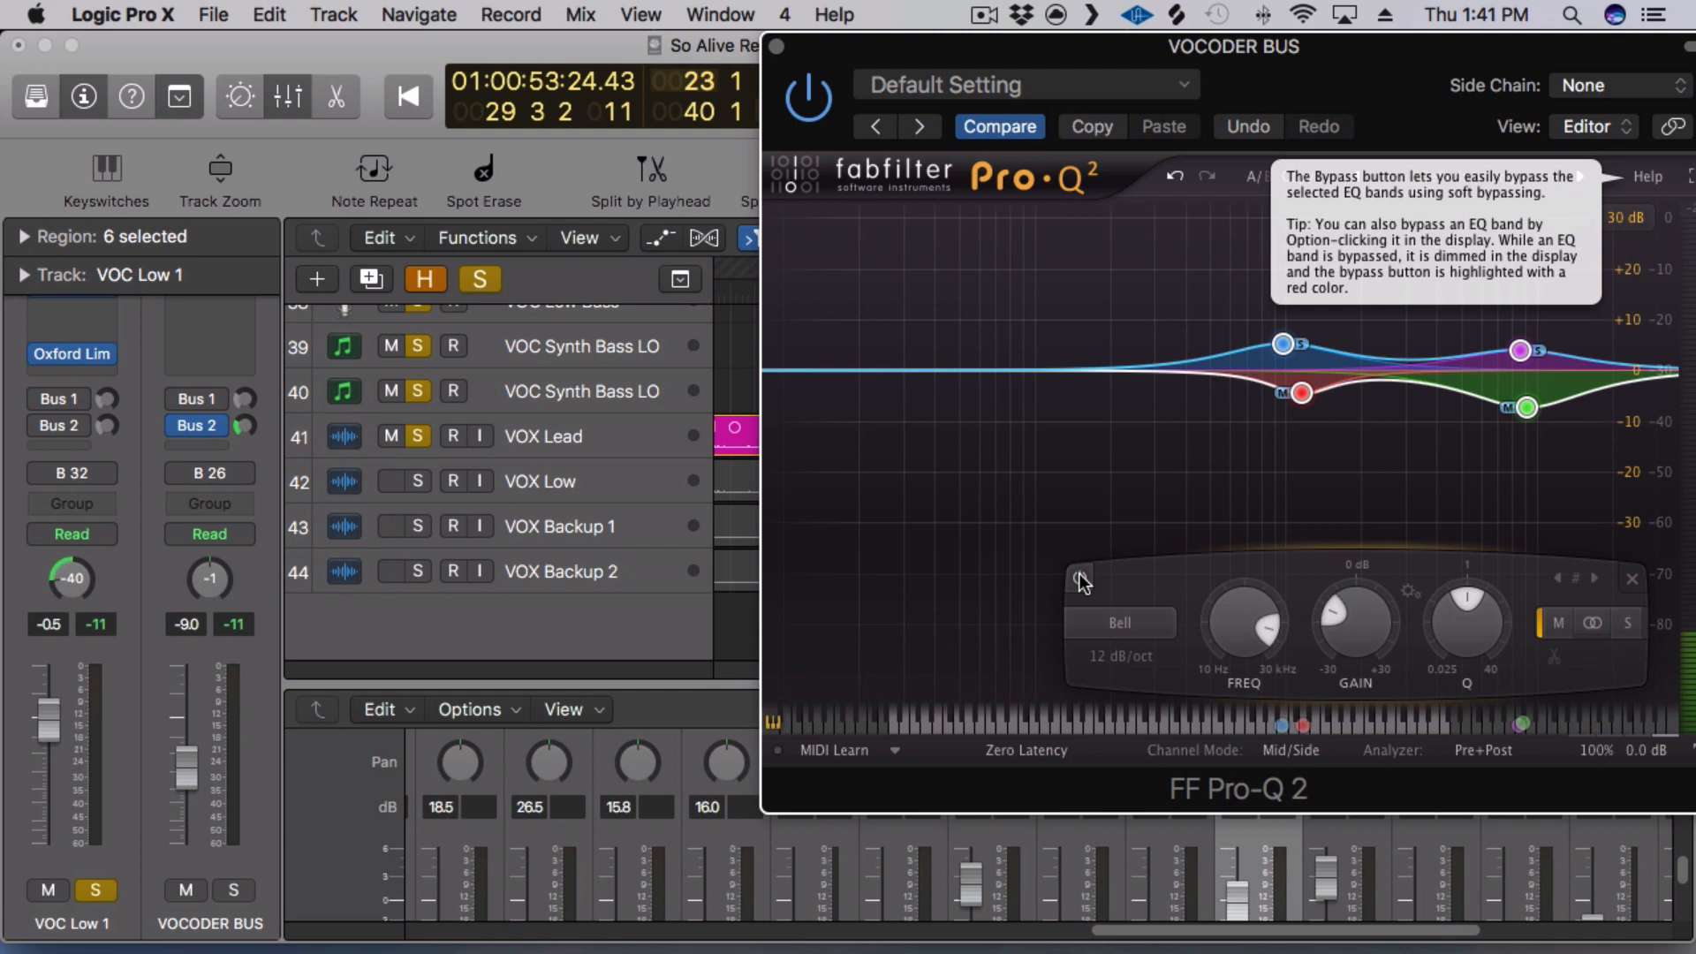
pyautogui.press('space')
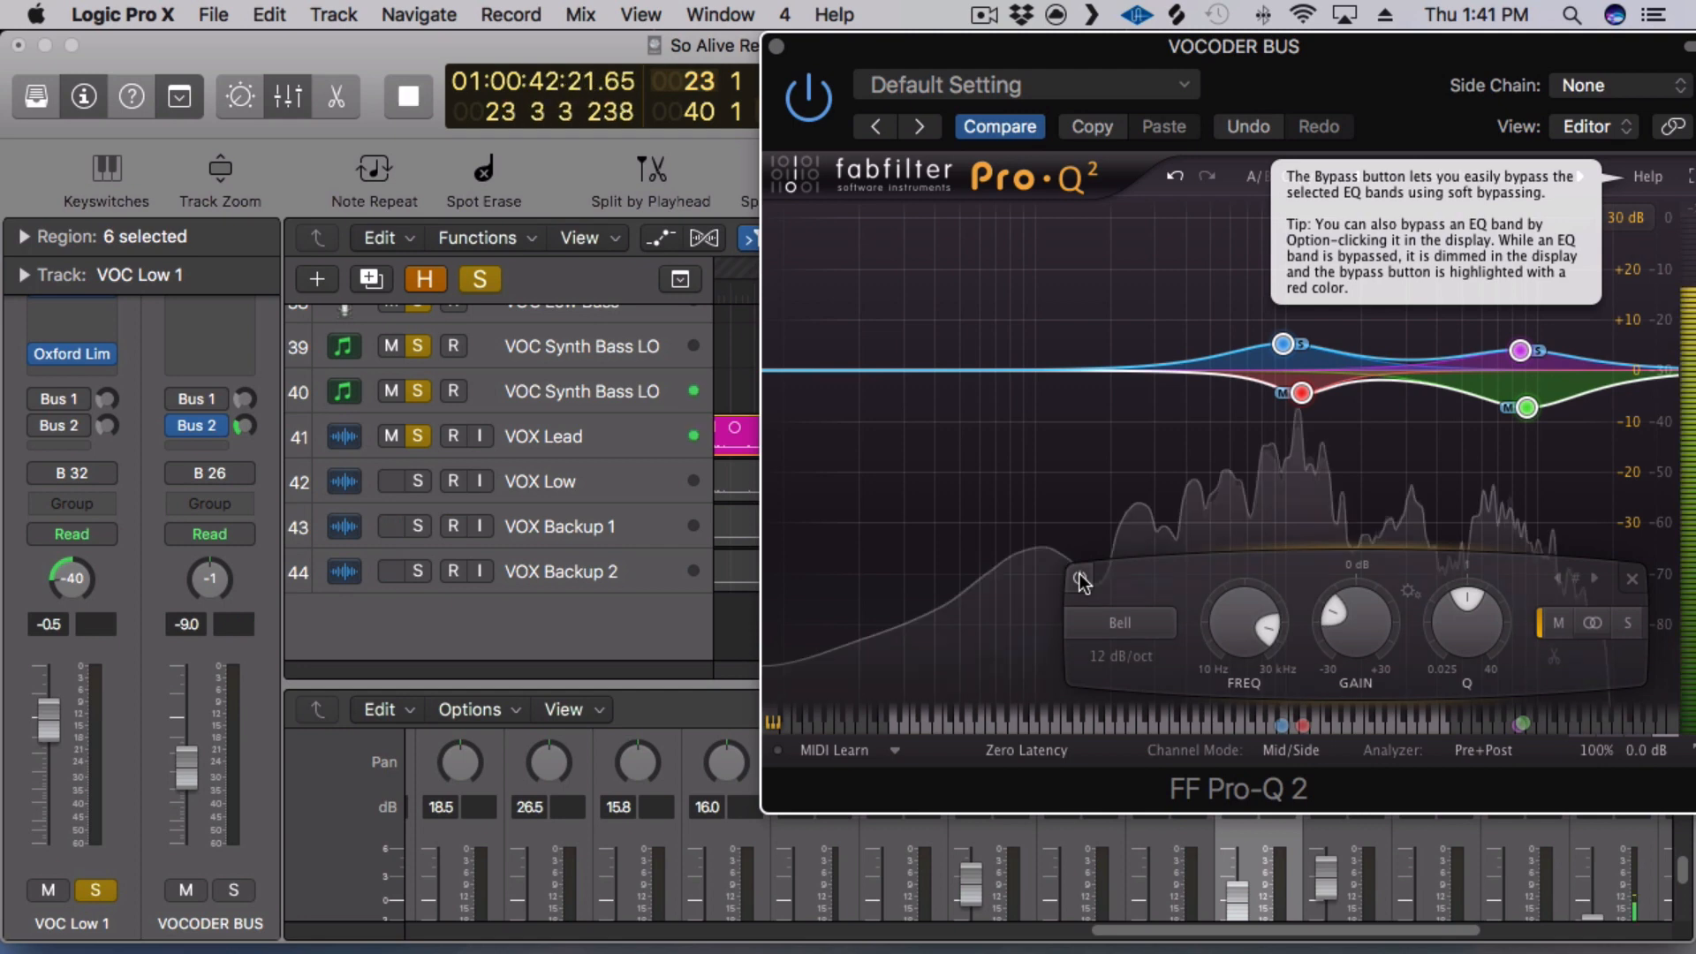
pyautogui.click(1079, 579)
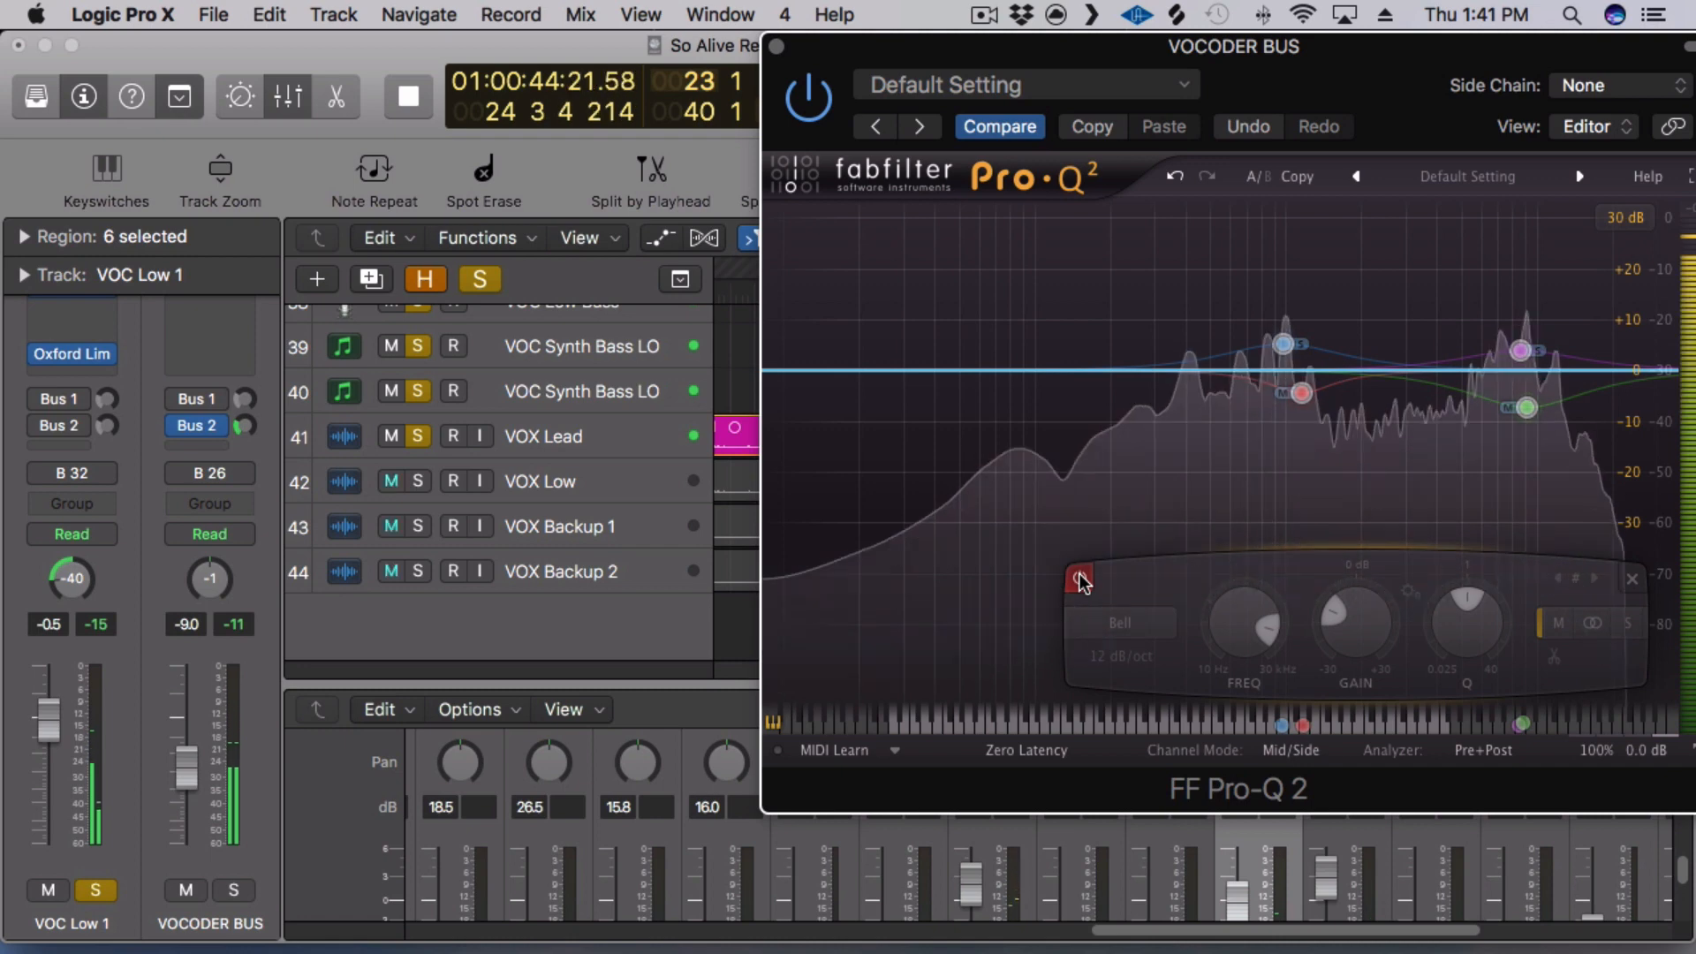
pyautogui.click(1079, 578)
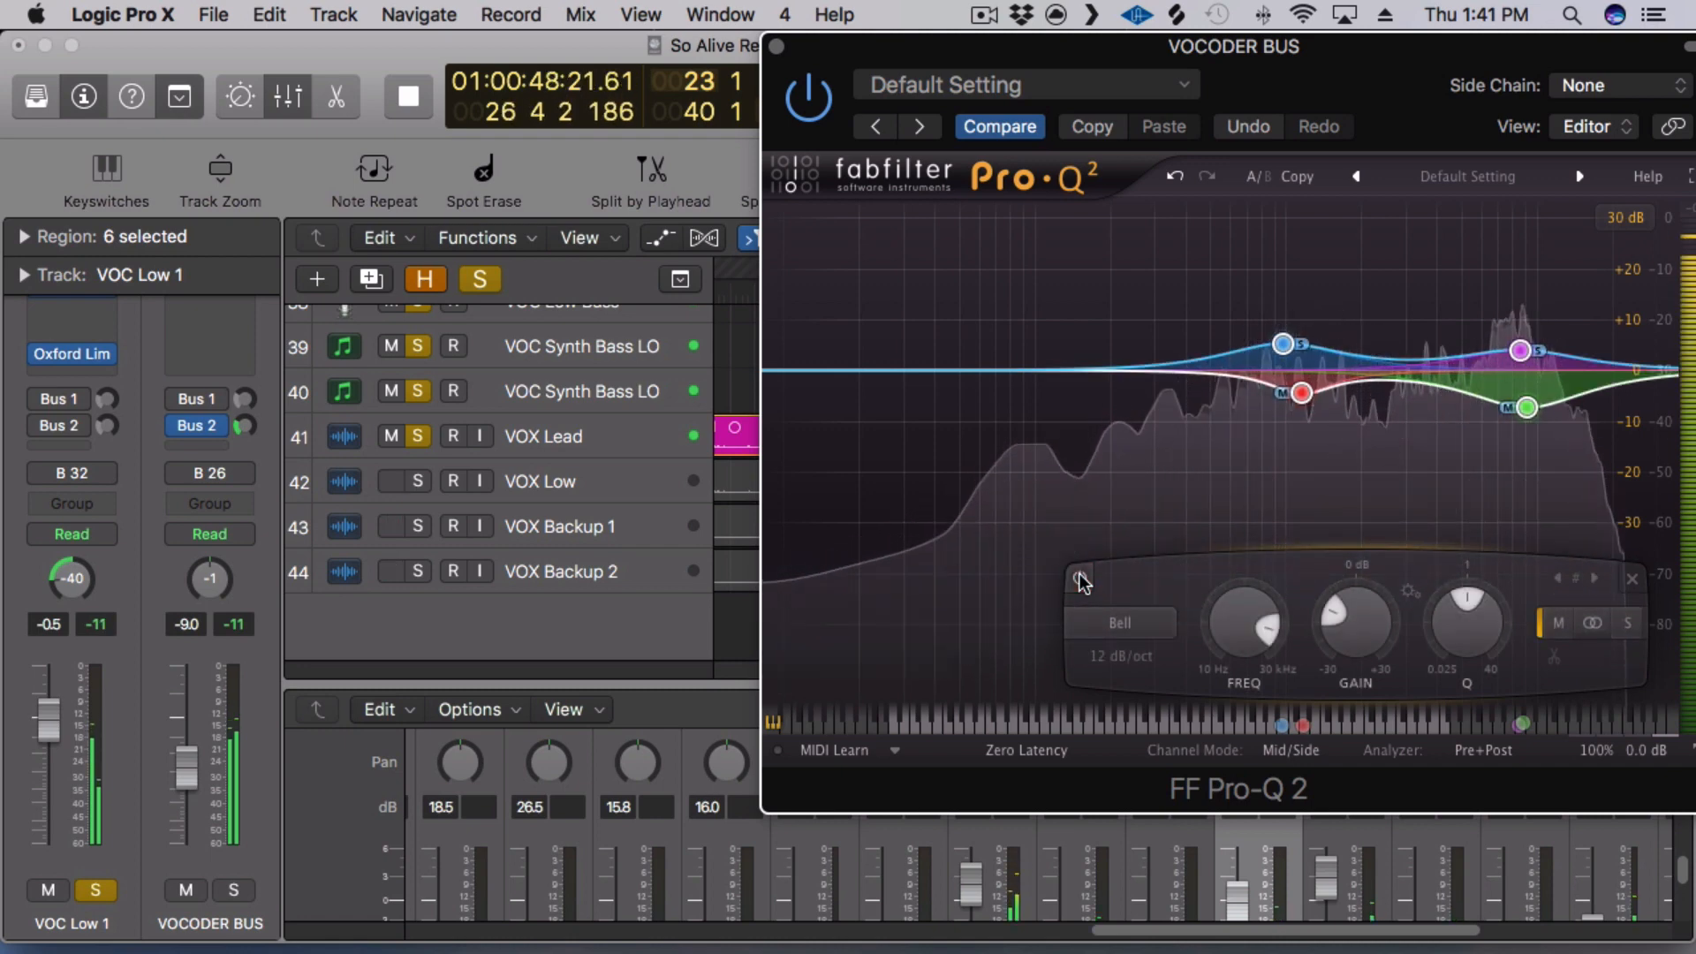
pyautogui.click(1079, 578)
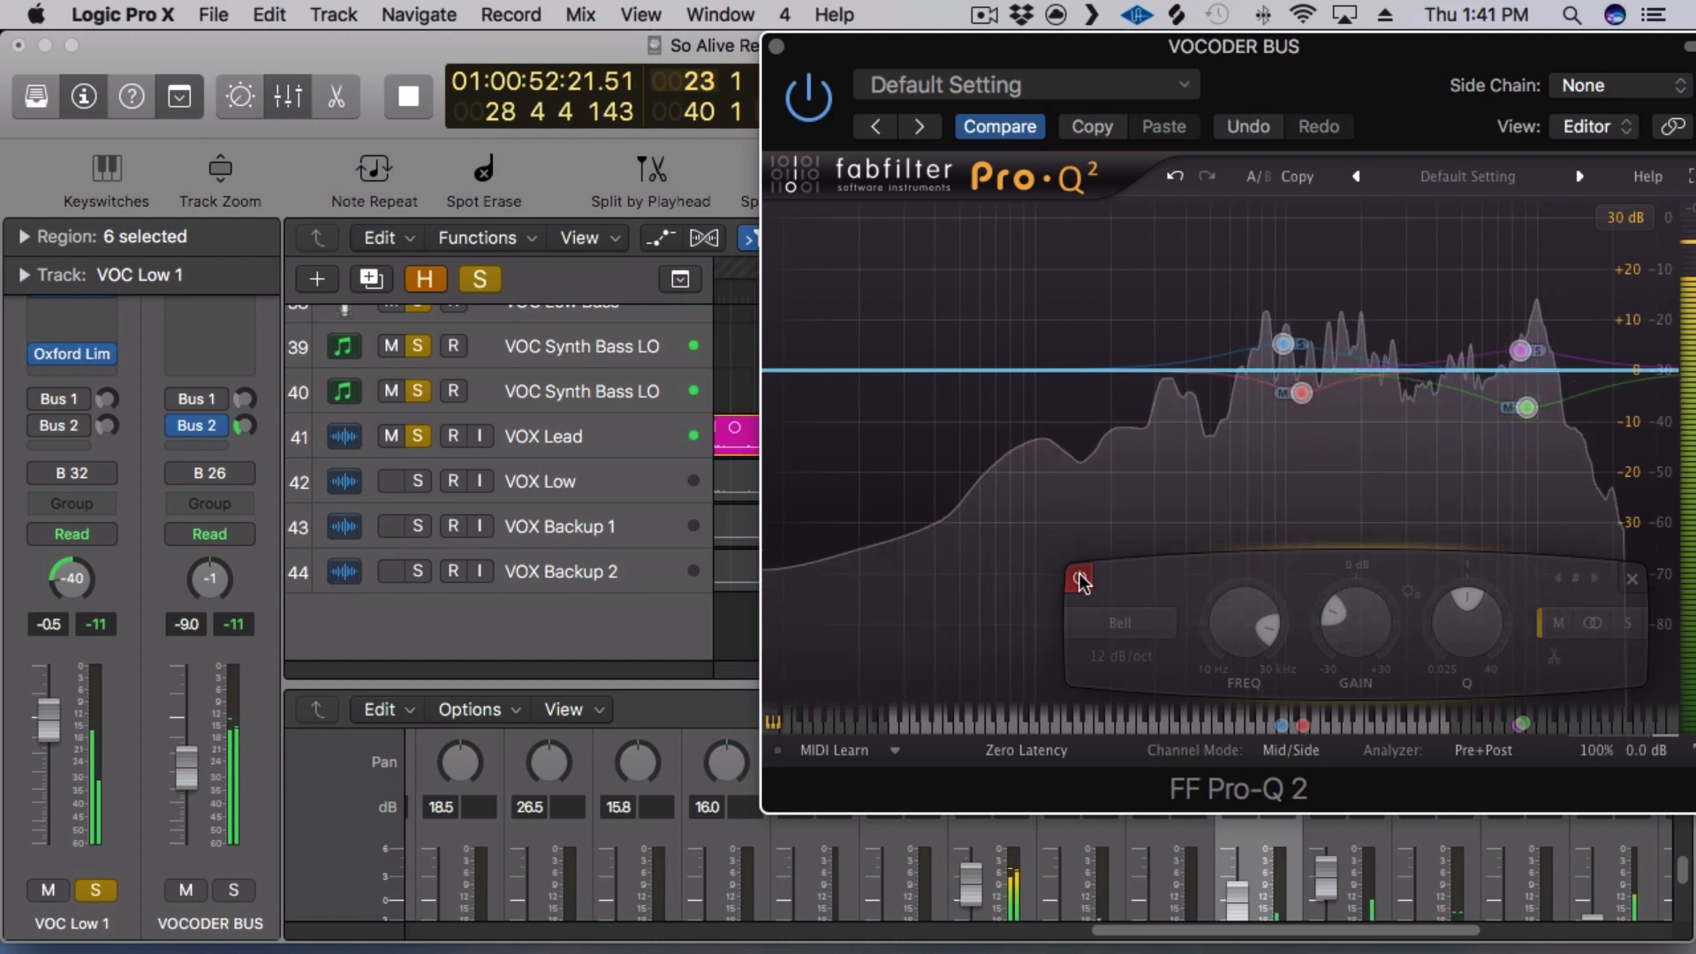
pyautogui.click(1079, 579)
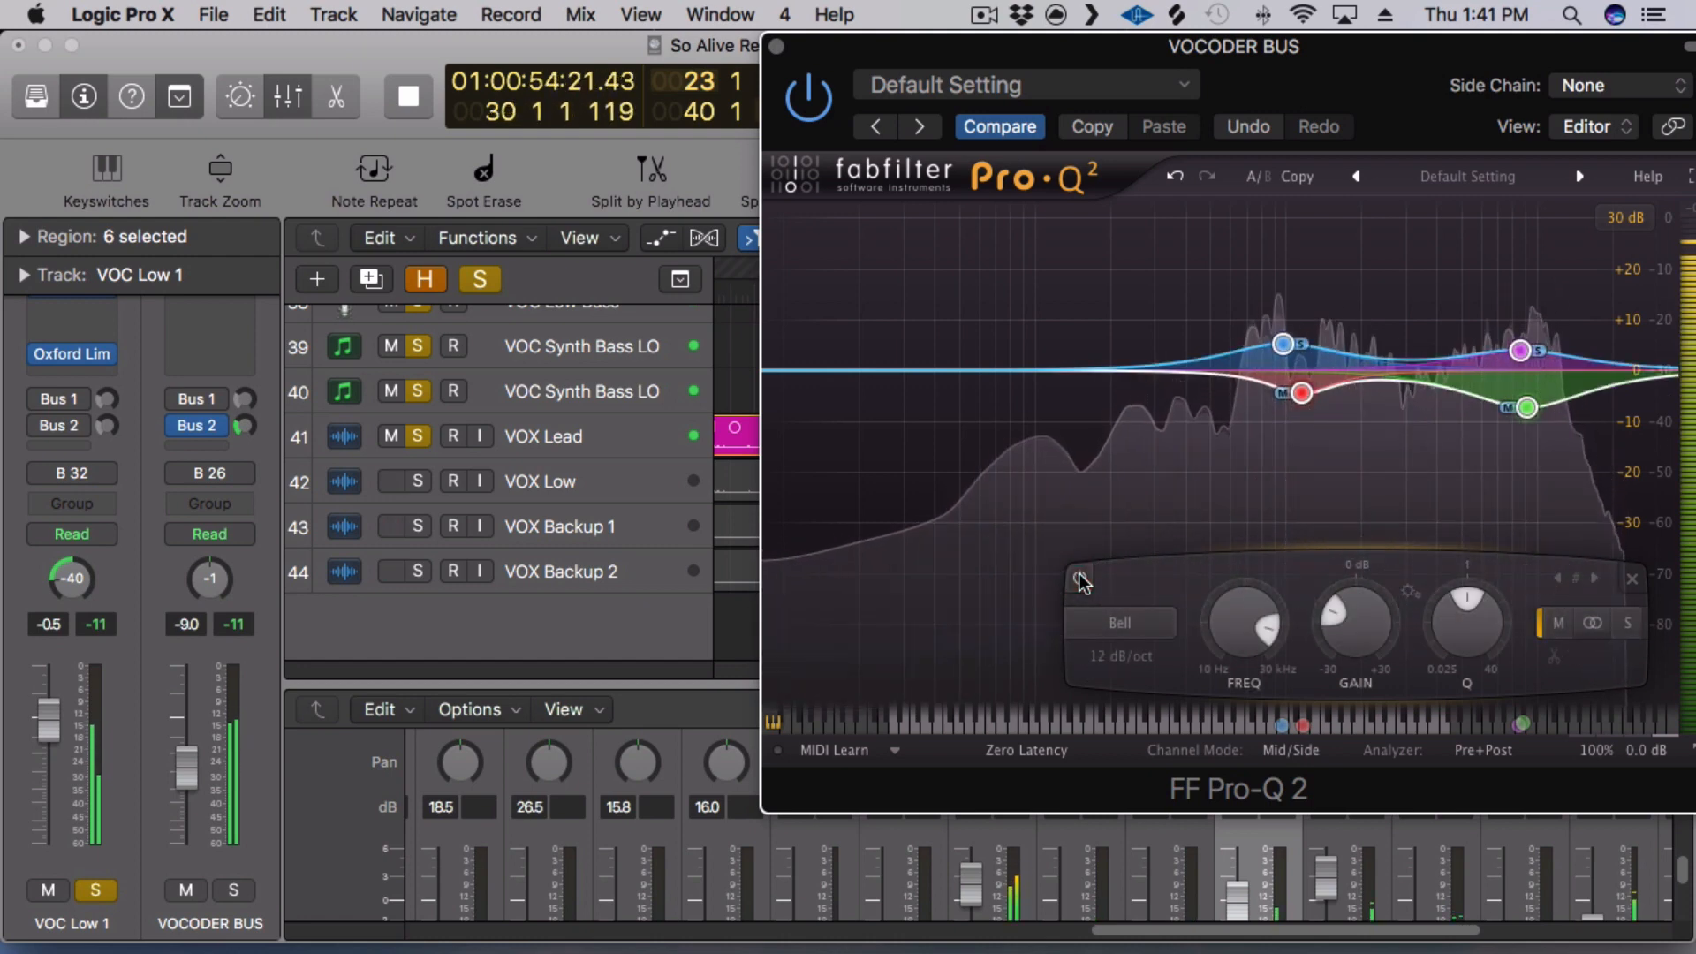
pyautogui.press('space')
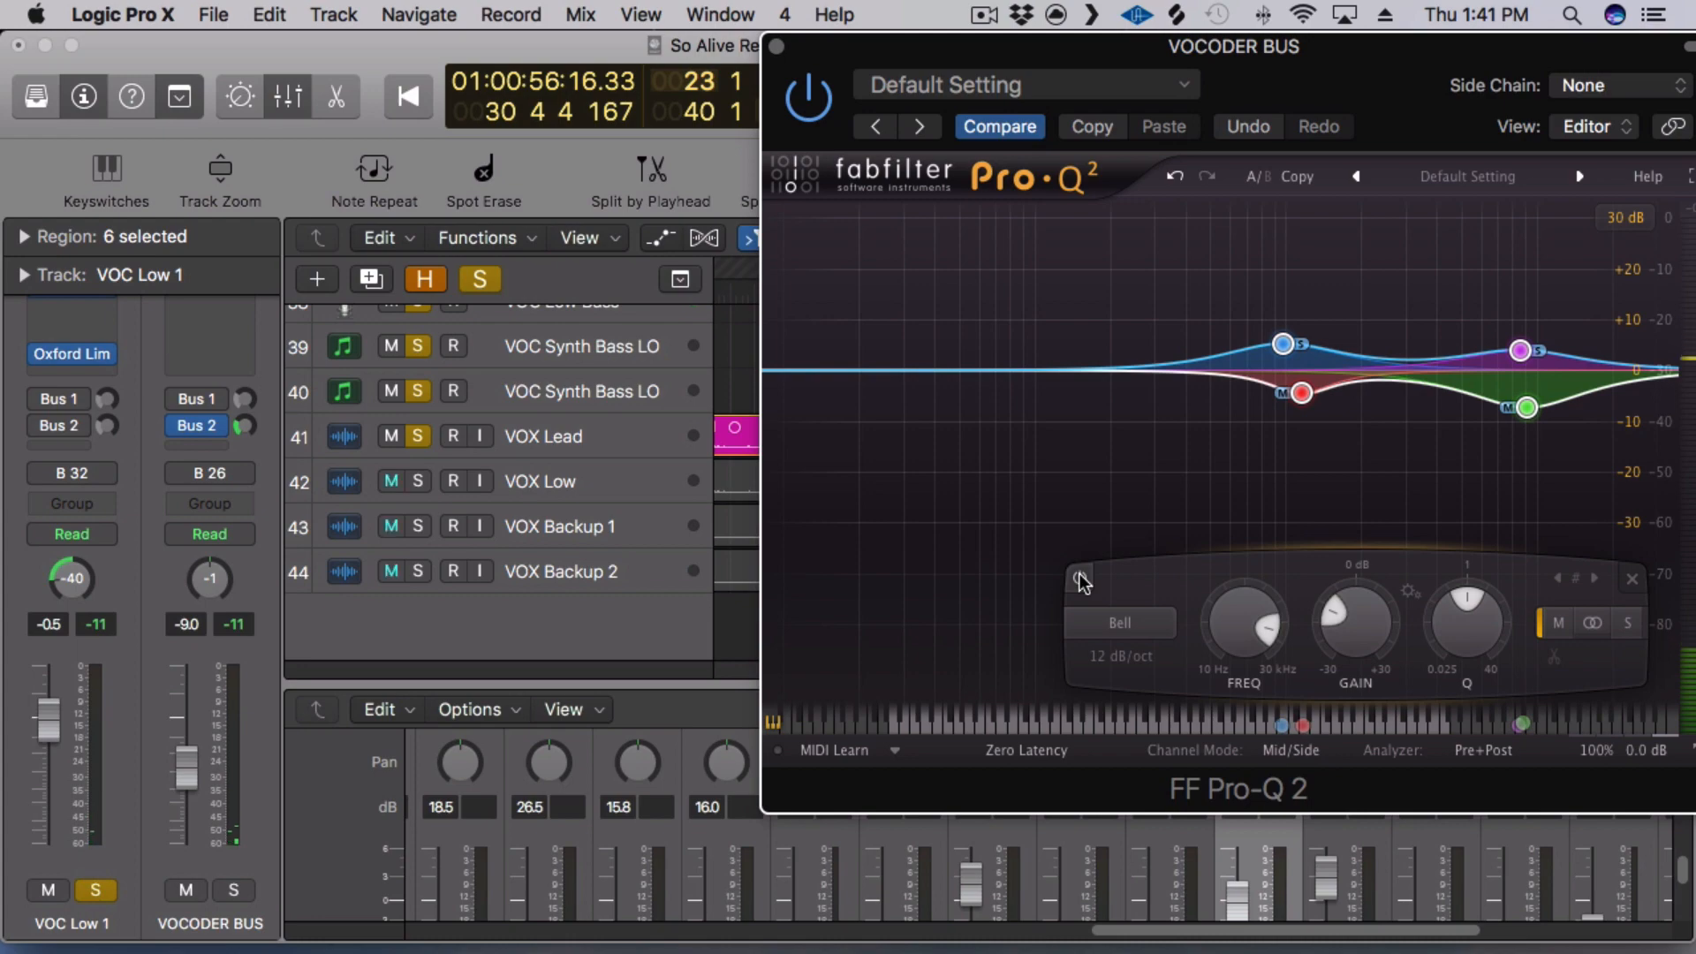
# Close the VOCODER BUS equalizer and clear the solo from all tracks.
pyautogui.click(774, 46)
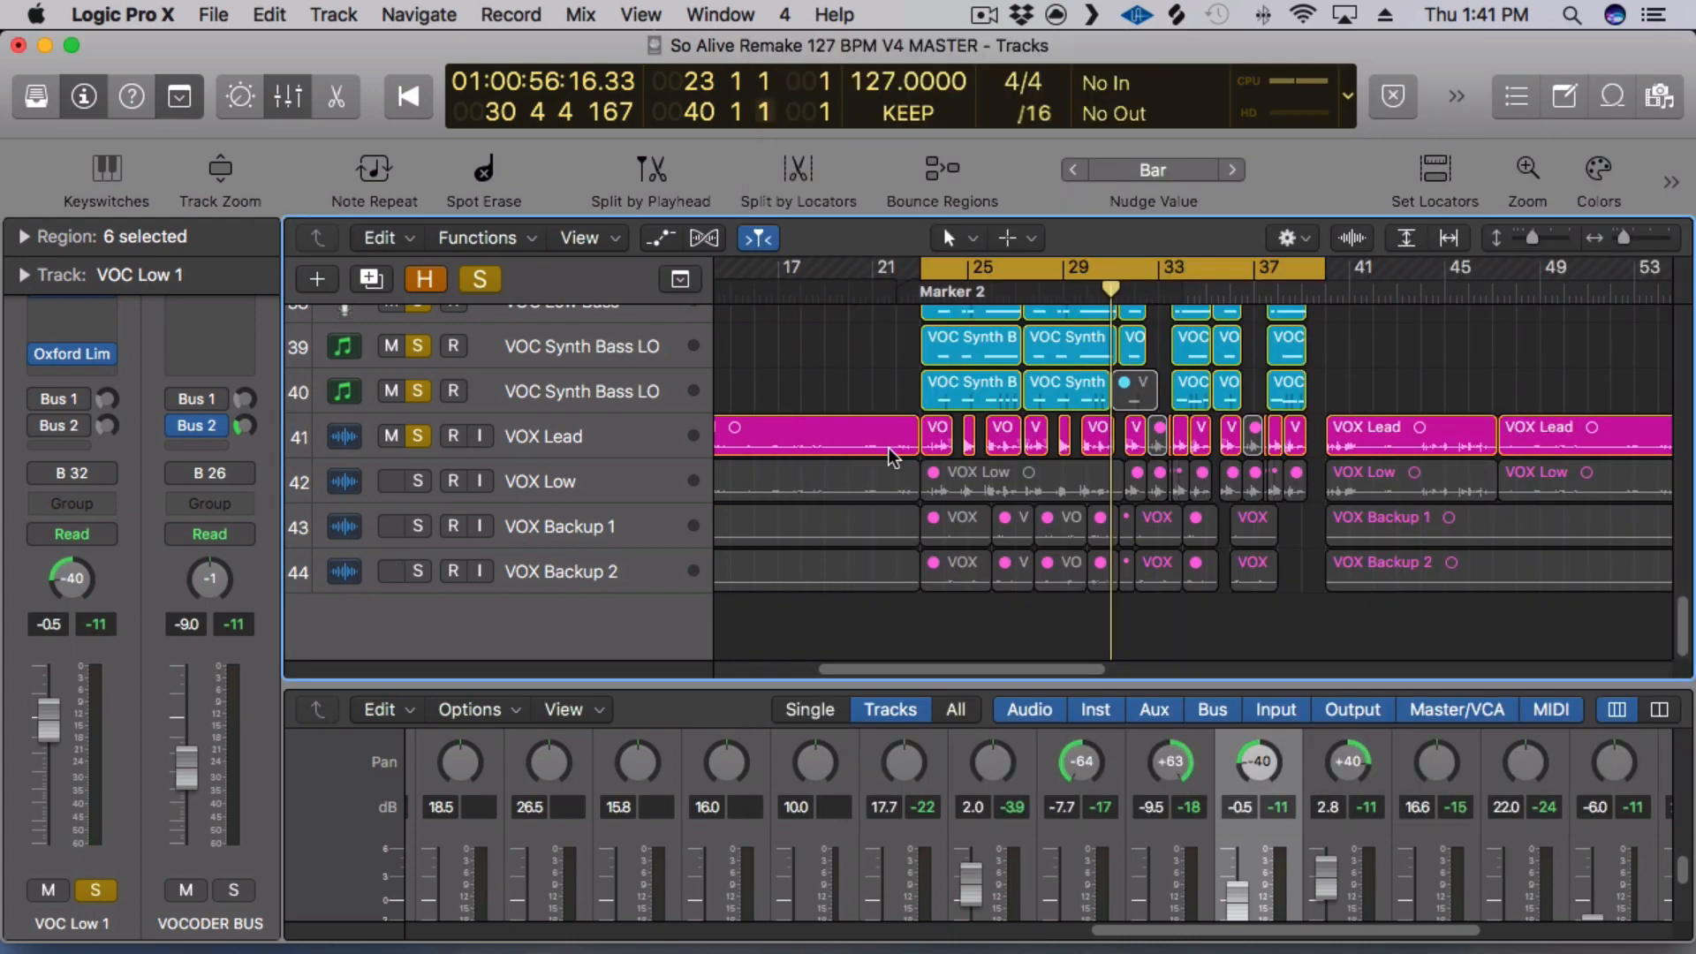
pyautogui.scroll(5, 892, 455)
pyautogui.scroll(-3, 892, 457)
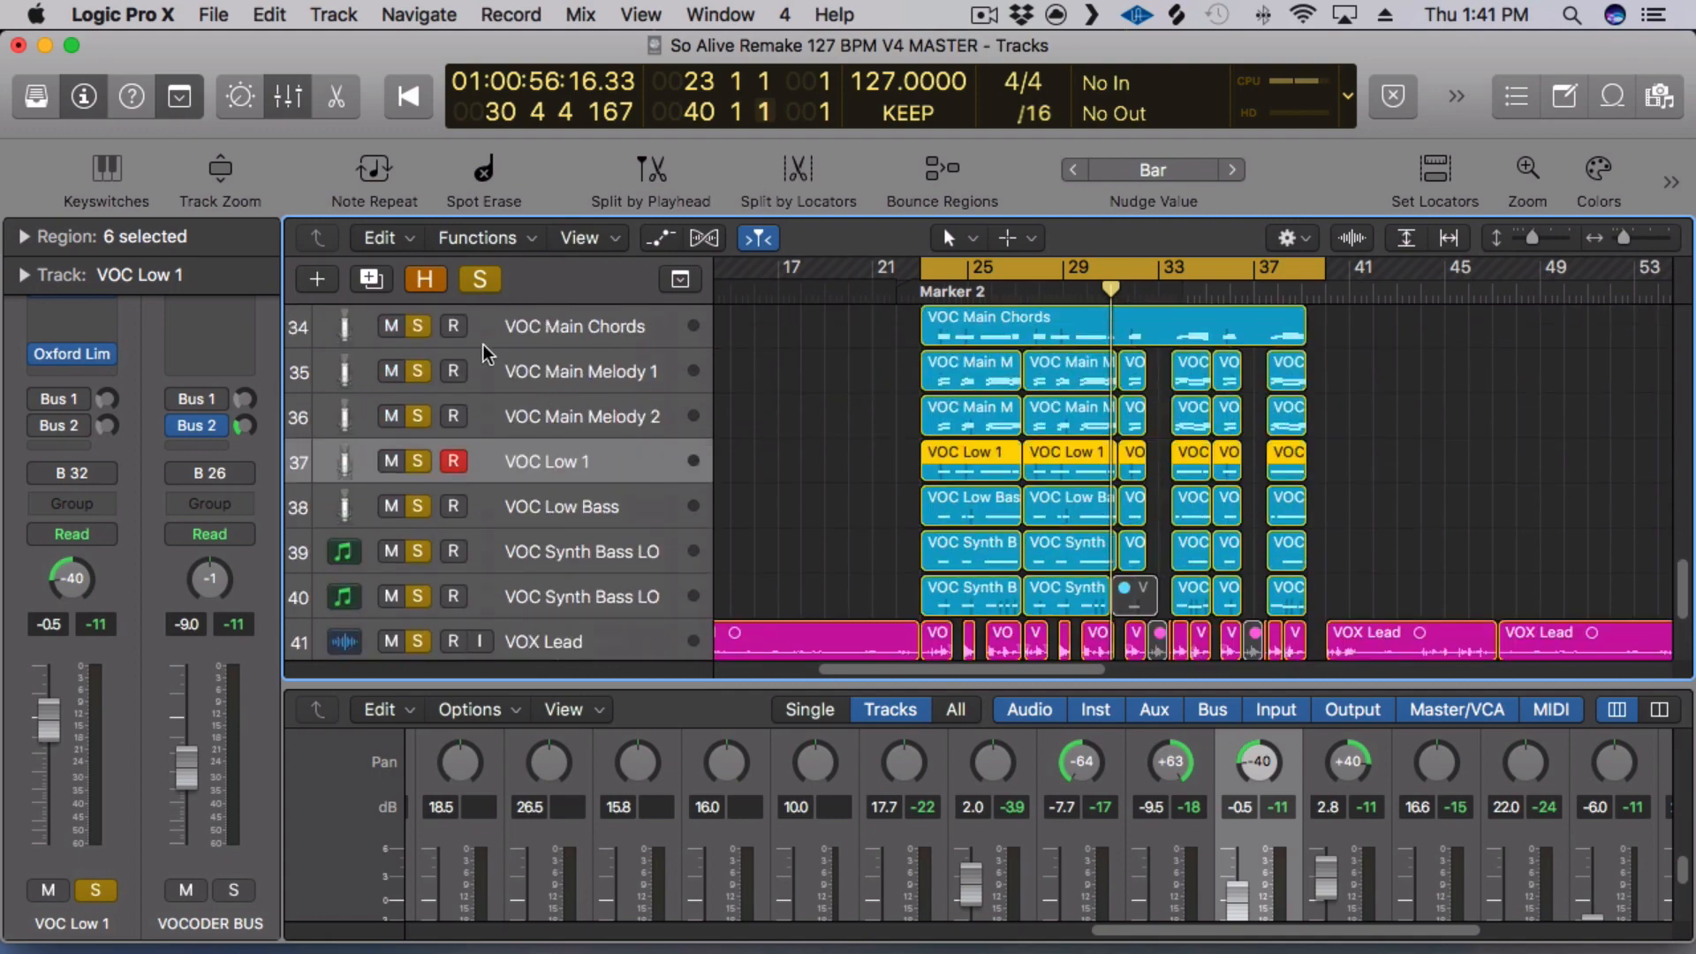
pyautogui.click(480, 279)
# Show the whole arrangement and play the full mix from bar 16.
pyautogui.rightClick(818, 399)
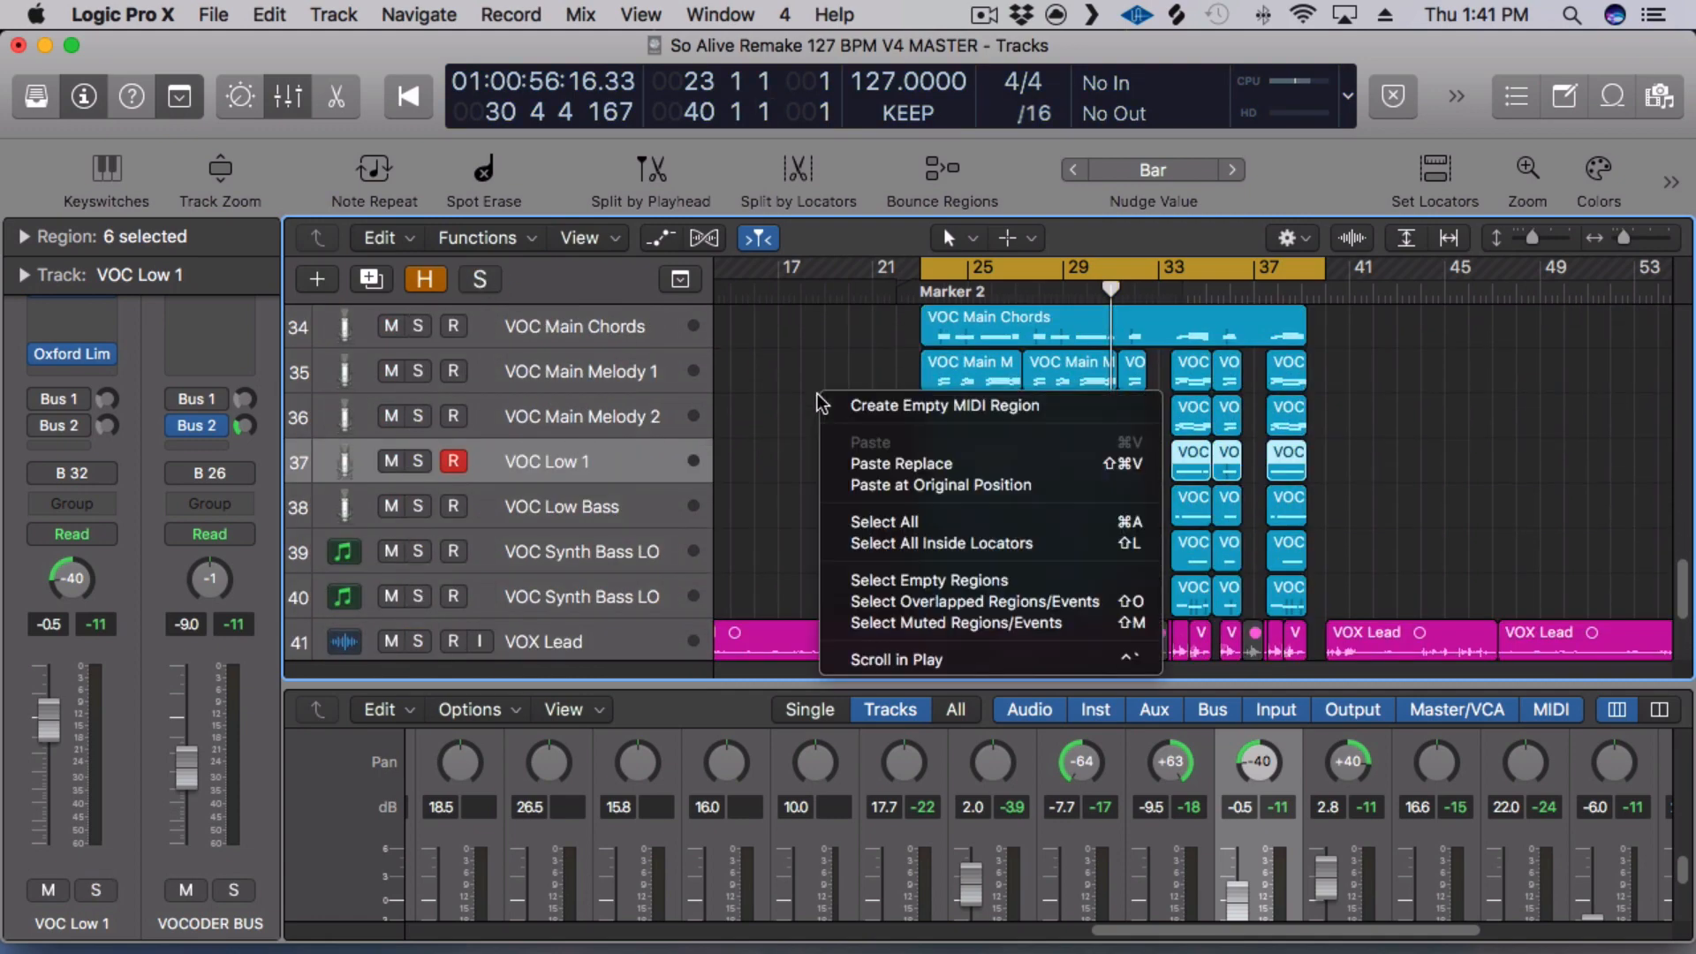
pyautogui.rightClick(800, 361)
pyautogui.click(795, 341)
pyautogui.press('space')
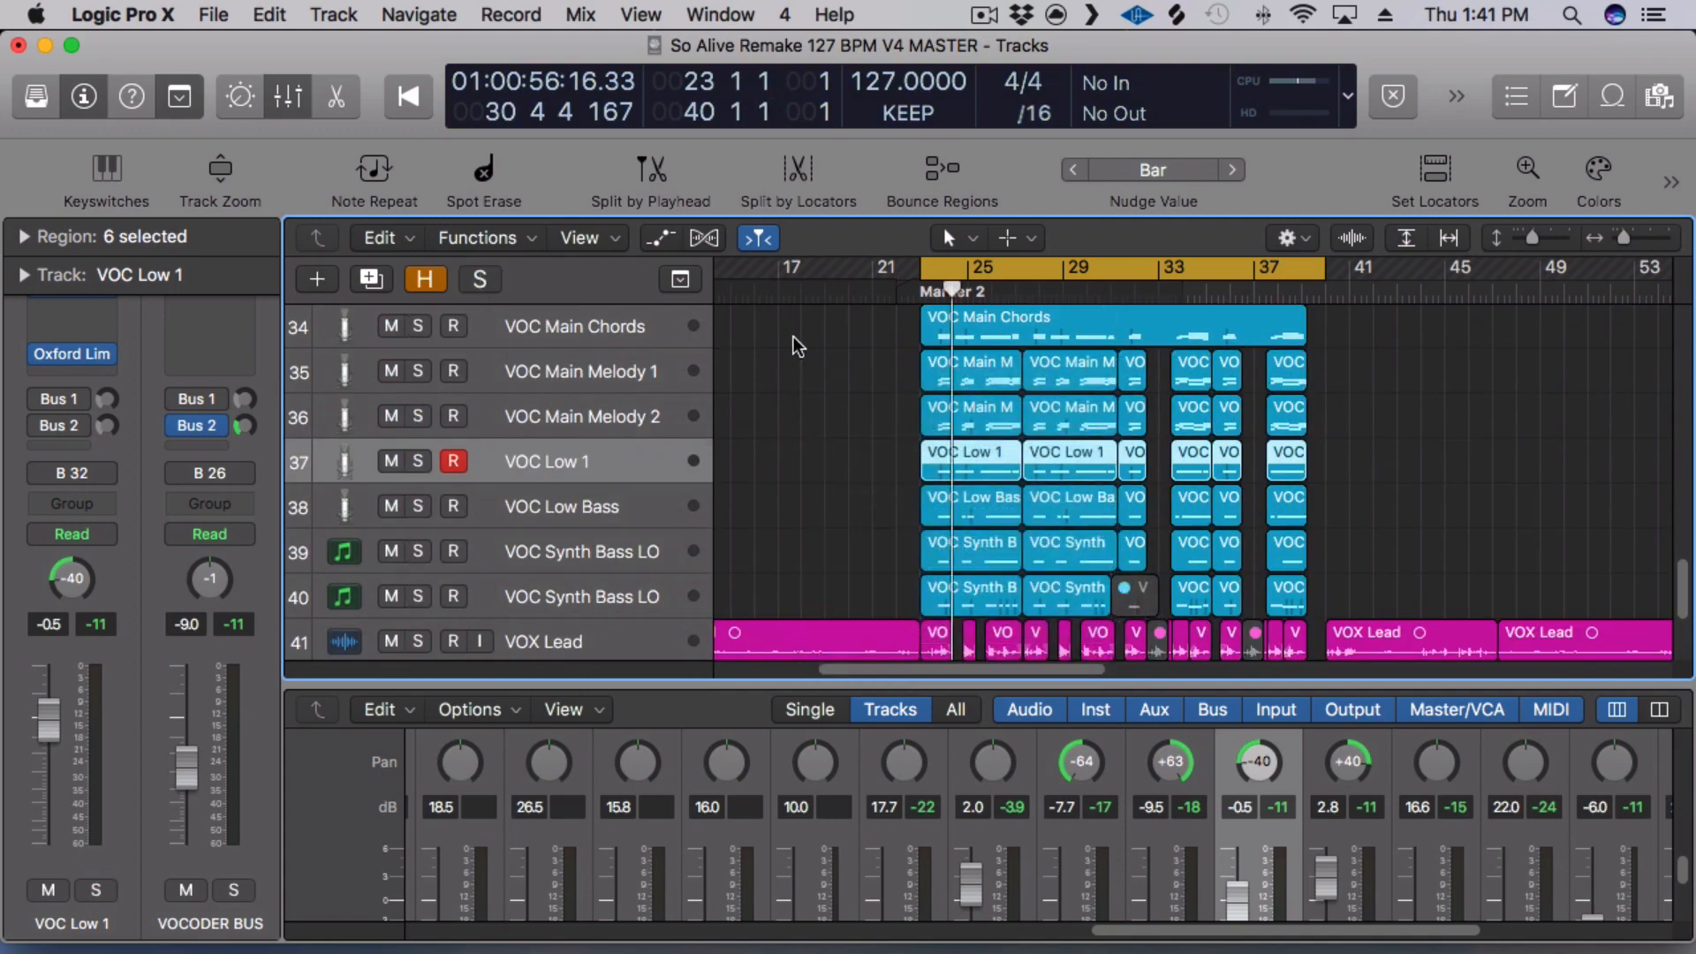
pyautogui.keyDown('ctrl'); pyautogui.keyDown('alt'); pyautogui.click(795, 339); pyautogui.keyUp('alt'); pyautogui.keyUp('ctrl')
pyautogui.click(840, 287)
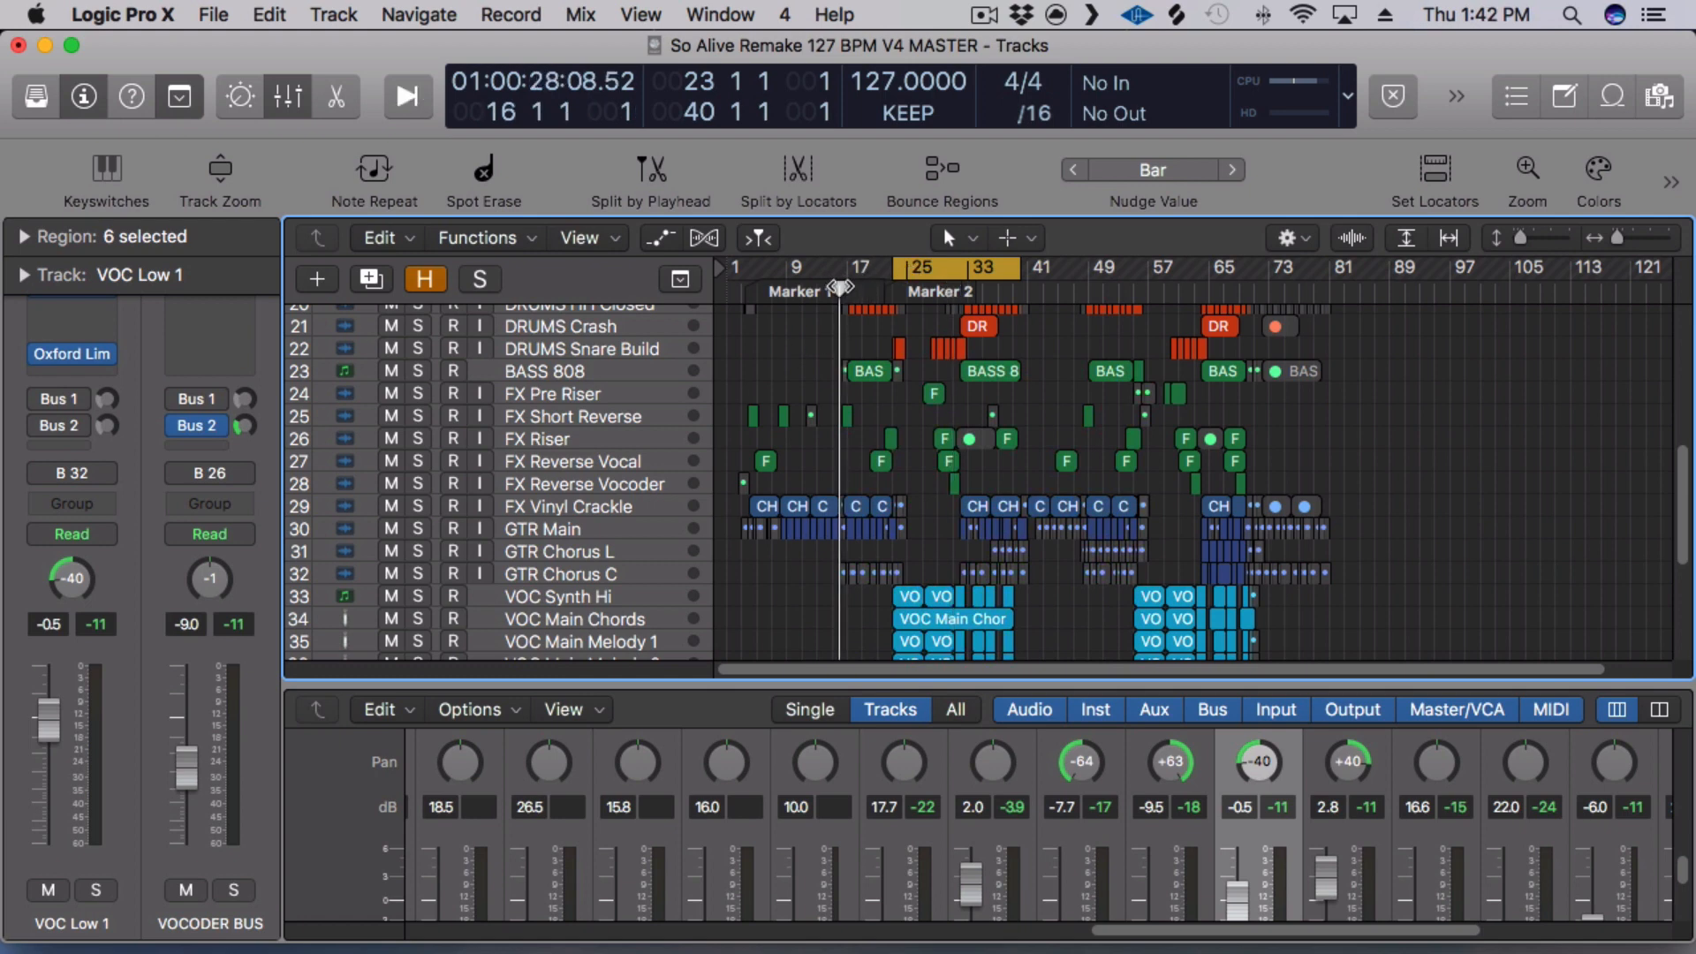
pyautogui.press('space')
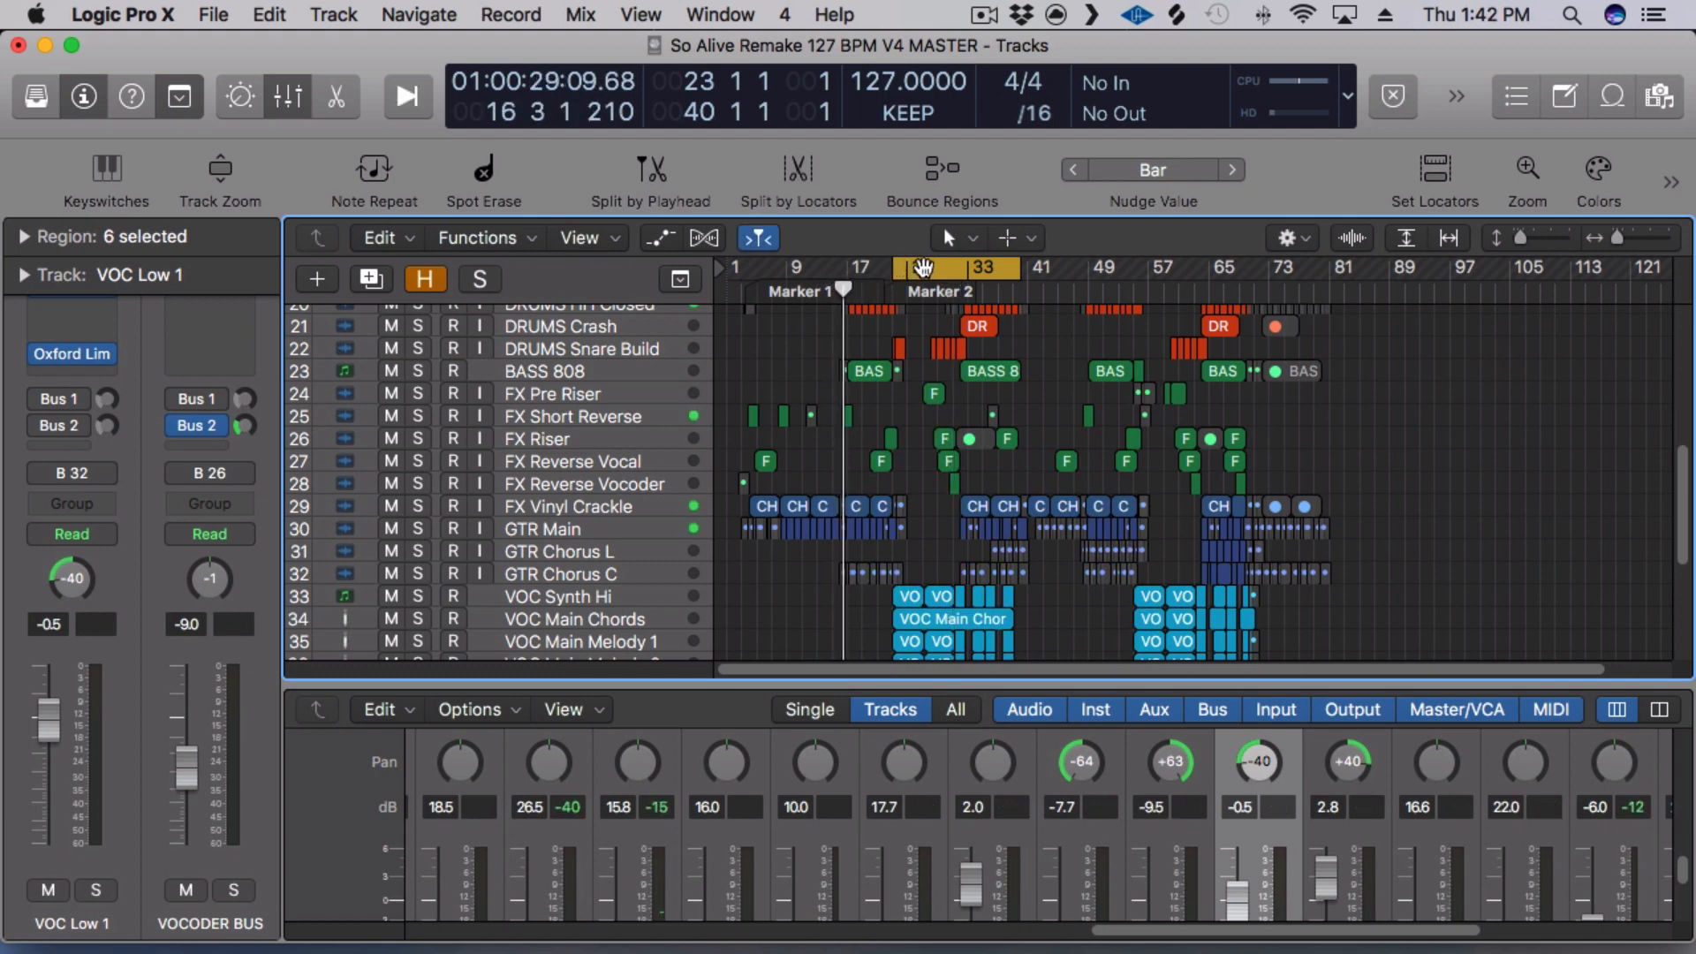
# Redefine the cycle range to run from bar 3 to bar 71.
pyautogui.click(924, 266)
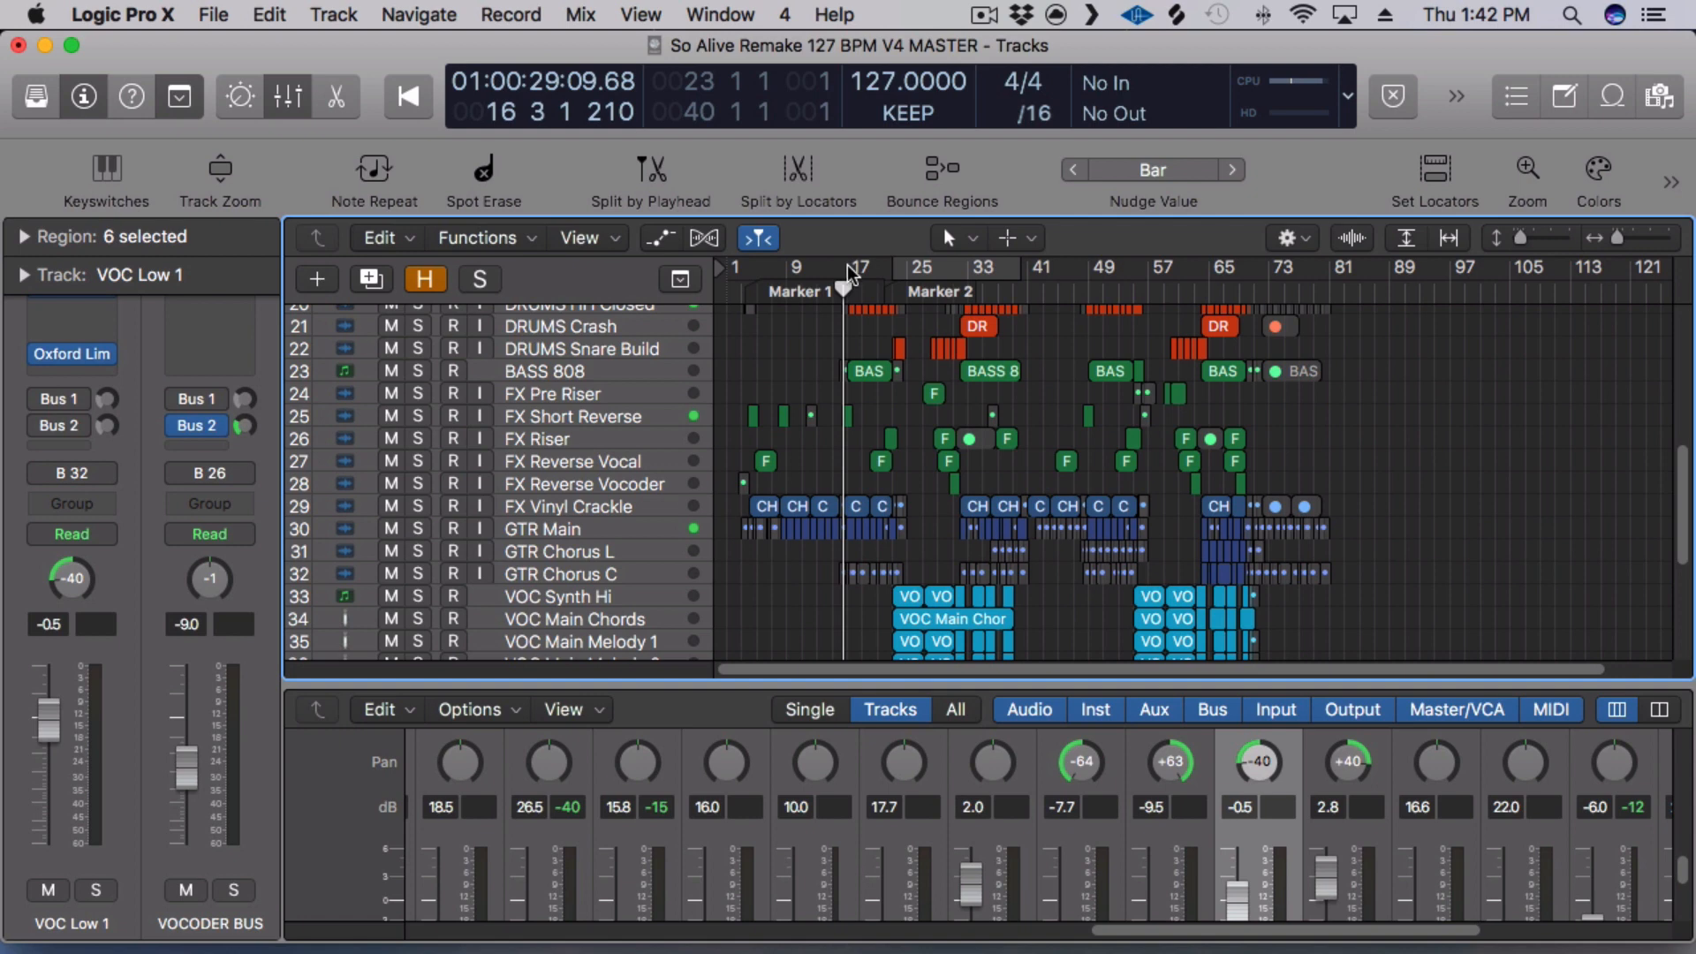
pyautogui.moveTo(849, 272); pyautogui.dragTo(987, 281)
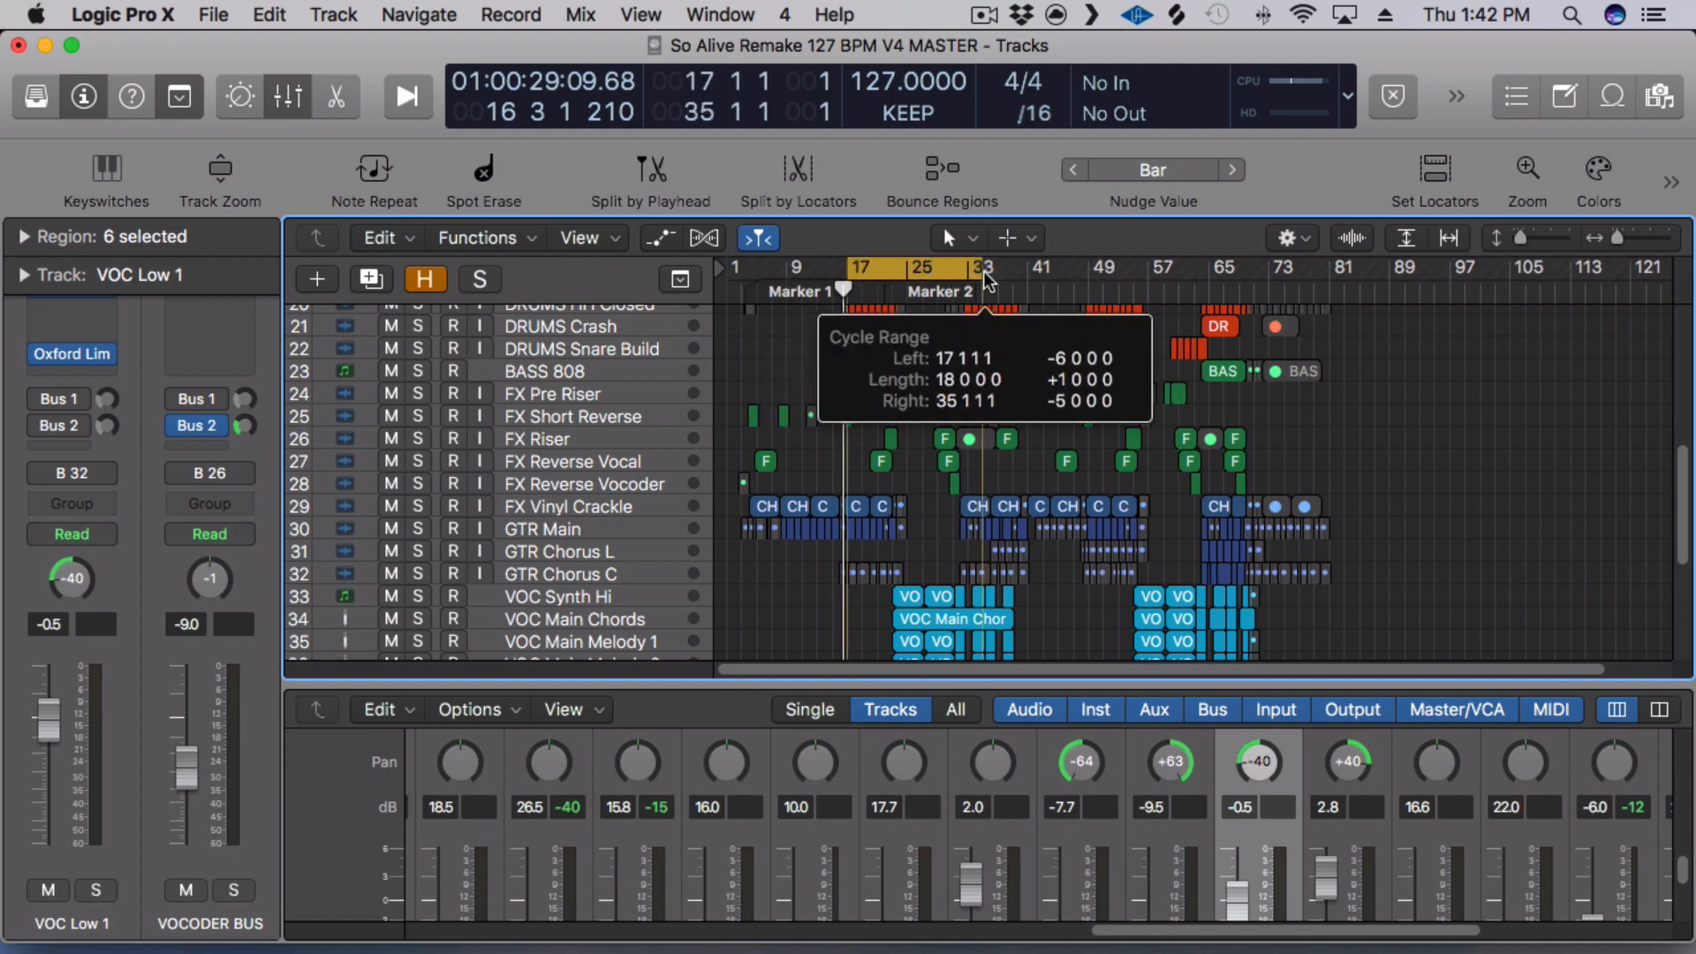
pyautogui.moveTo(987, 281); pyautogui.dragTo(1255, 297)
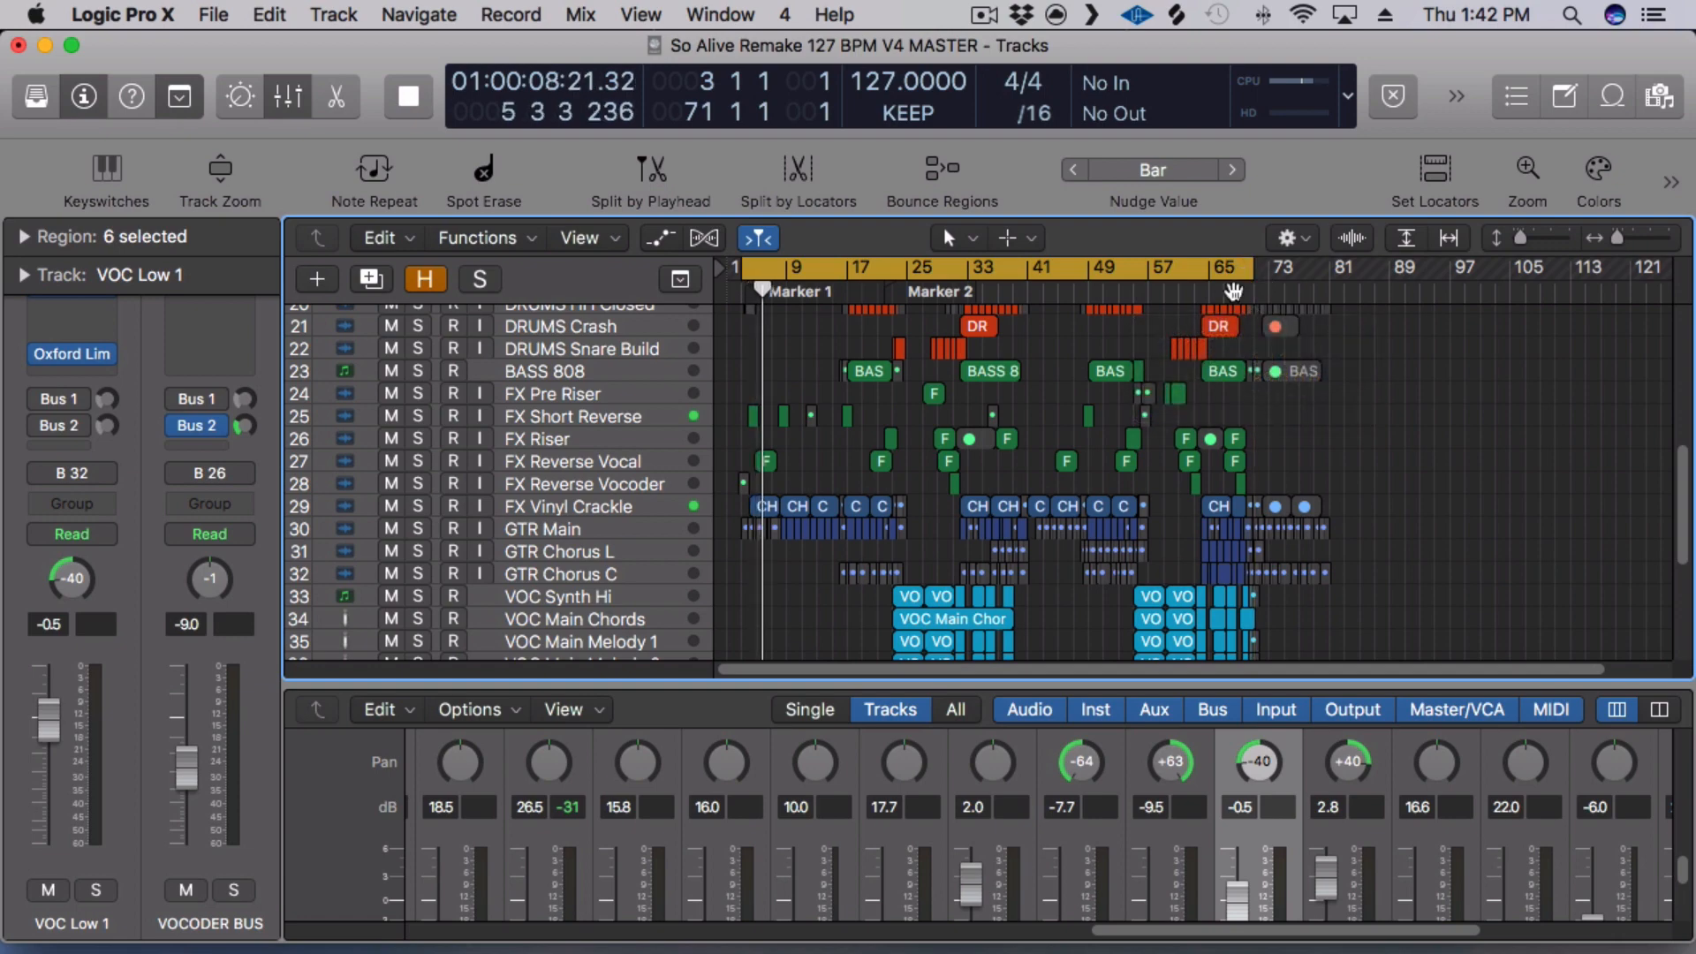
# Select the VOX Lead channel and bring its effect inserts into view in the mixer.
pyautogui.scroll(-5, 1037, 425)
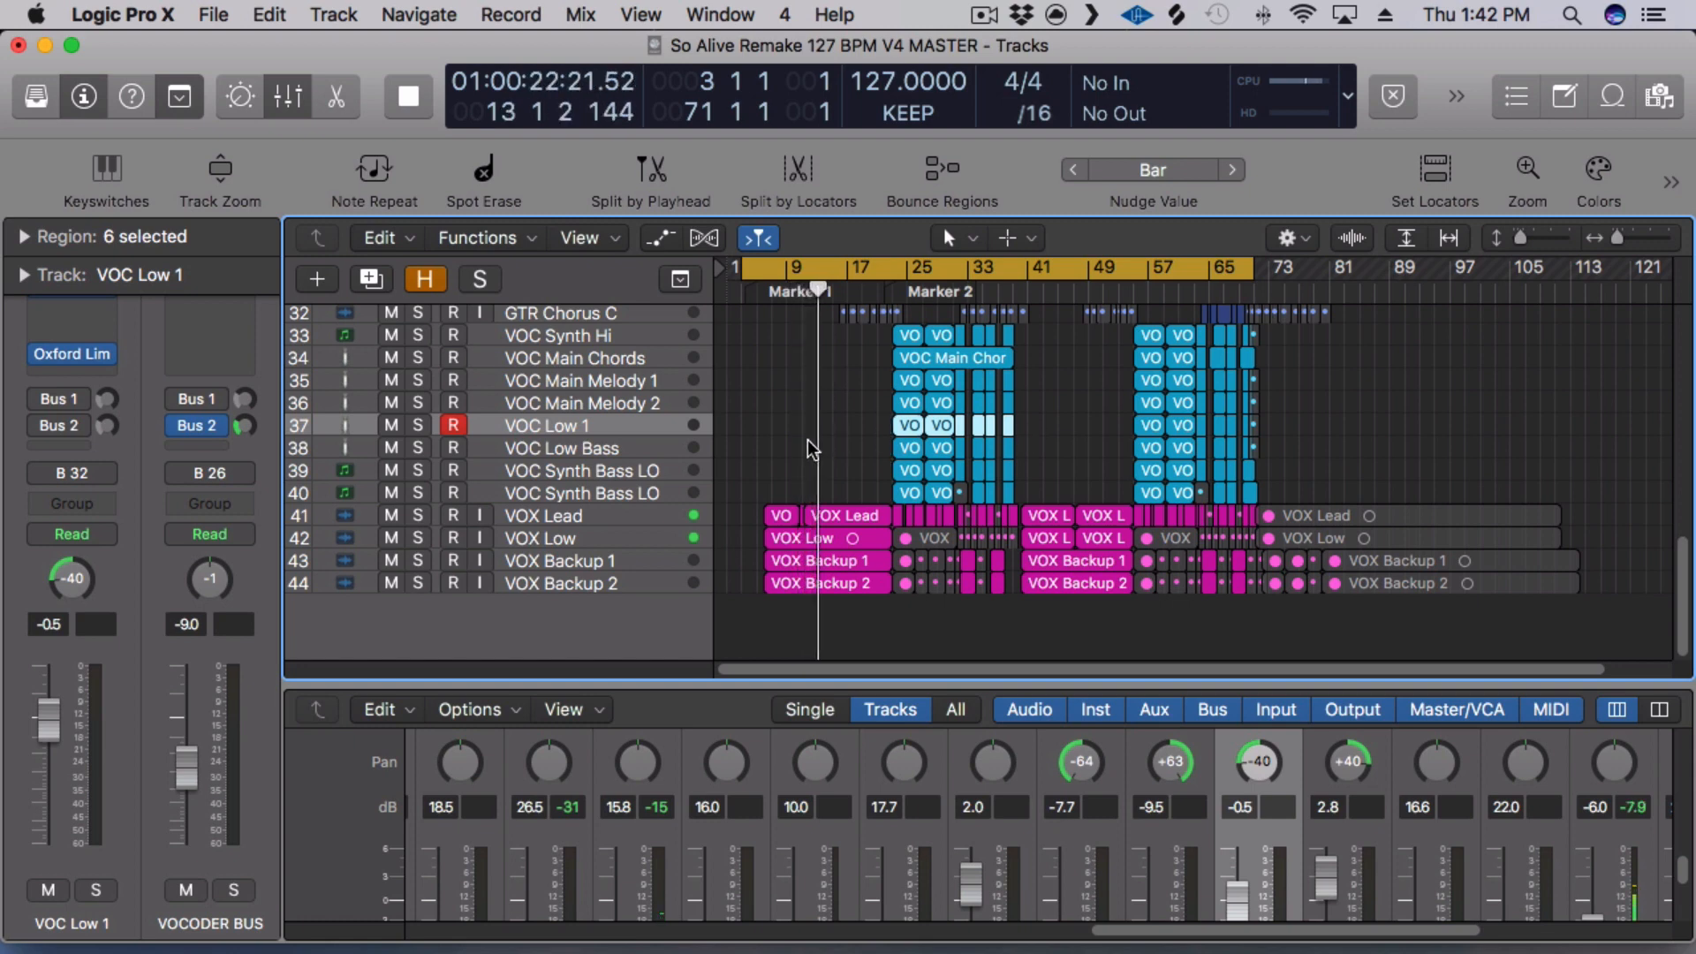
pyautogui.click(1579, 795)
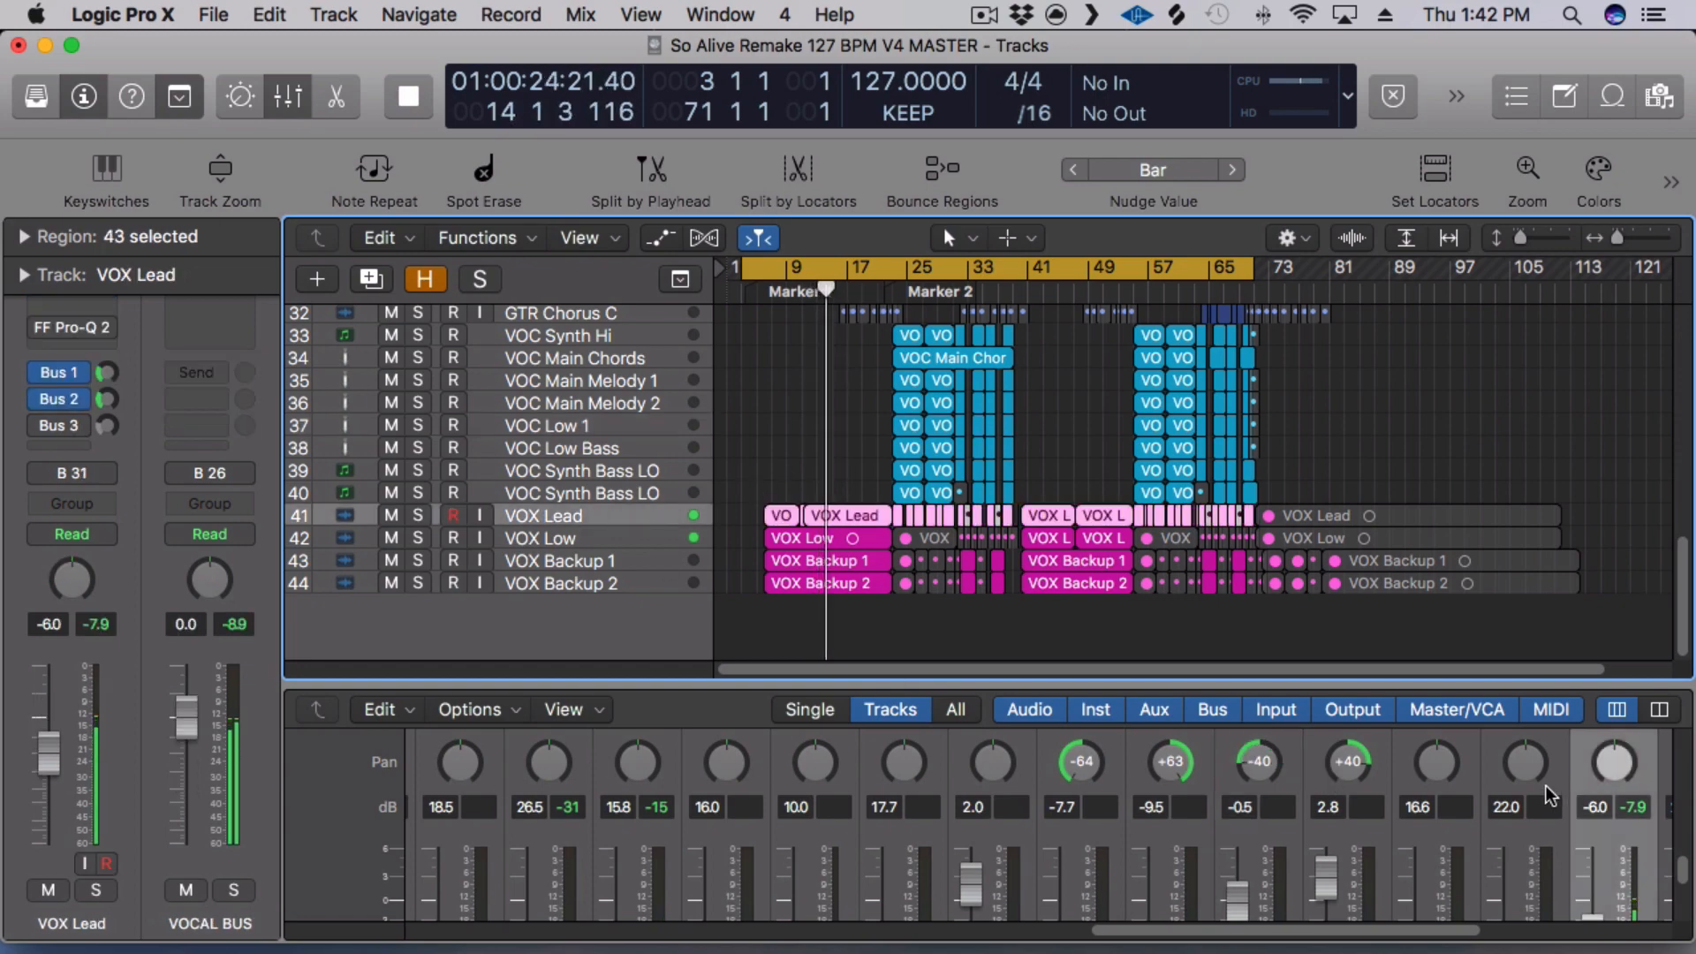
pyautogui.scroll(10, 1546, 790)
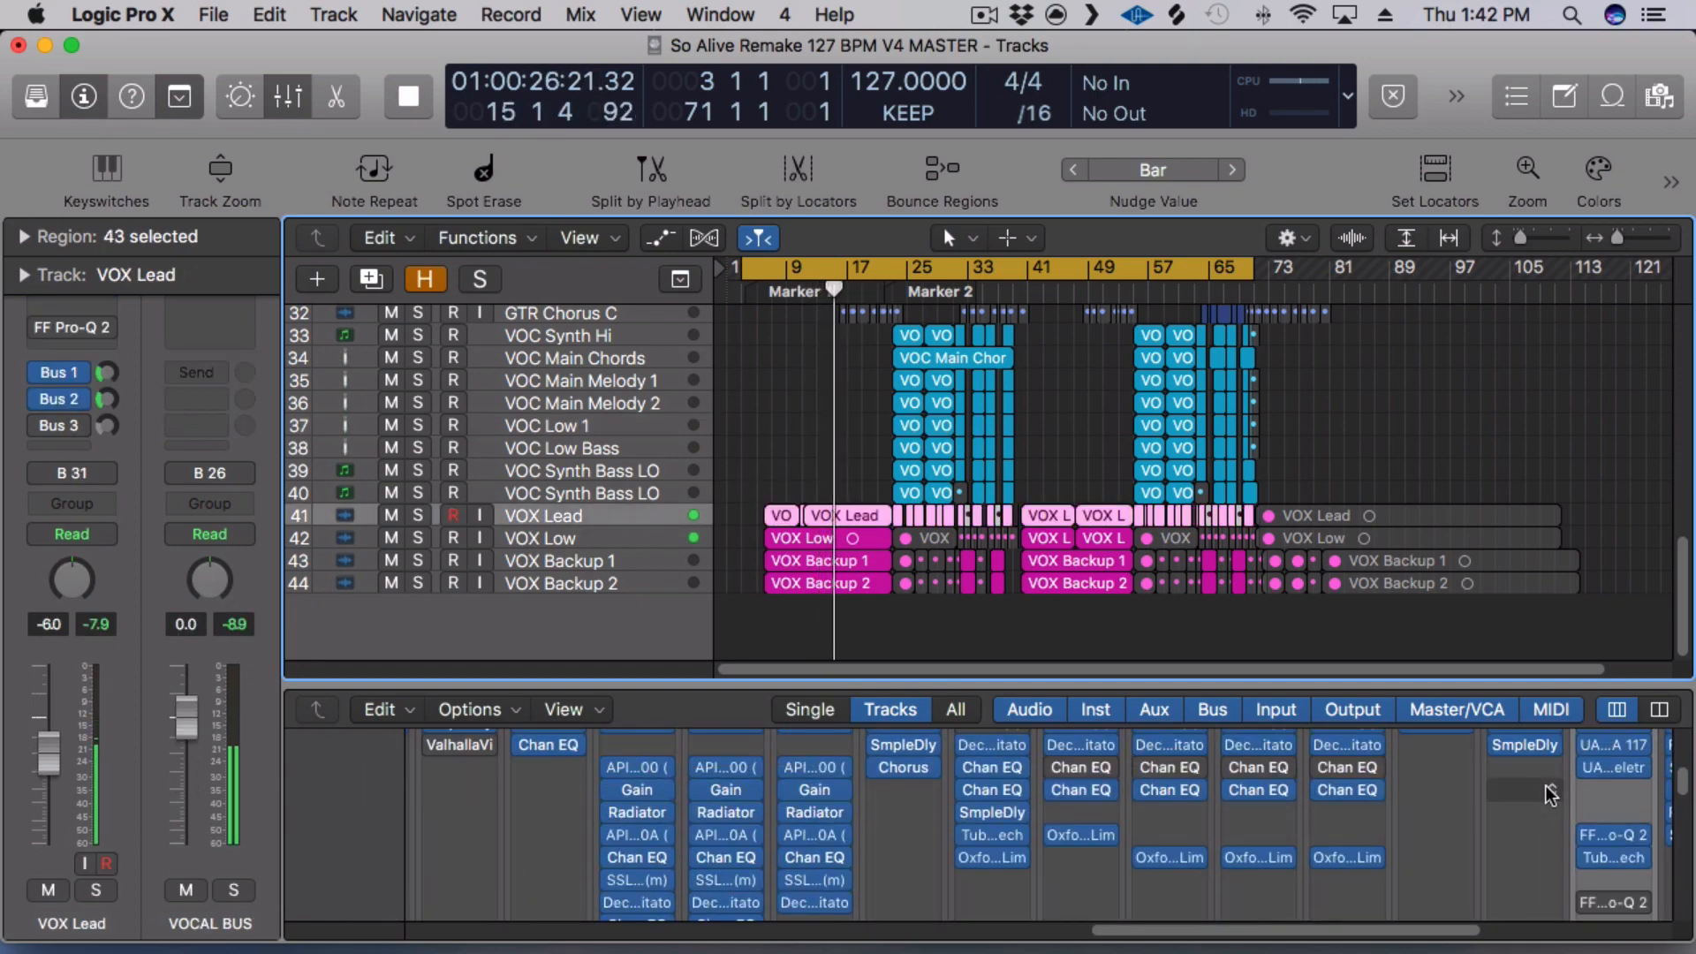
# Examine the arrangement tracks from the vocals up to the buses and drums and back down to VOX Lead during playback.
pyautogui.scroll(5, 1546, 786)
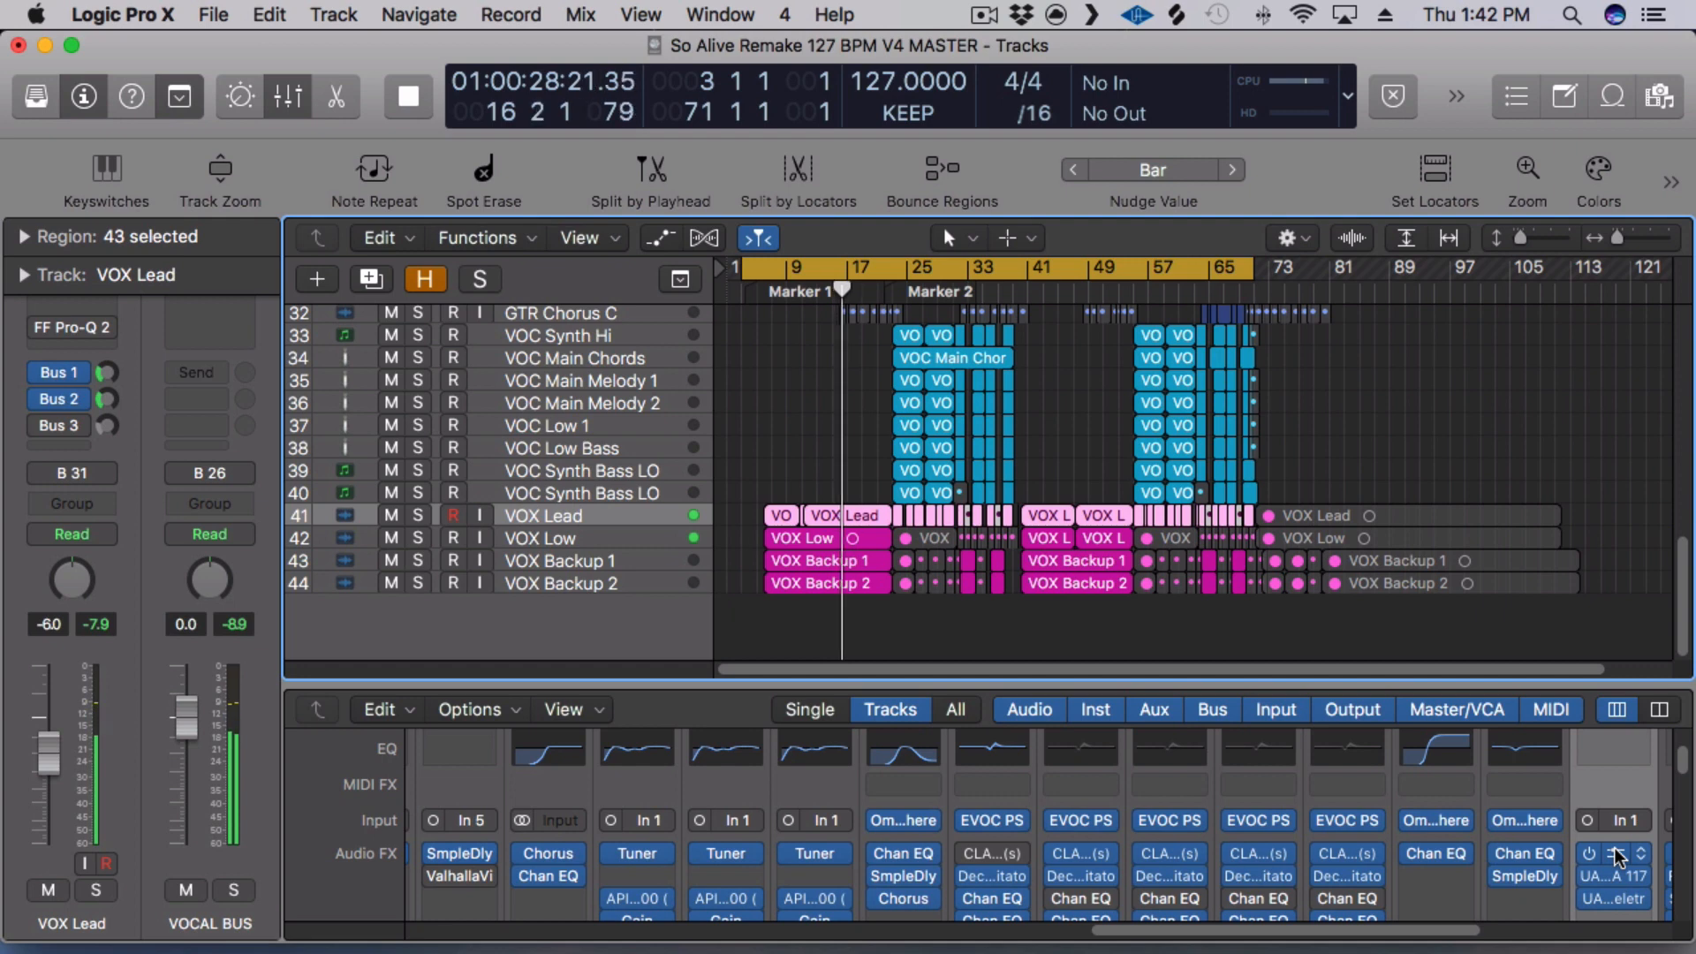
pyautogui.scroll(6, 1009, 604)
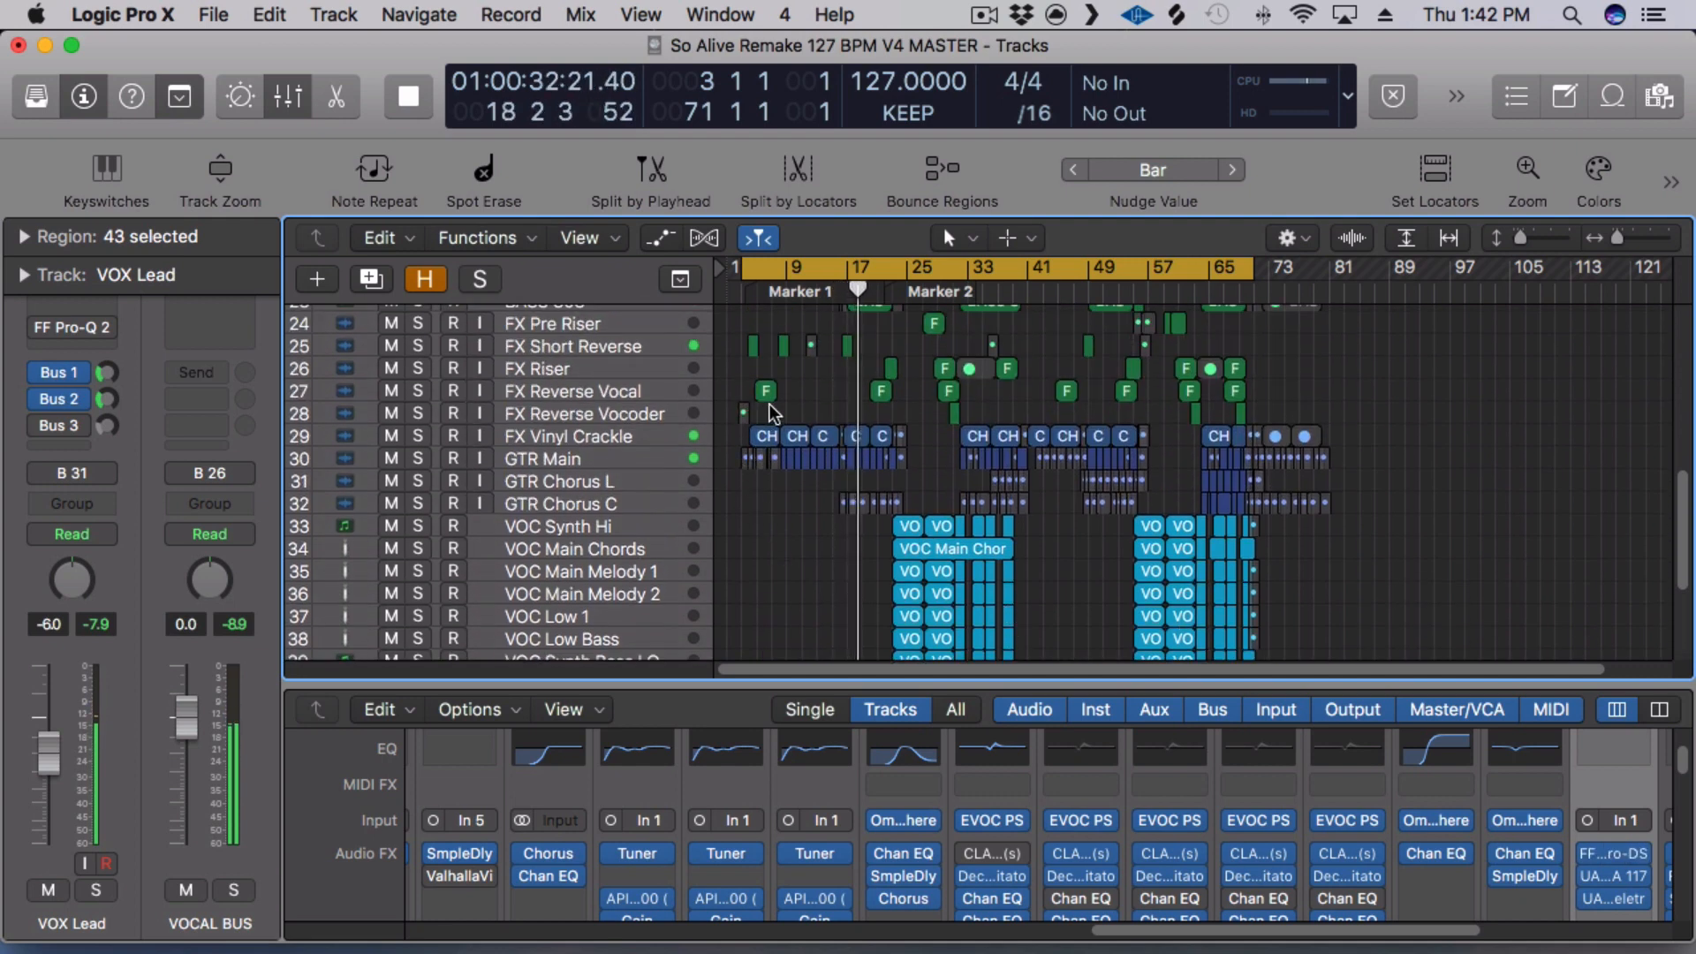
pyautogui.moveTo(770, 406); pyautogui.dragTo(1255, 599)
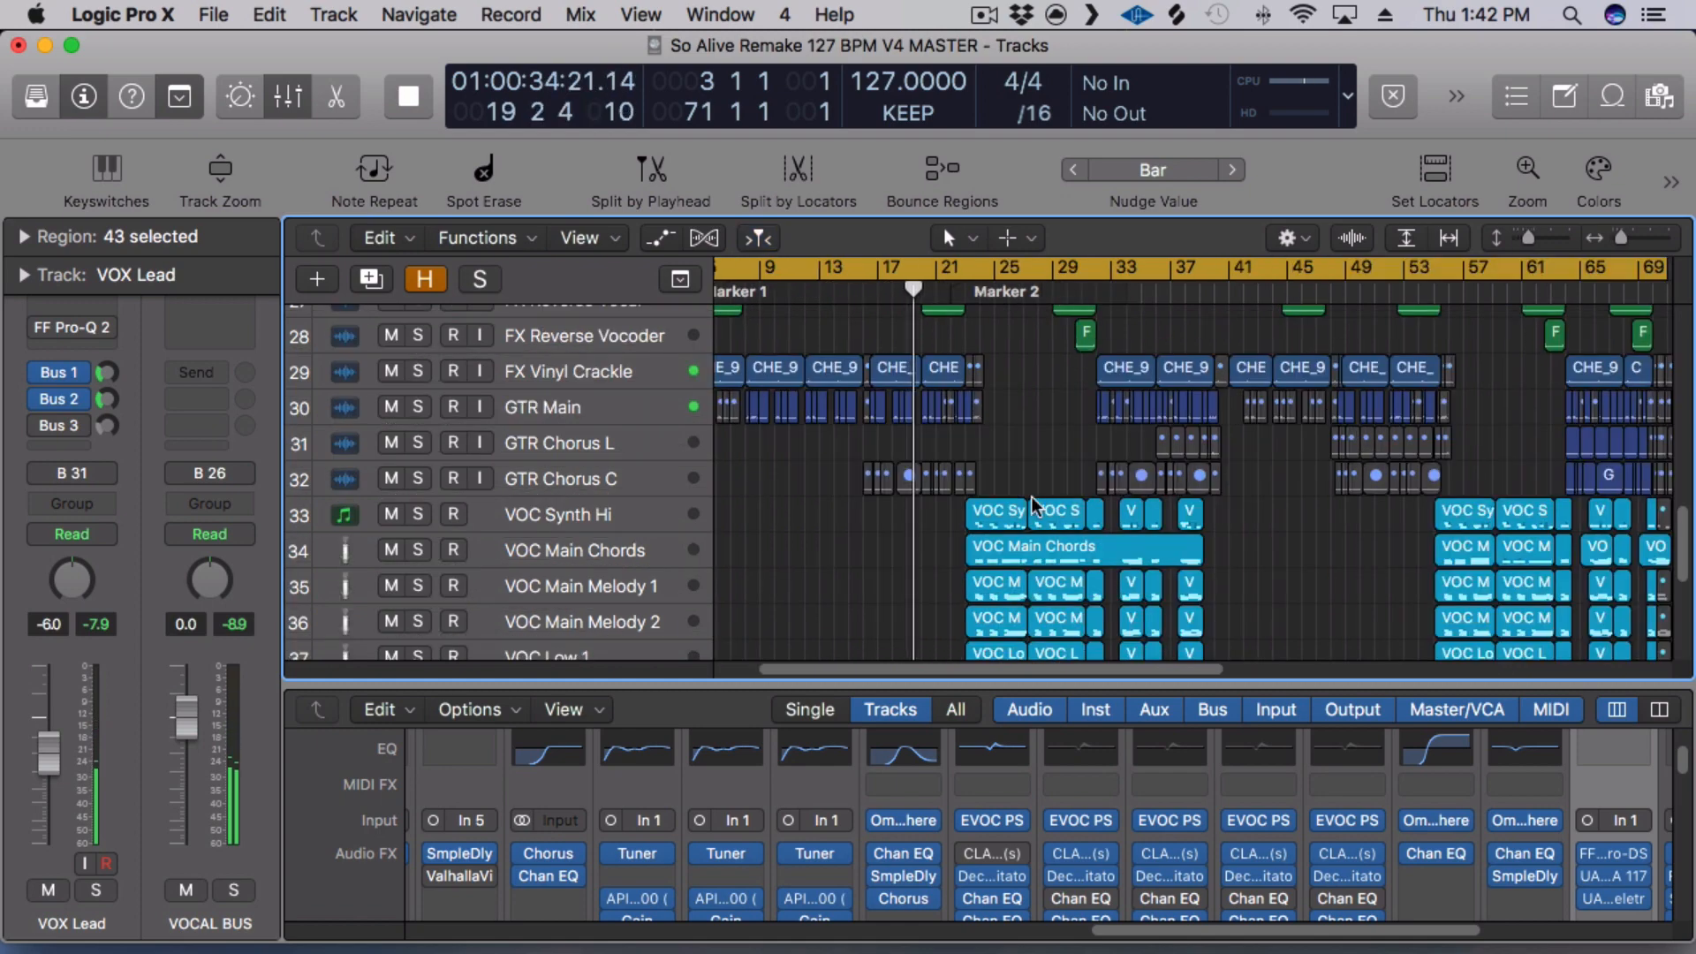
pyautogui.scroll(15, 1009, 486)
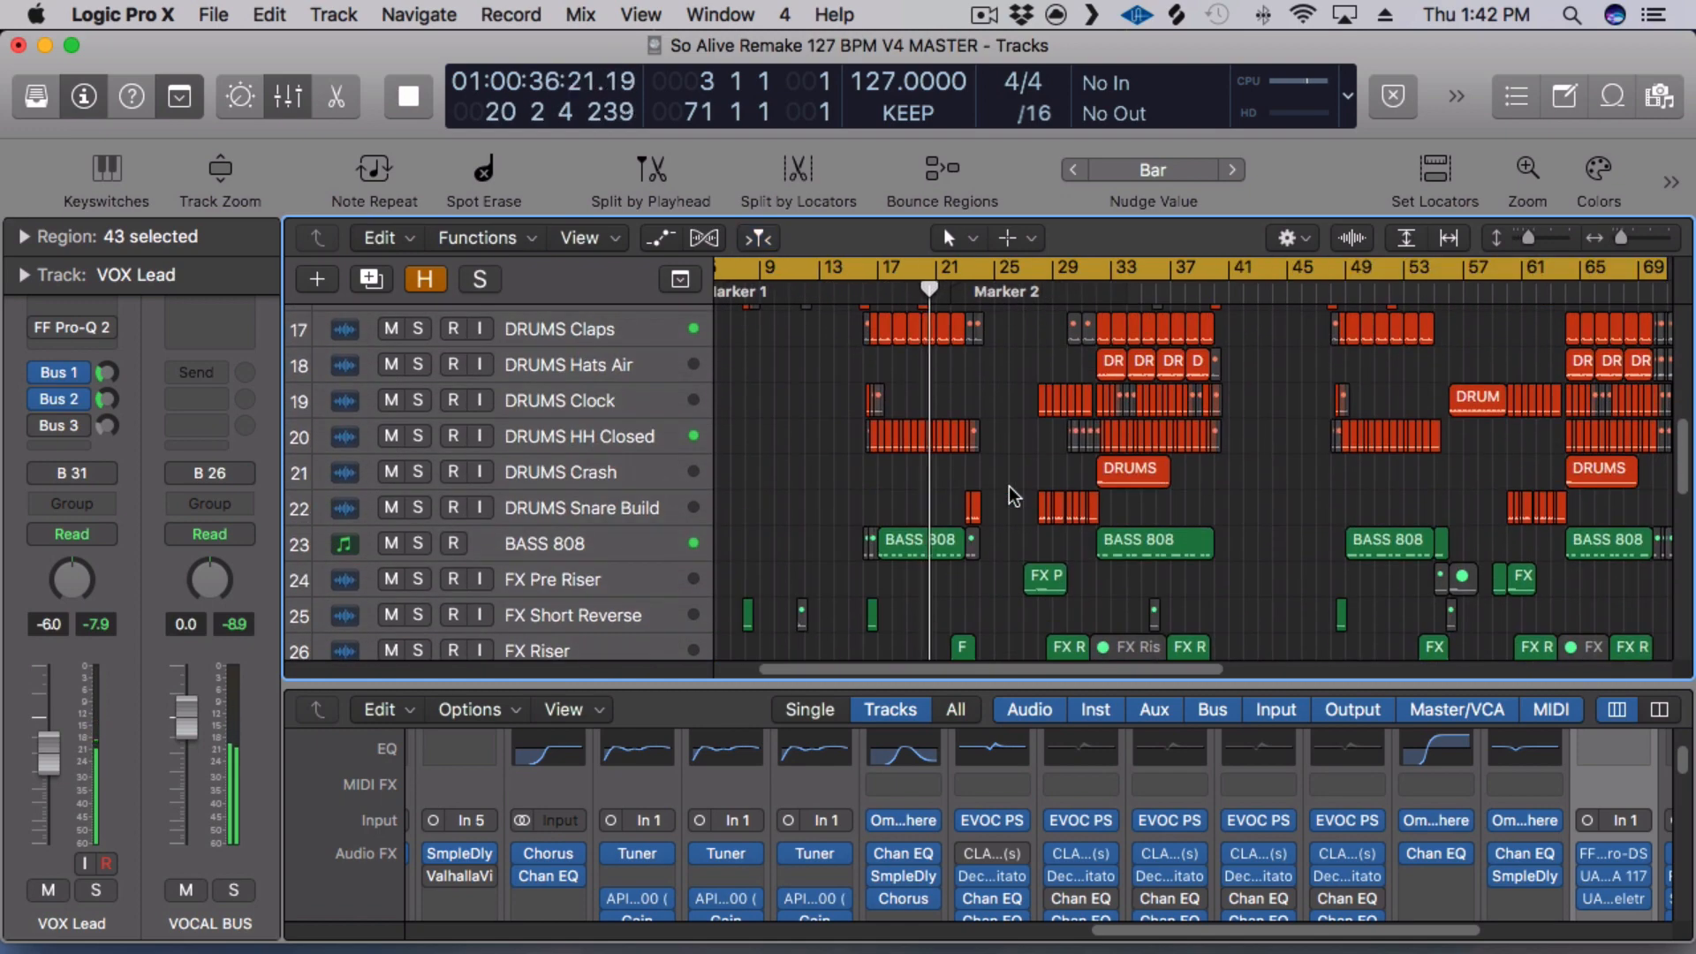
pyautogui.scroll(1, 1009, 488)
pyautogui.scroll(1, 1008, 487)
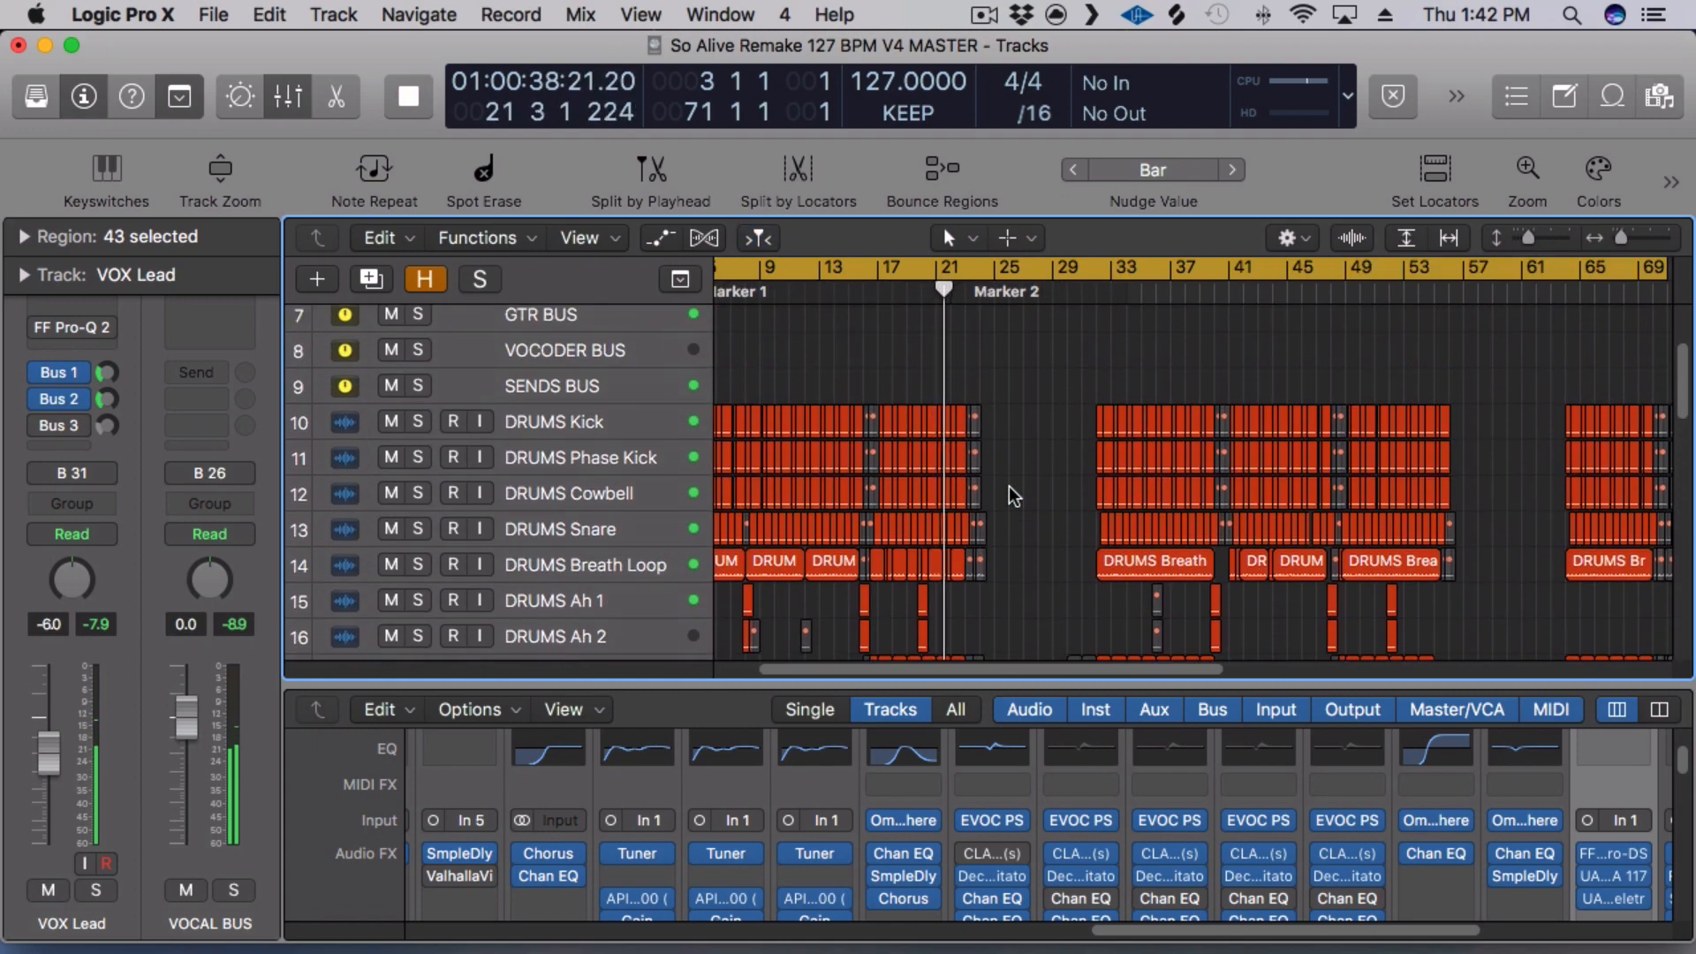
pyautogui.scroll(-1, 1008, 485)
pyautogui.scroll(-1, 864, 475)
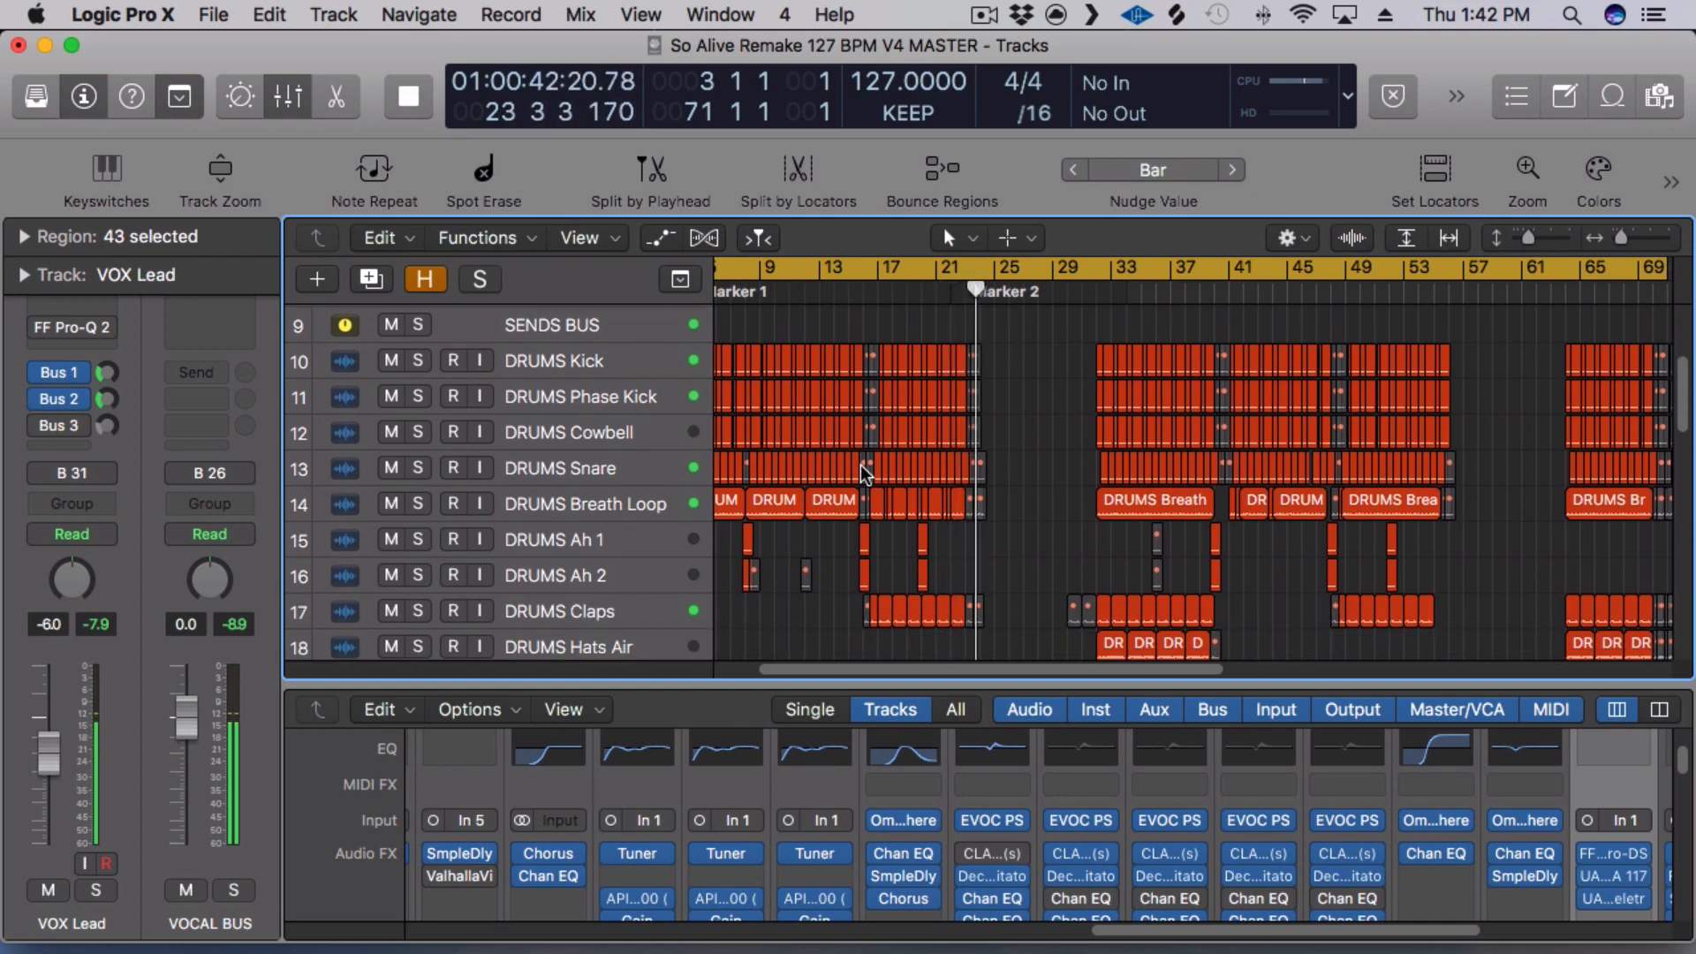
pyautogui.scroll(-1, 863, 474)
pyautogui.scroll(-1, 864, 474)
pyautogui.scroll(-2, 864, 474)
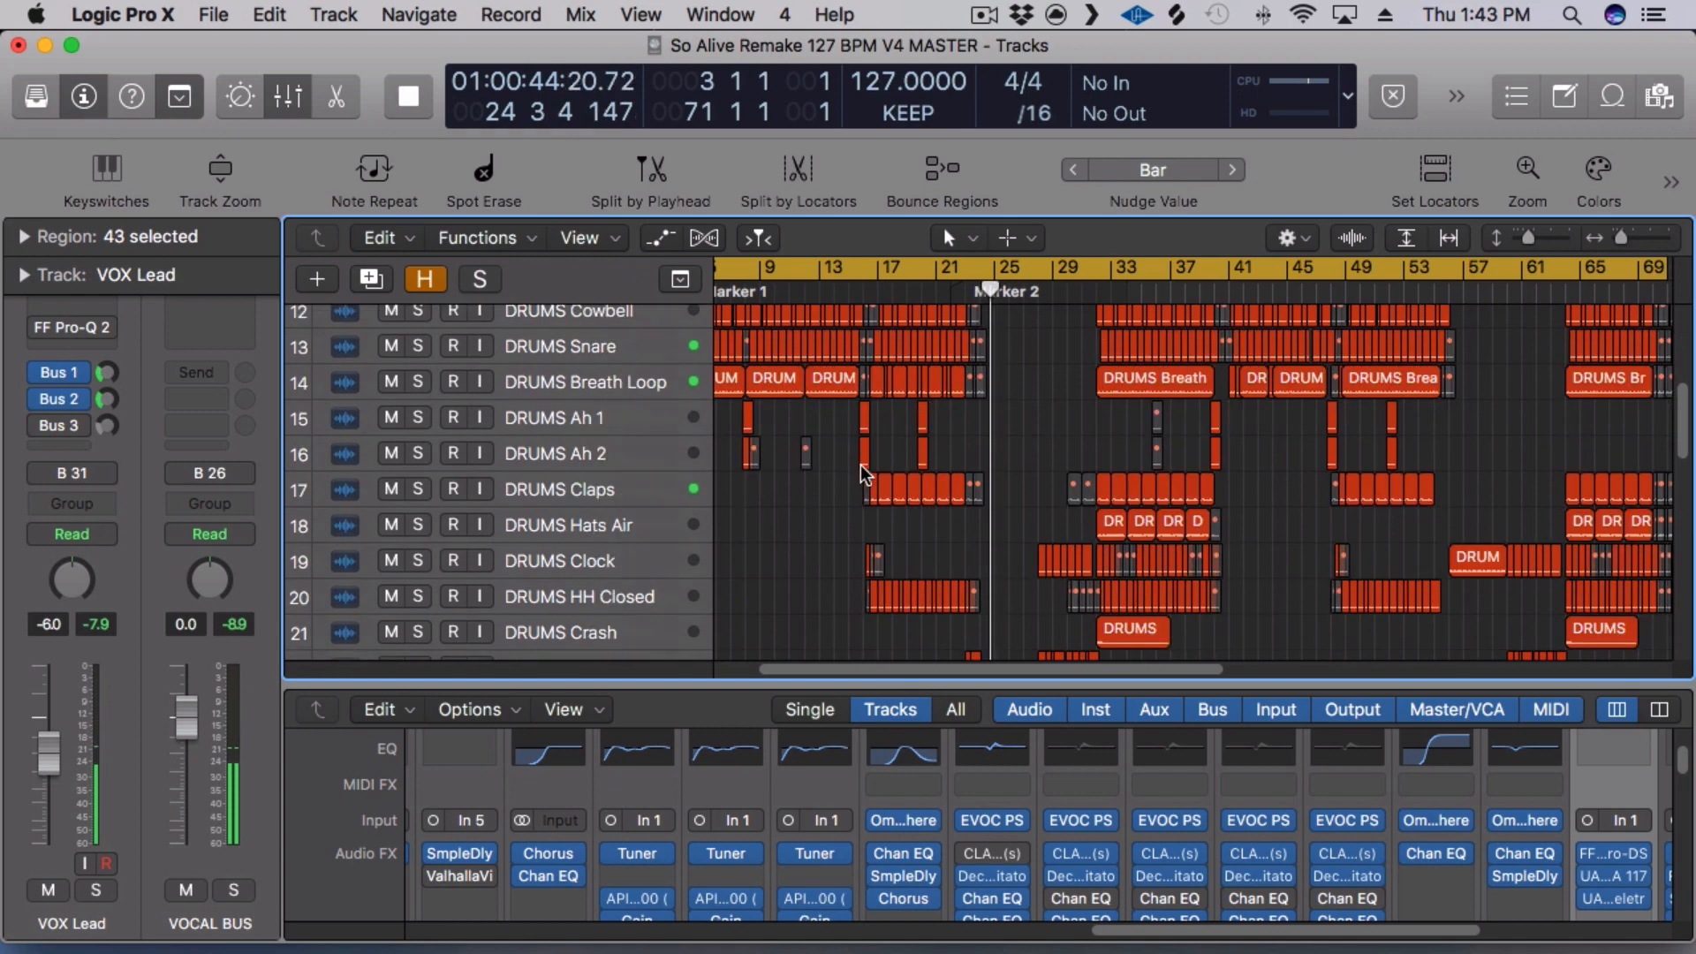
pyautogui.scroll(-1, 863, 474)
pyautogui.scroll(-2, 864, 474)
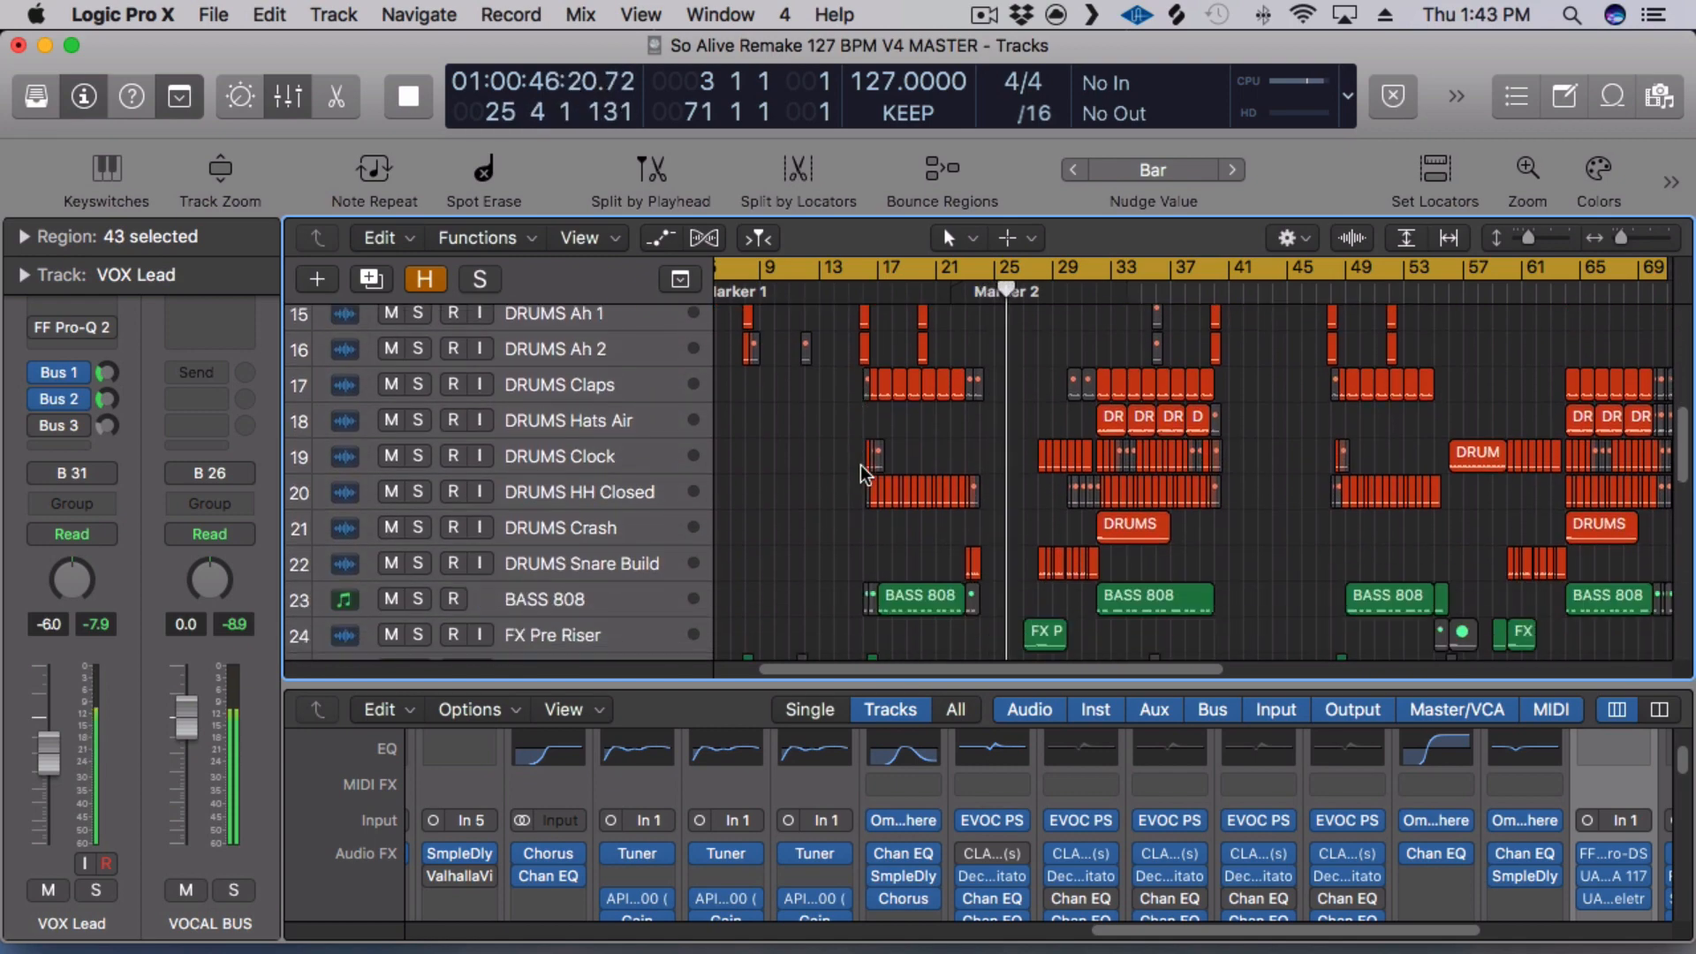
pyautogui.scroll(-20, 861, 475)
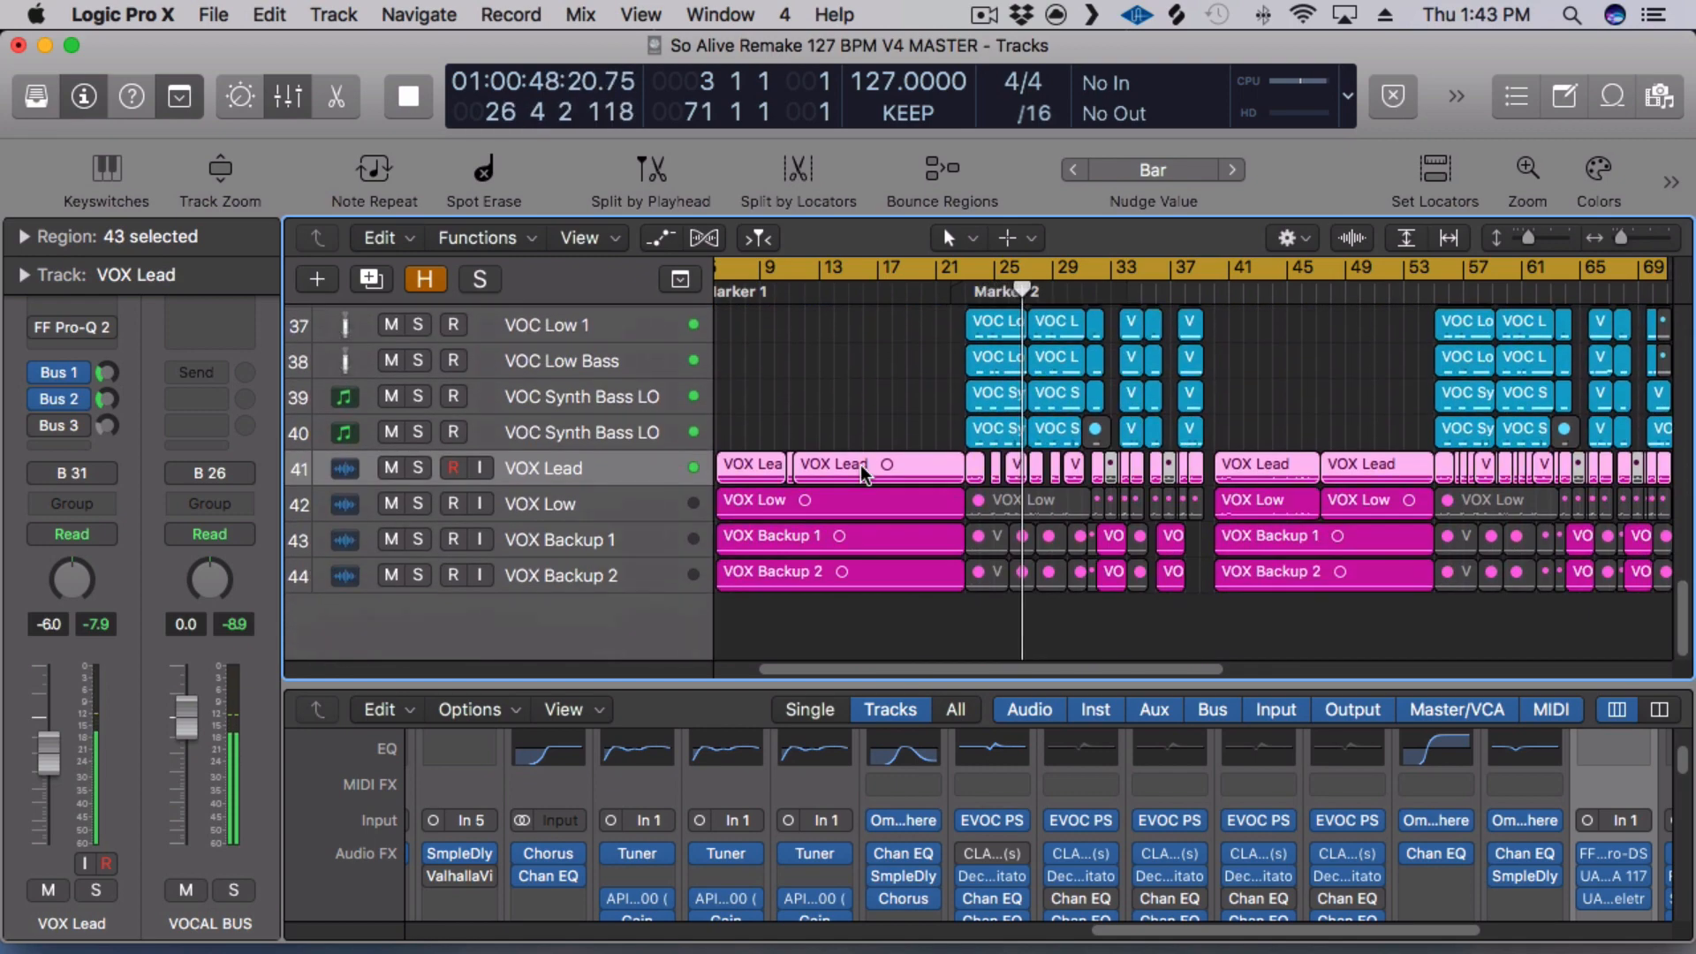
# Clear the region selection, then use the Fade tool view to focus on the VOX Lead regions from bar 23.
pyautogui.click(878, 431)
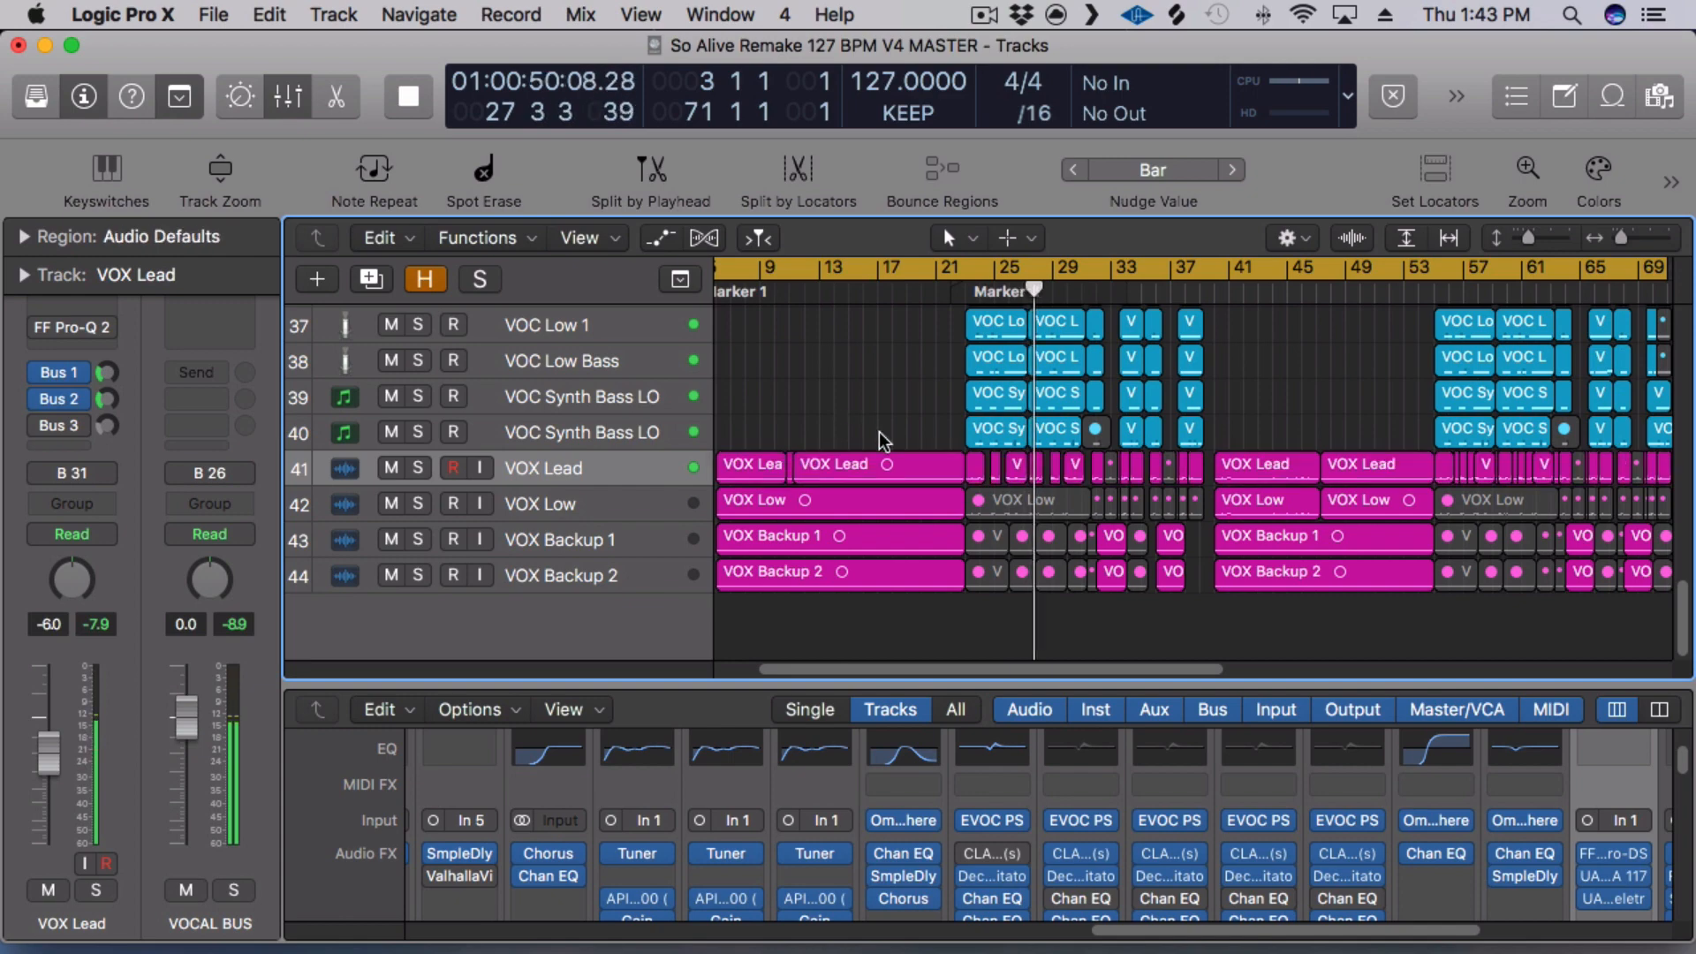
pyautogui.click(937, 442)
pyautogui.moveTo(945, 422); pyautogui.dragTo(1244, 515)
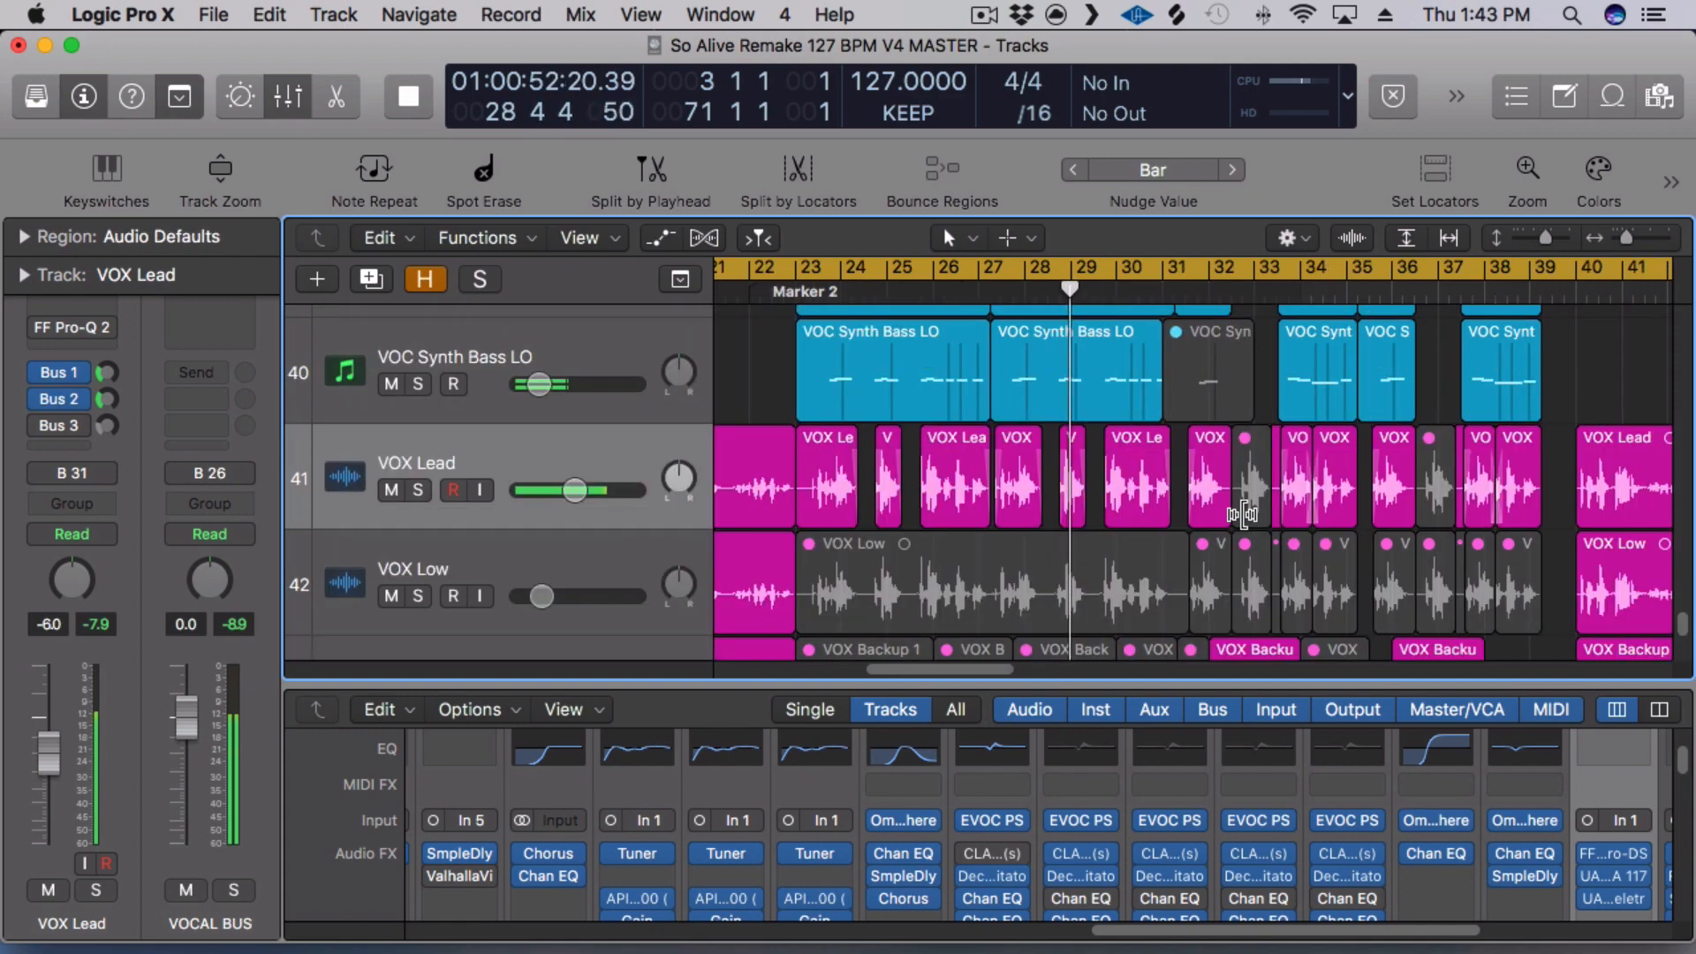
pyautogui.press('t')
pyautogui.press('a')
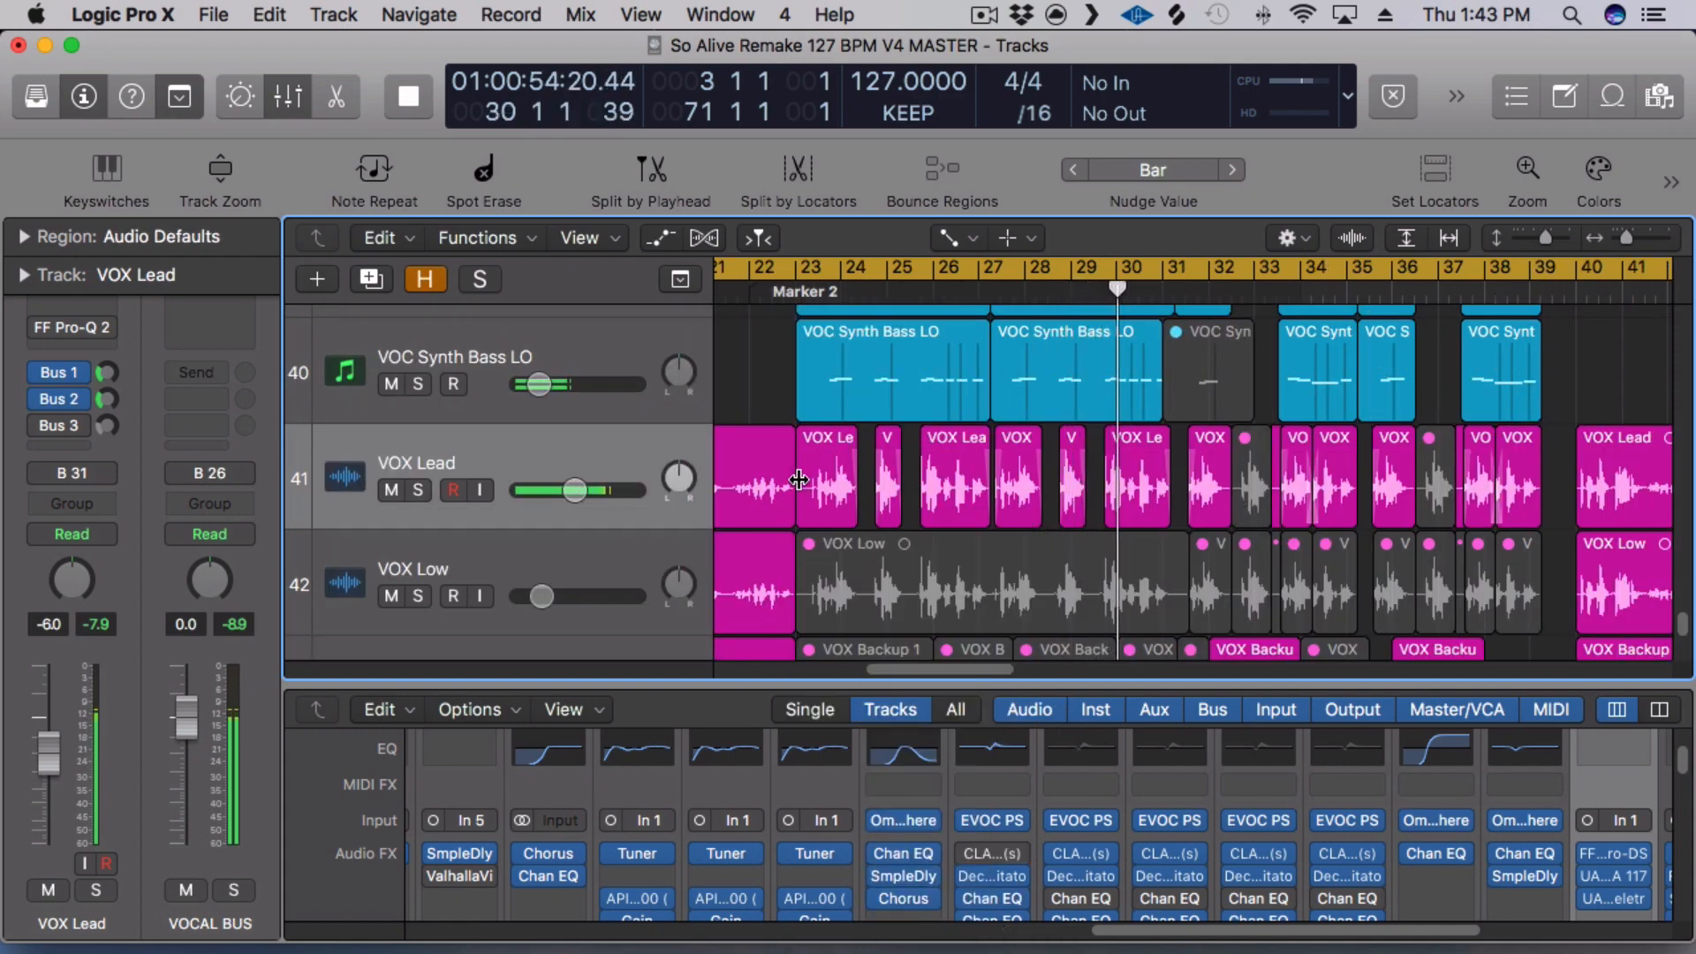
pyautogui.click(782, 425)
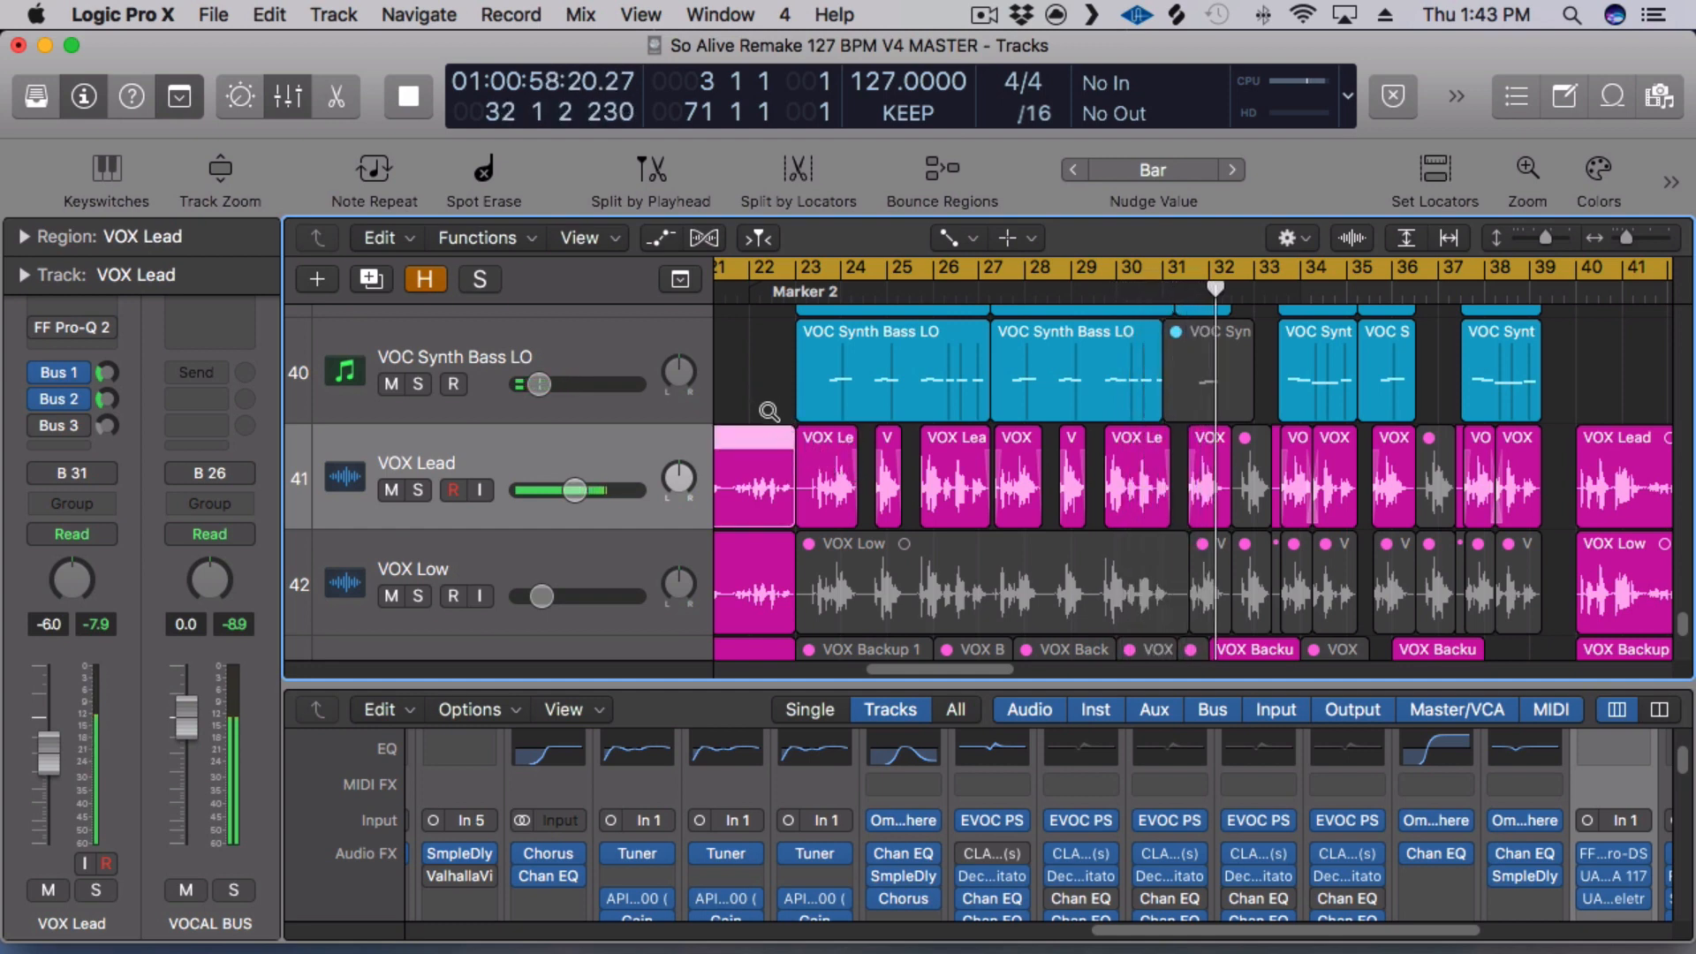
pyautogui.moveTo(769, 411); pyautogui.dragTo(1139, 567)
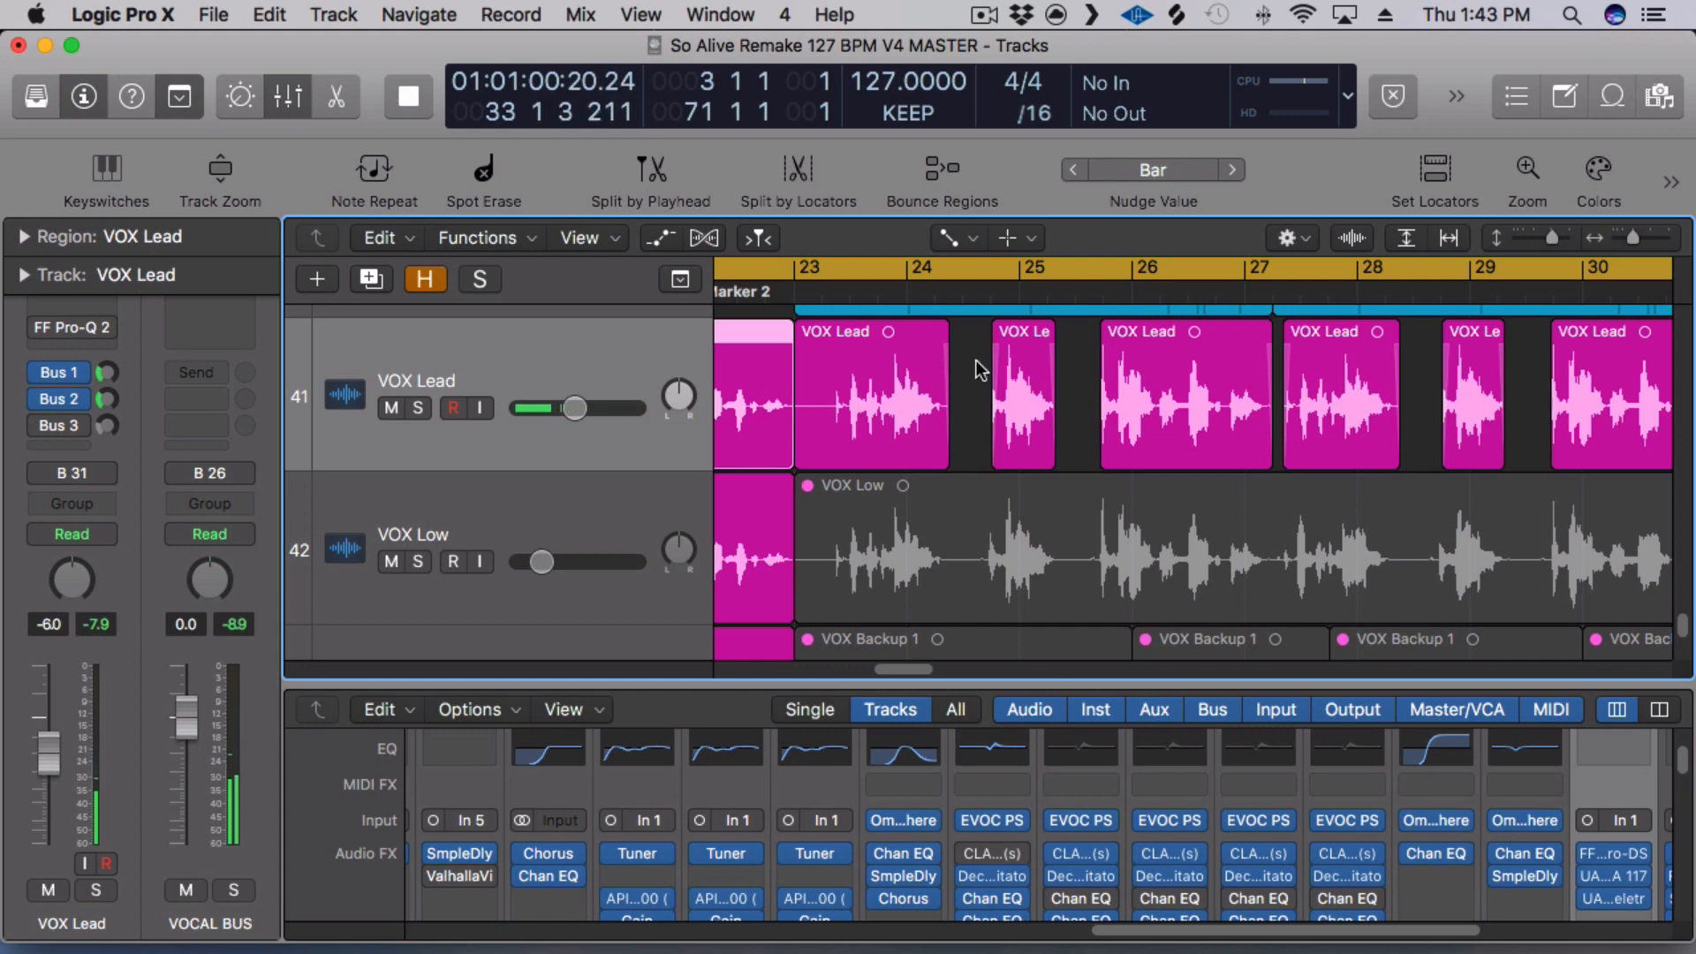
# Inspect the cut VOX Lead regions from bar 23 through bar 48, selecting the ones starting just before bars 26 and 30.
pyautogui.click(1100, 336)
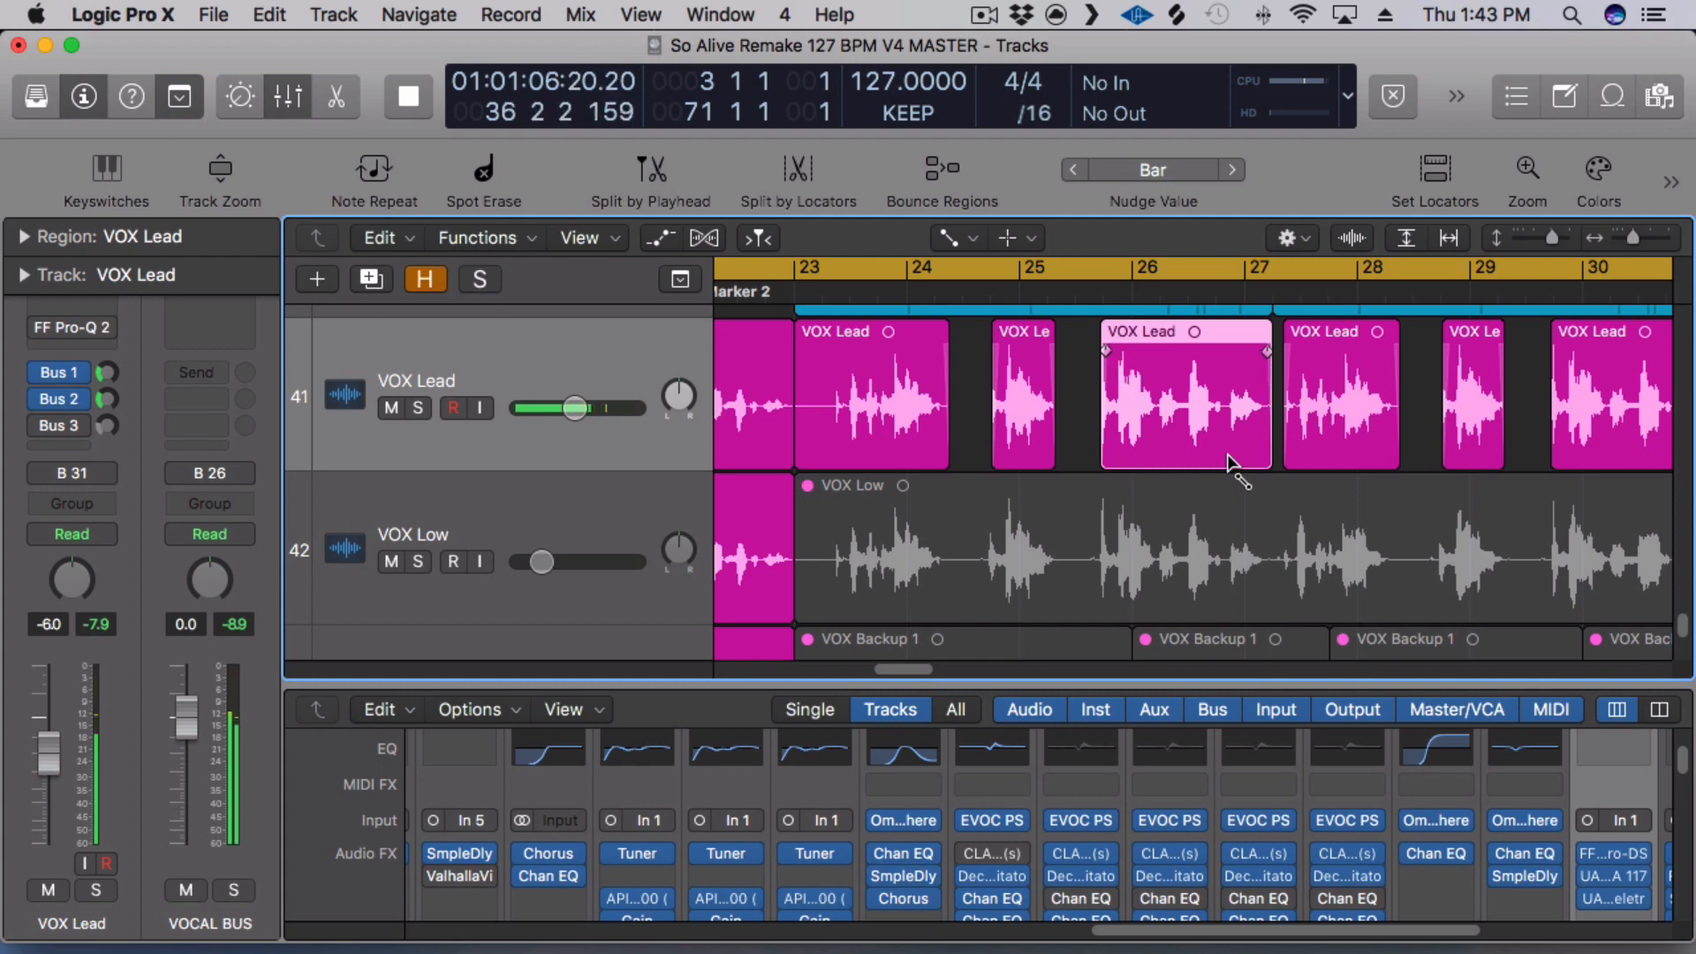
pyautogui.moveTo(895, 670); pyautogui.dragTo(930, 669)
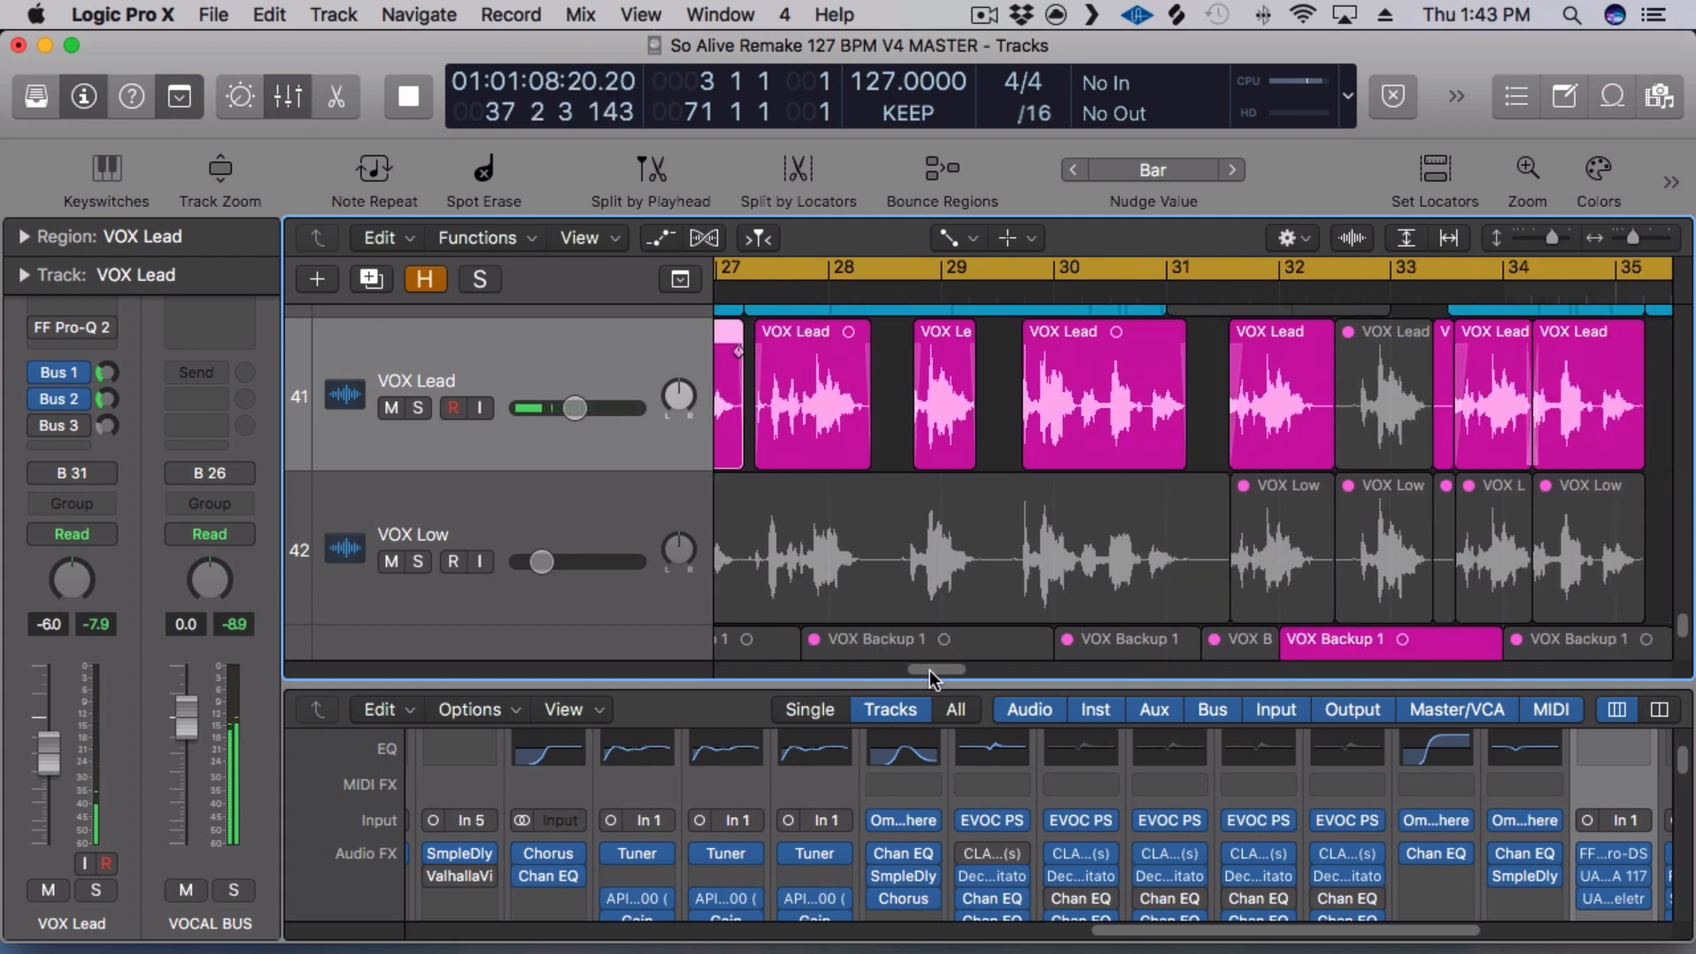
pyautogui.click(1025, 337)
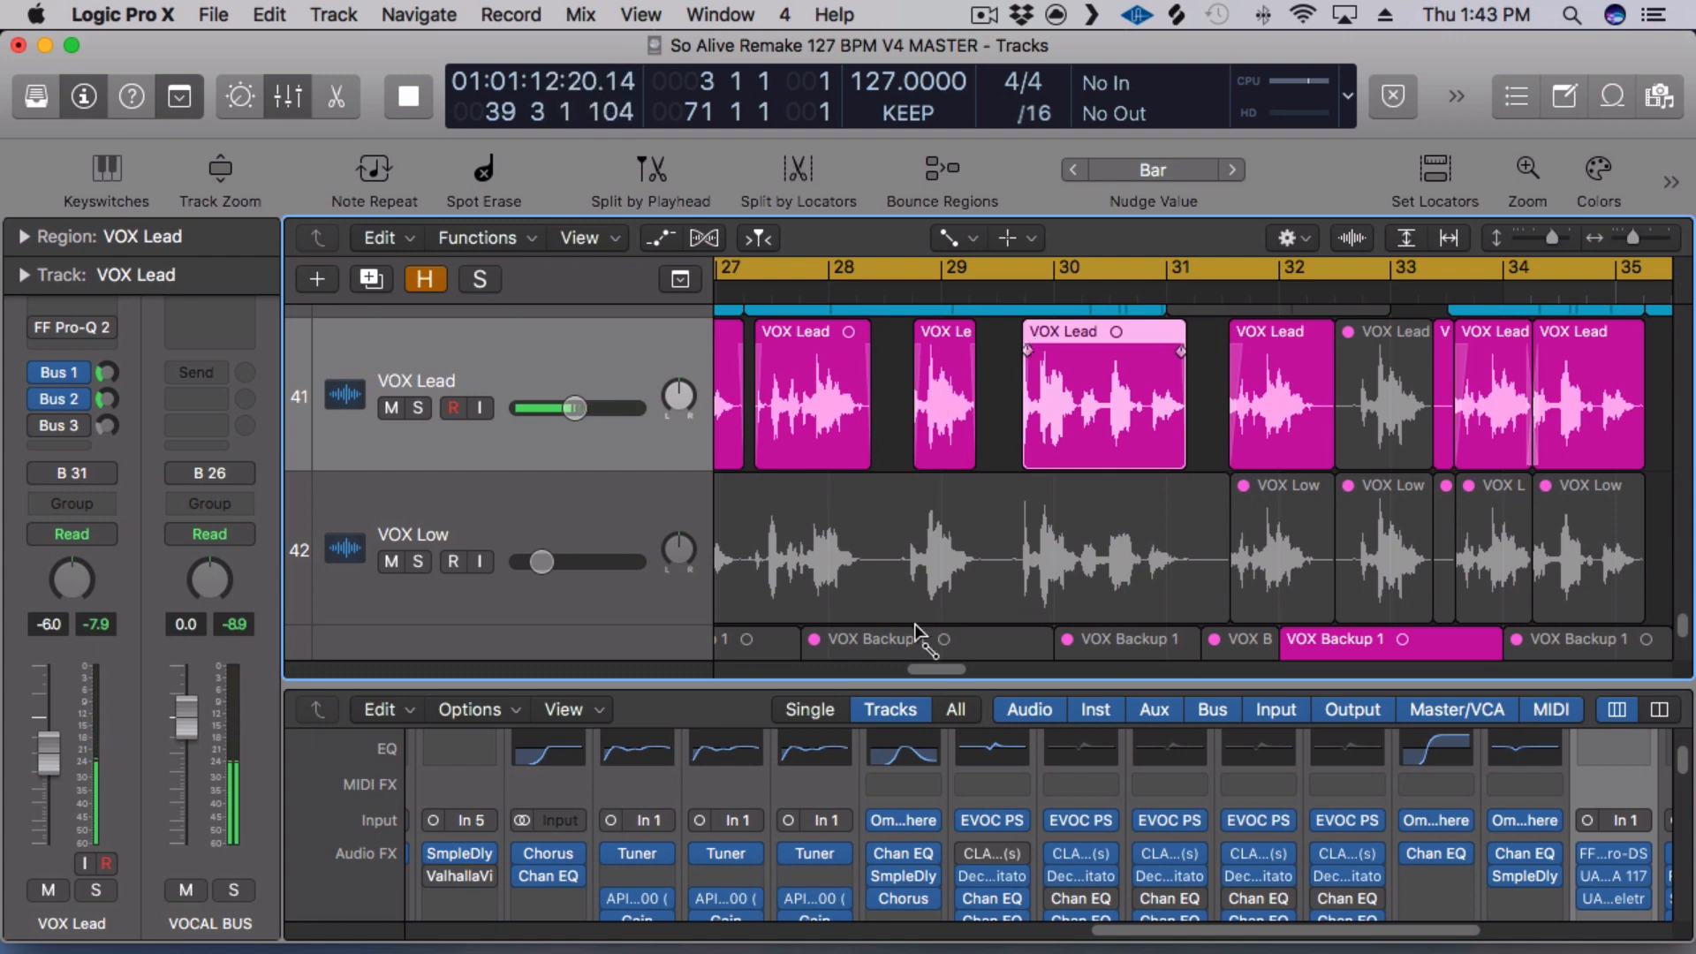
pyautogui.moveTo(926, 669); pyautogui.dragTo(968, 666)
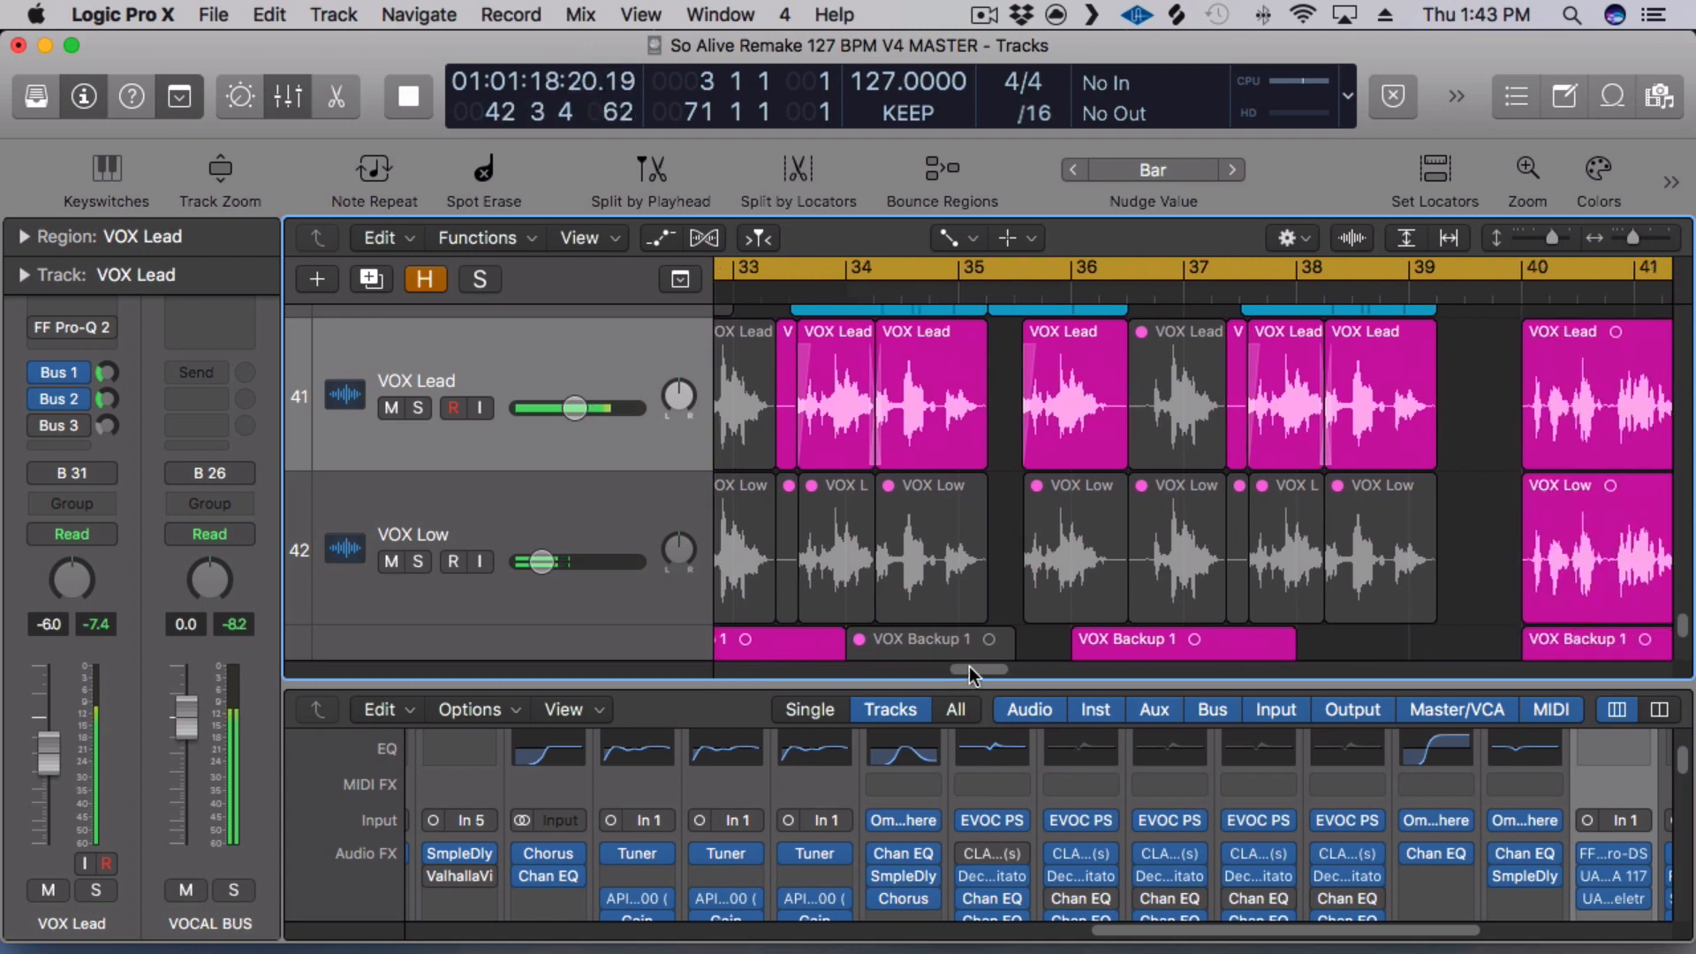
pyautogui.moveTo(968, 666); pyautogui.dragTo(1021, 661)
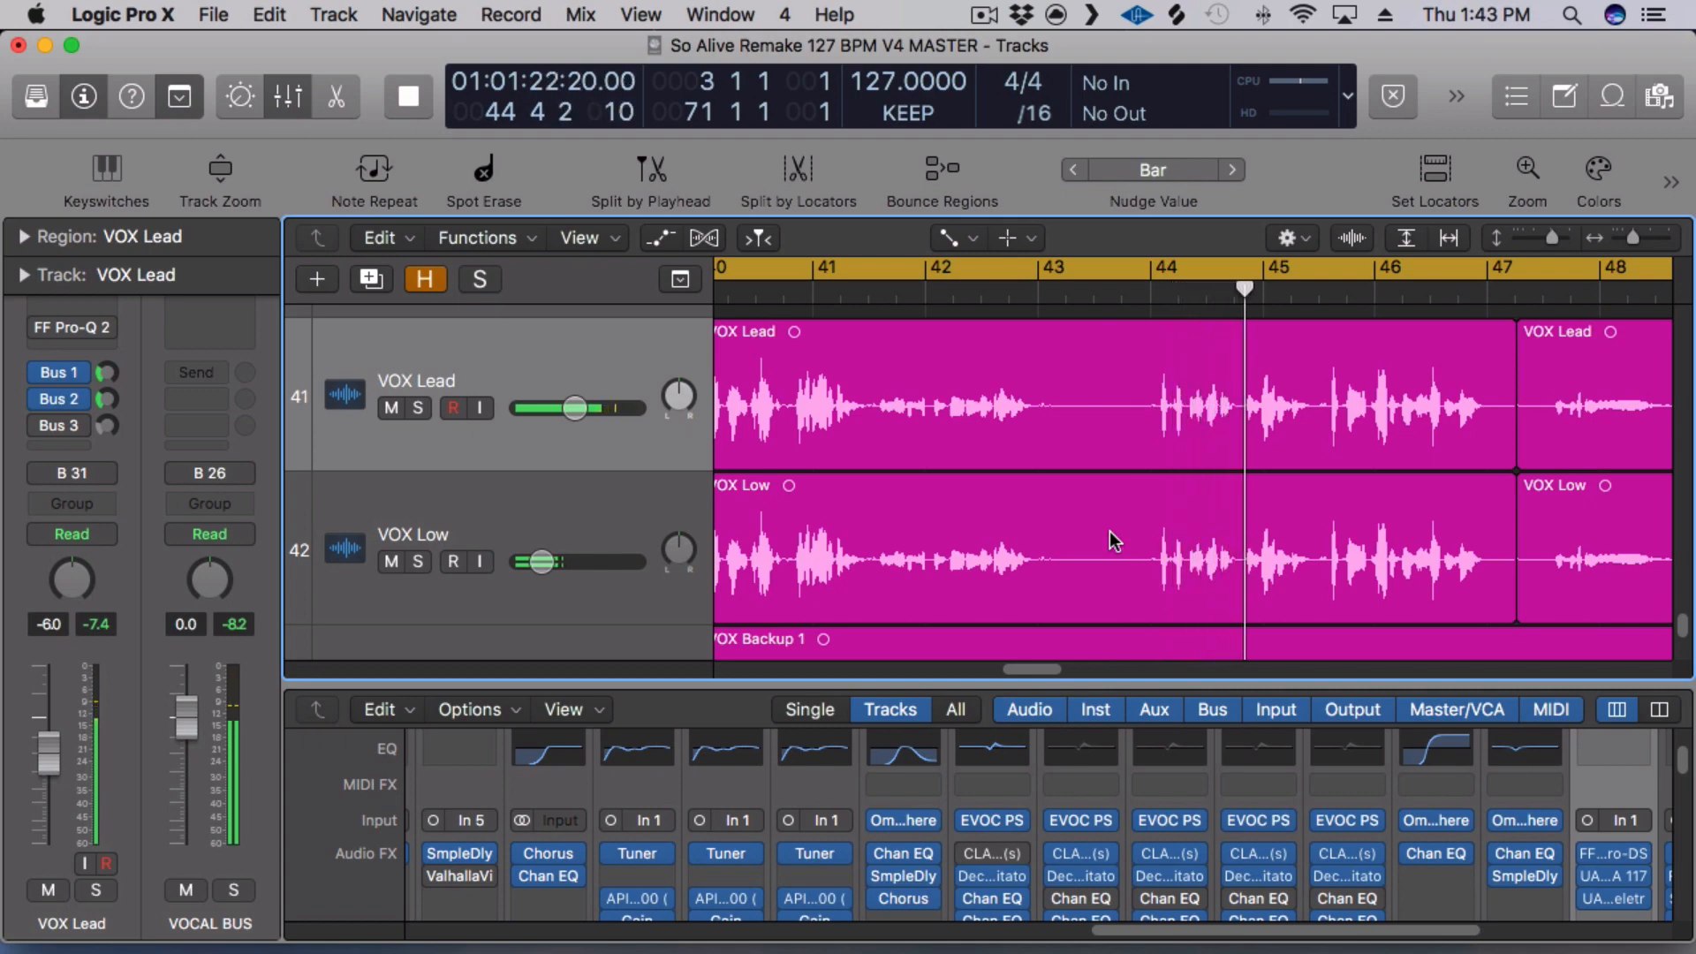
# Return to the full arrangement overview and review the FX, guitar, vocoder and vocal tracks.
pyautogui.keyDown('ctrl'); pyautogui.keyDown('alt'); pyautogui.click(1145, 530); pyautogui.keyUp('alt'); pyautogui.keyUp('ctrl')
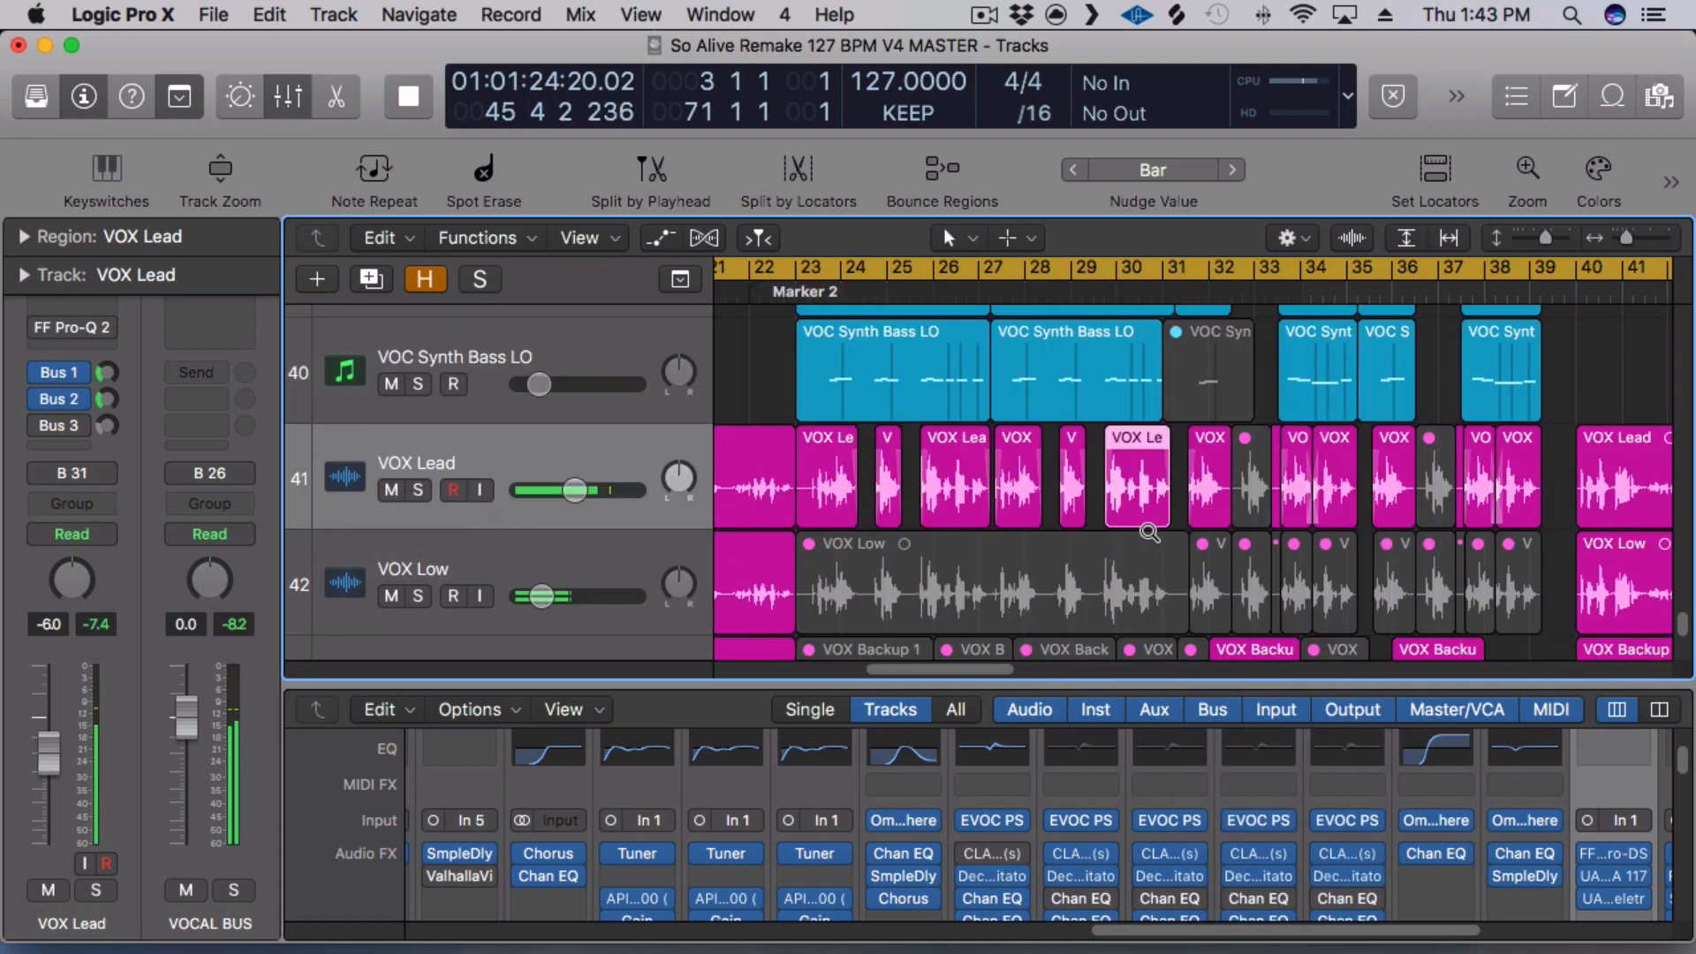
pyautogui.keyDown('ctrl'); pyautogui.keyDown('alt'); pyautogui.click(1149, 532); pyautogui.keyUp('alt'); pyautogui.keyUp('ctrl')
pyautogui.keyDown('ctrl'); pyautogui.keyDown('alt'); pyautogui.click(1148, 531); pyautogui.keyUp('alt'); pyautogui.keyUp('ctrl')
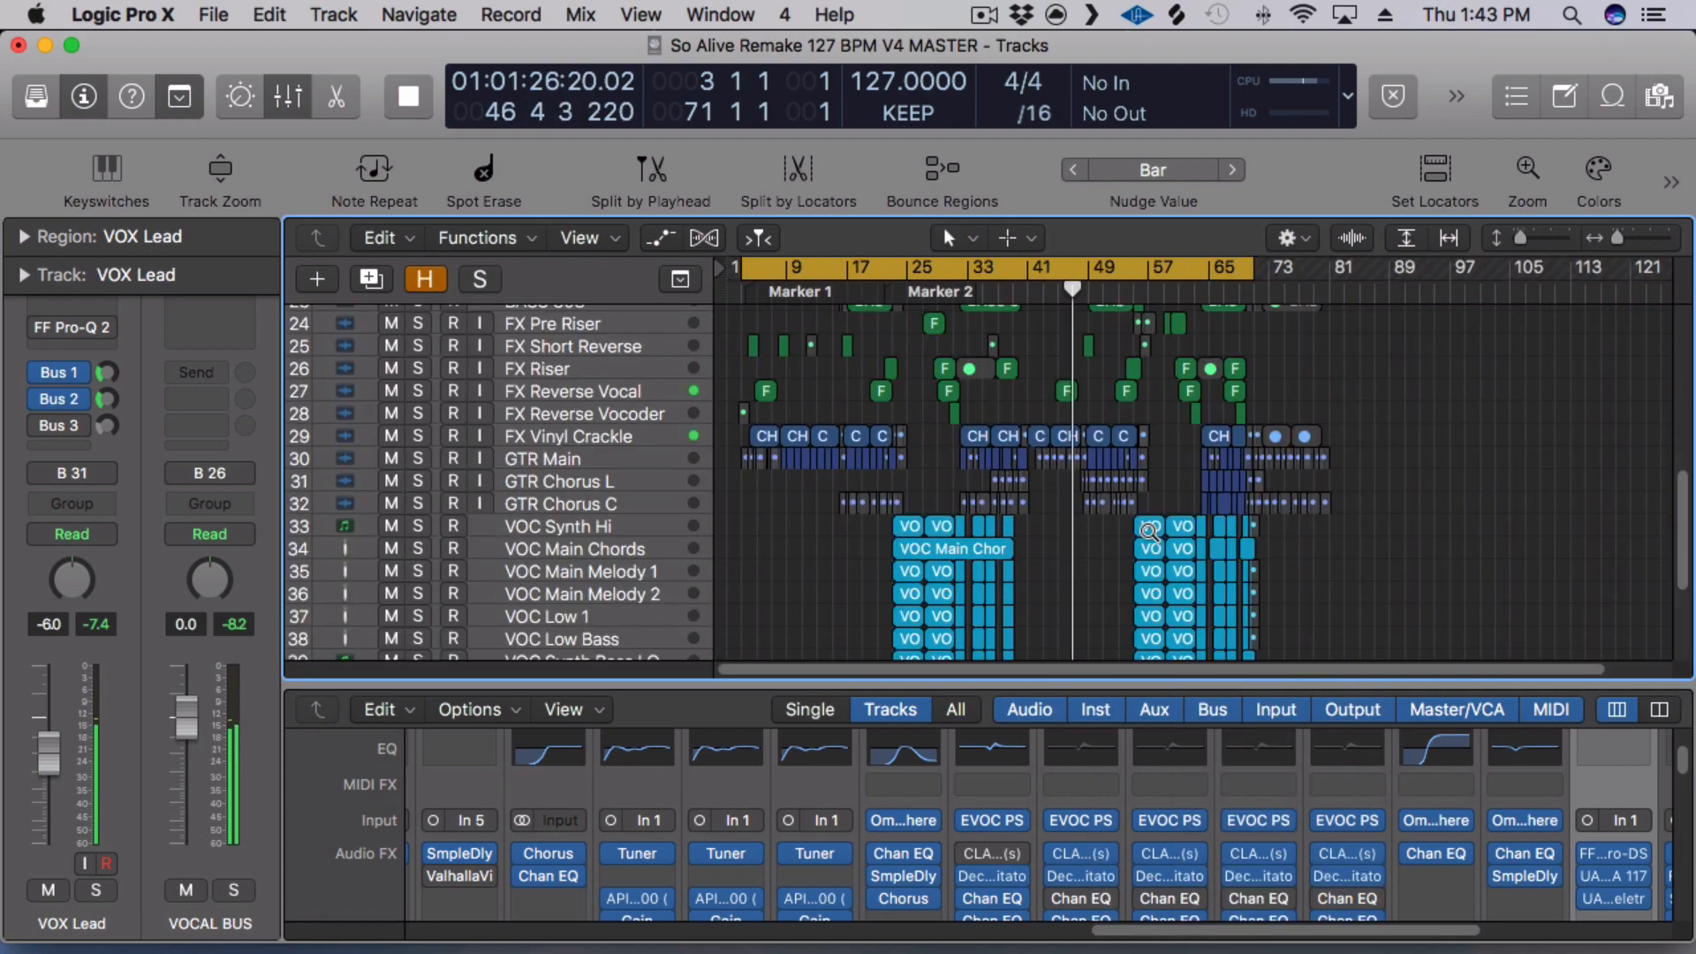
pyautogui.keyDown('ctrl'); pyautogui.keyDown('alt'); pyautogui.click(1055, 457); pyautogui.keyUp('alt'); pyautogui.keyUp('ctrl')
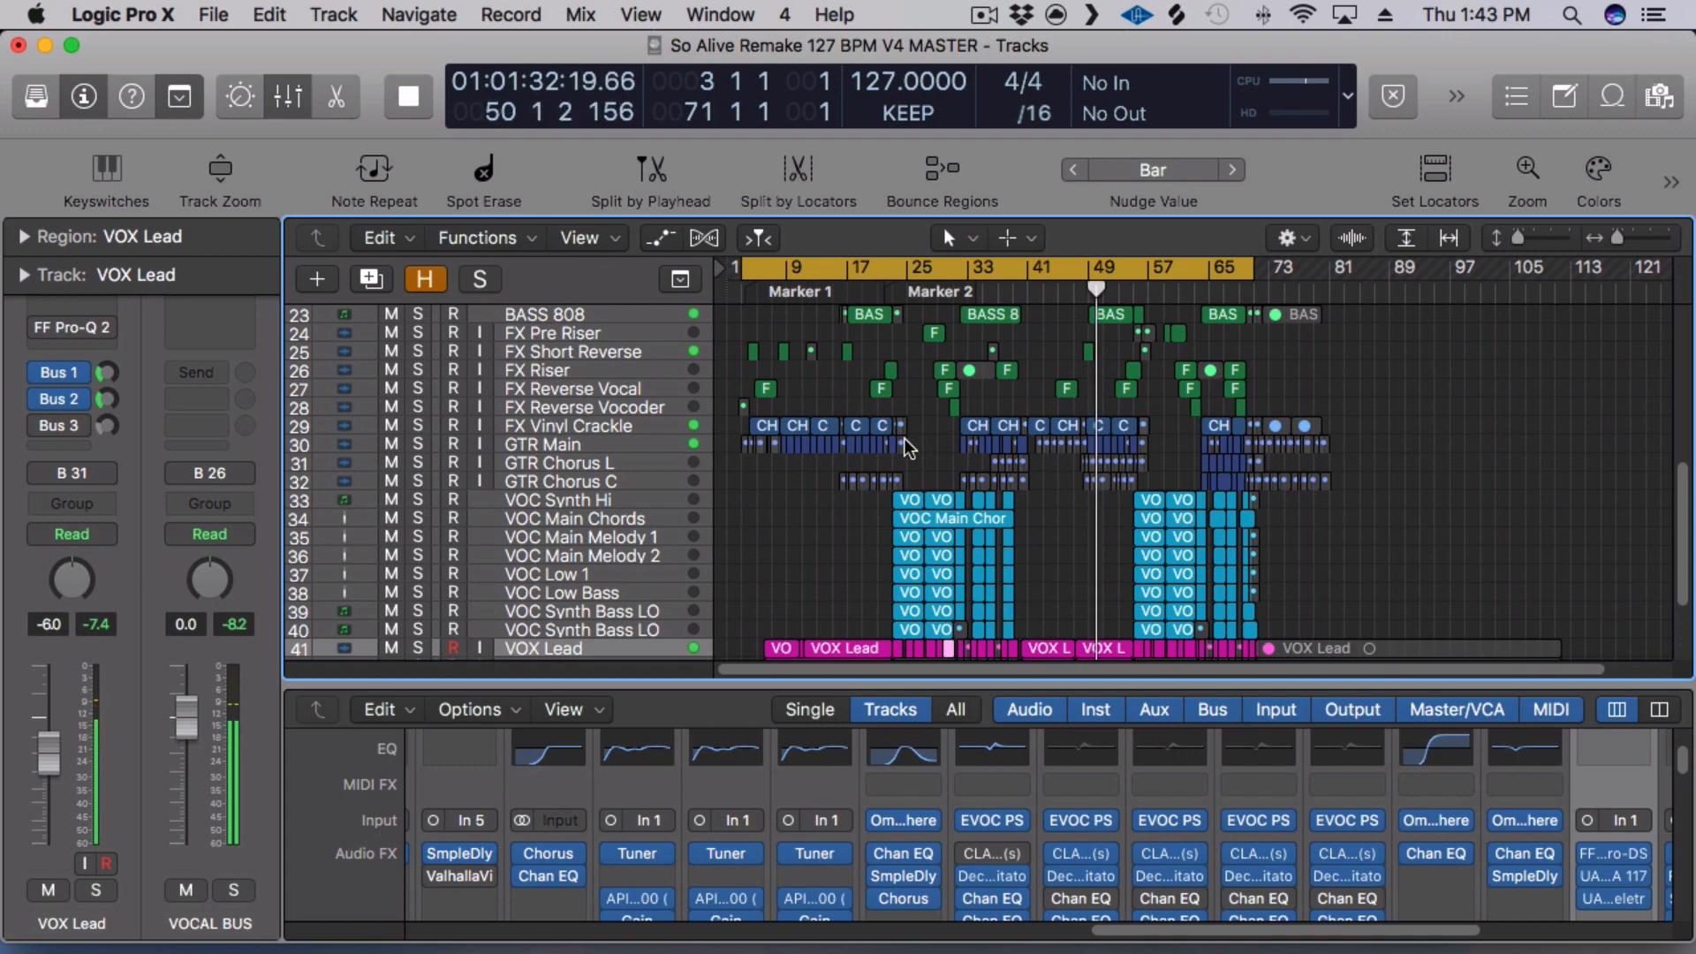
pyautogui.scroll(-4, 1078, 535)
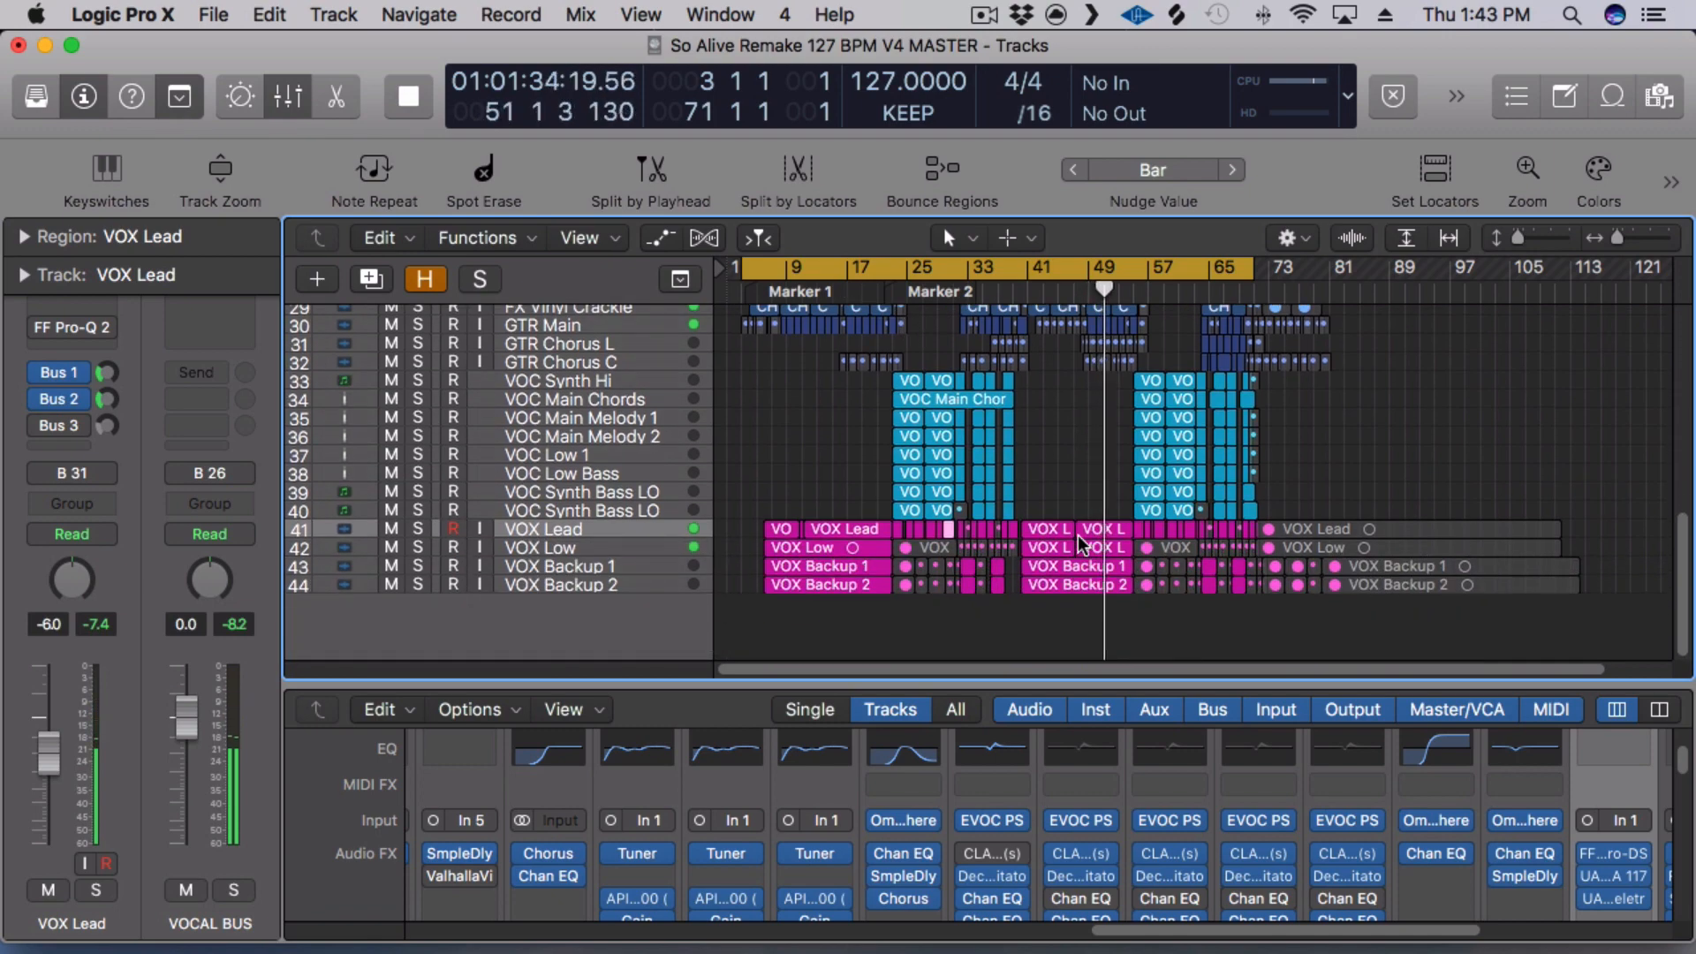
pyautogui.scroll(4, 1077, 534)
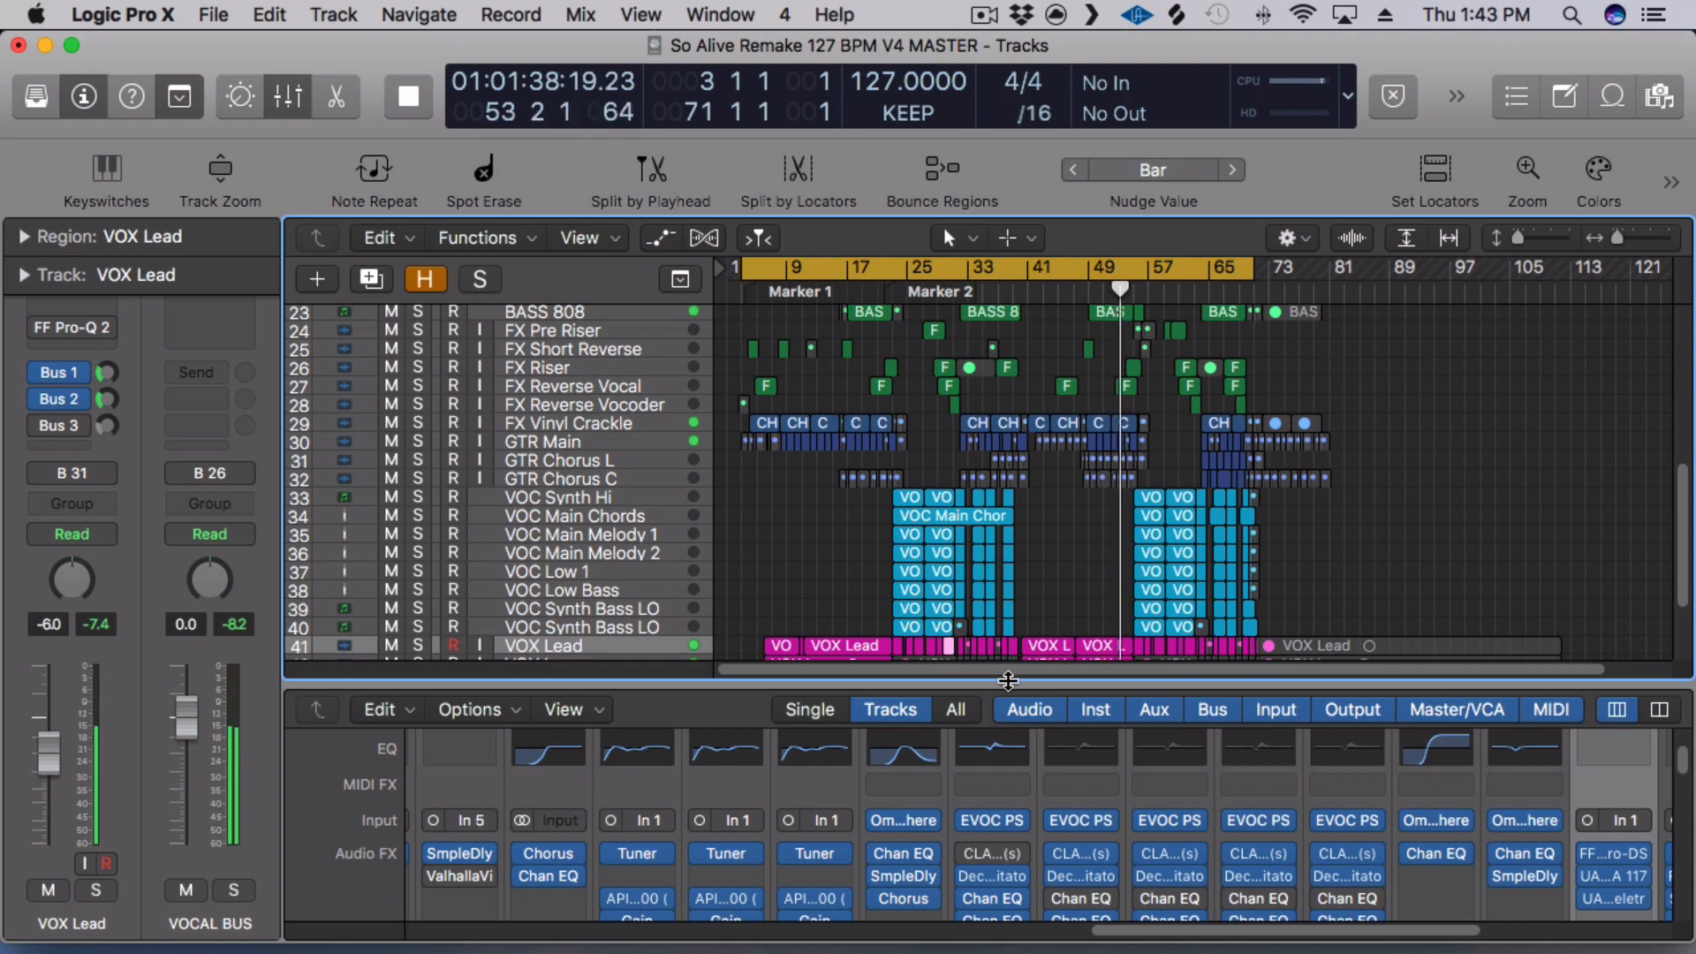
# Enlarge the mixer and examine the effect inserts, sends and levels across its channels.
pyautogui.moveTo(1011, 679); pyautogui.dragTo(985, 232)
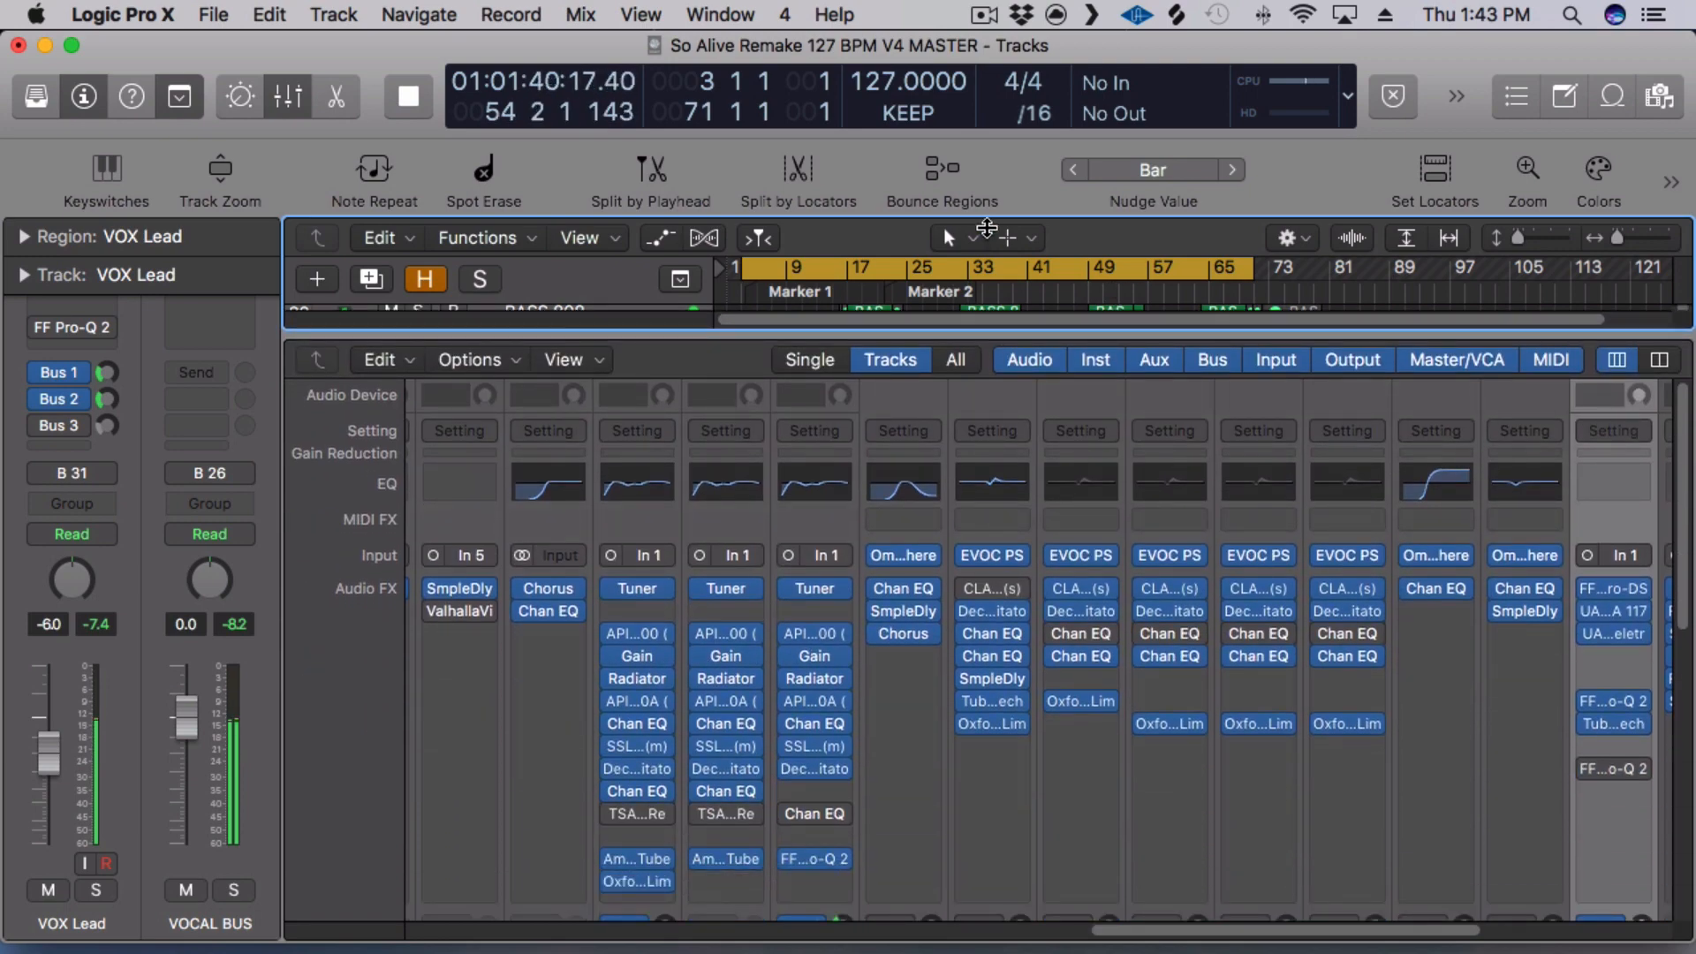
pyautogui.hscroll(-2, 1133, 935)
pyautogui.scroll(-10, 1095, 934)
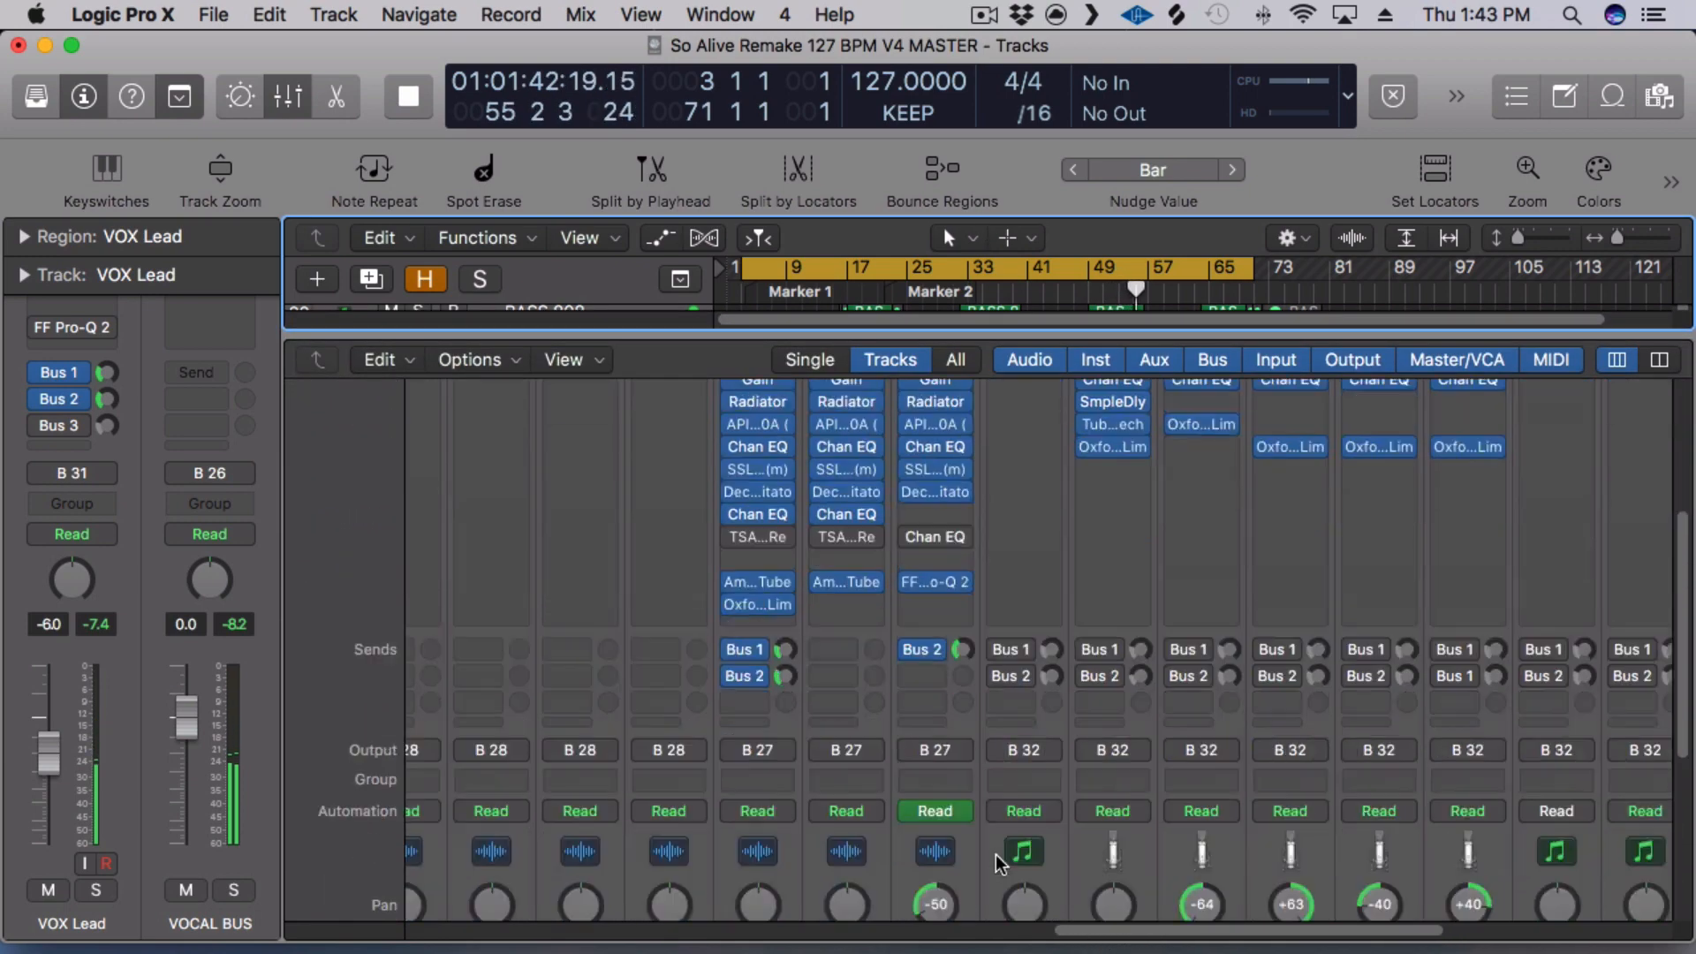
pyautogui.hscroll(-10, 1054, 938)
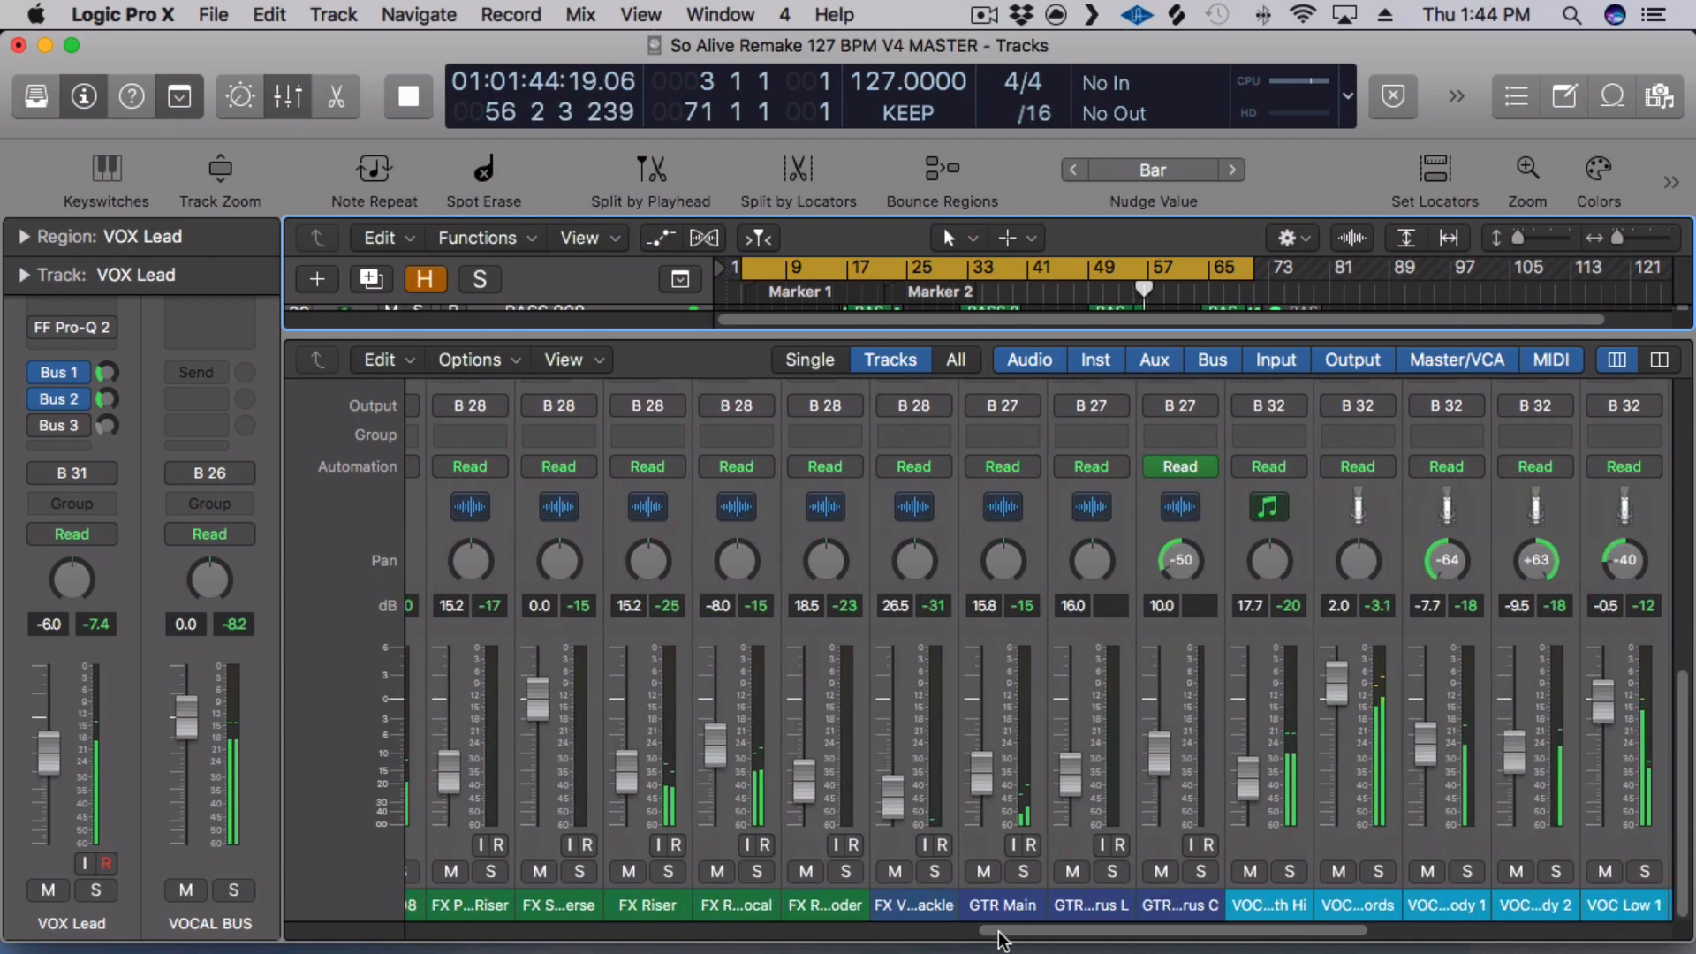
pyautogui.moveTo(818, 939); pyautogui.dragTo(615, 939)
pyautogui.scroll(10, 606, 798)
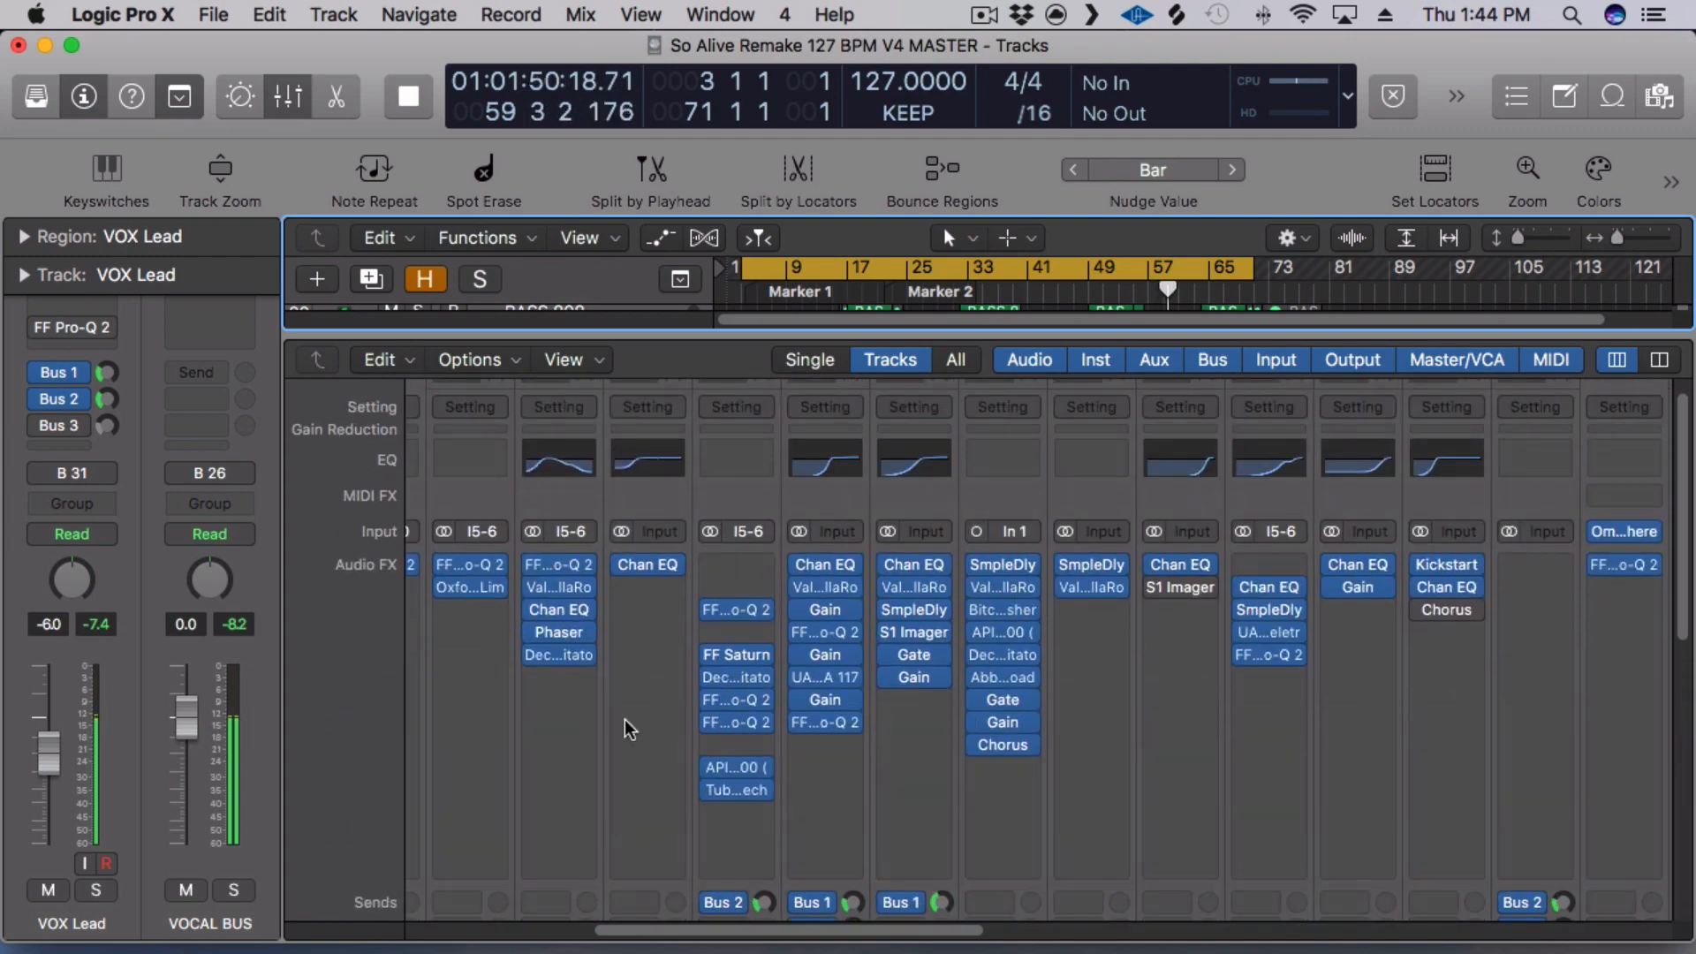
# Hide the mixer and turn off cycle mode for playback near the end of the arrangement.
pyautogui.click(293, 96)
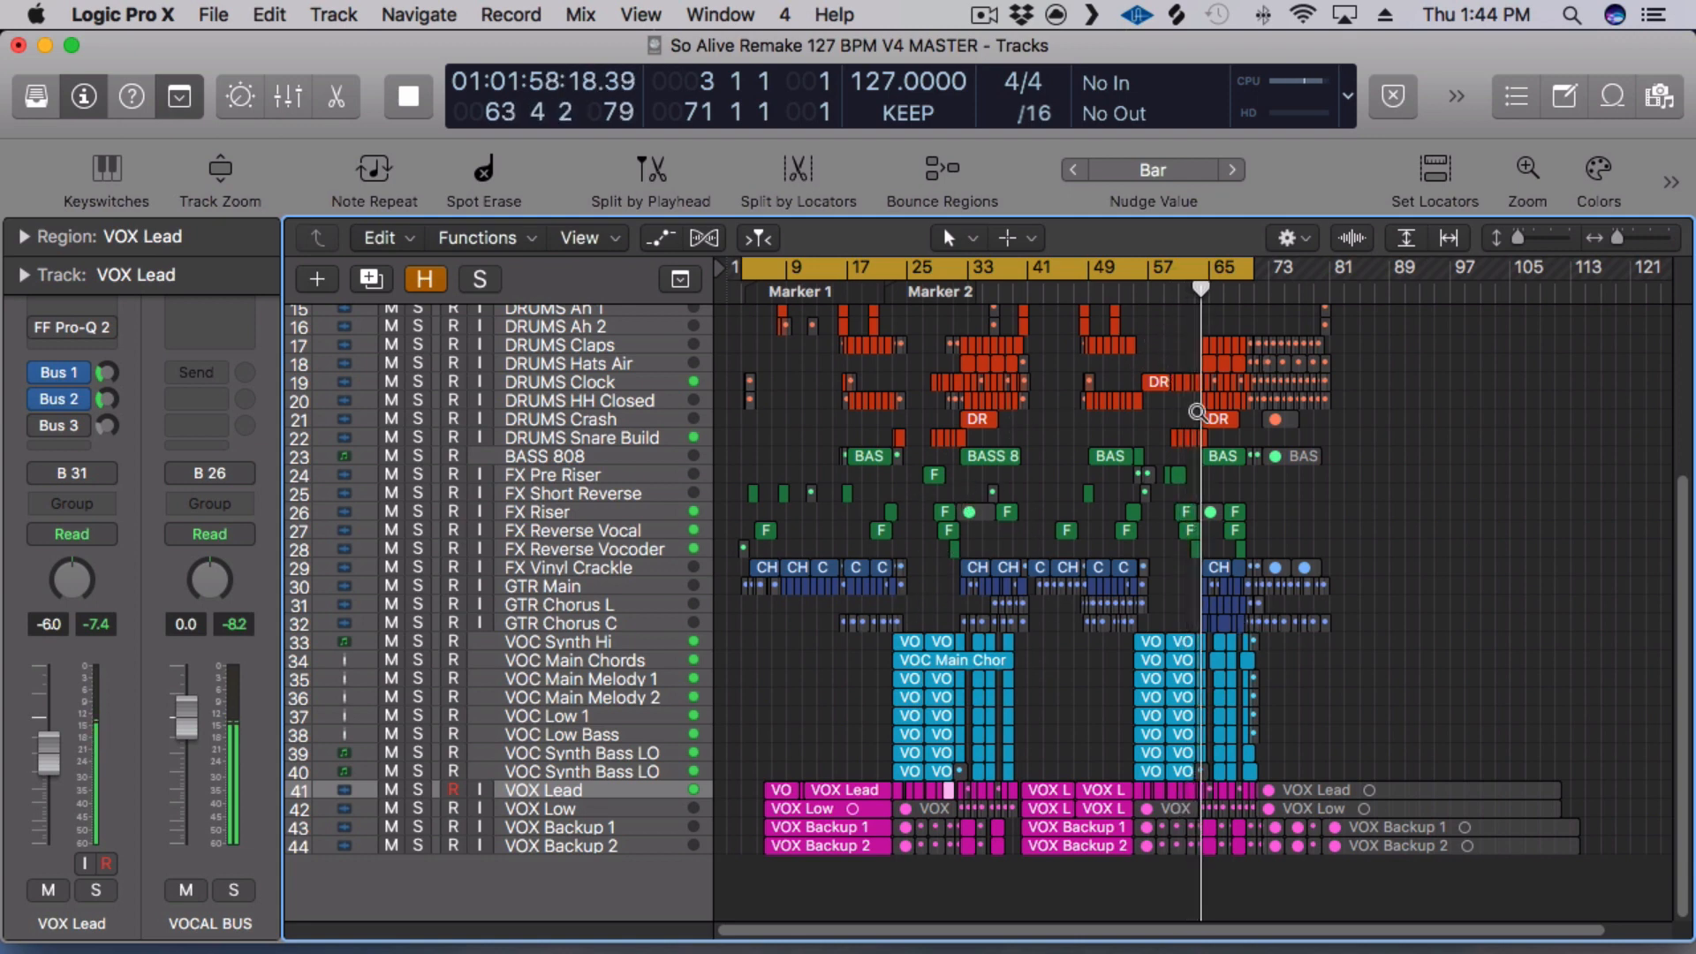
pyautogui.moveTo(1180, 530); pyautogui.dragTo(1286, 661)
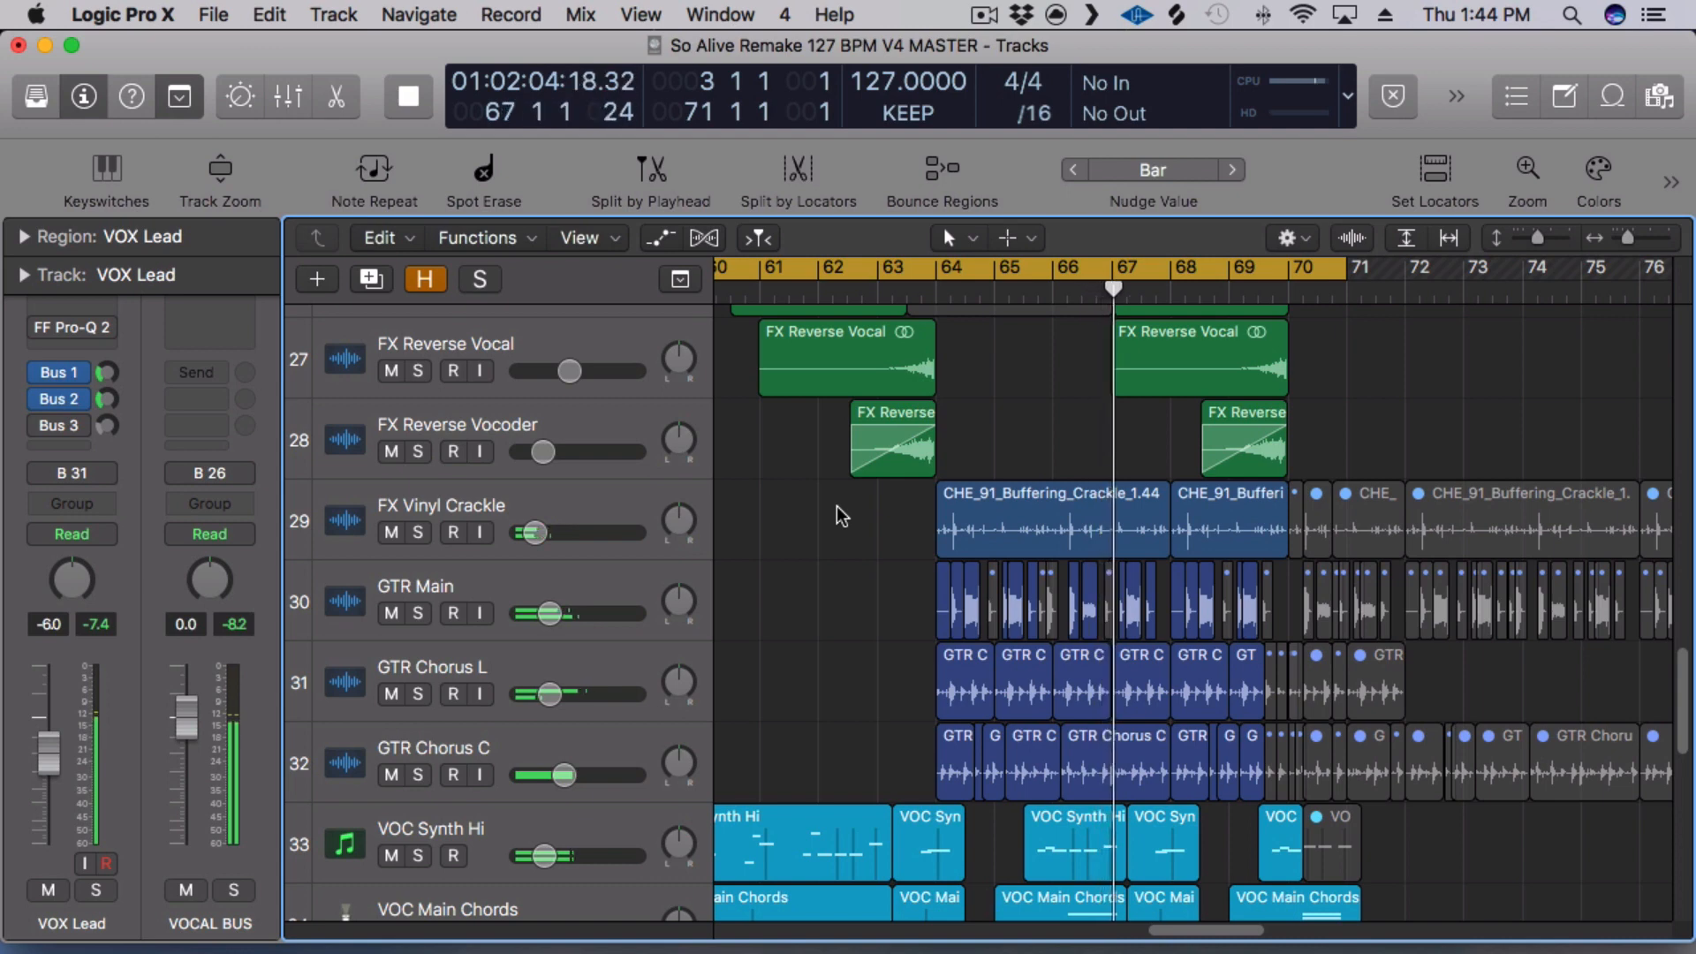
pyautogui.click(1162, 272)
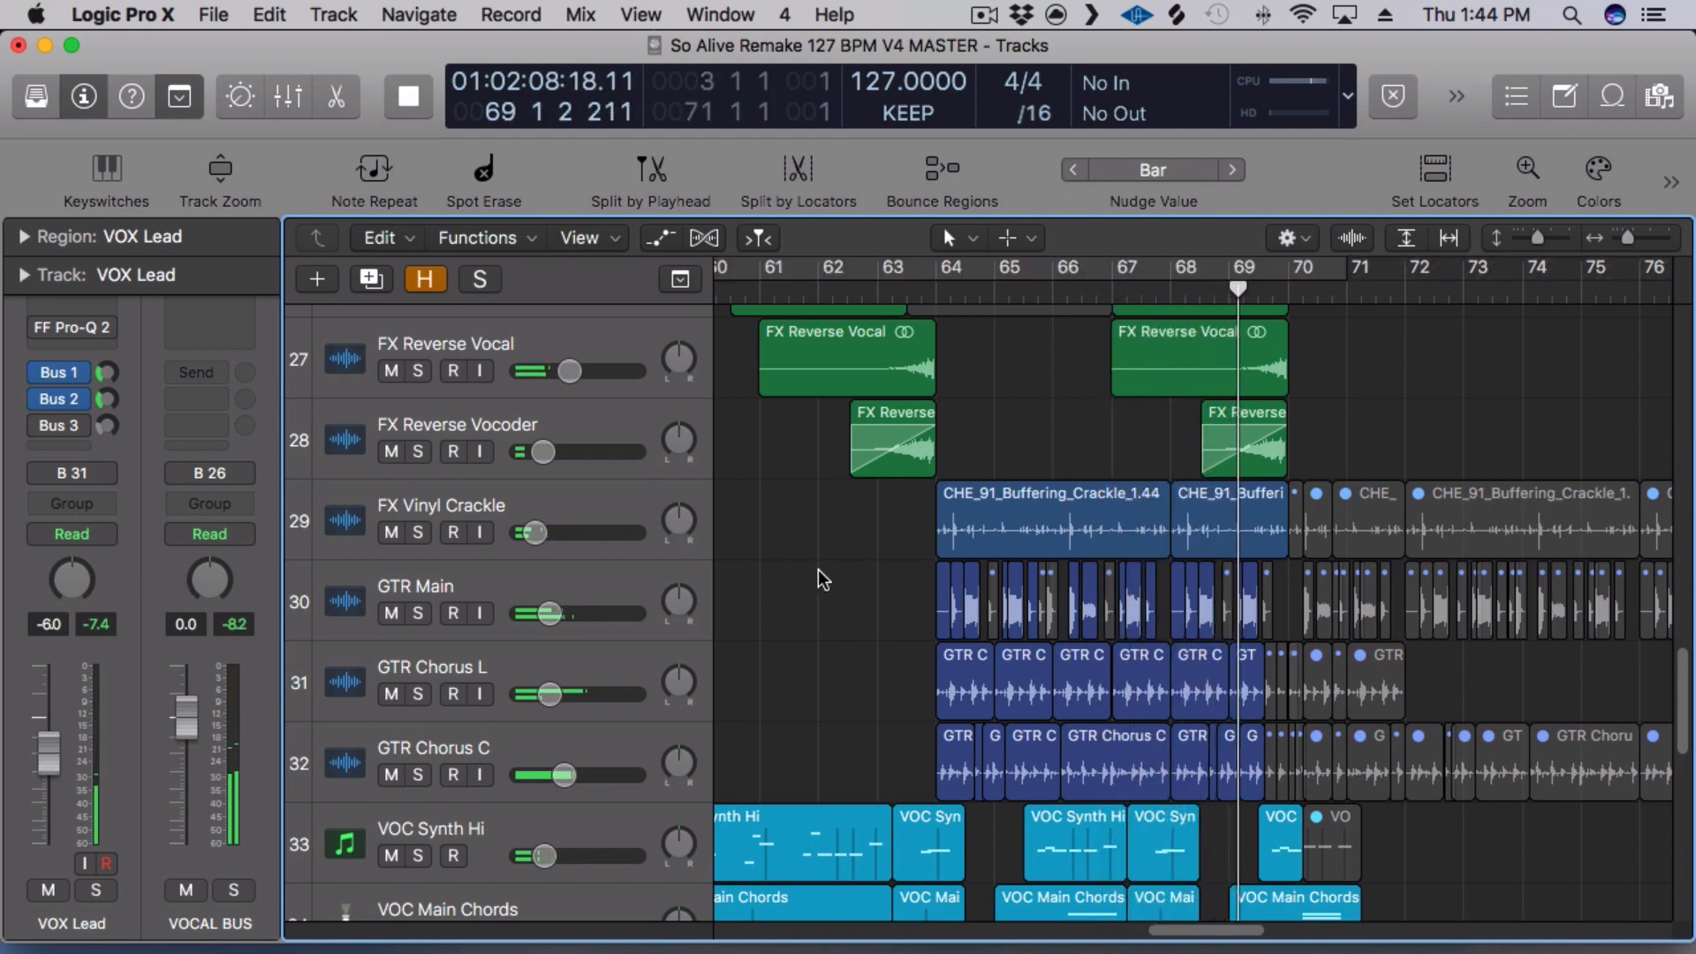